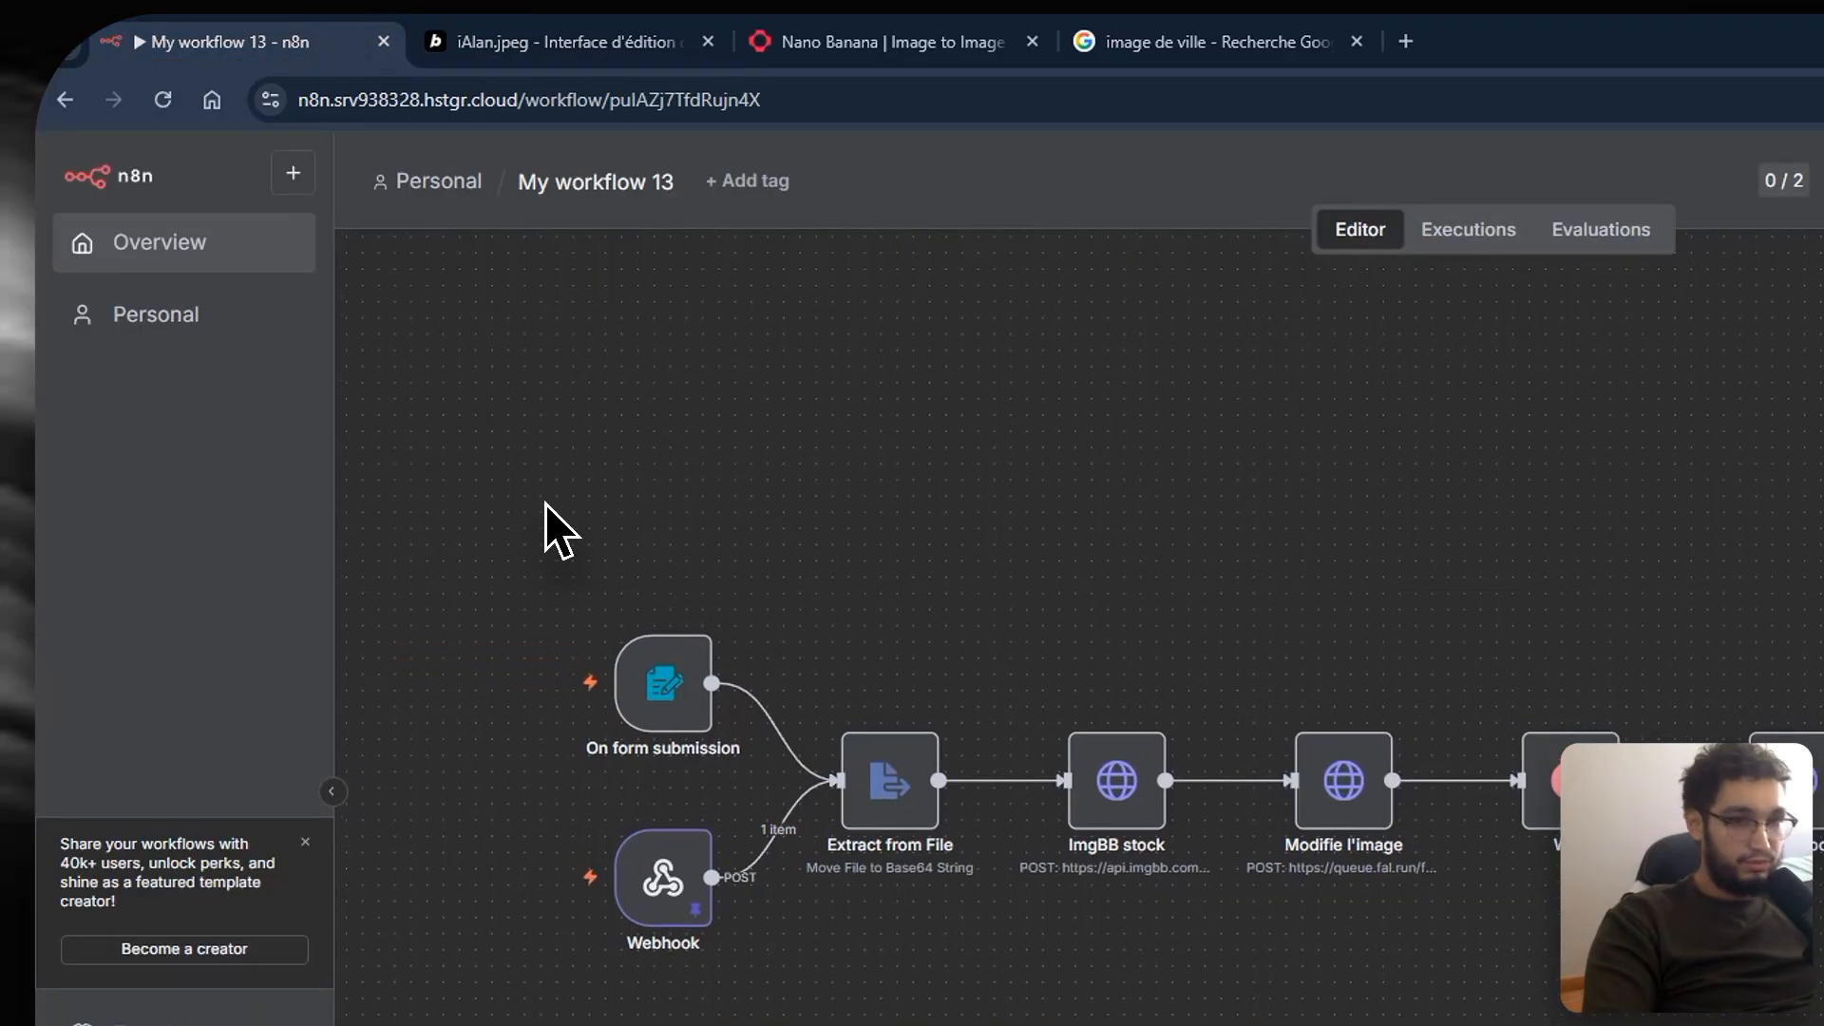
Step: Switch to the iAlan.jpeg image-editor app preview in the Bolt browser tab
click(520, 53)
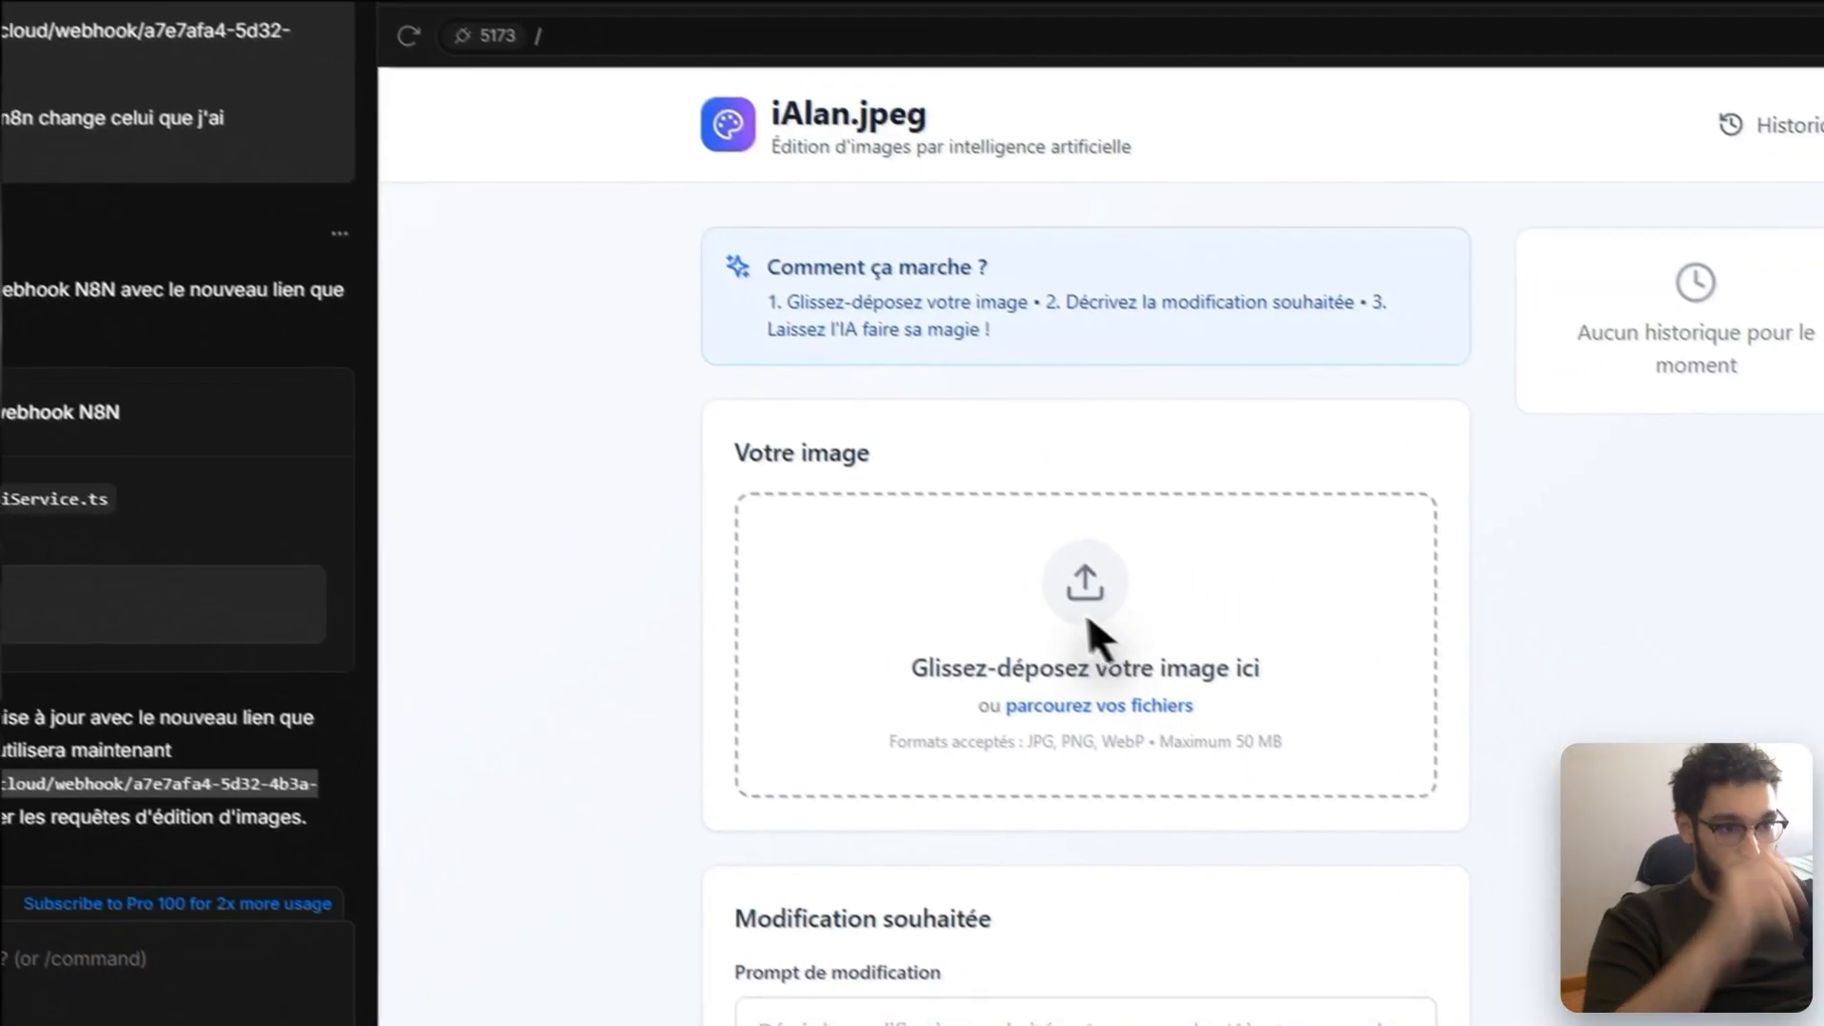
Step: Upload the istockphoto Paris photo to the app and launch the edit with a French prompt
click(1471, 873)
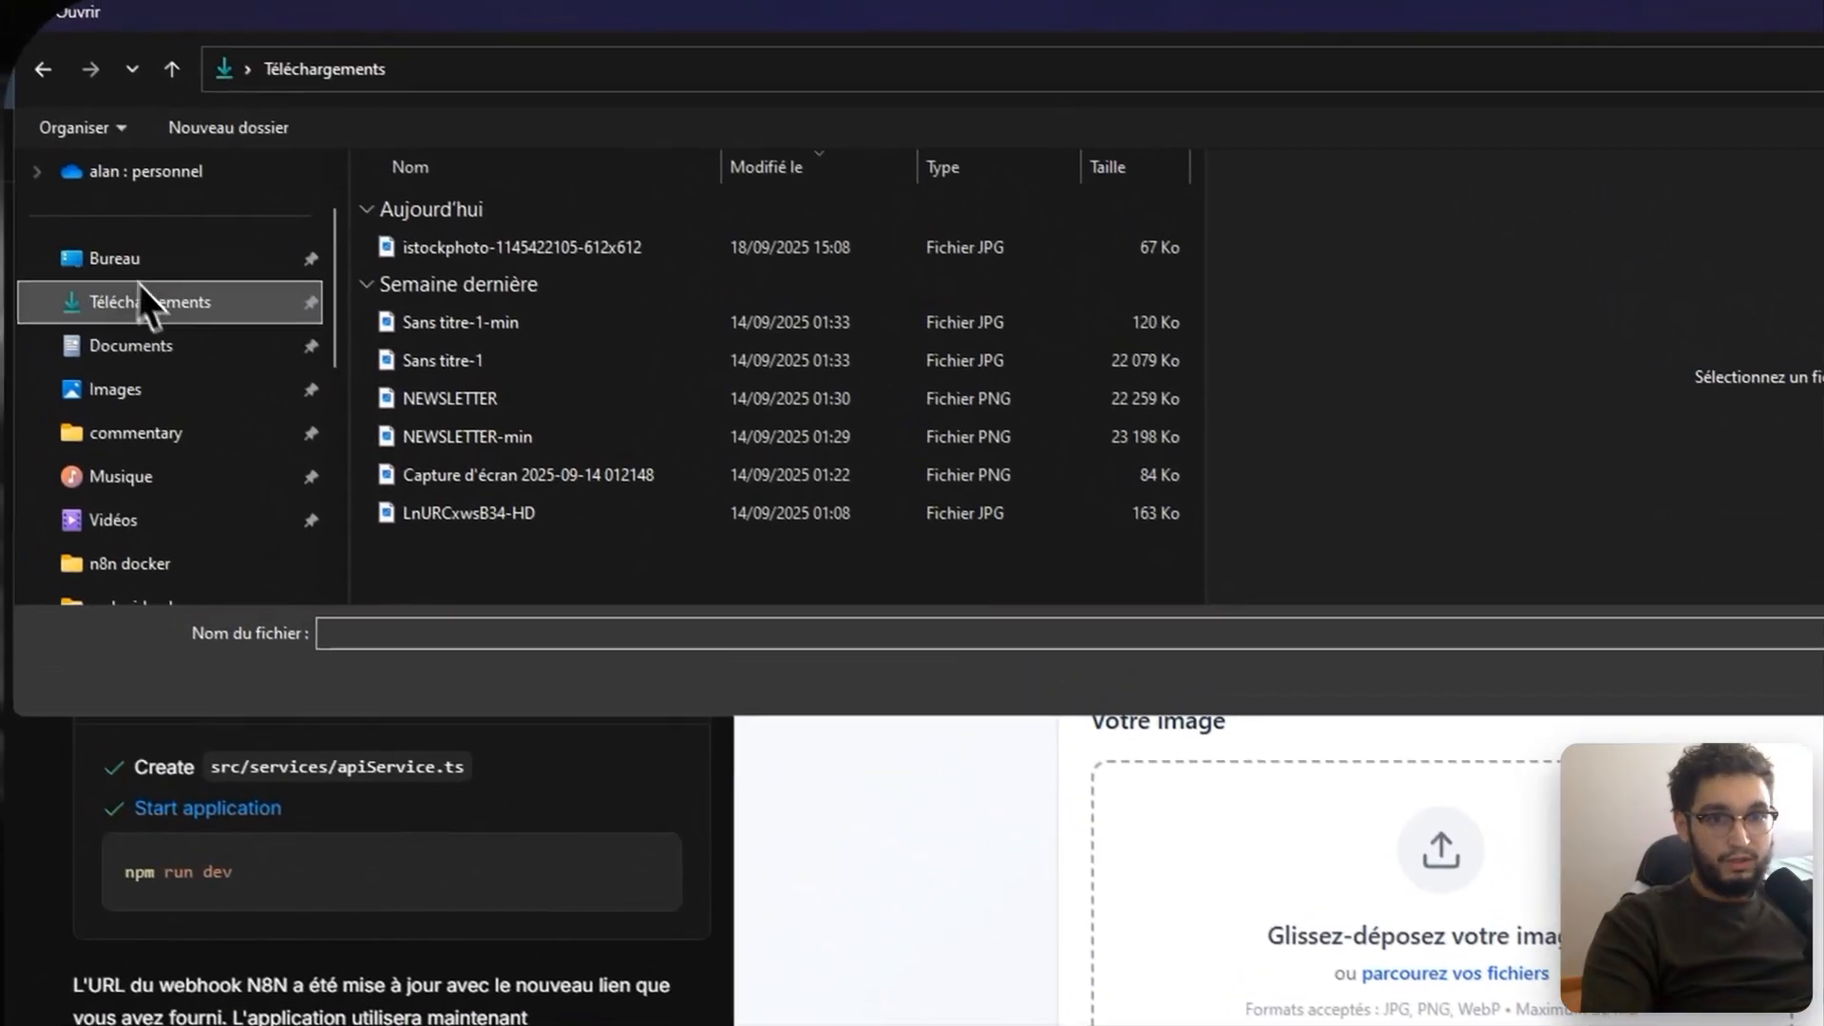
click(389, 143)
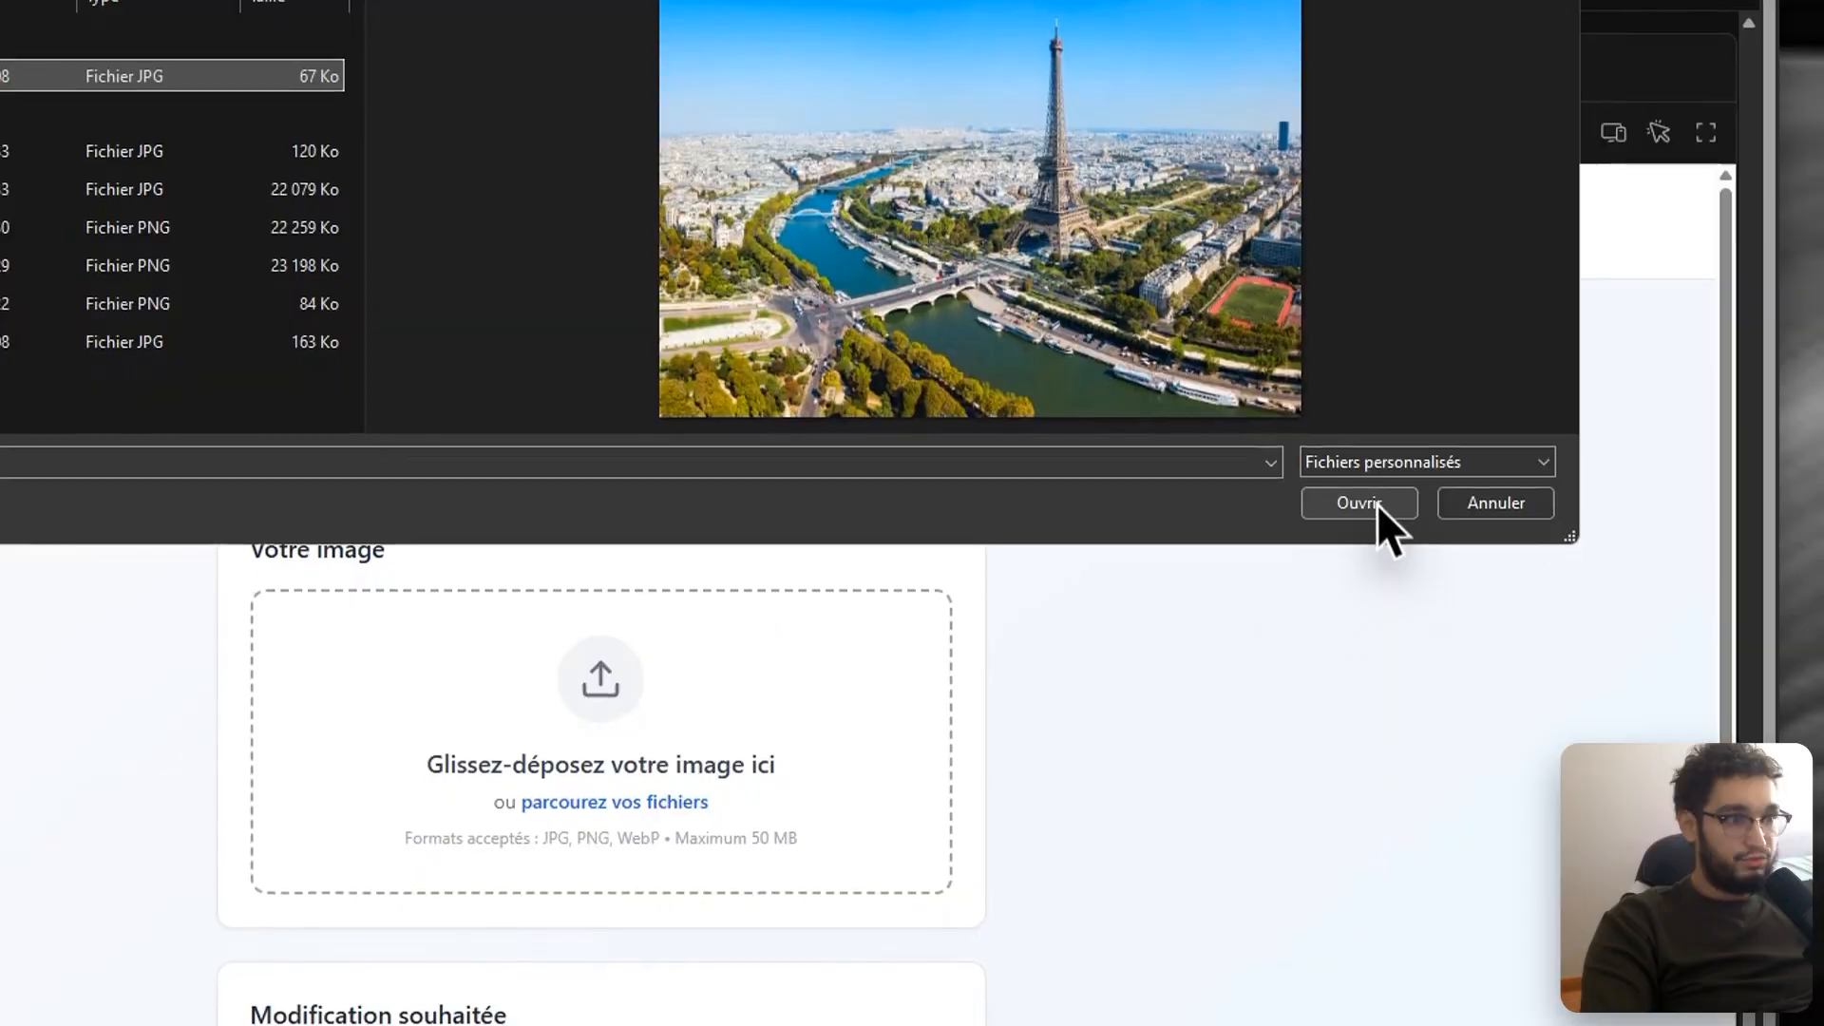
click(1373, 523)
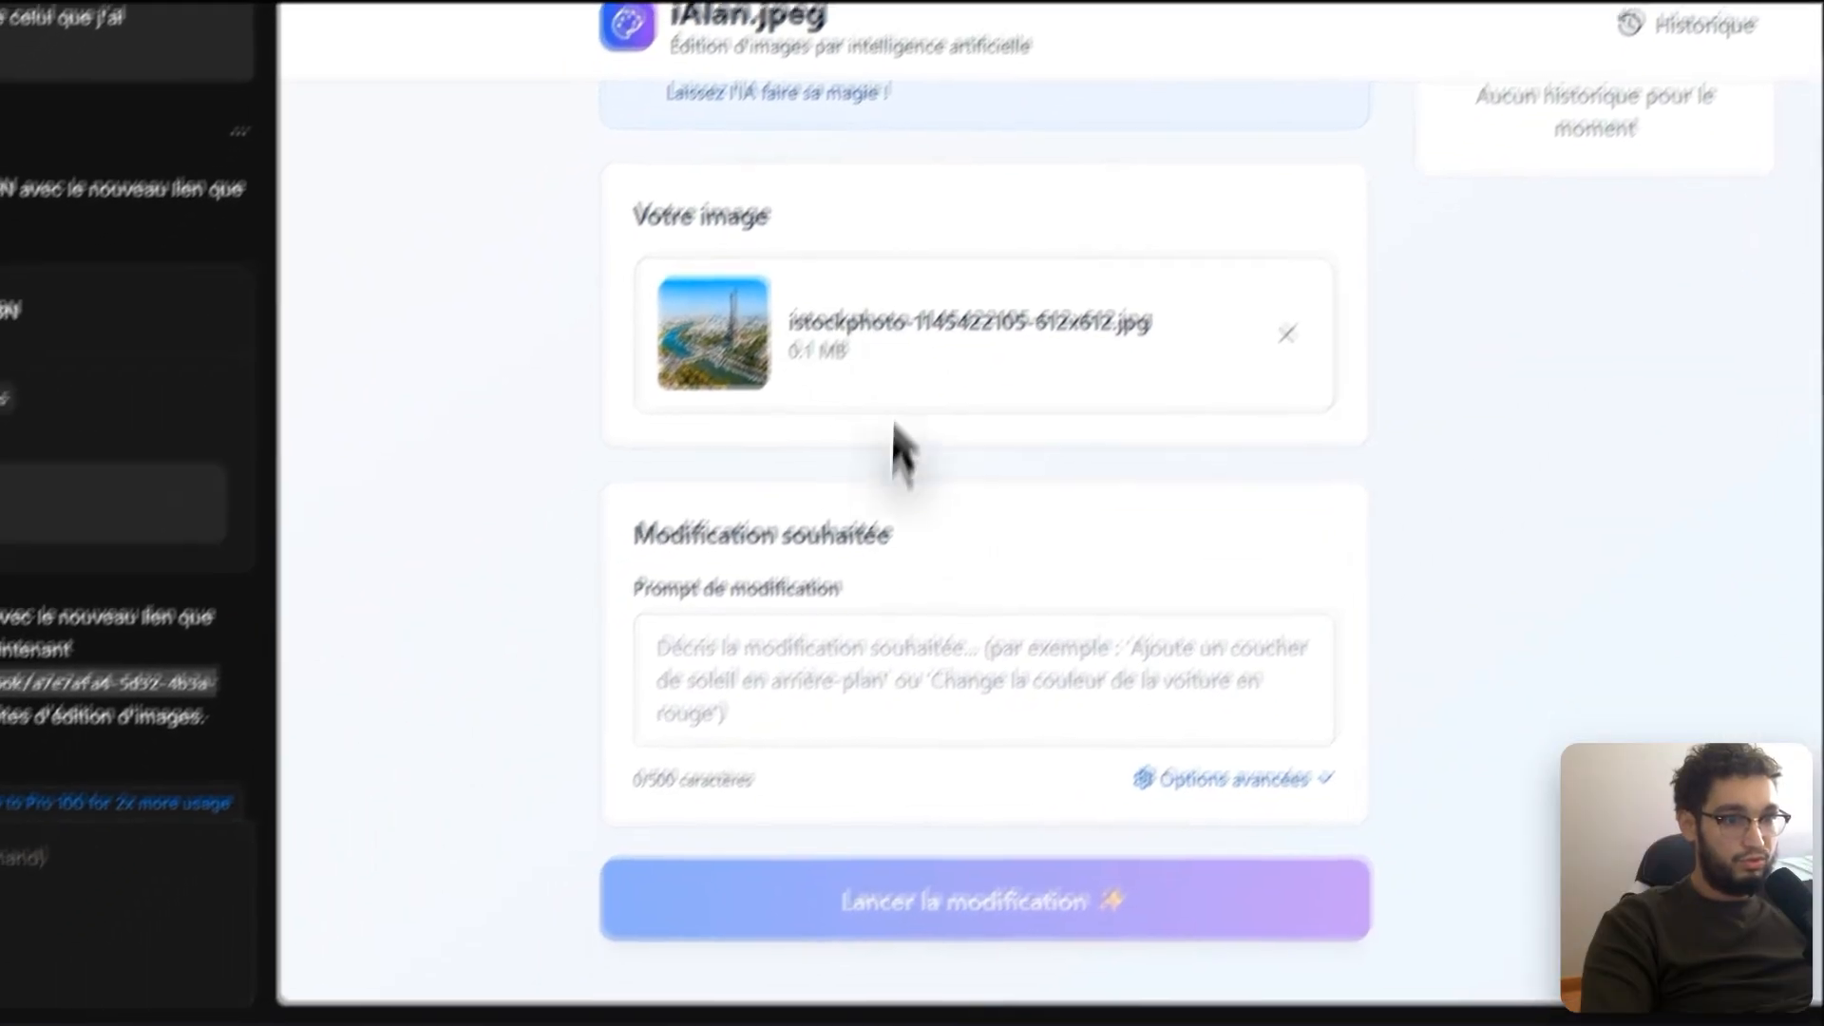
click(797, 657)
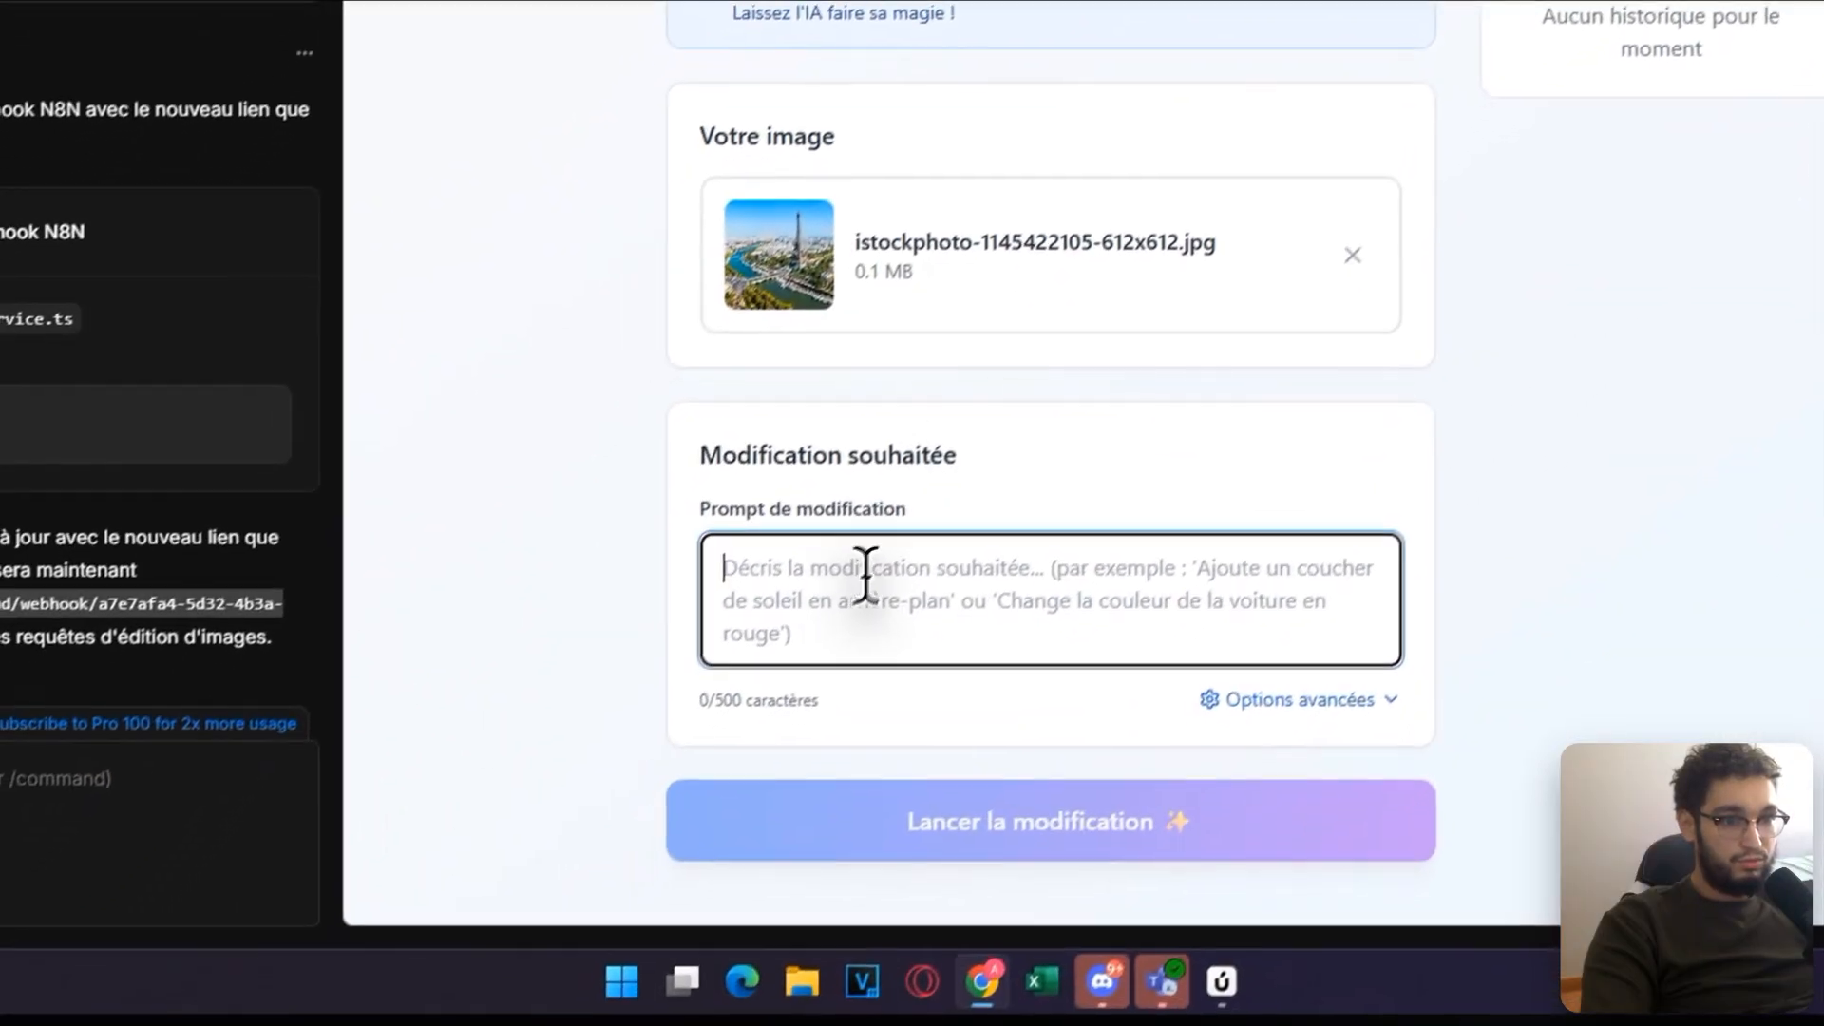
text(Modifie cette photo en retirant la Tour Eiffel garde le reste intacte)
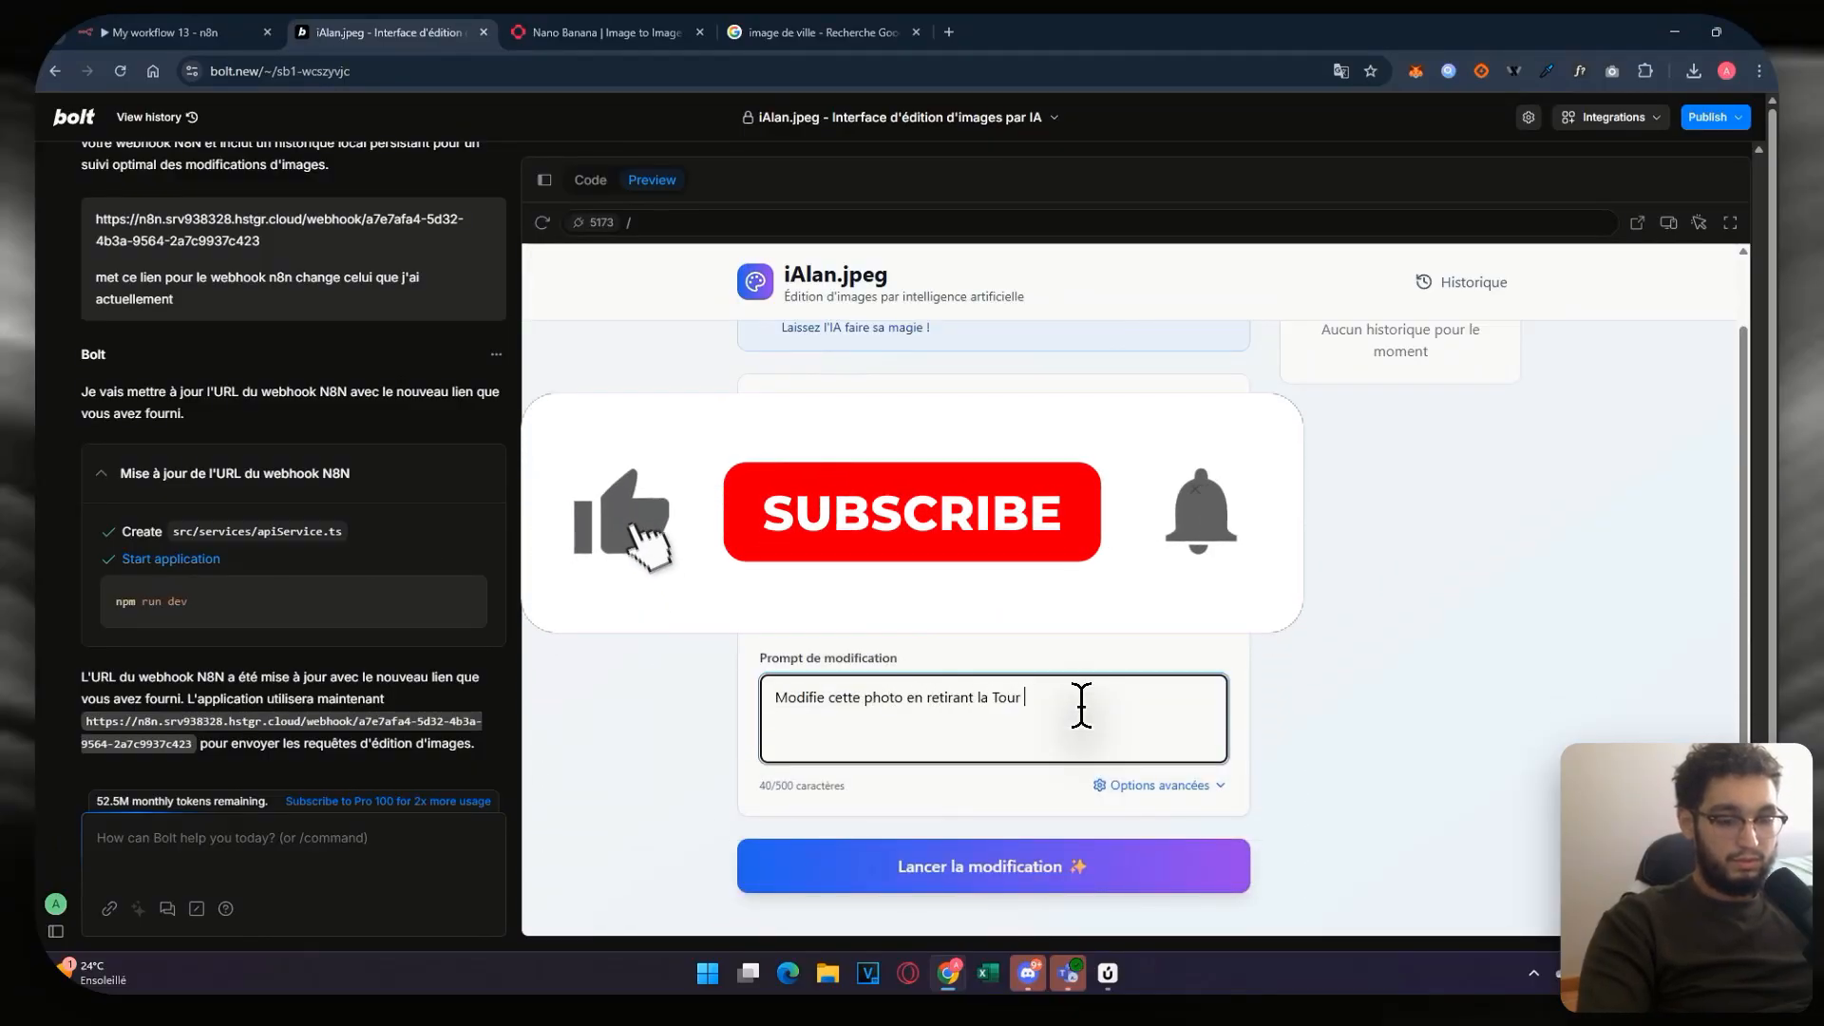
key(BackSpace)
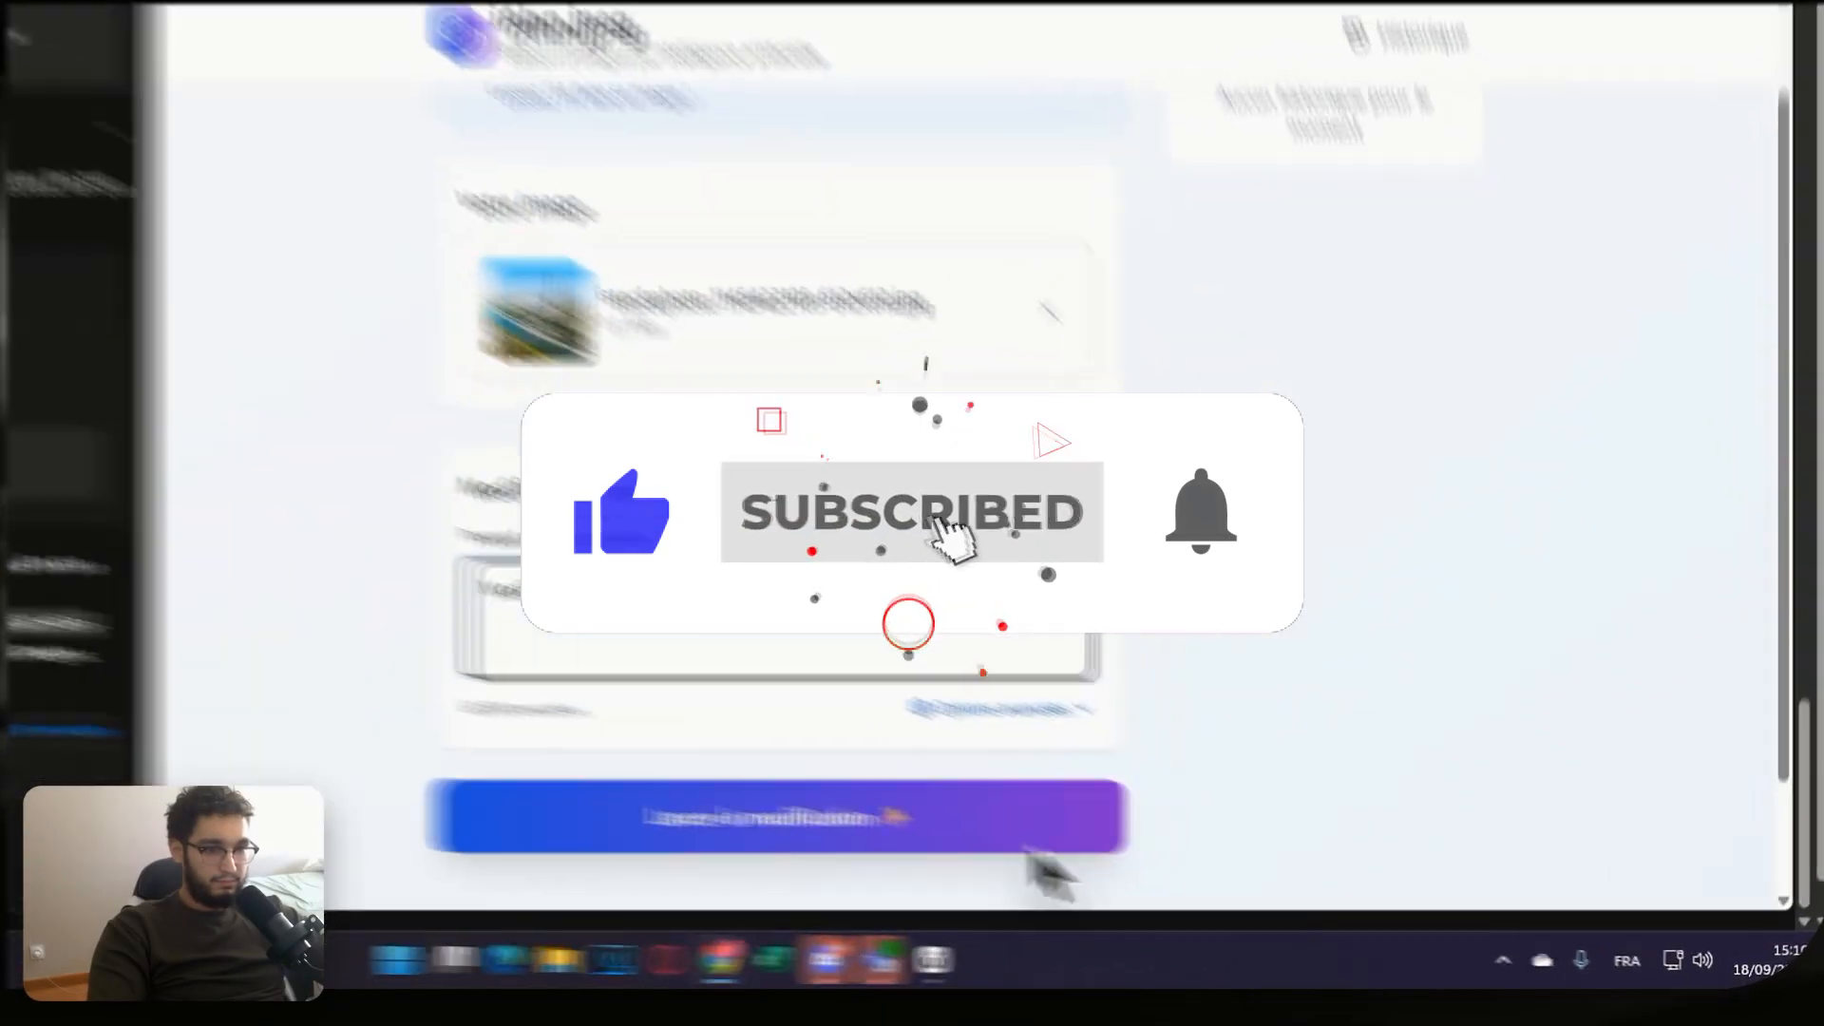
click(1168, 879)
Step: Confirm the new run in n8n's workflow executions, then return to the app
scroll(1520, 456, up, 2)
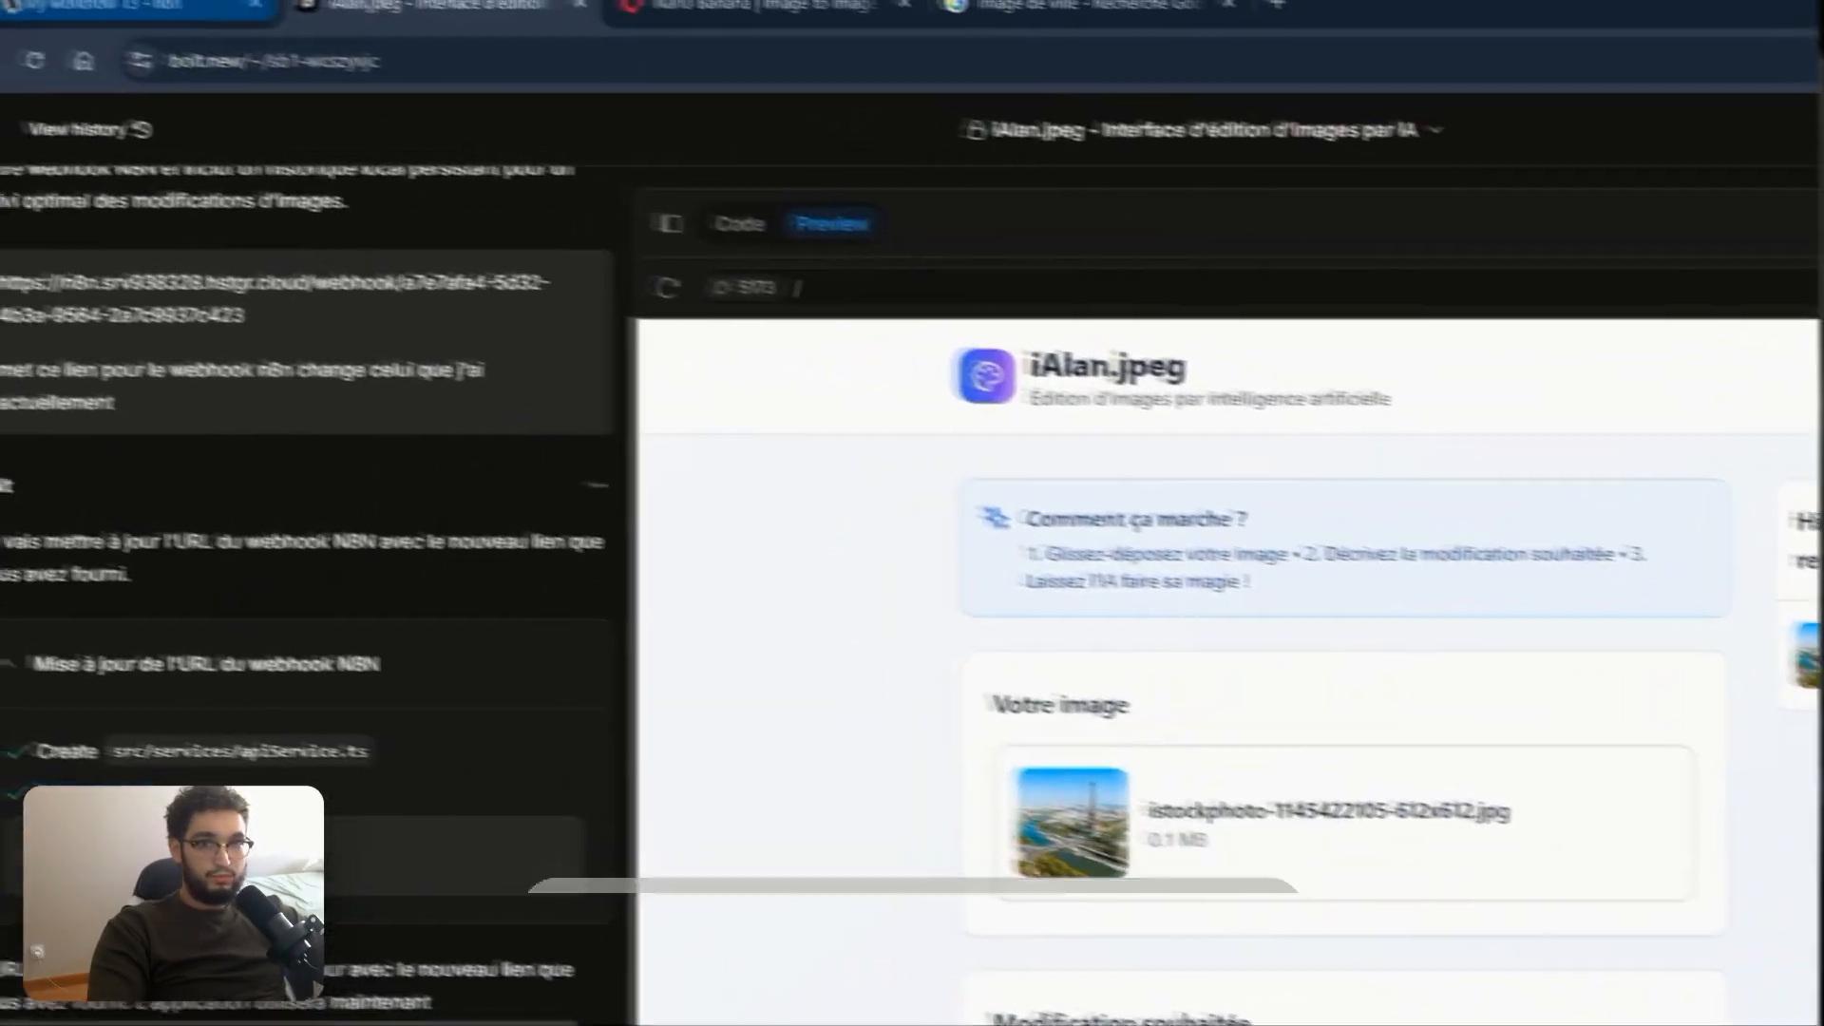
click(152, 6)
click(950, 222)
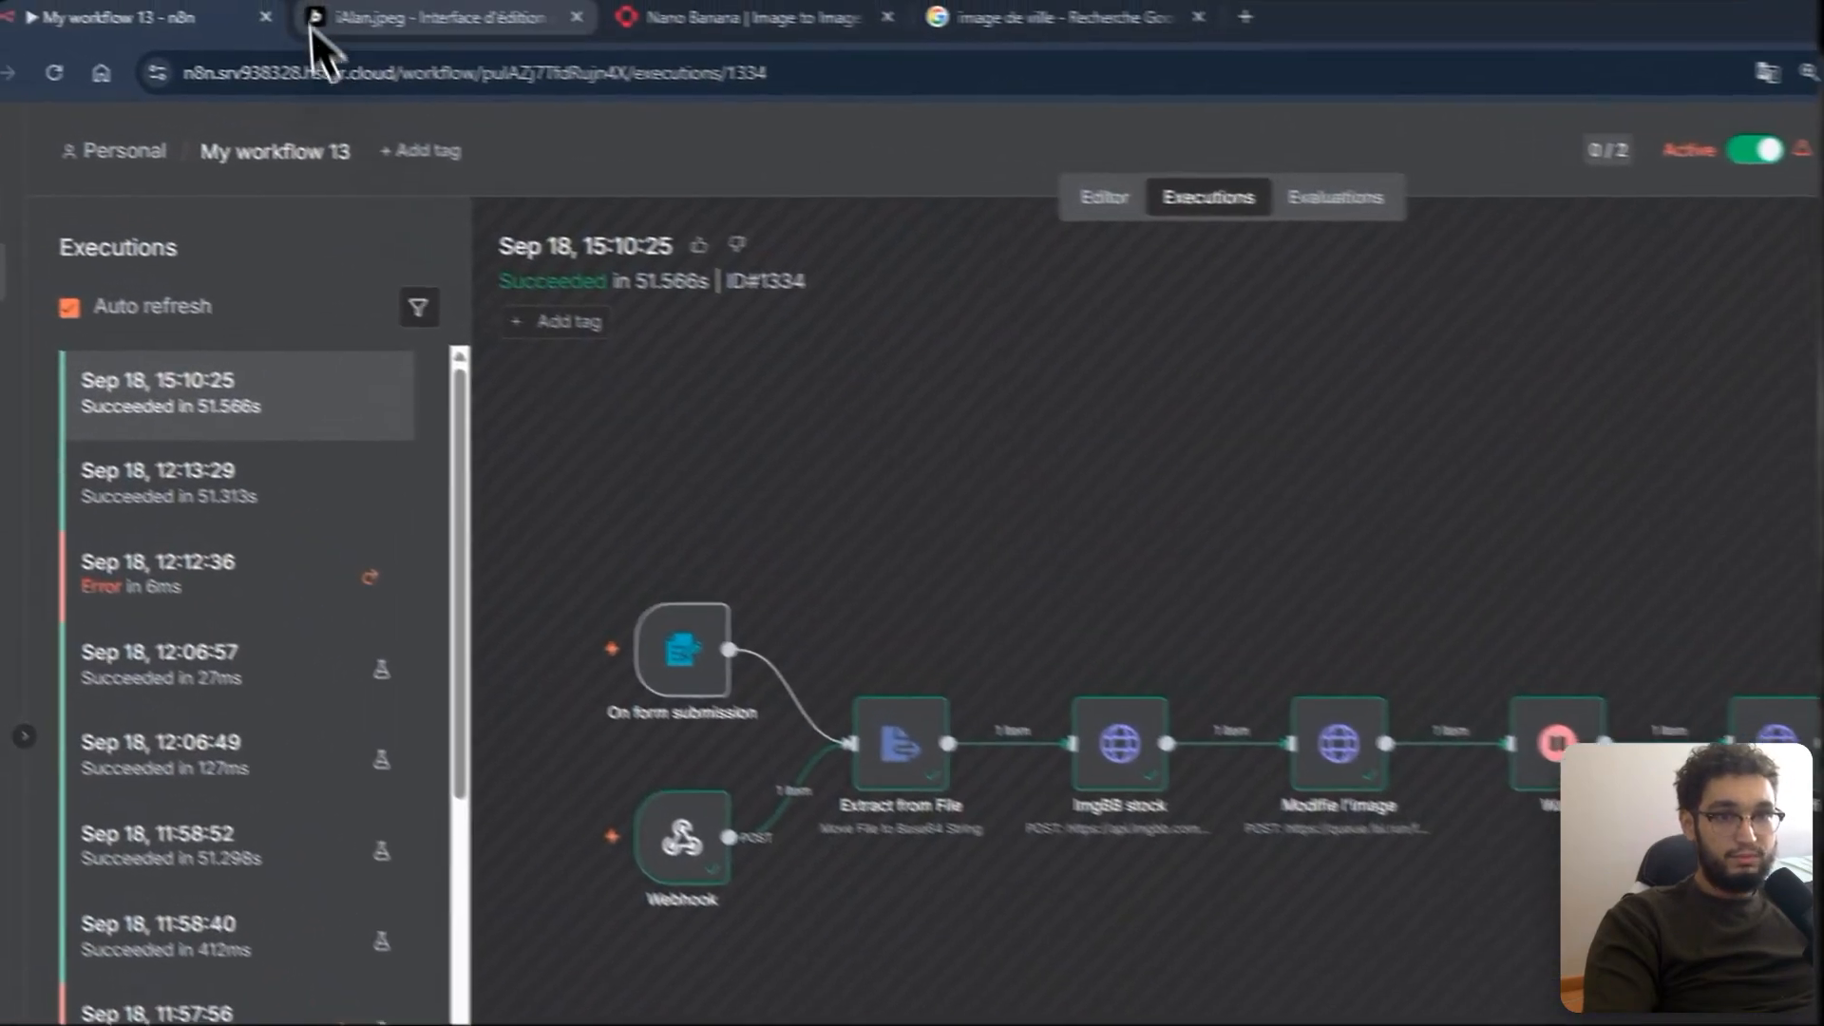
click(314, 32)
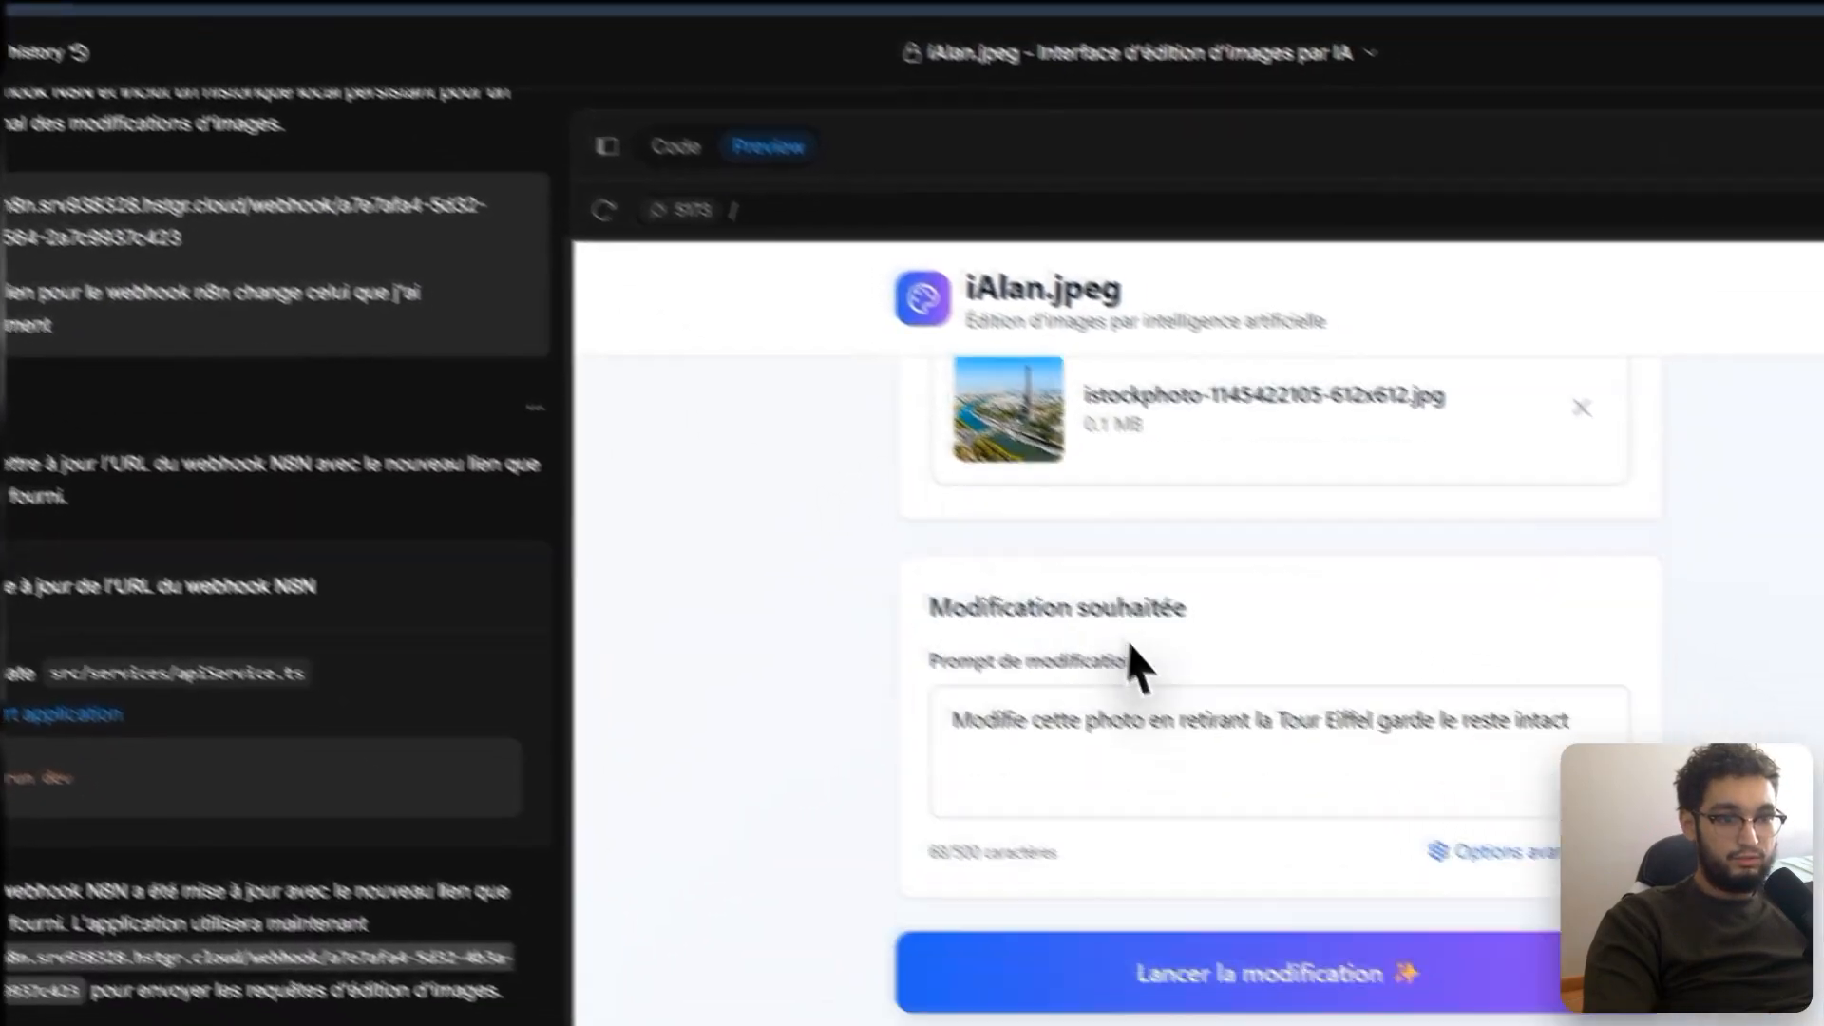
Step: View the edited Paris image full size, then close the preview
scroll(1128, 646, down, 3)
mouse_move(944, 722)
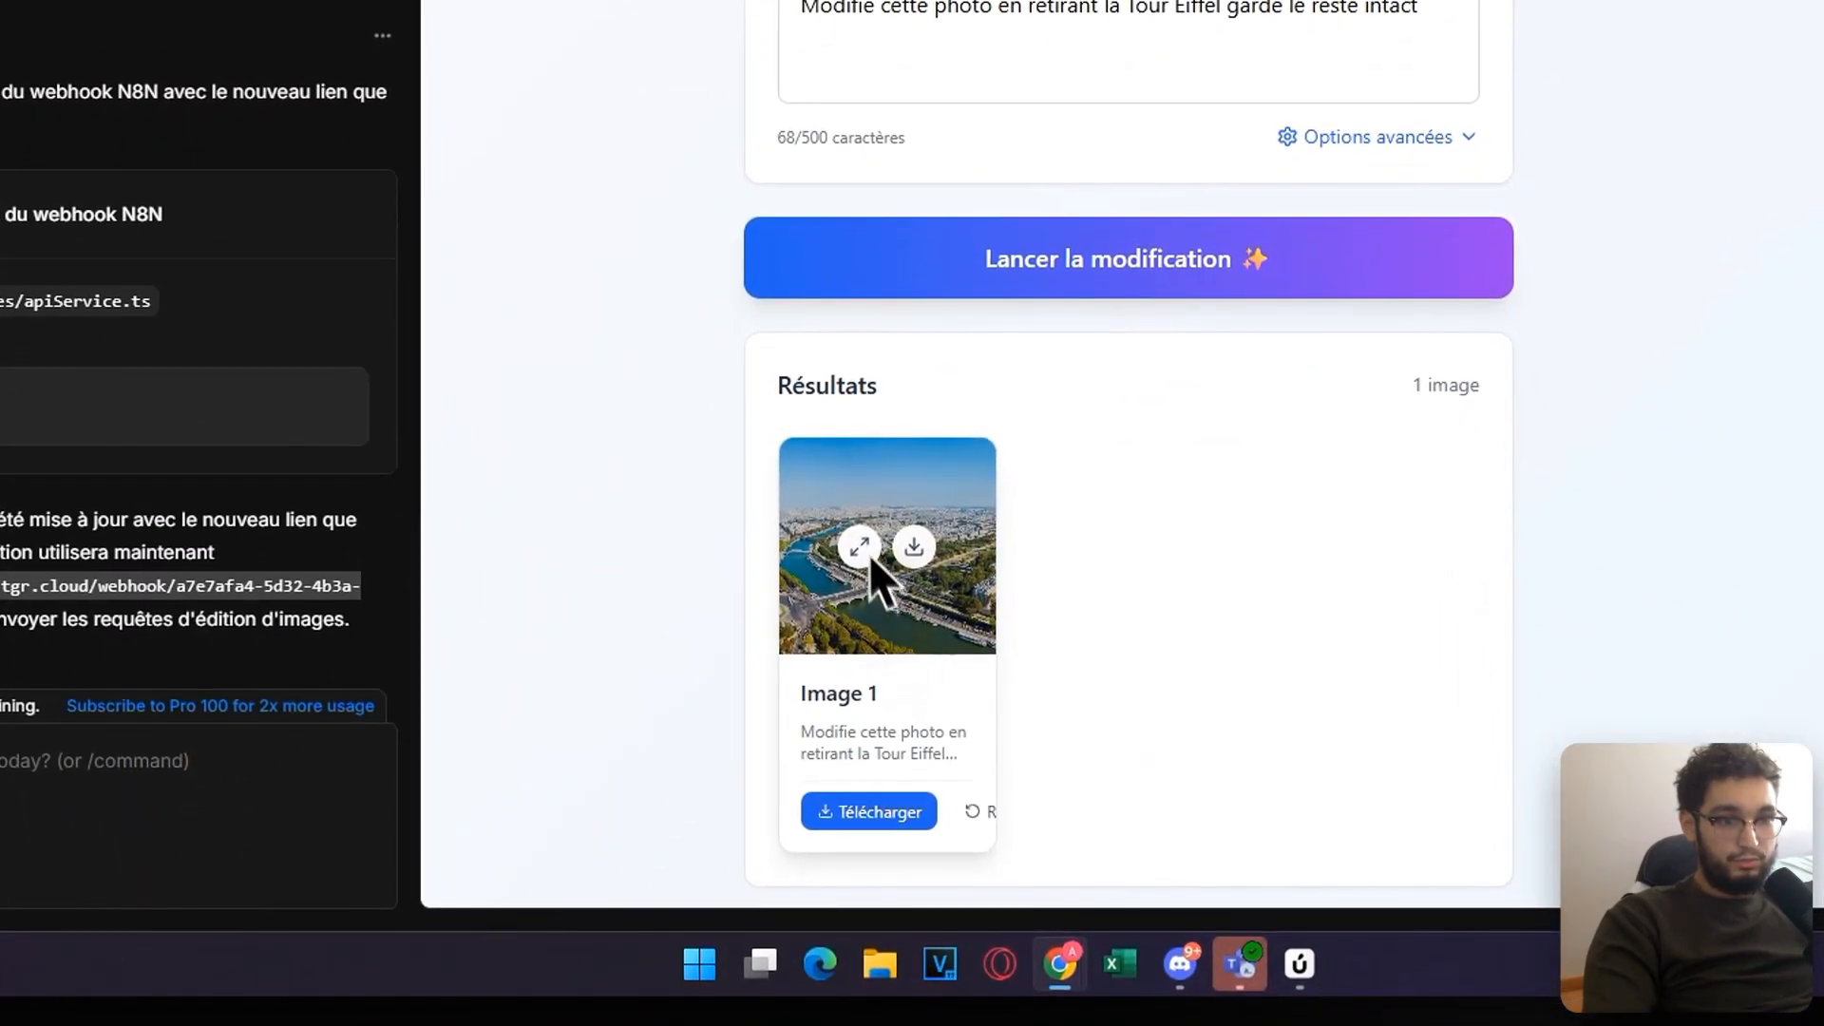
click(869, 555)
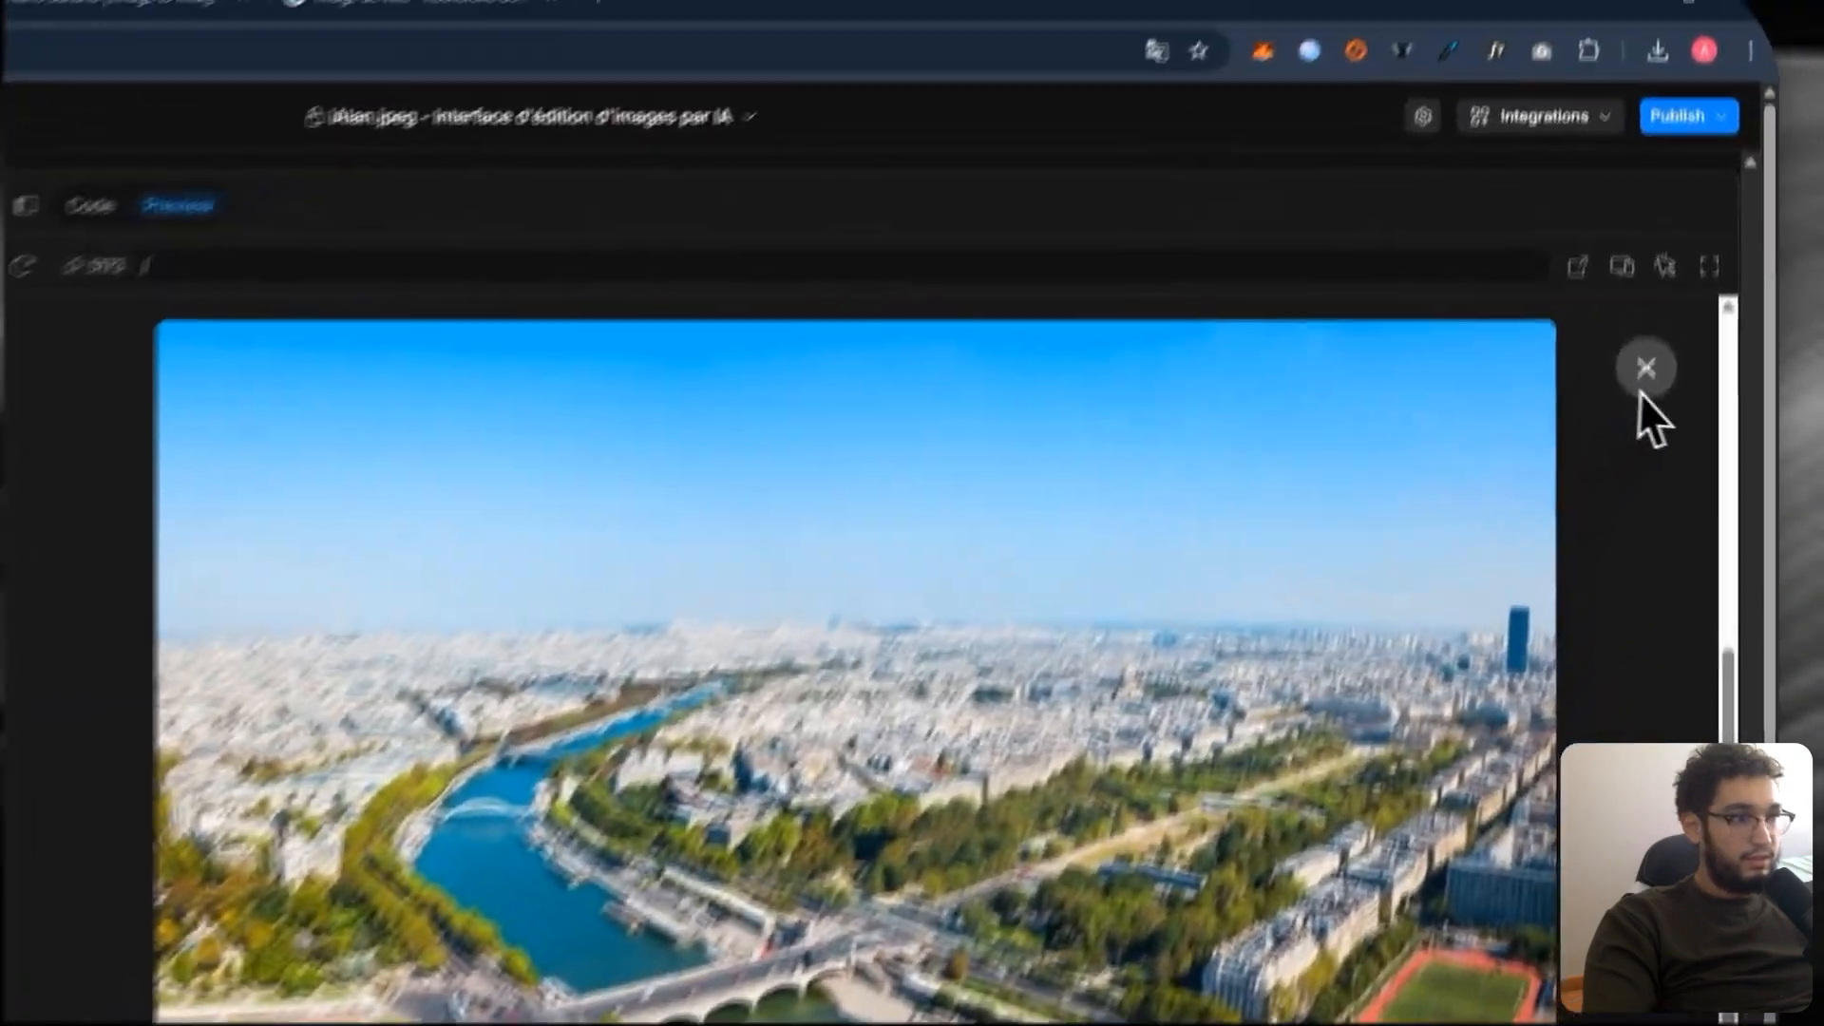
click(1675, 287)
scroll(836, 580, up, 3)
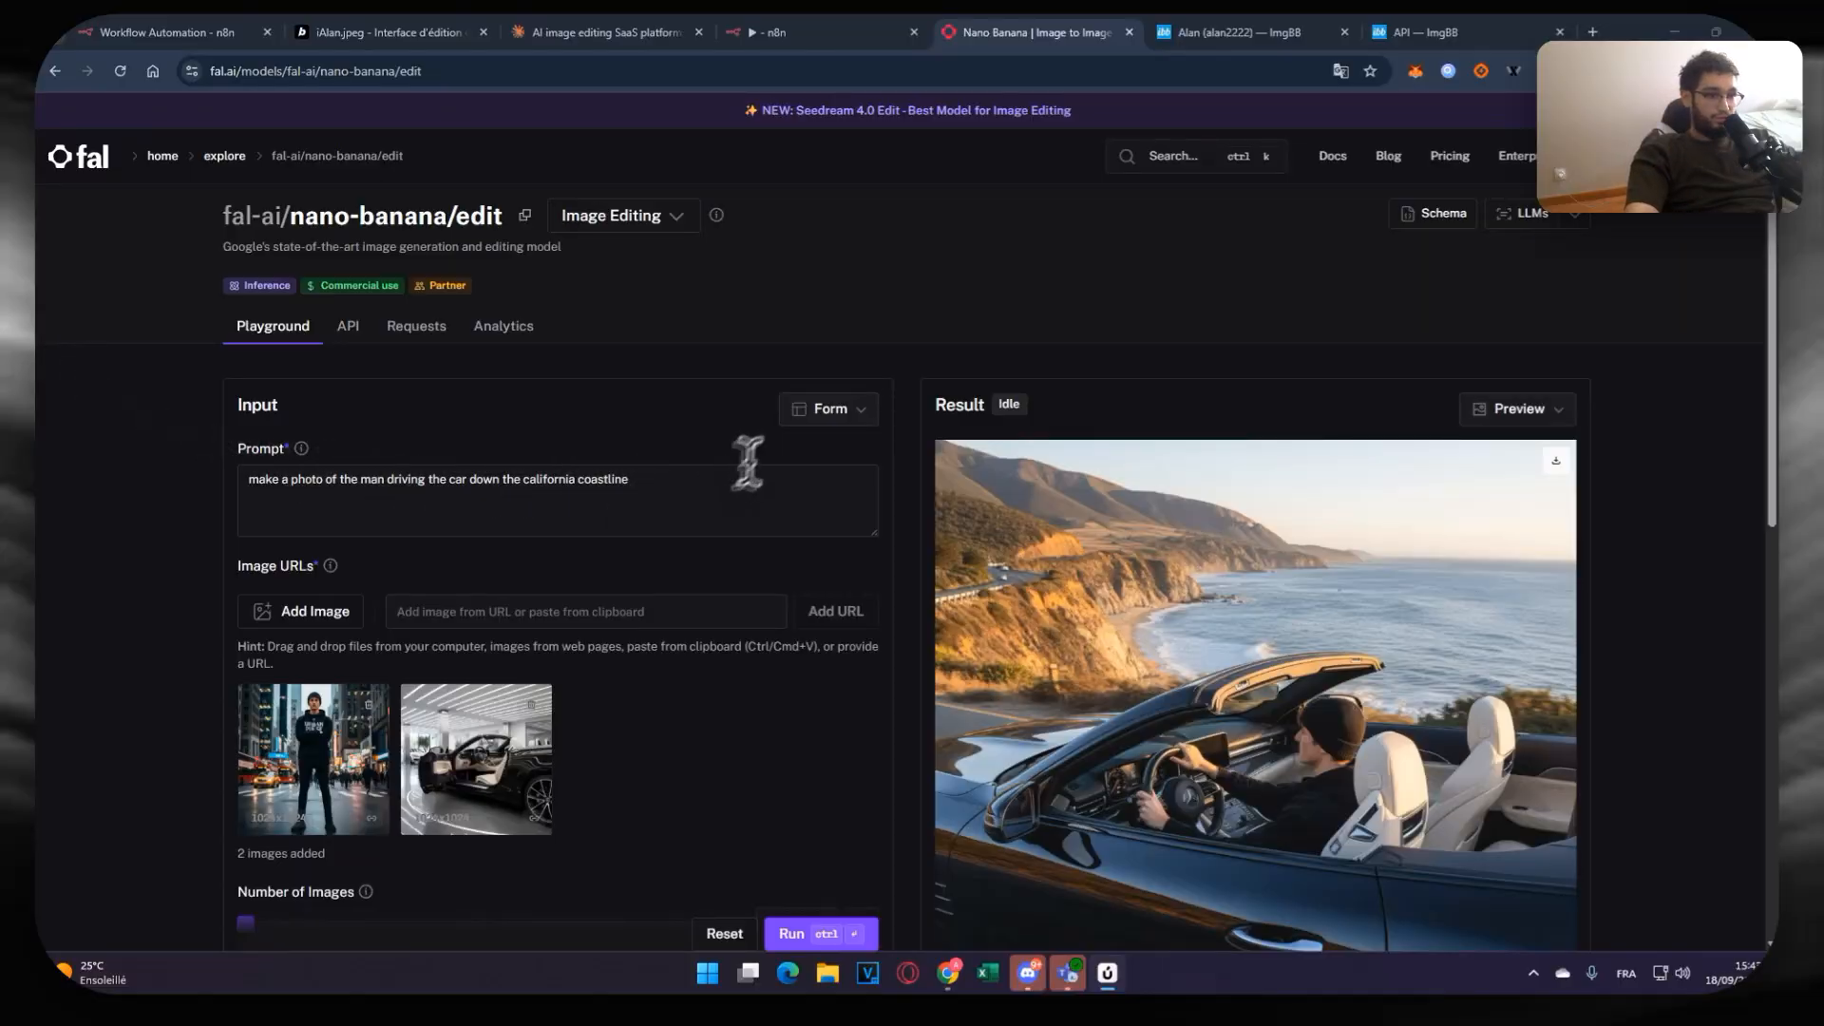
Step: Remove both sample images from the nano-banana playground and enter the prompt 'Retire tous les meubles dans'
scroll(862, 389, down, 1)
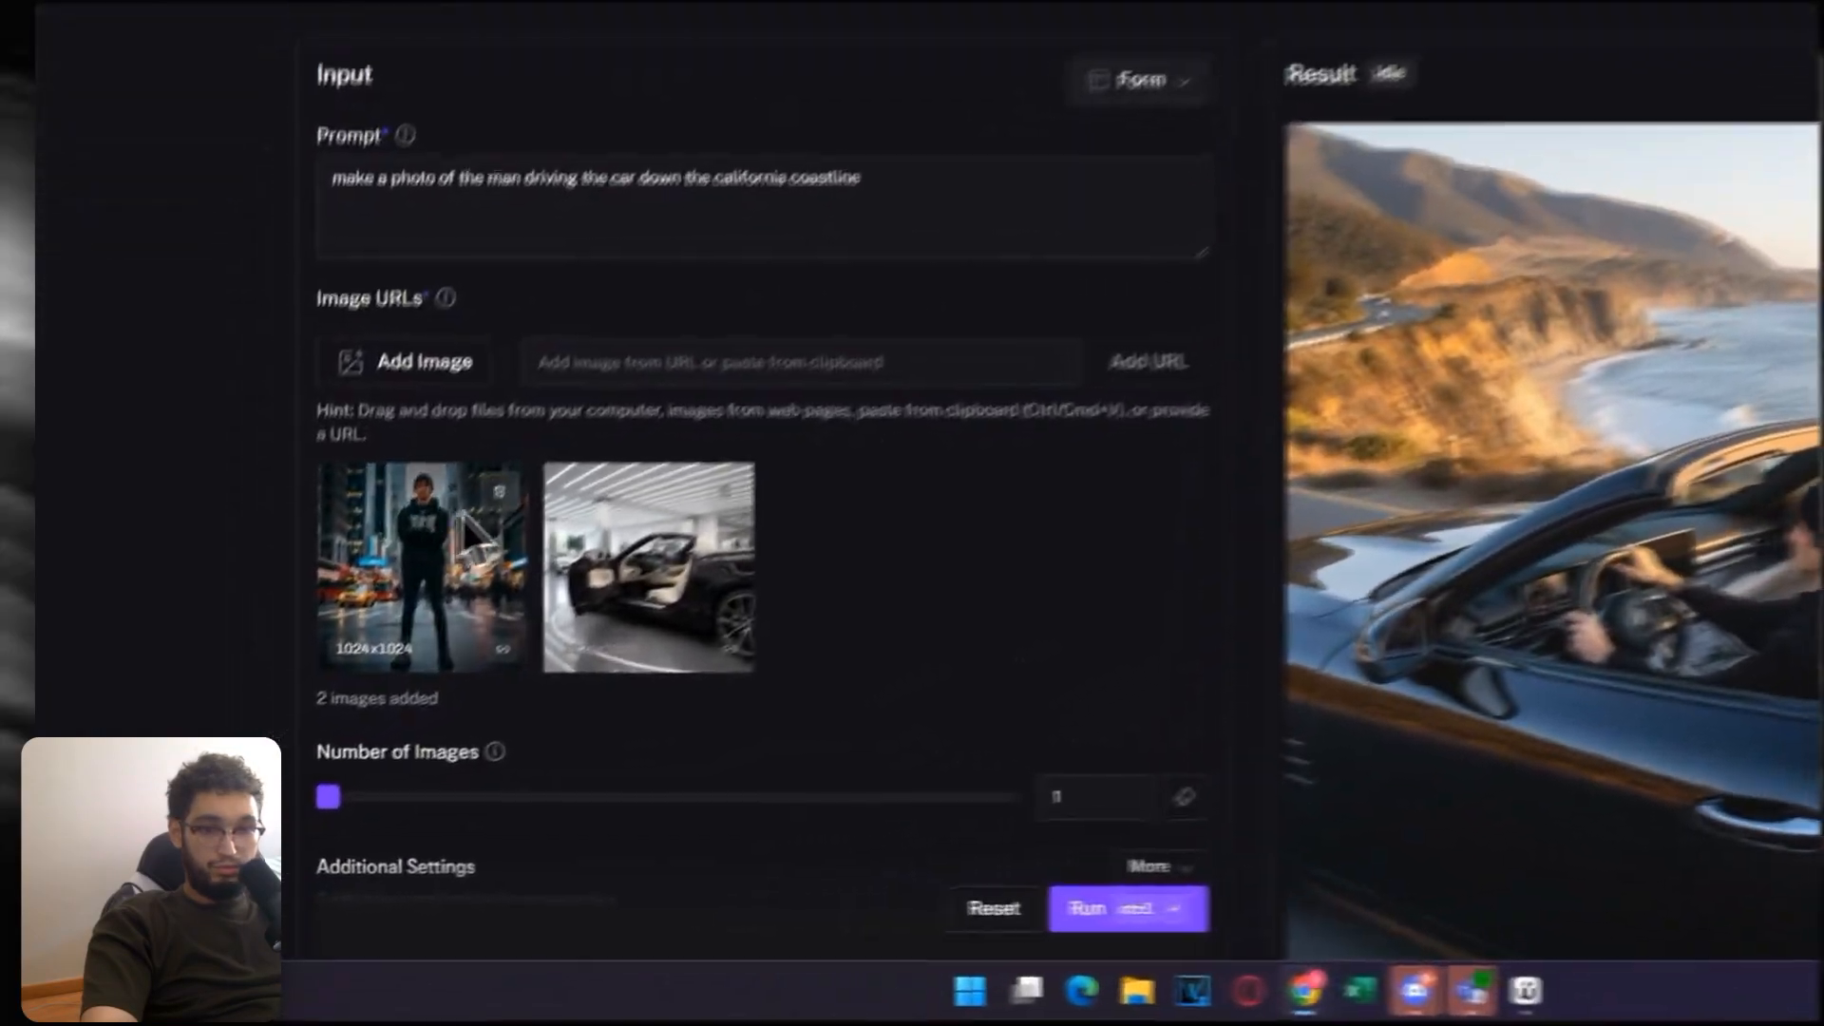
click(379, 608)
click(379, 608)
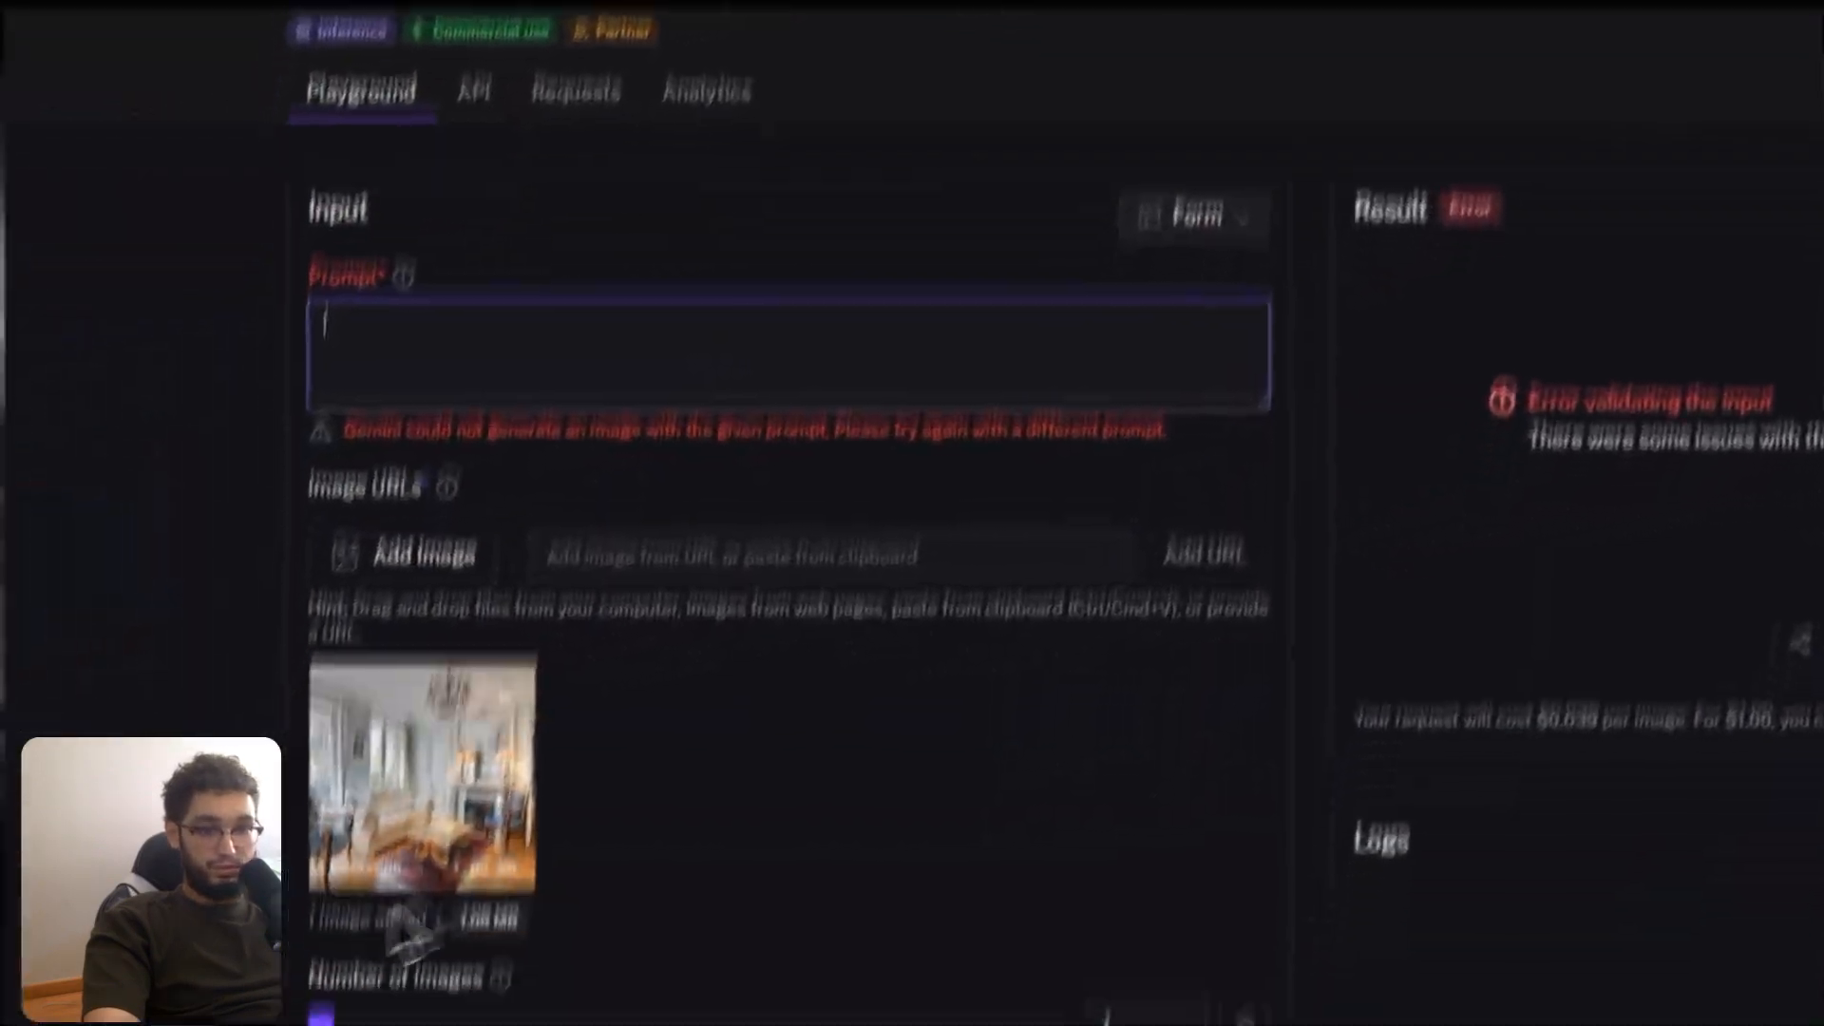
text(Retire tous les)
text( meubles dans)
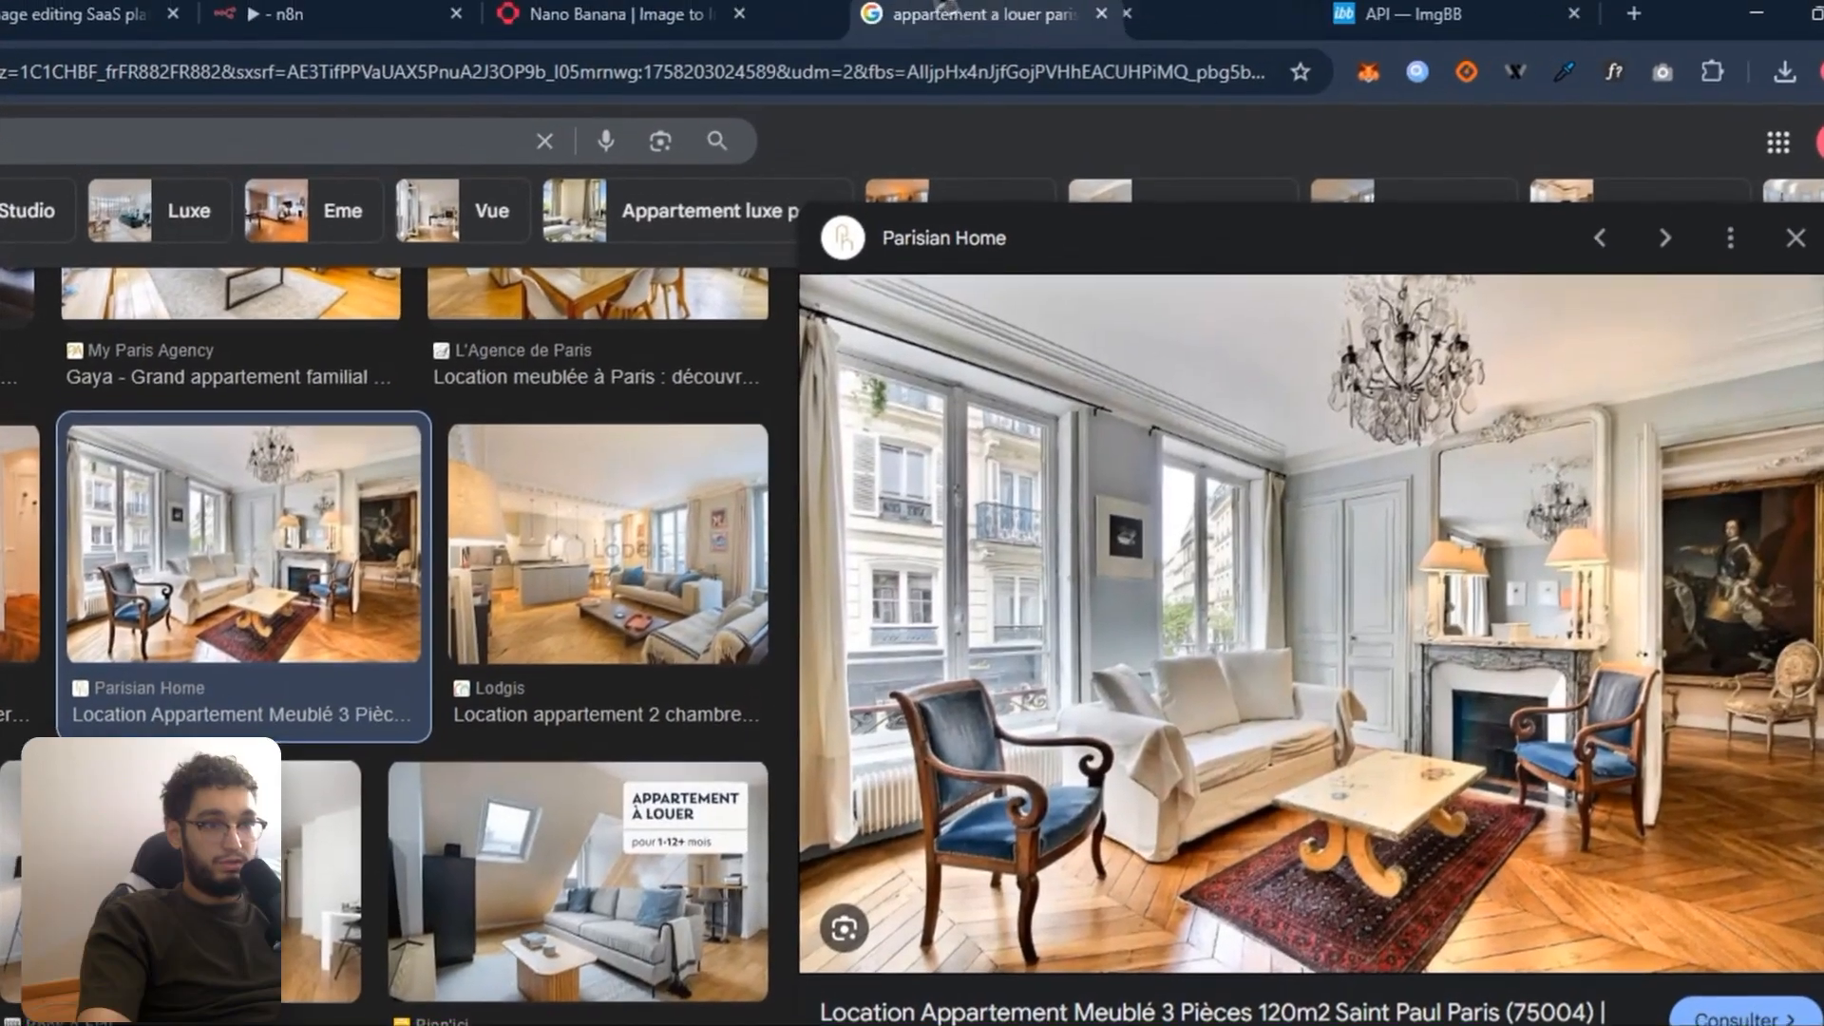
click(589, 12)
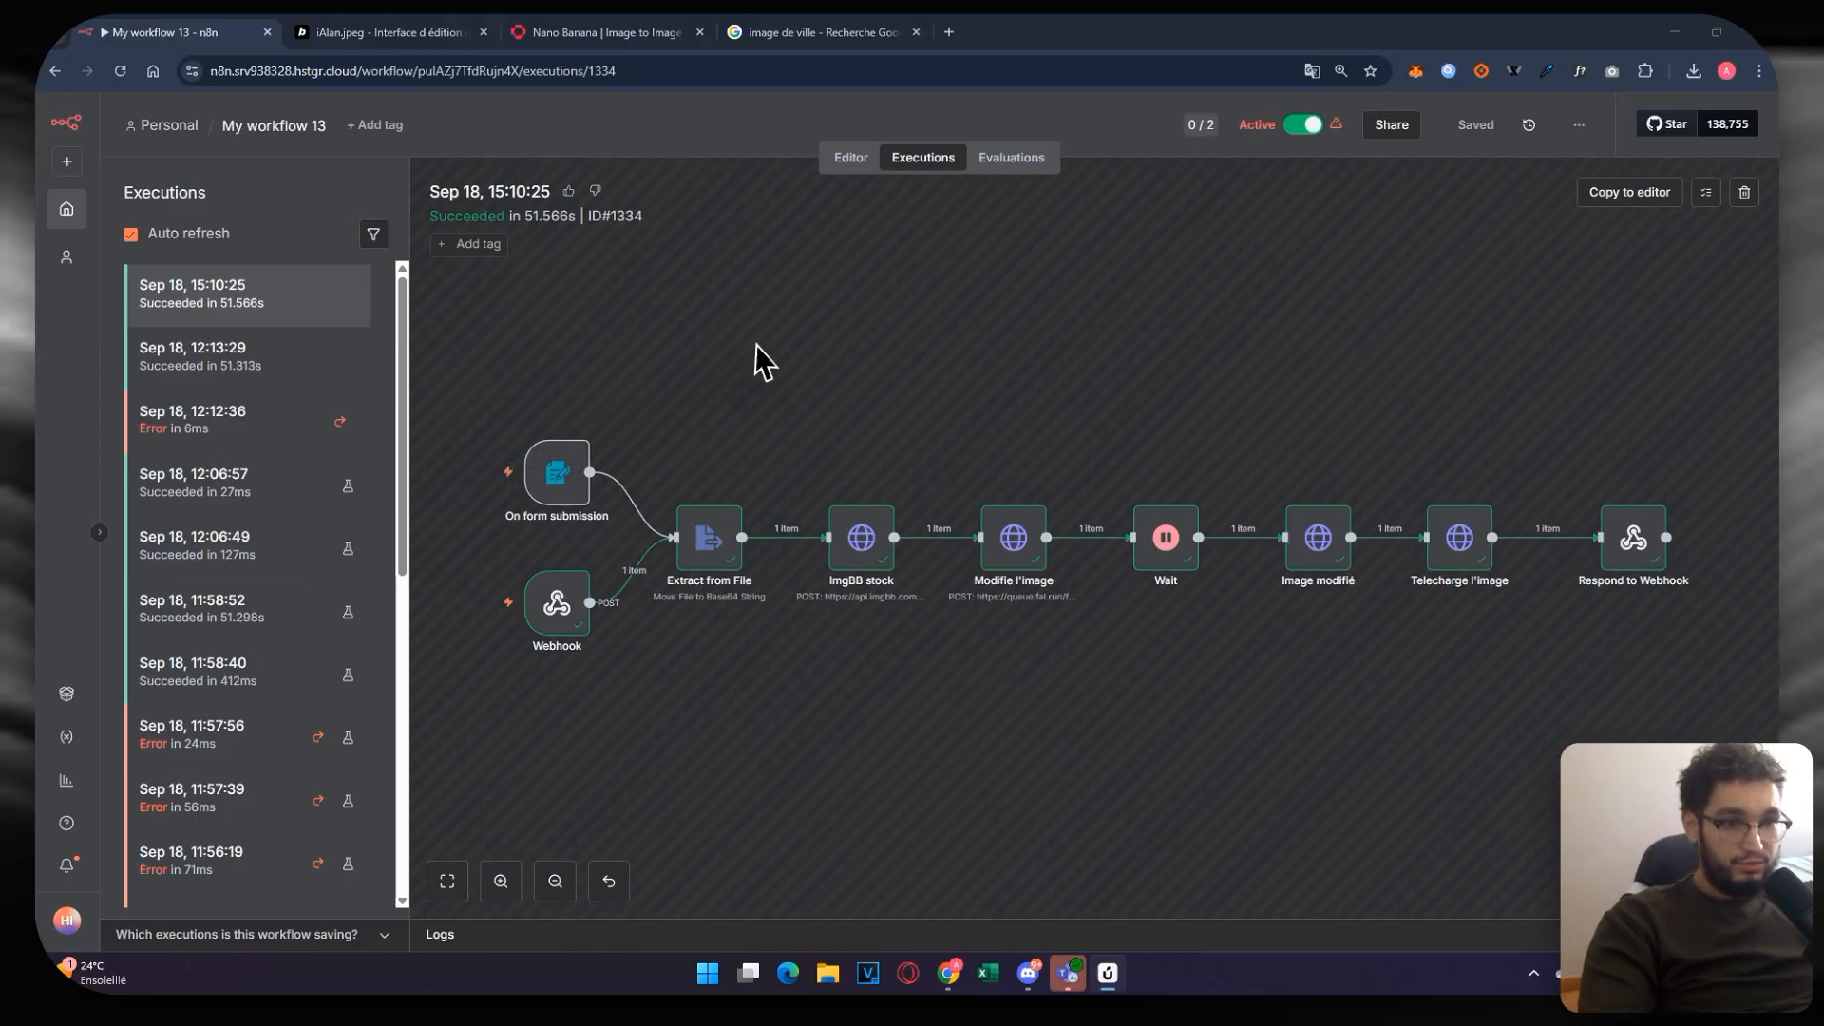
Step: Delete the On form submission trigger from the workflow canvas
click(852, 156)
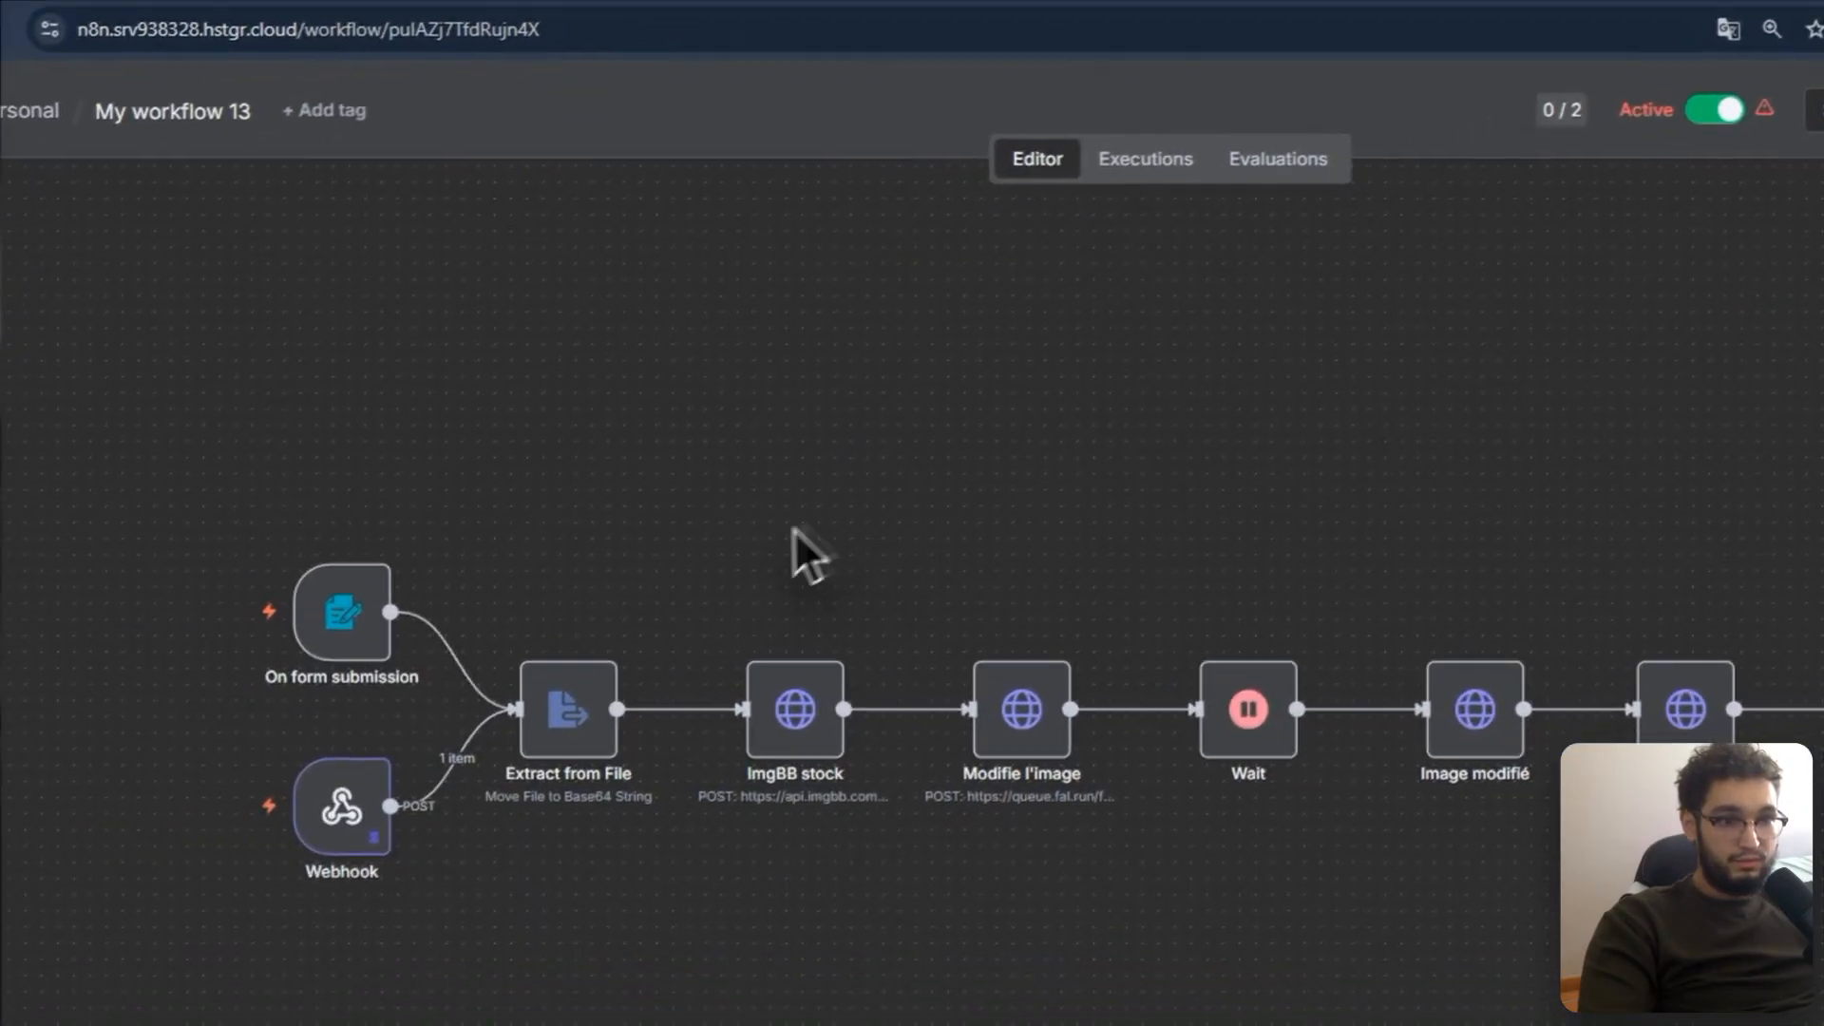
drag(804, 528, 1170, 507)
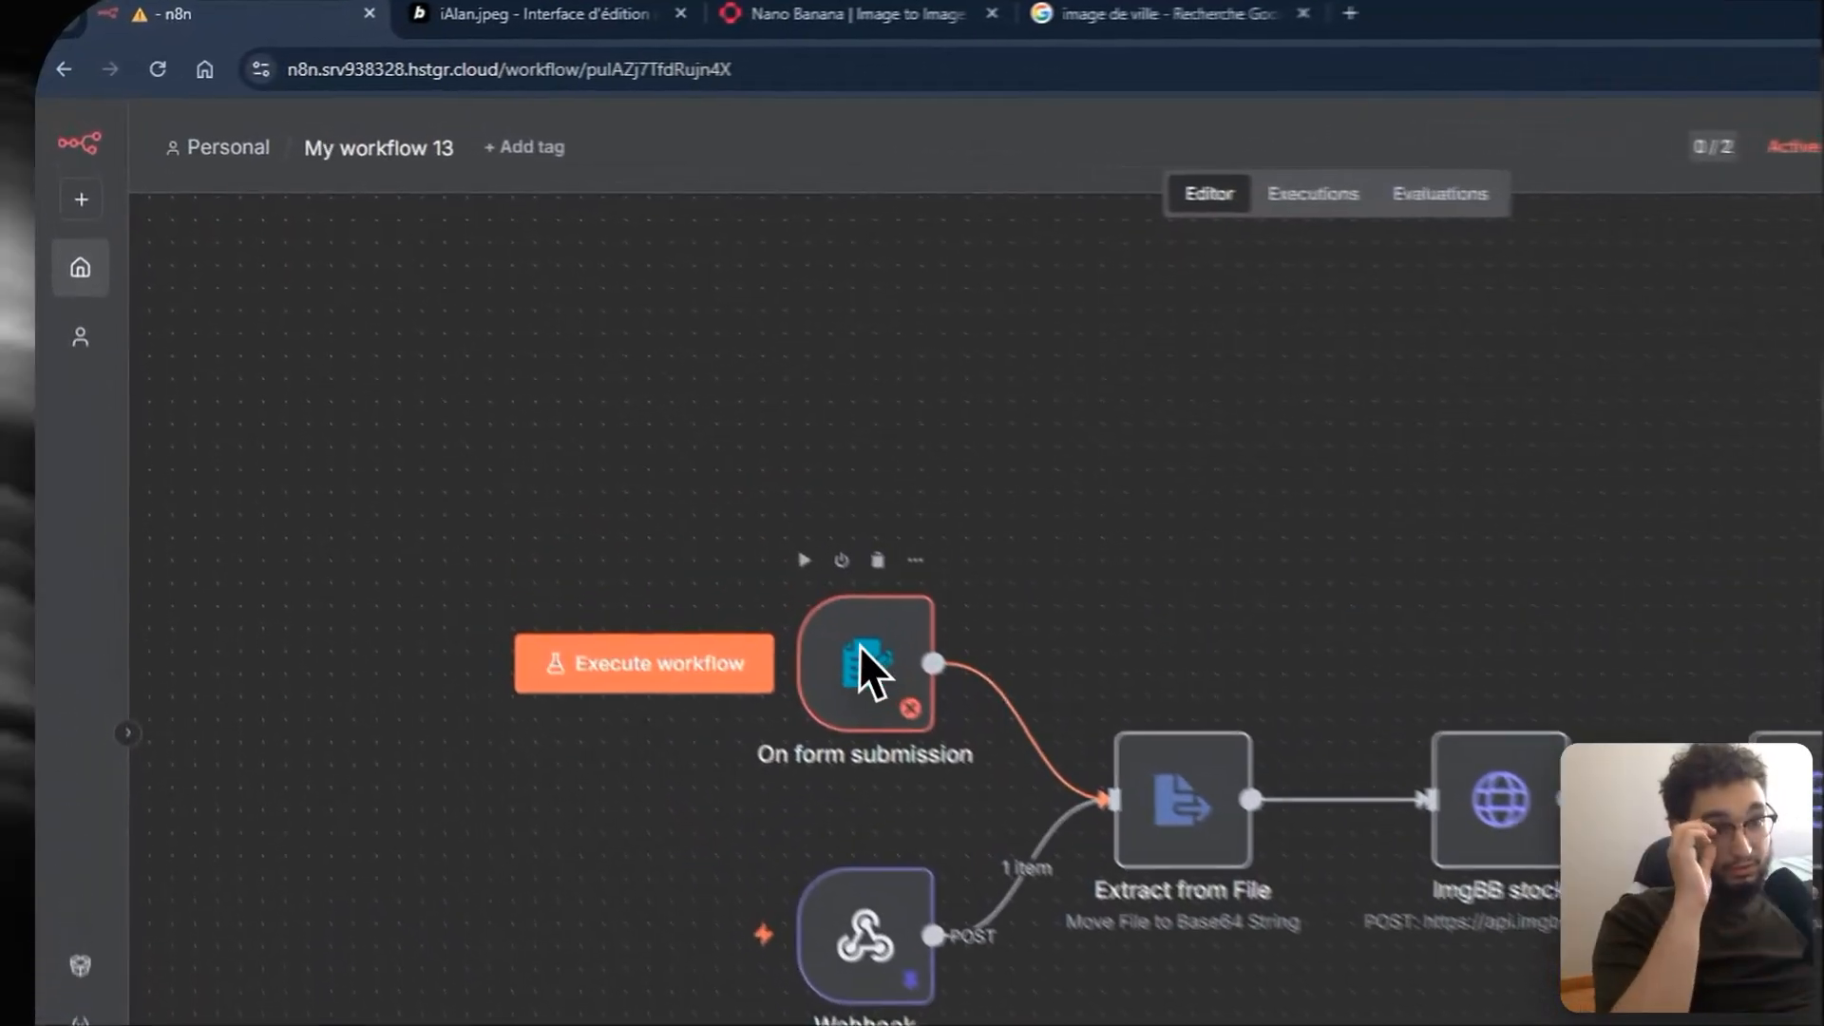
drag(859, 646, 731, 579)
key(Delete)
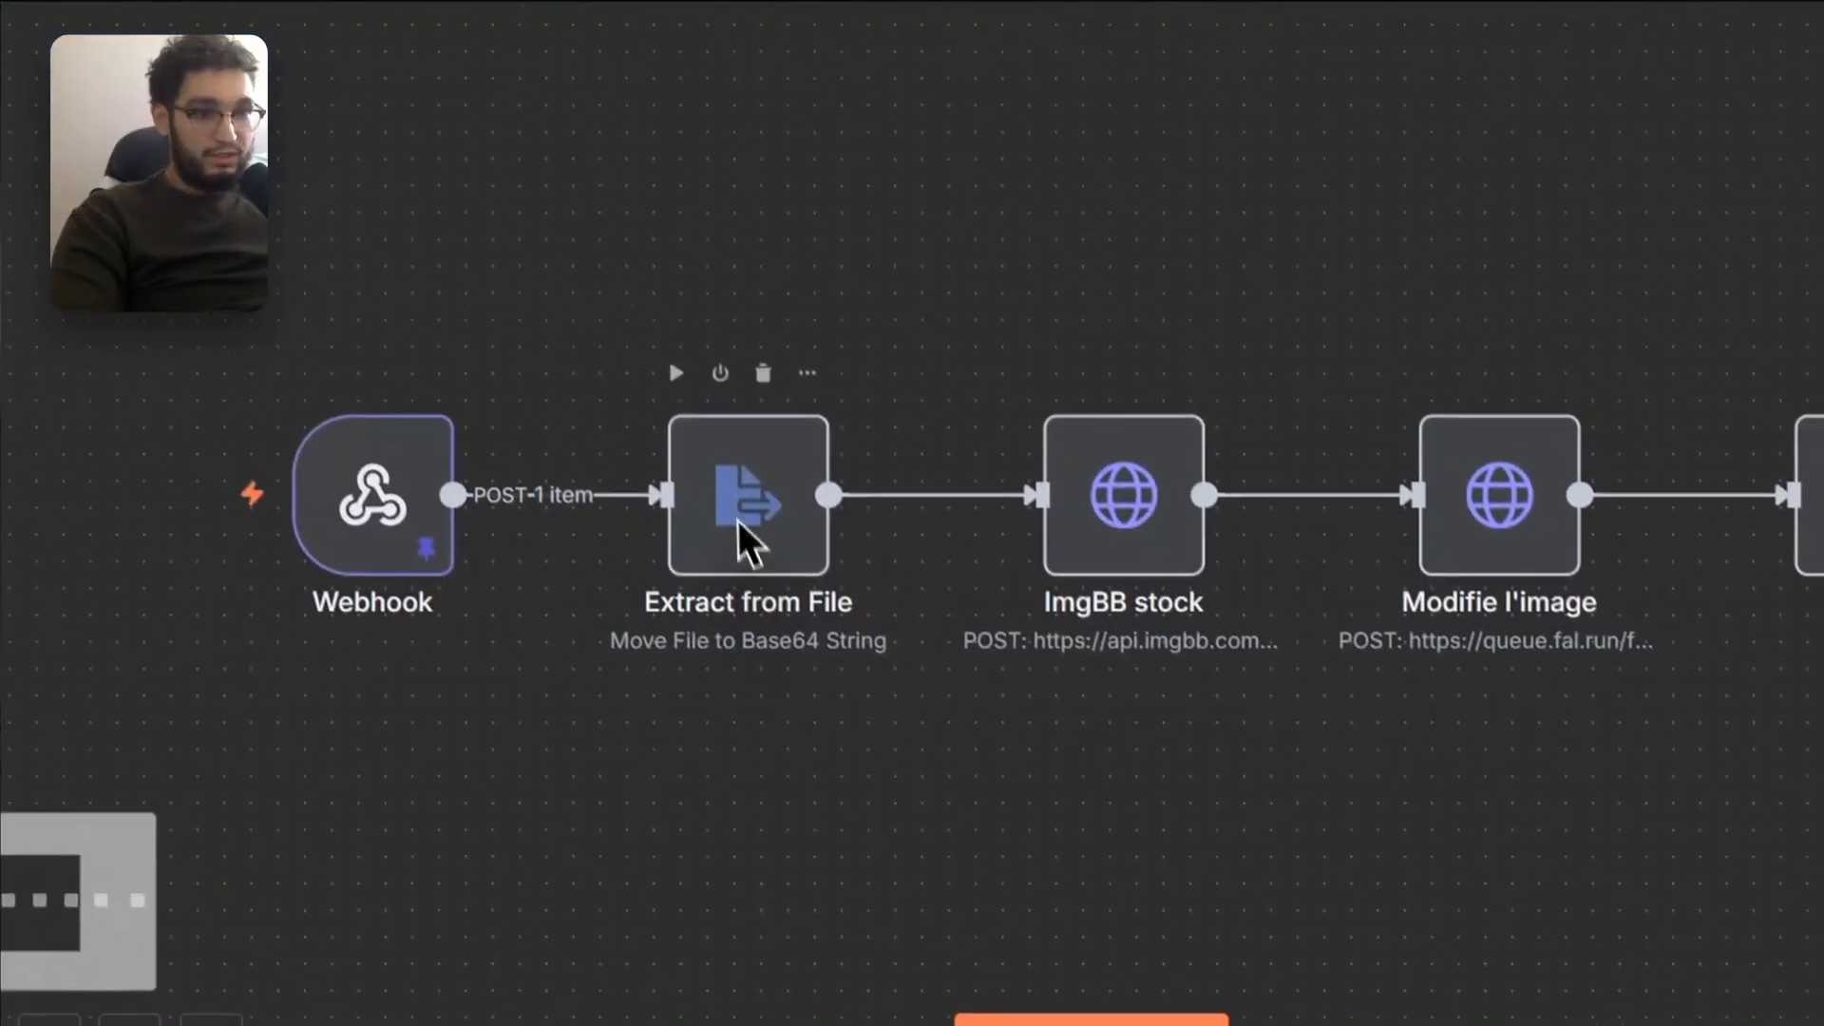
Step: Run the Extract from File step, then open the ImgBB stock node's parameters
click(1265, 570)
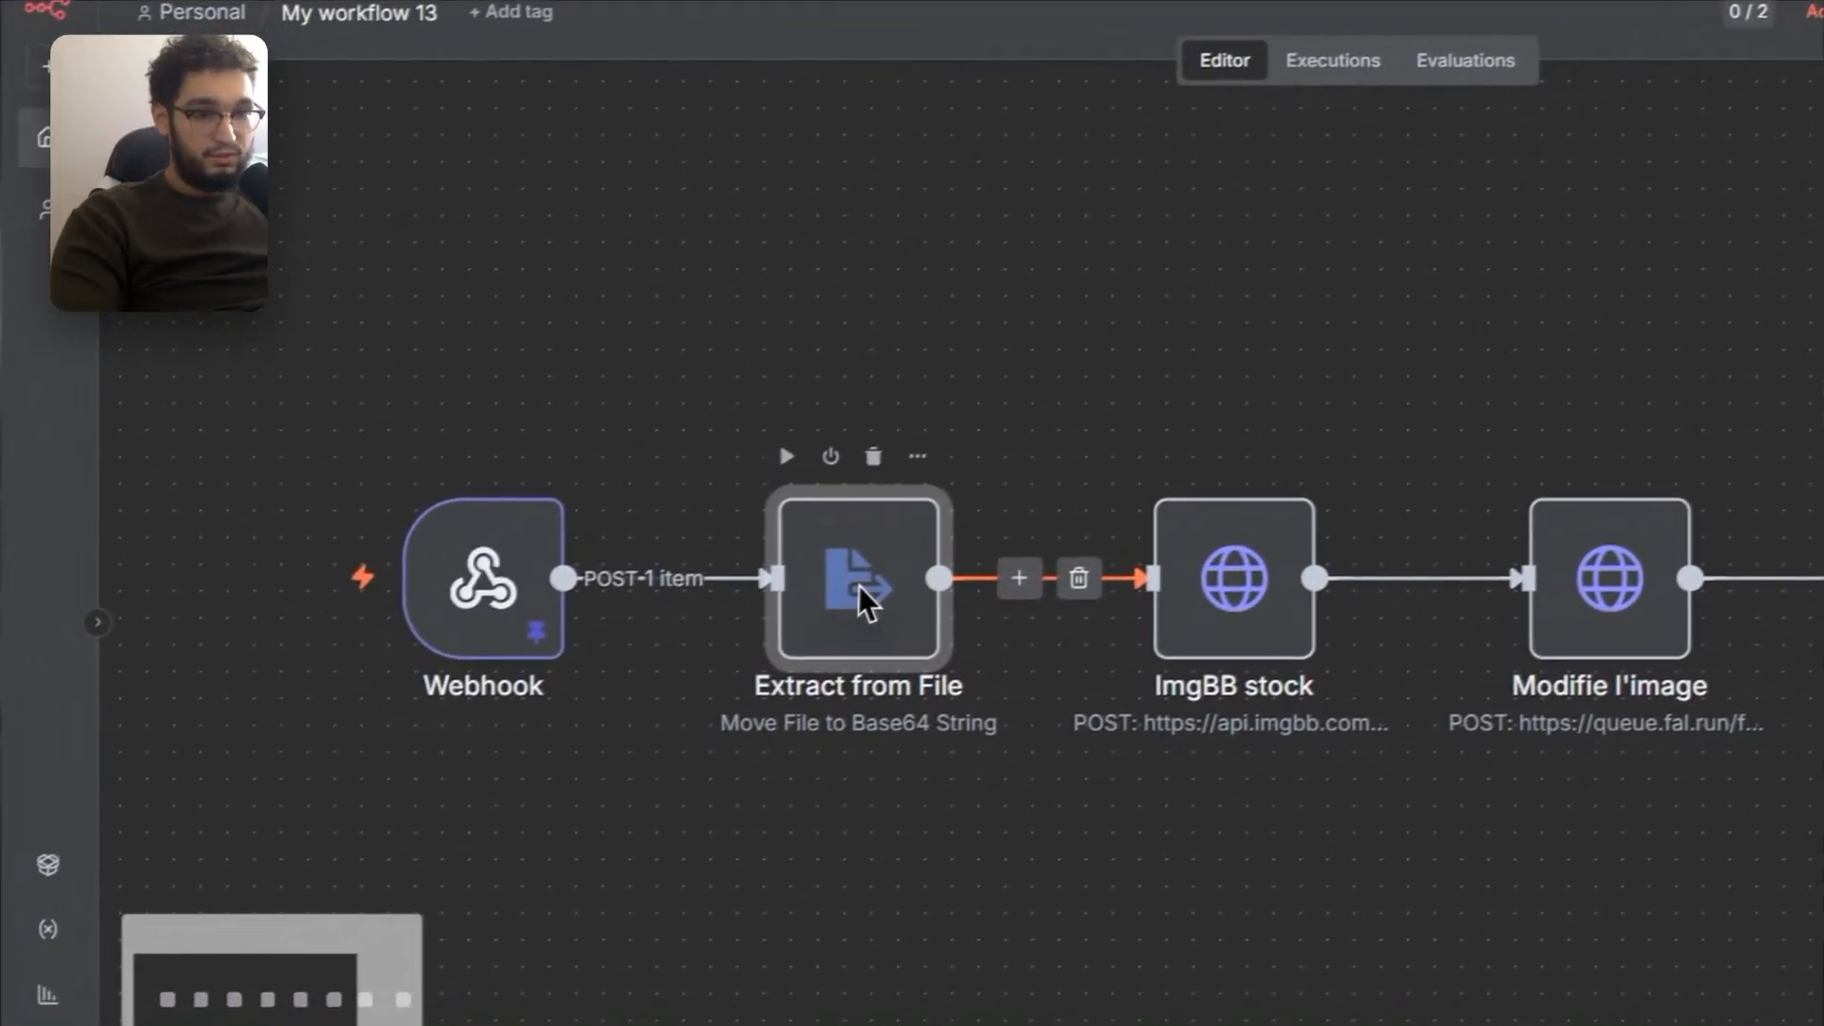
double_click(500, 722)
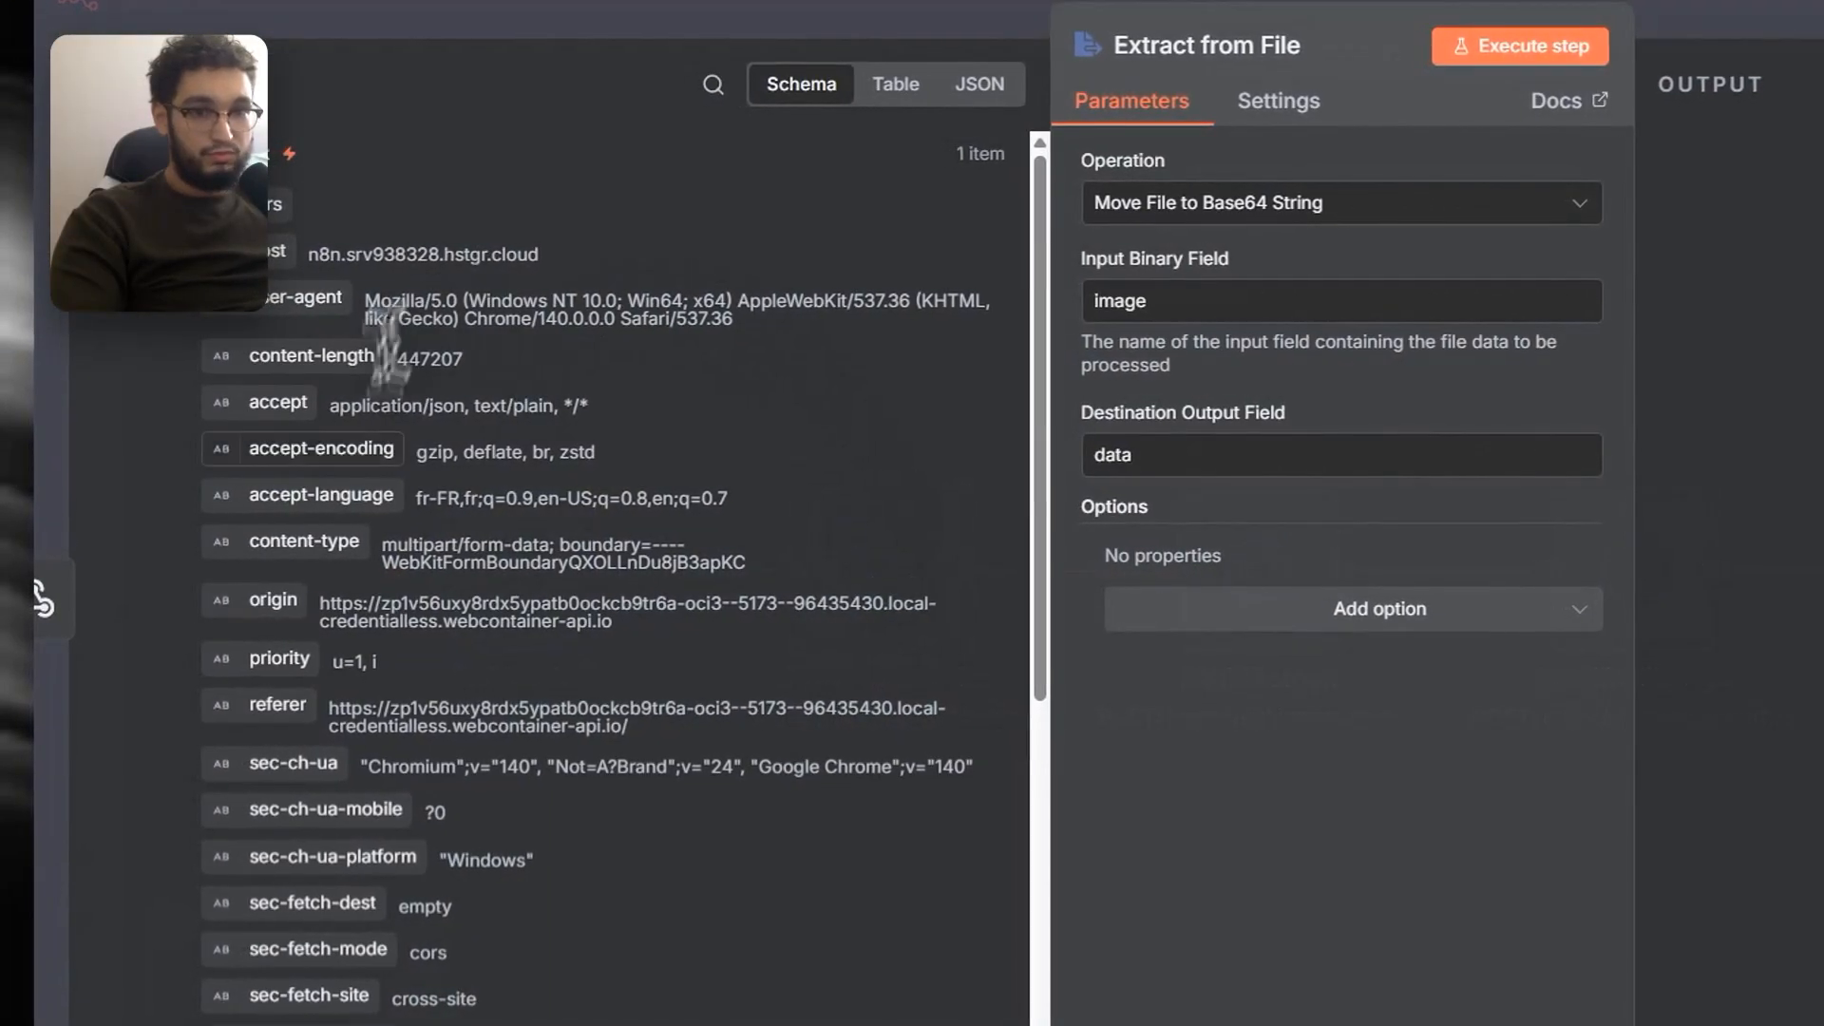
click(1520, 47)
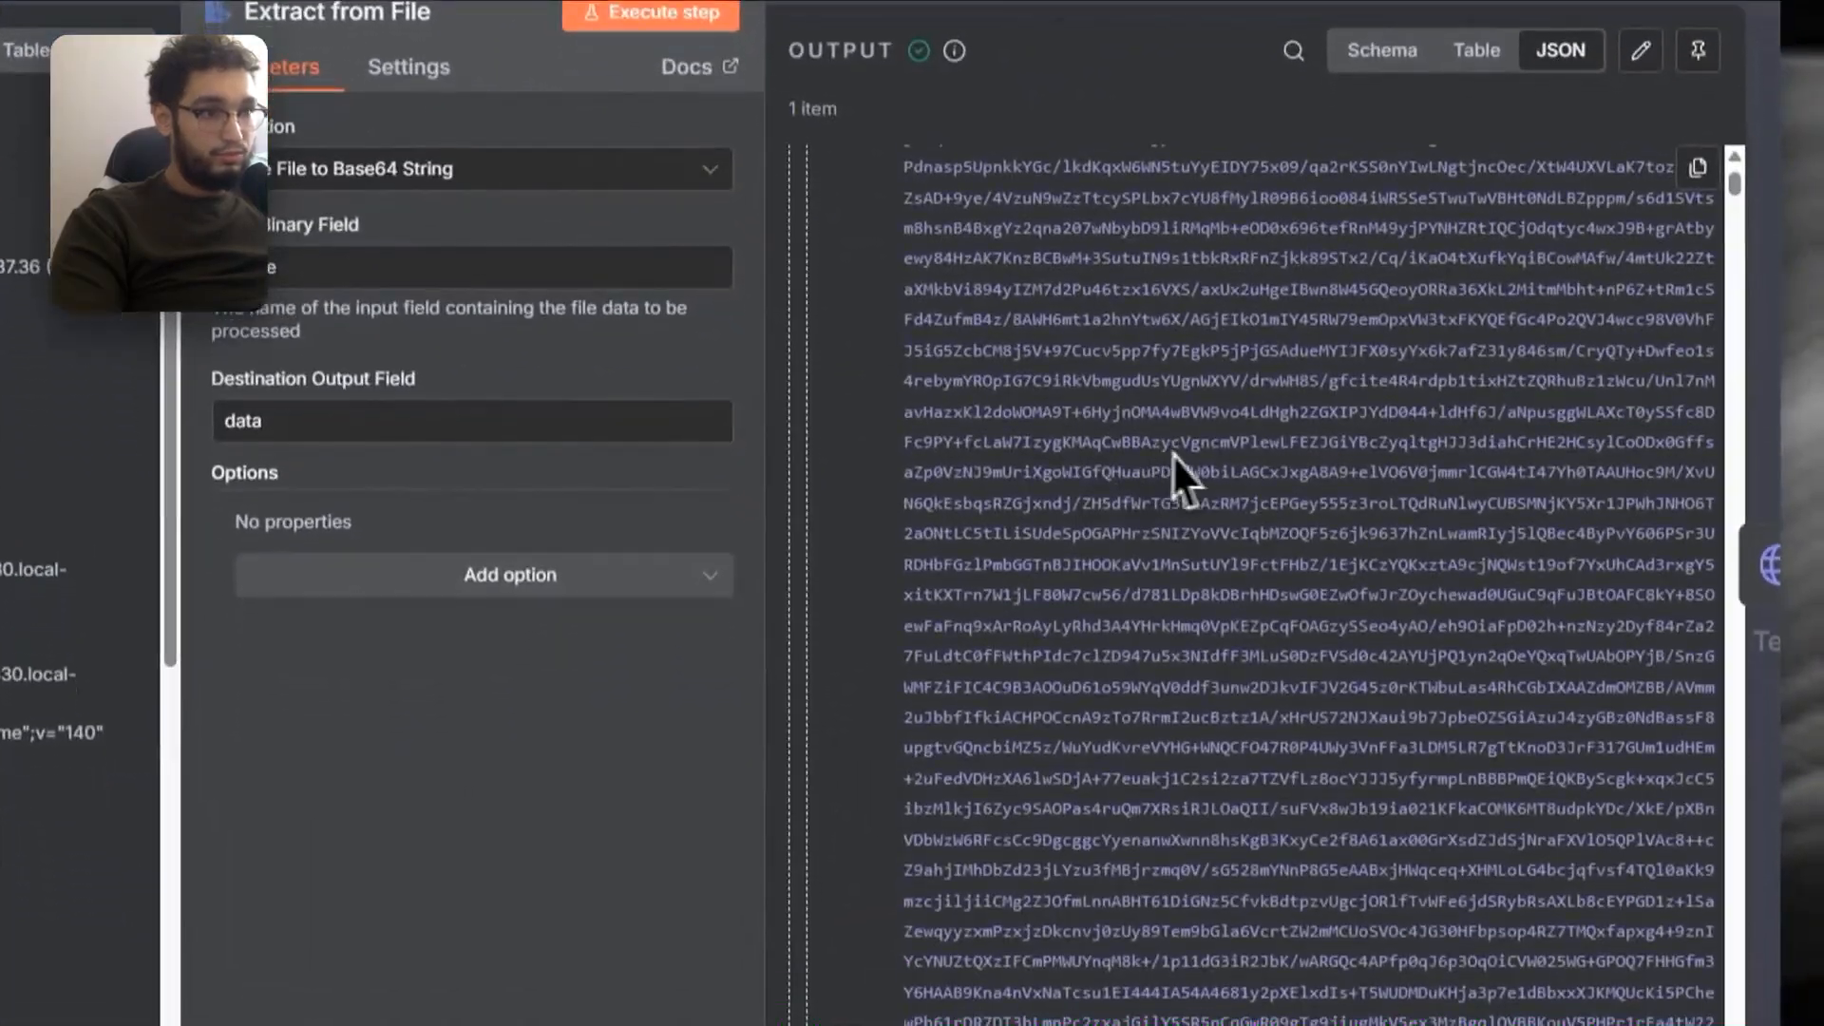
scroll(1178, 466, down, 5)
key(Escape)
click(828, 534)
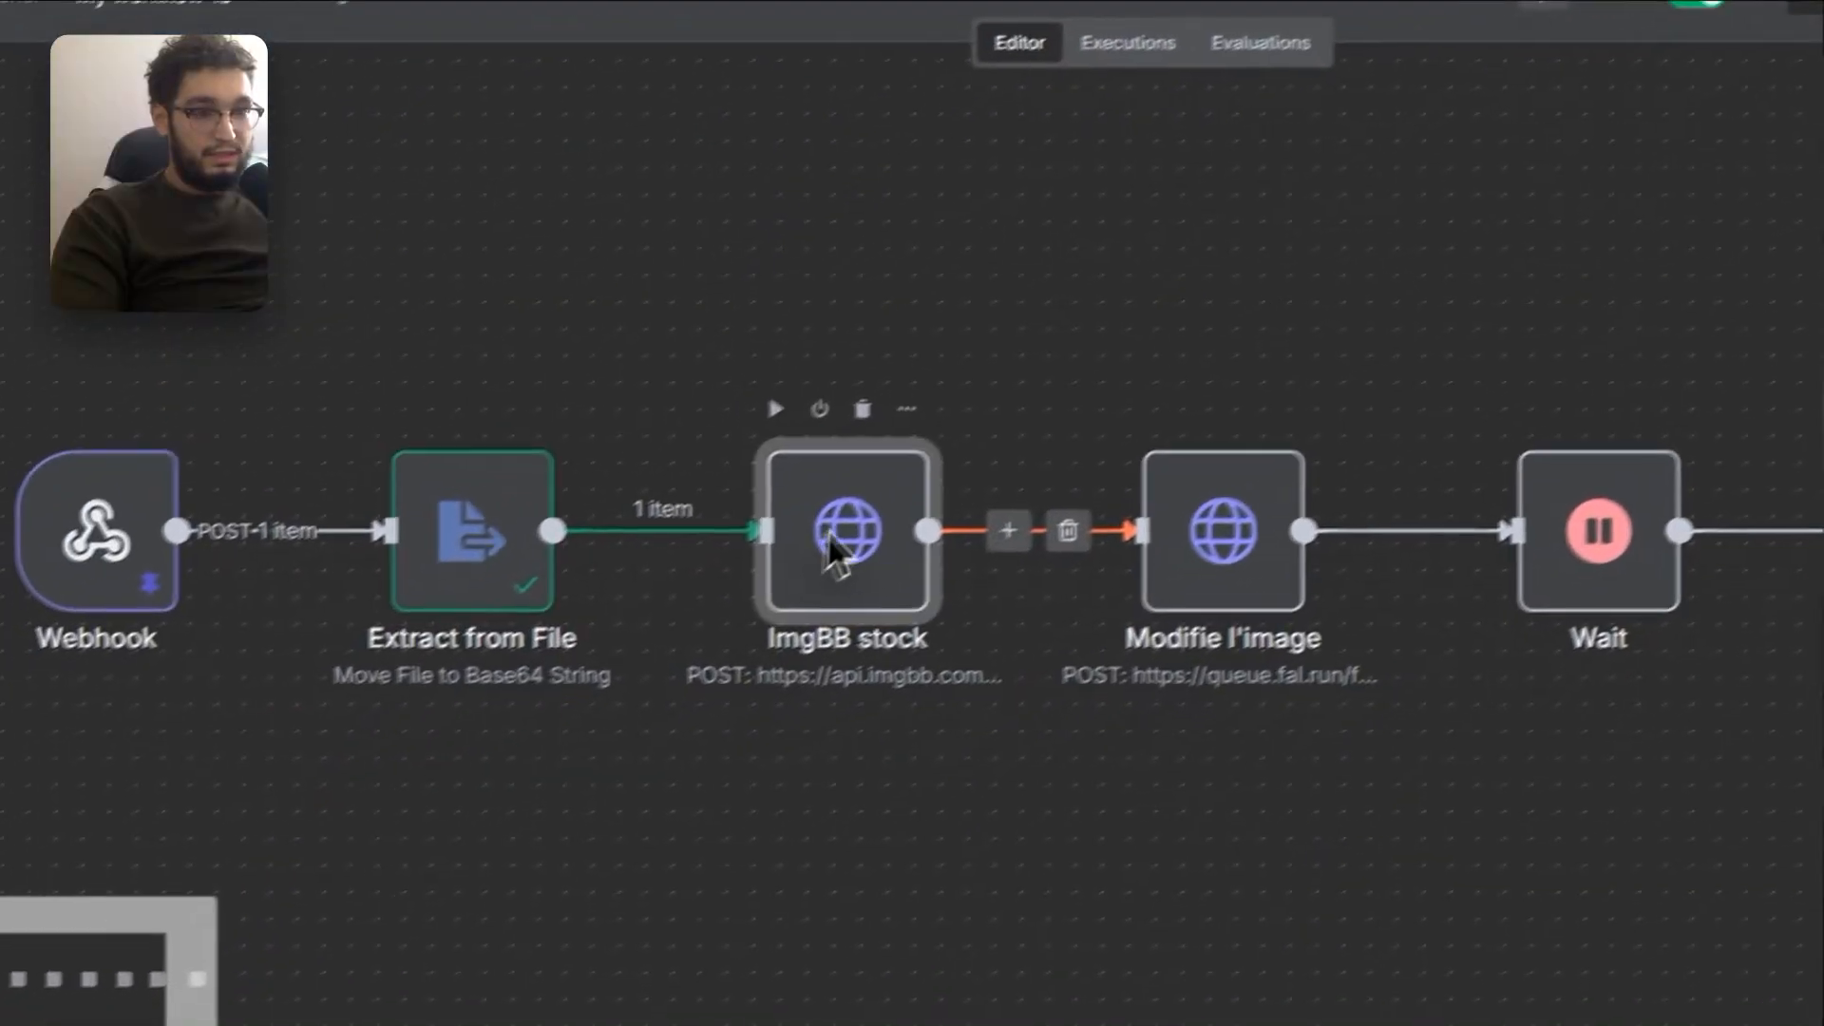
double_click(828, 530)
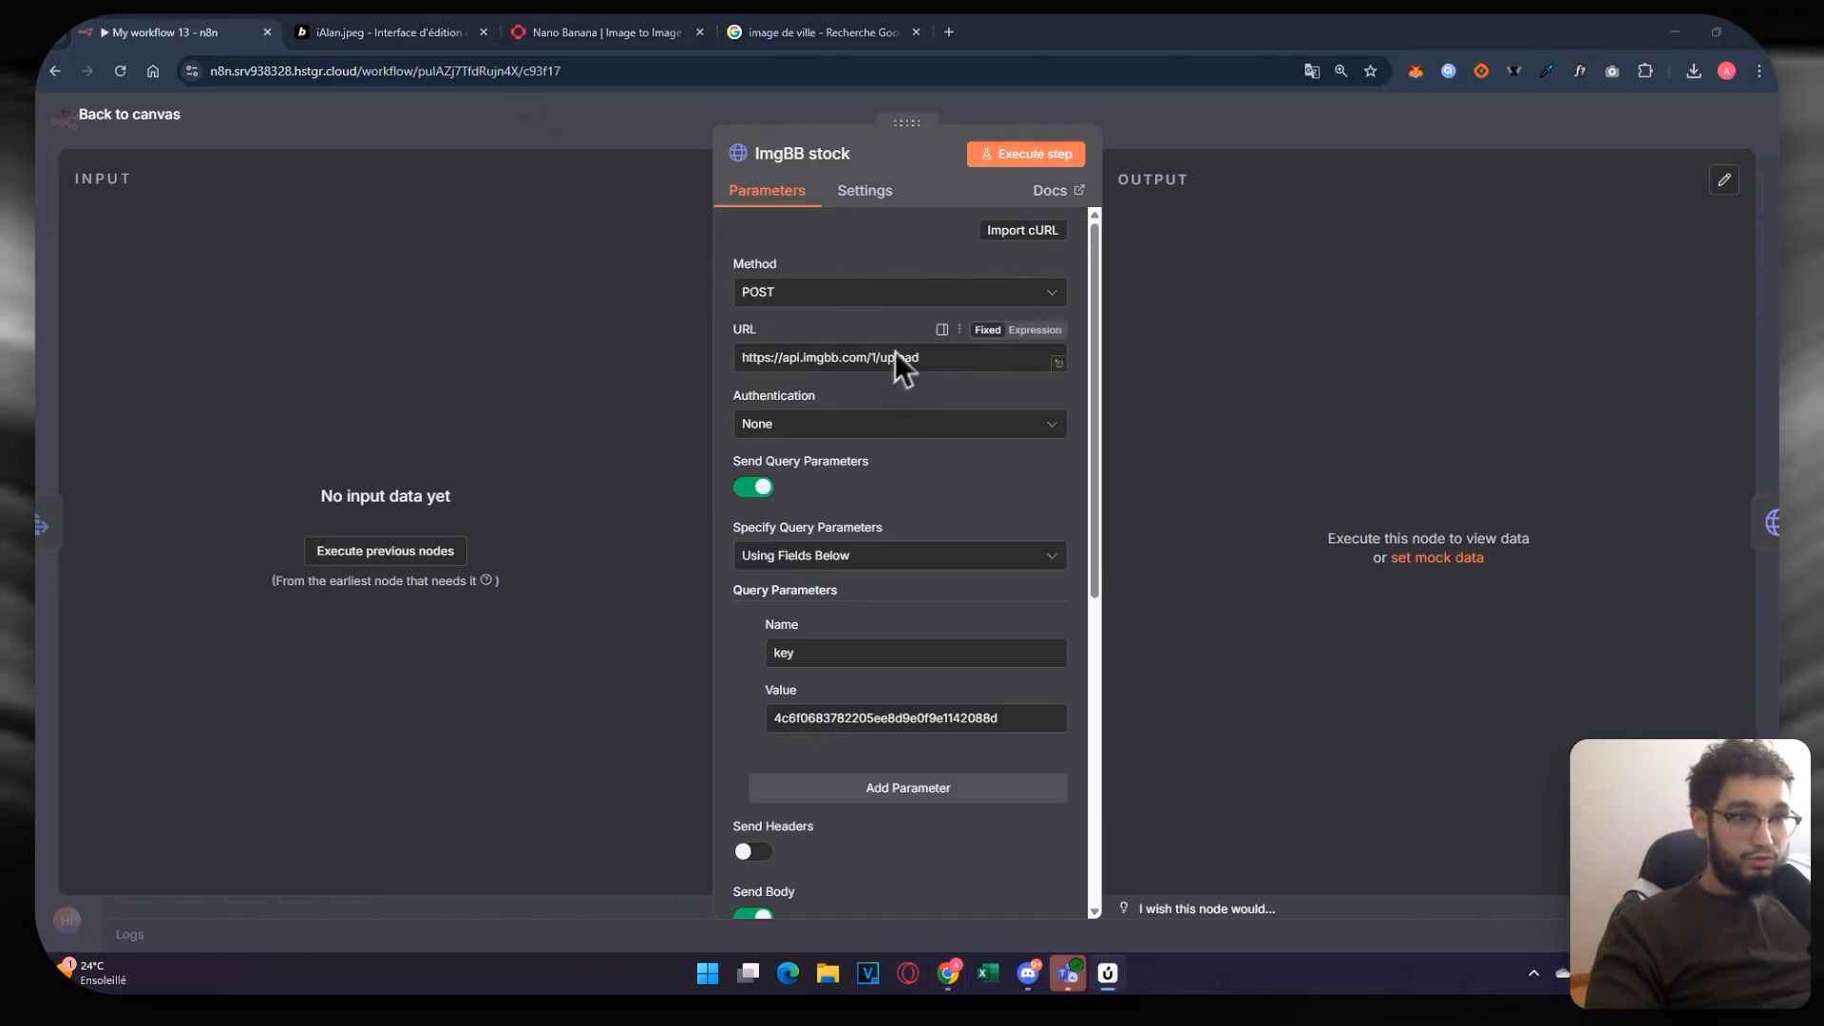
Step: Search the web for 'imagebb' and visit the ImgBB website
click(948, 32)
text(imagebb)
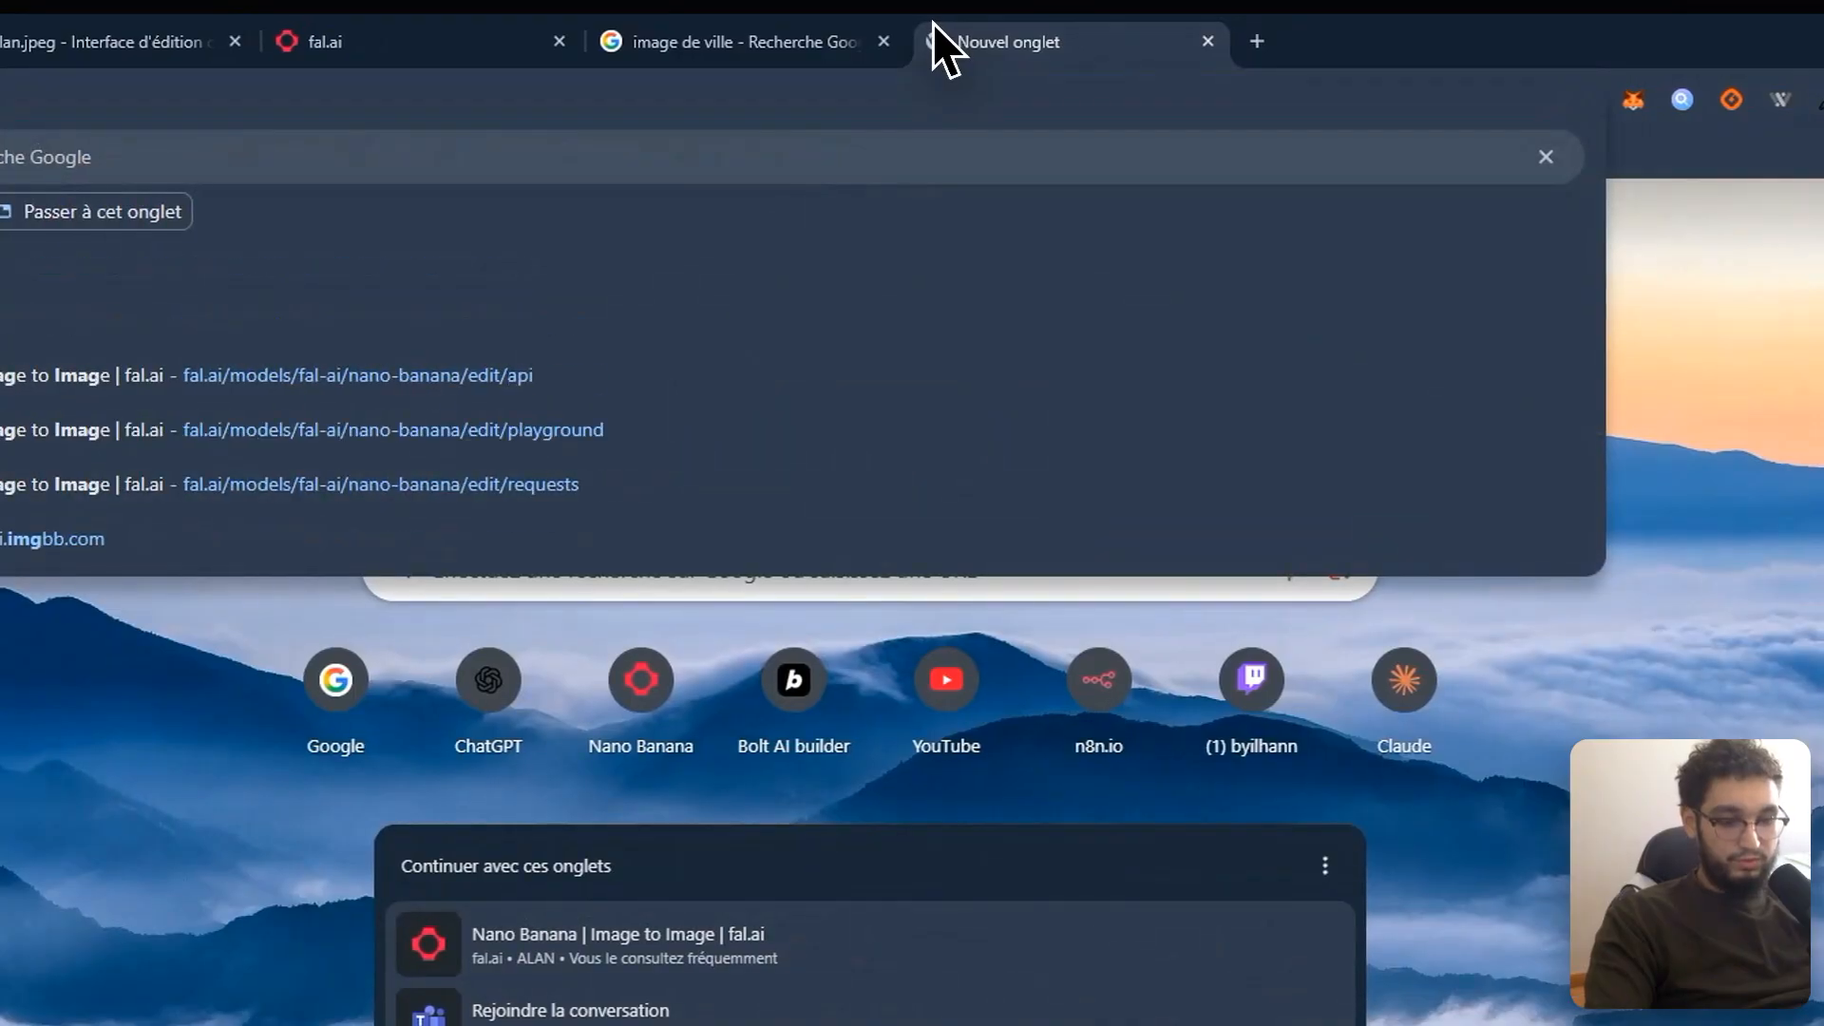
key(Return)
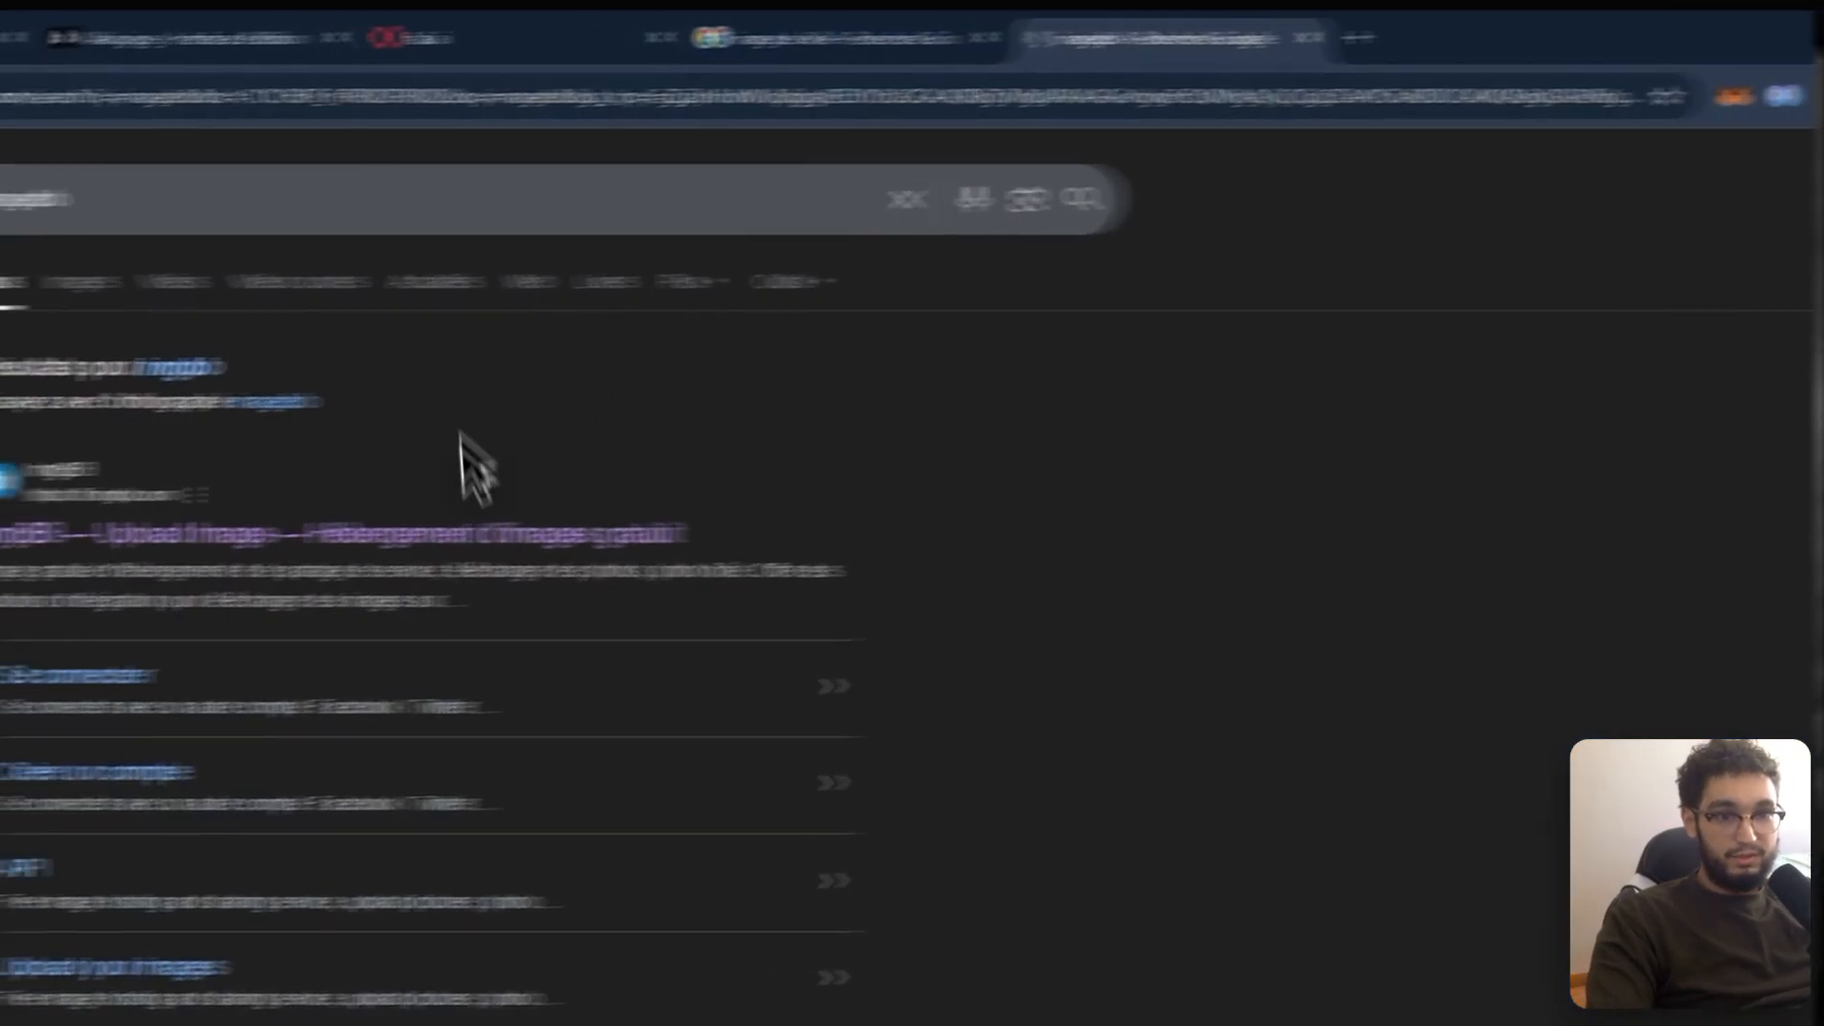
click(352, 541)
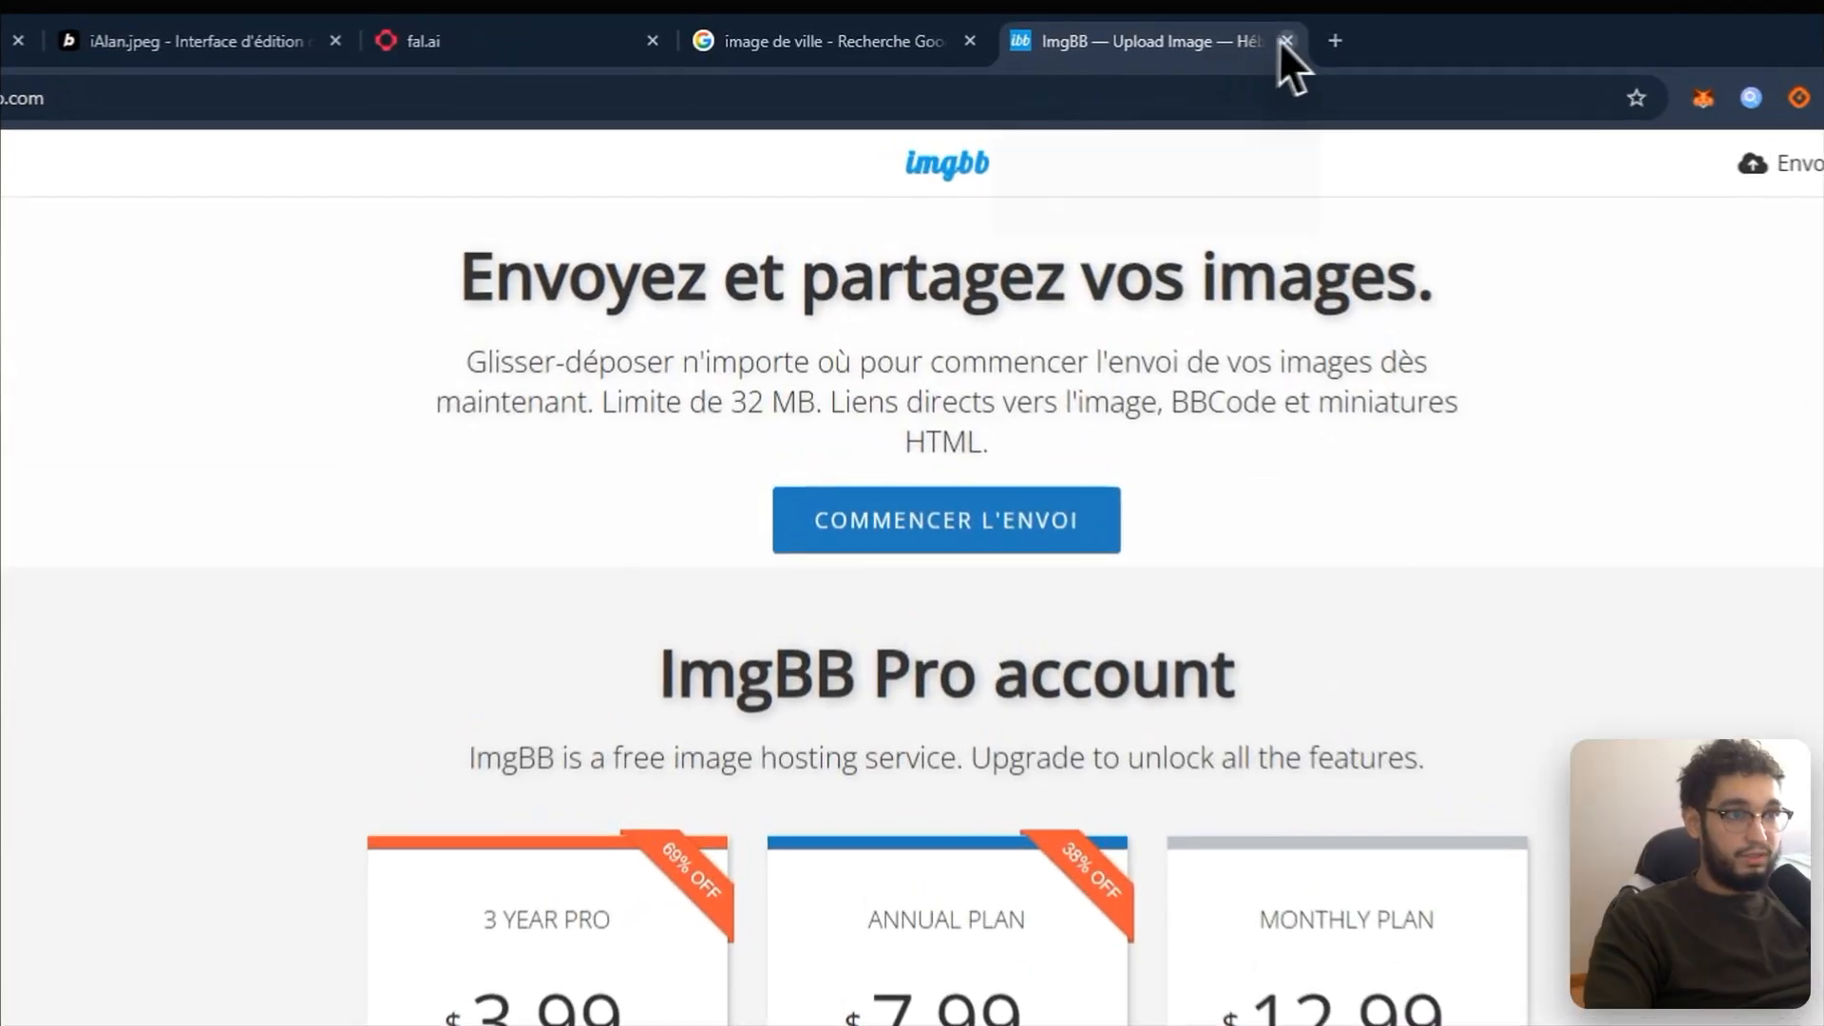
click(1167, 34)
Step: Look up the ImgBB API page and its key, then show the account's three uploaded images
click(1015, 33)
text(image)
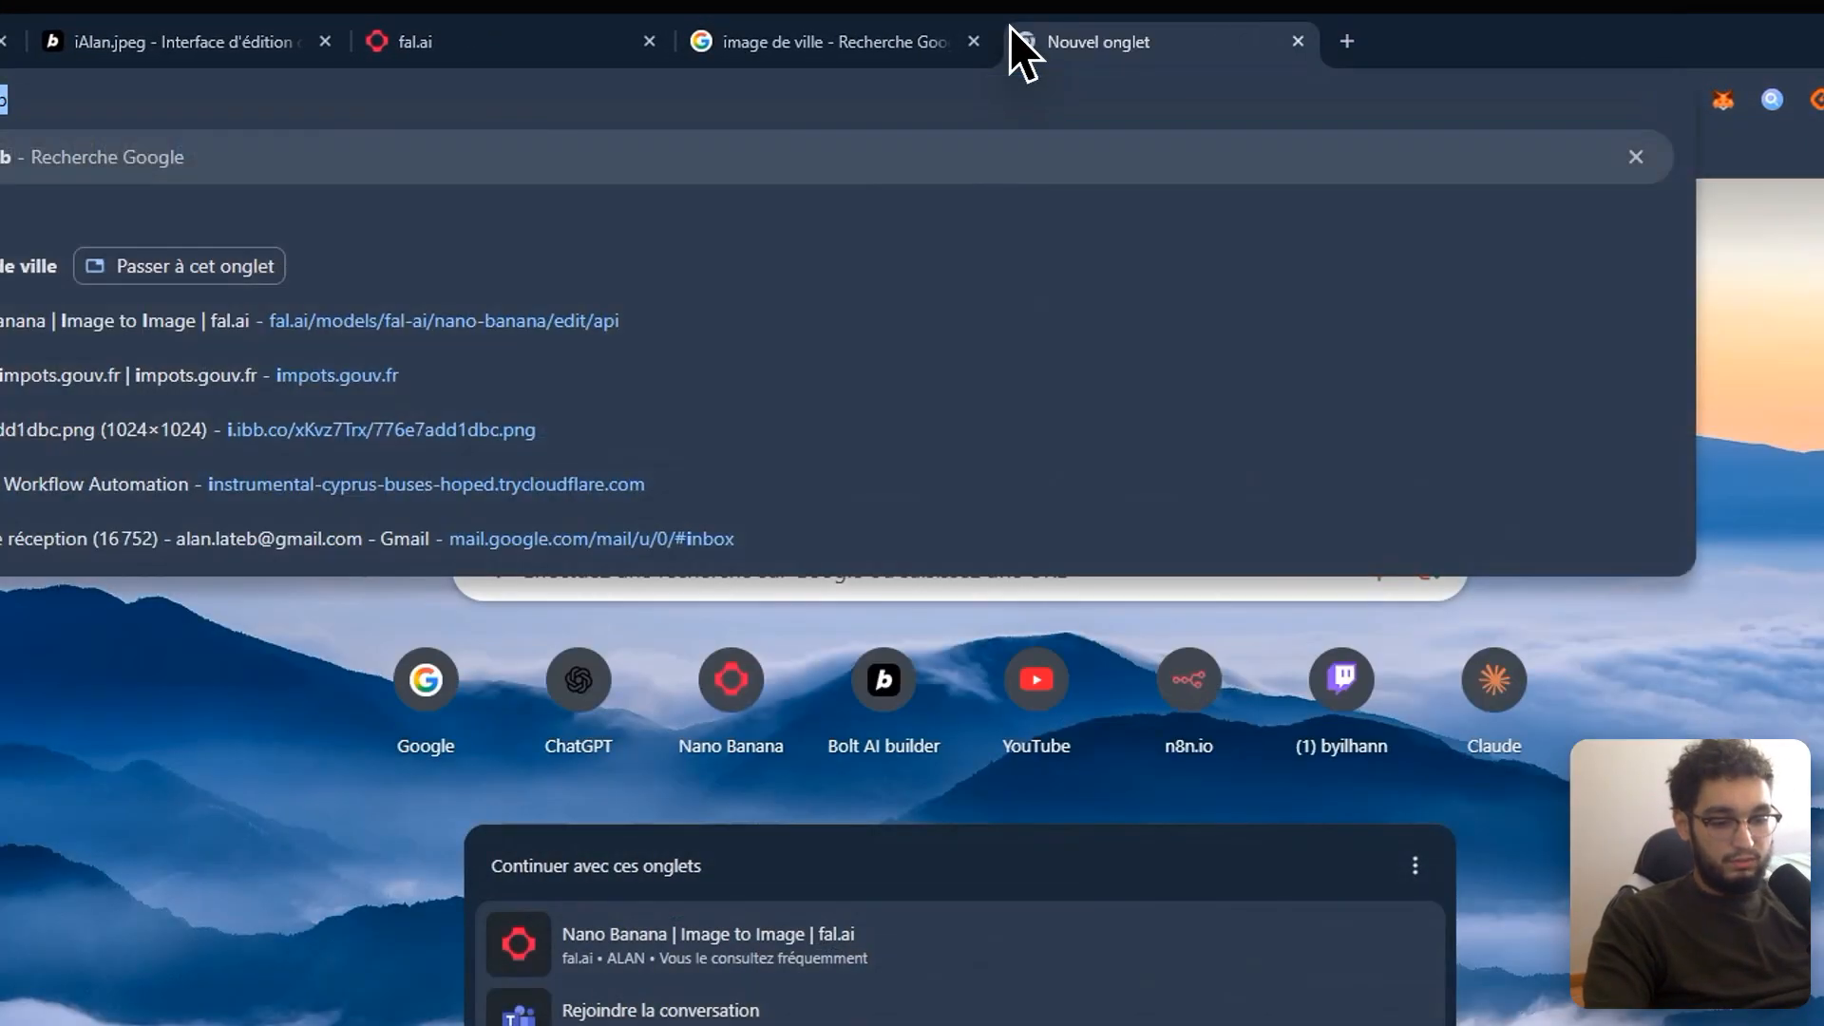
text(bb api)
key(Return)
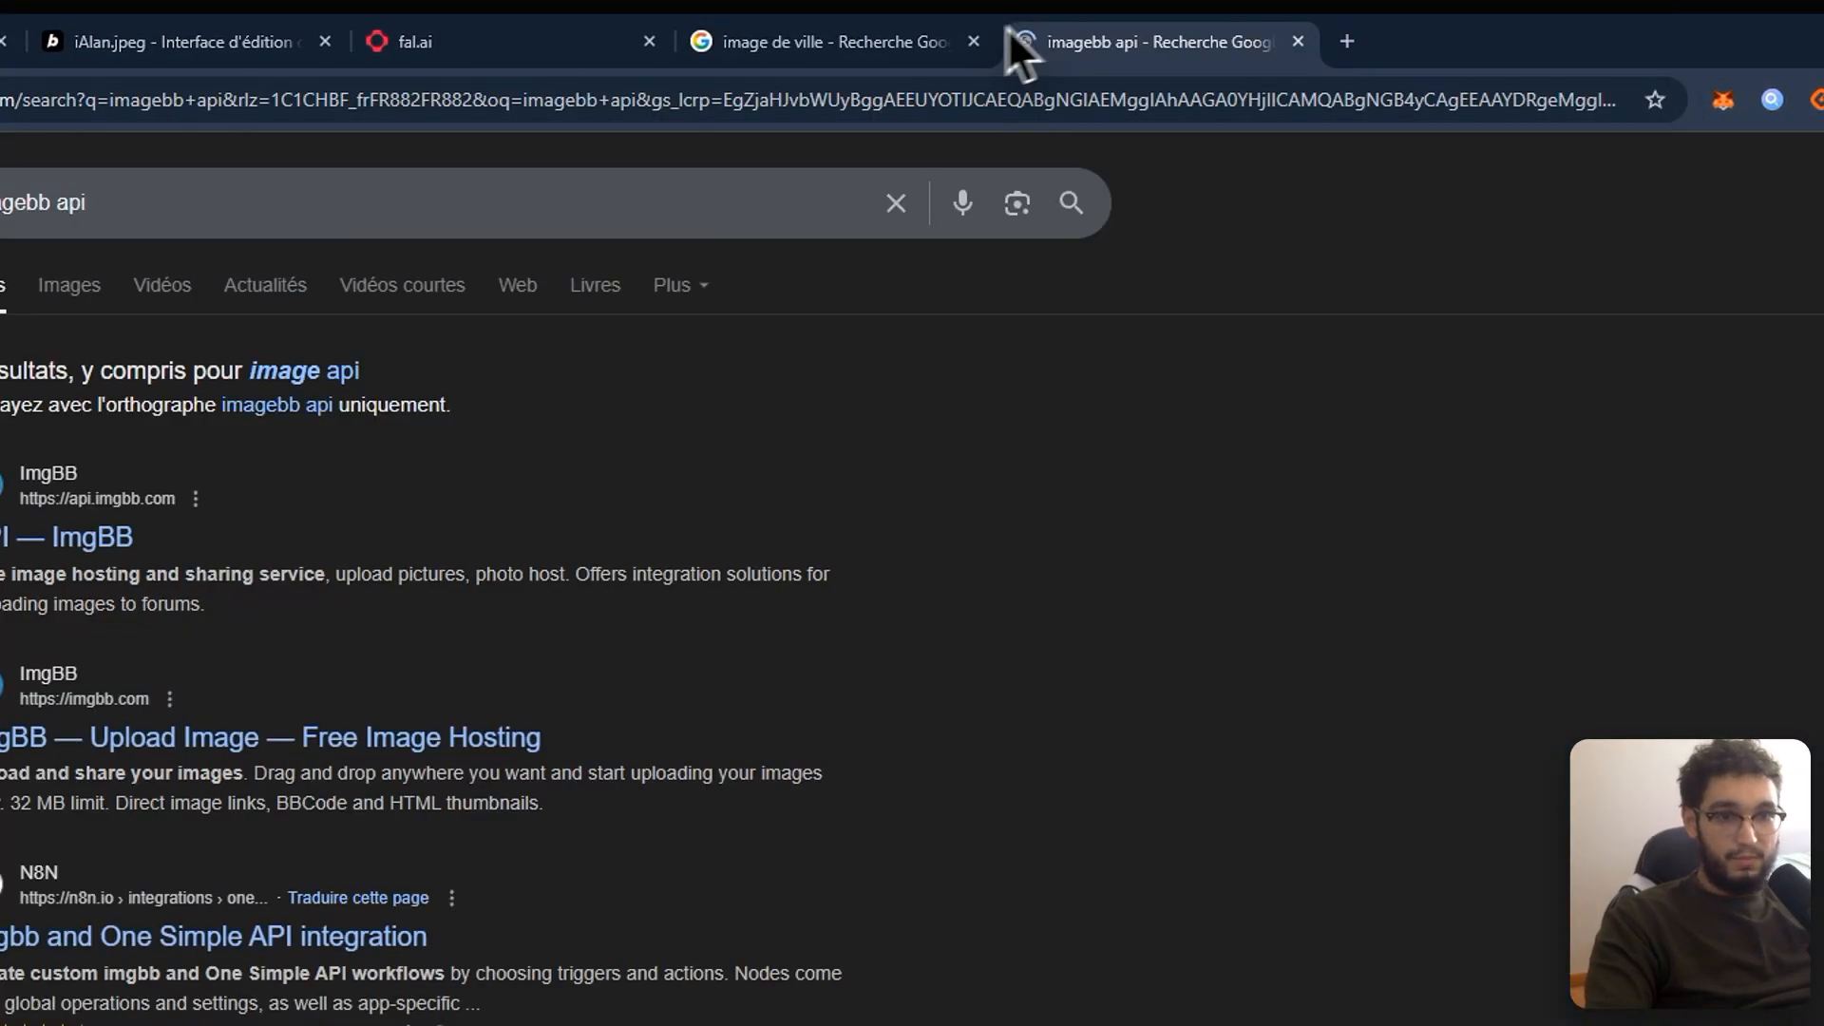
click(326, 513)
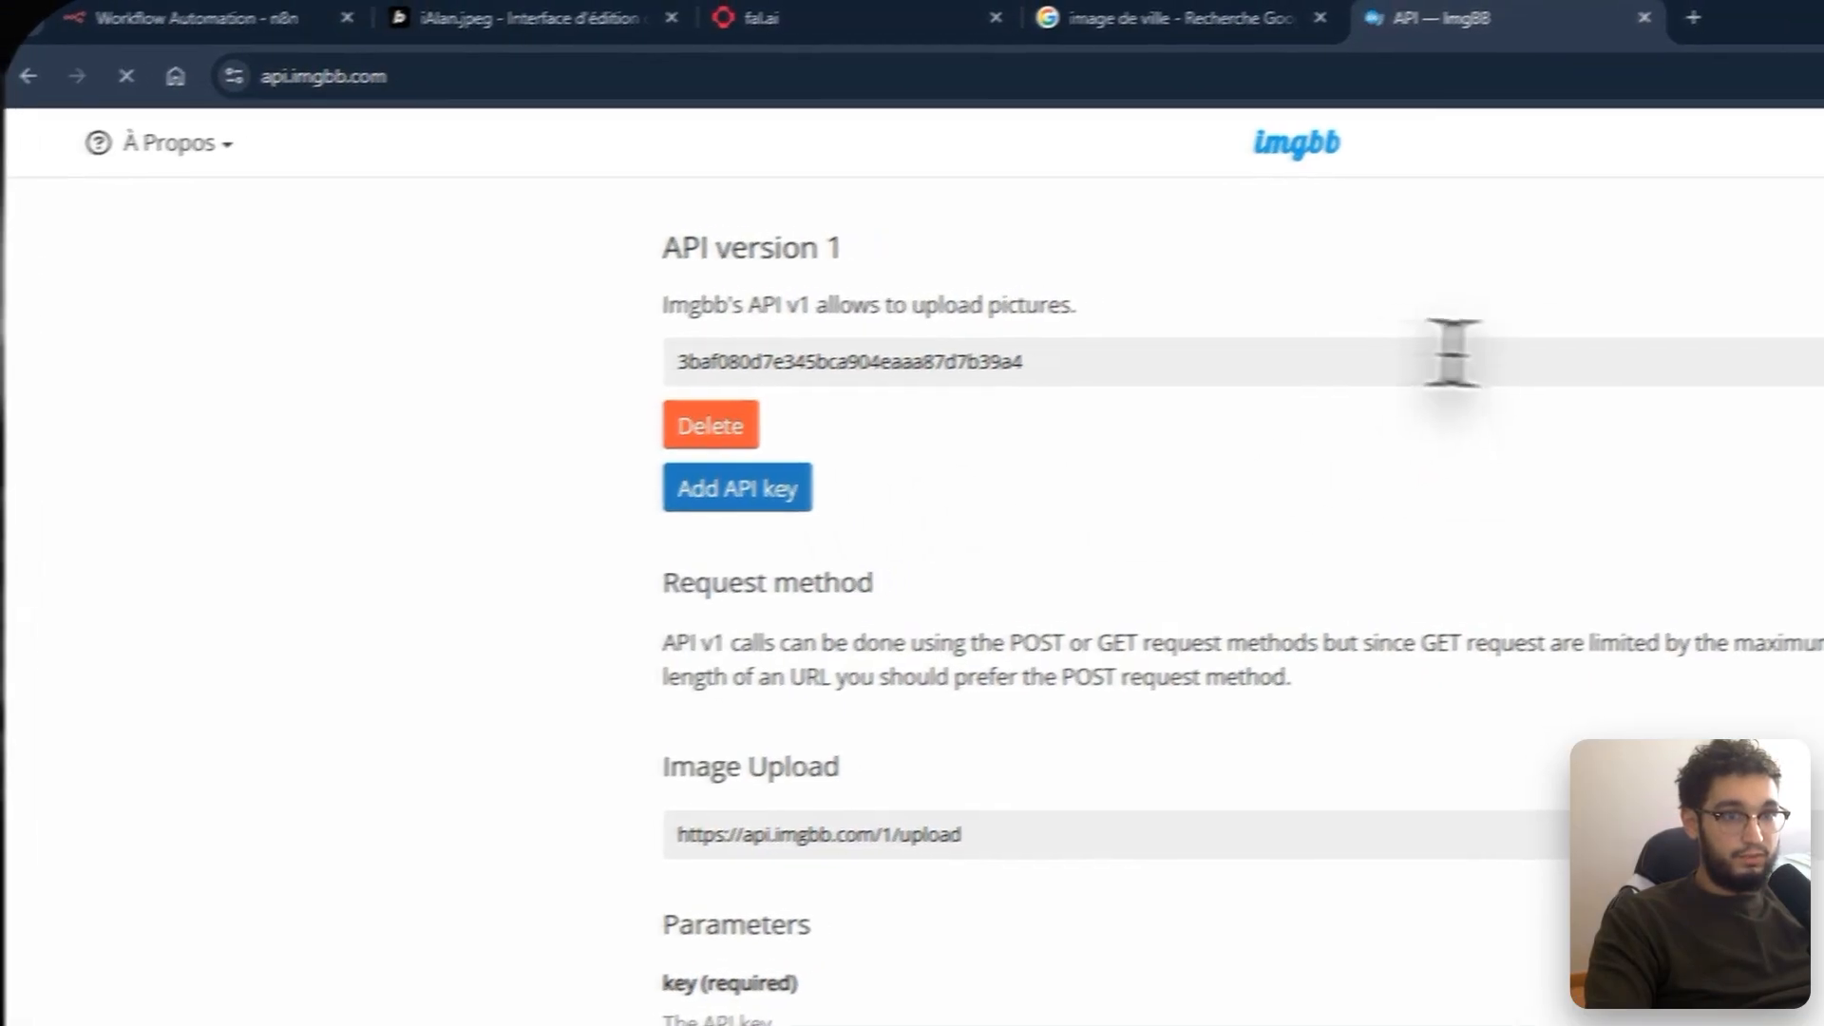
drag(1112, 359, 646, 358)
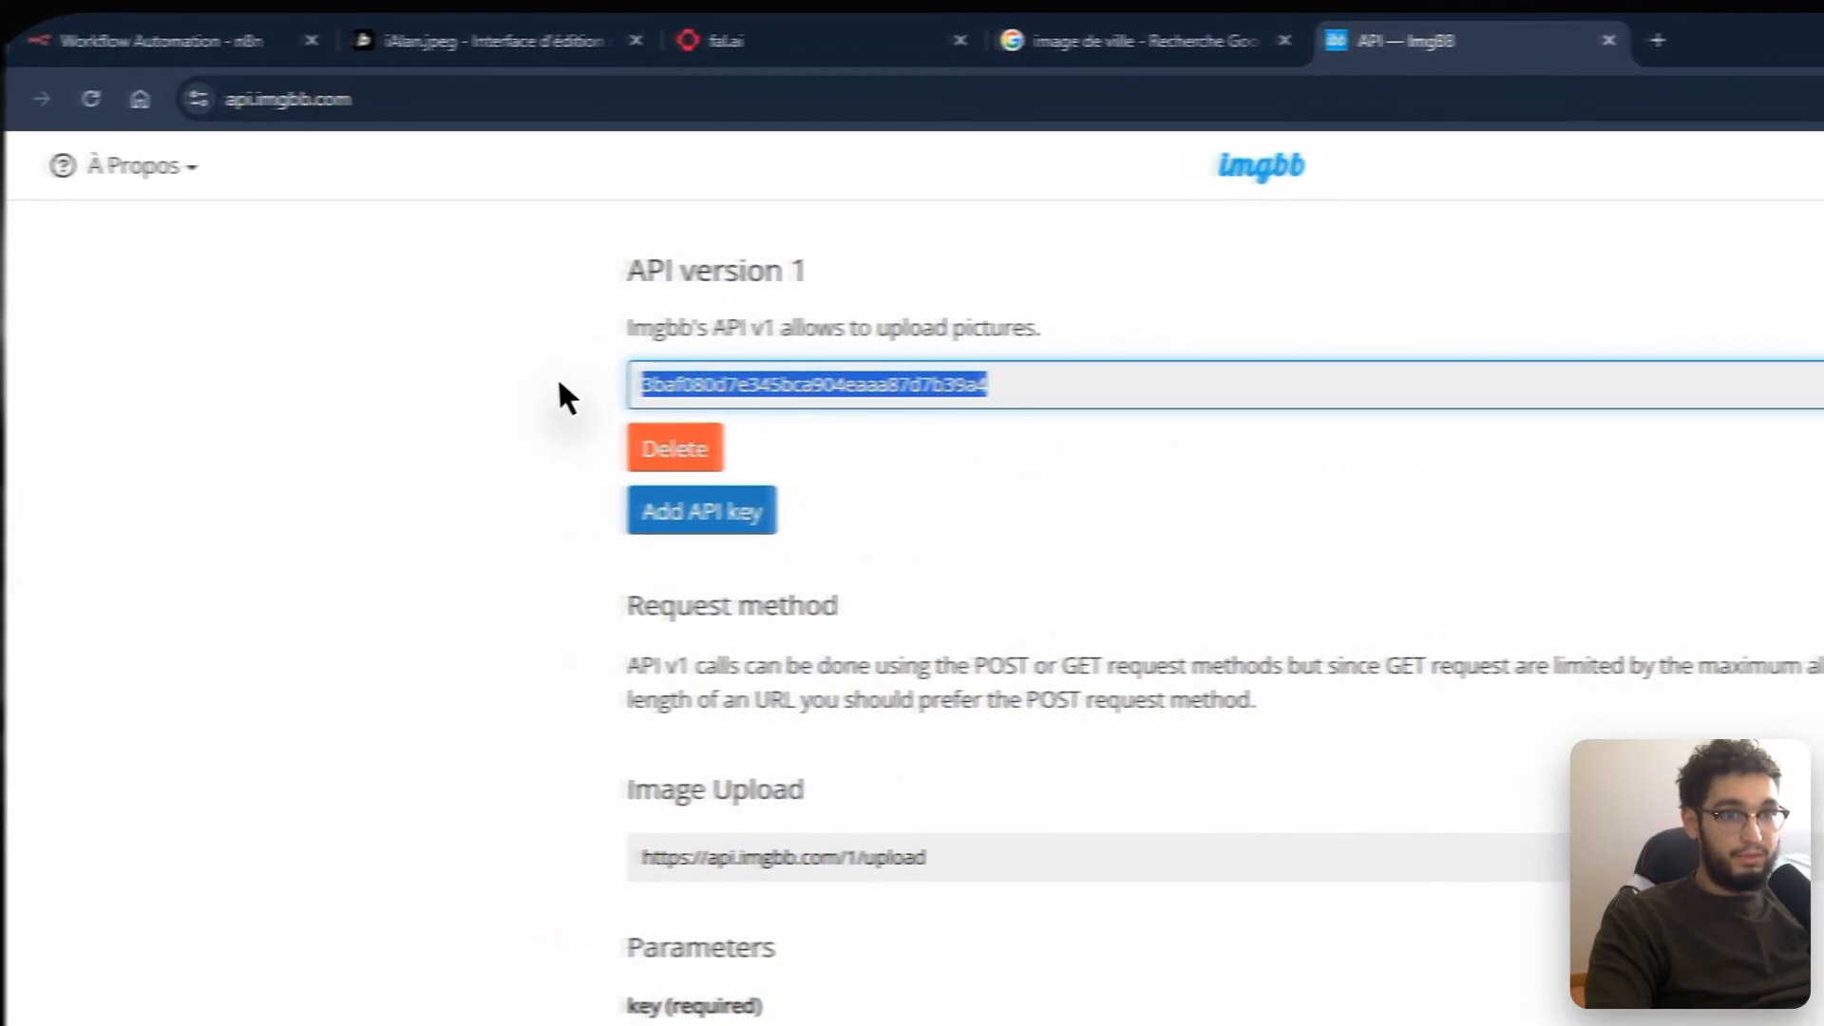
click(1118, 487)
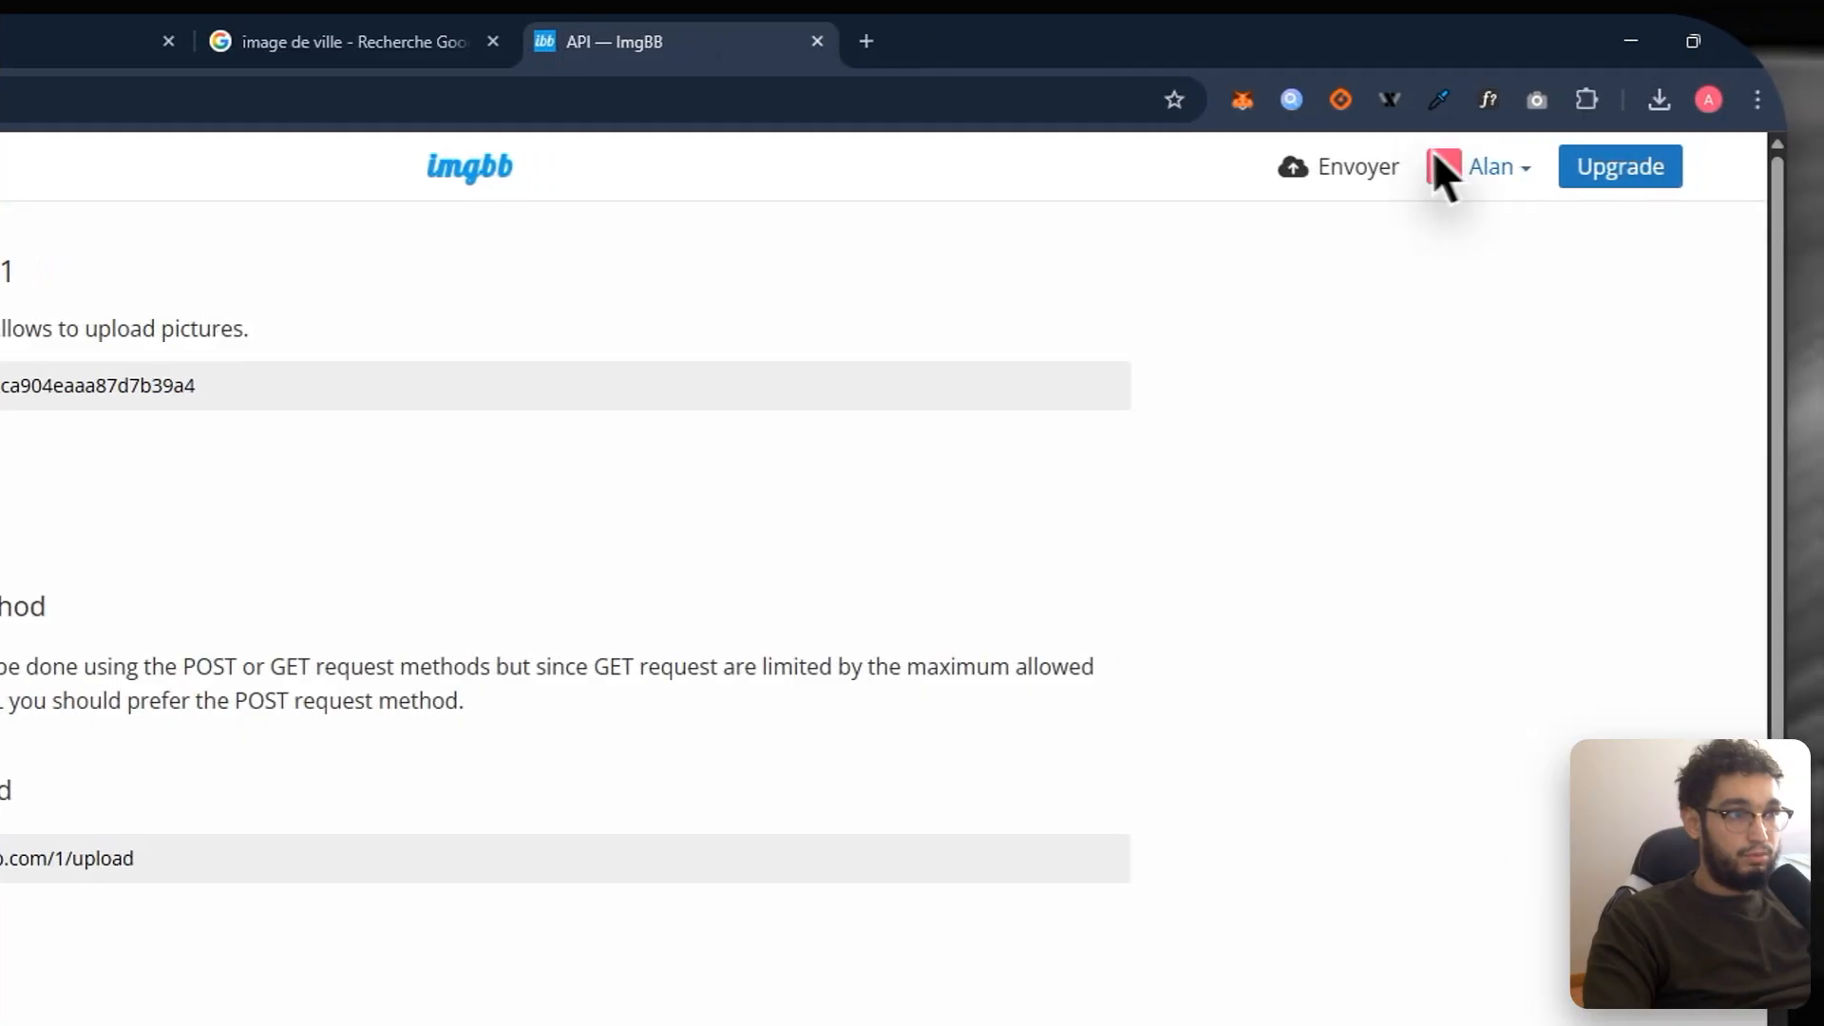
click(1406, 270)
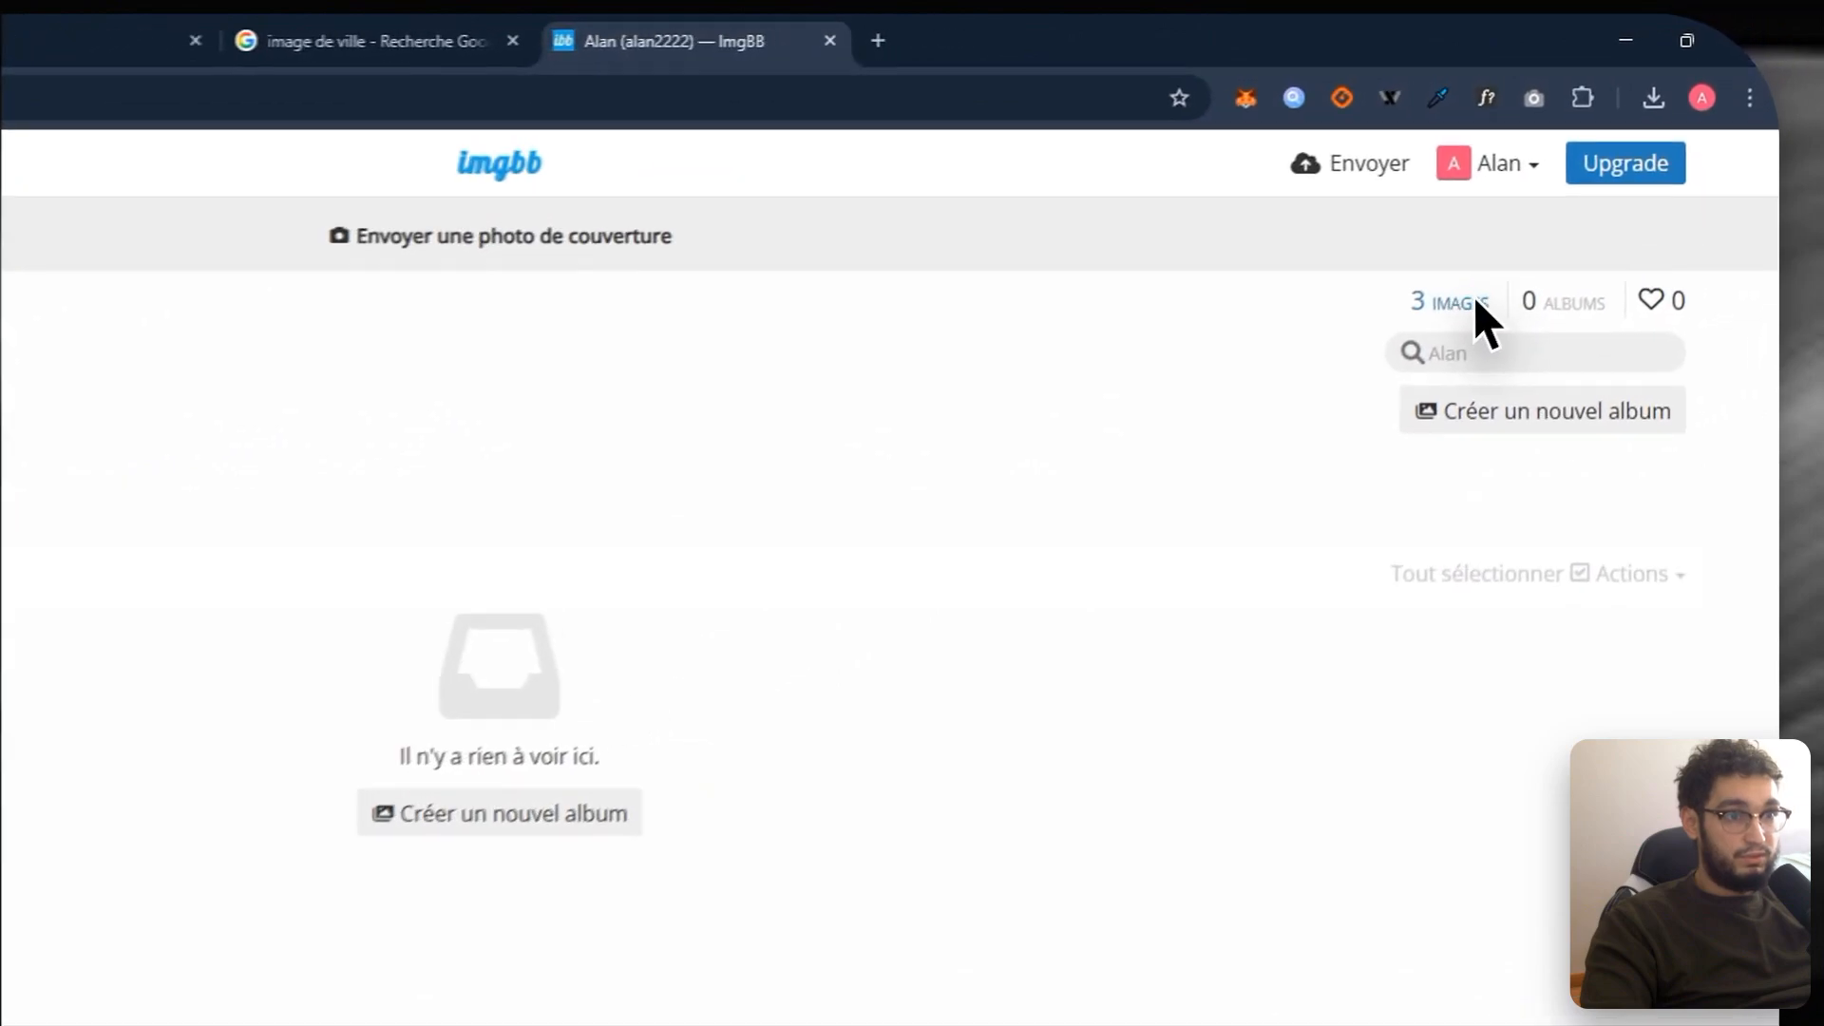
click(1463, 301)
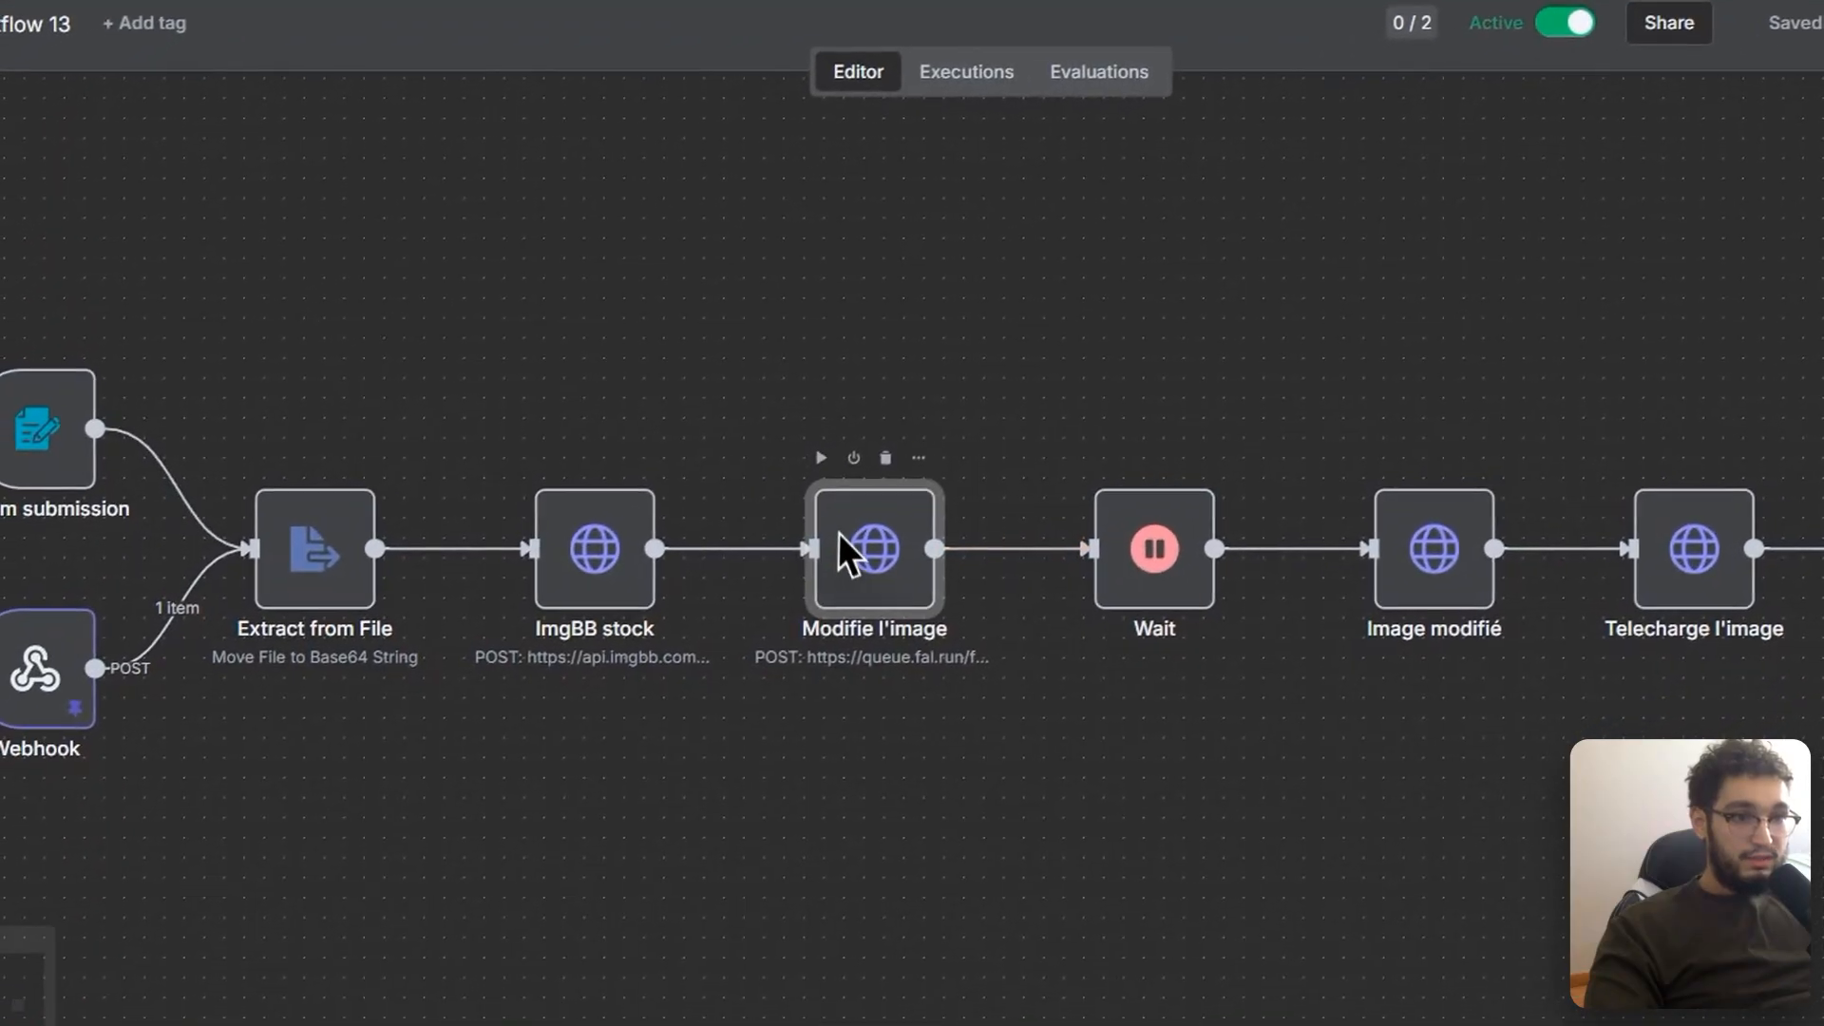
Step: Inspect the Modifie l'image node settings and review the Nano Banana request history on fal.ai
double_click(793, 589)
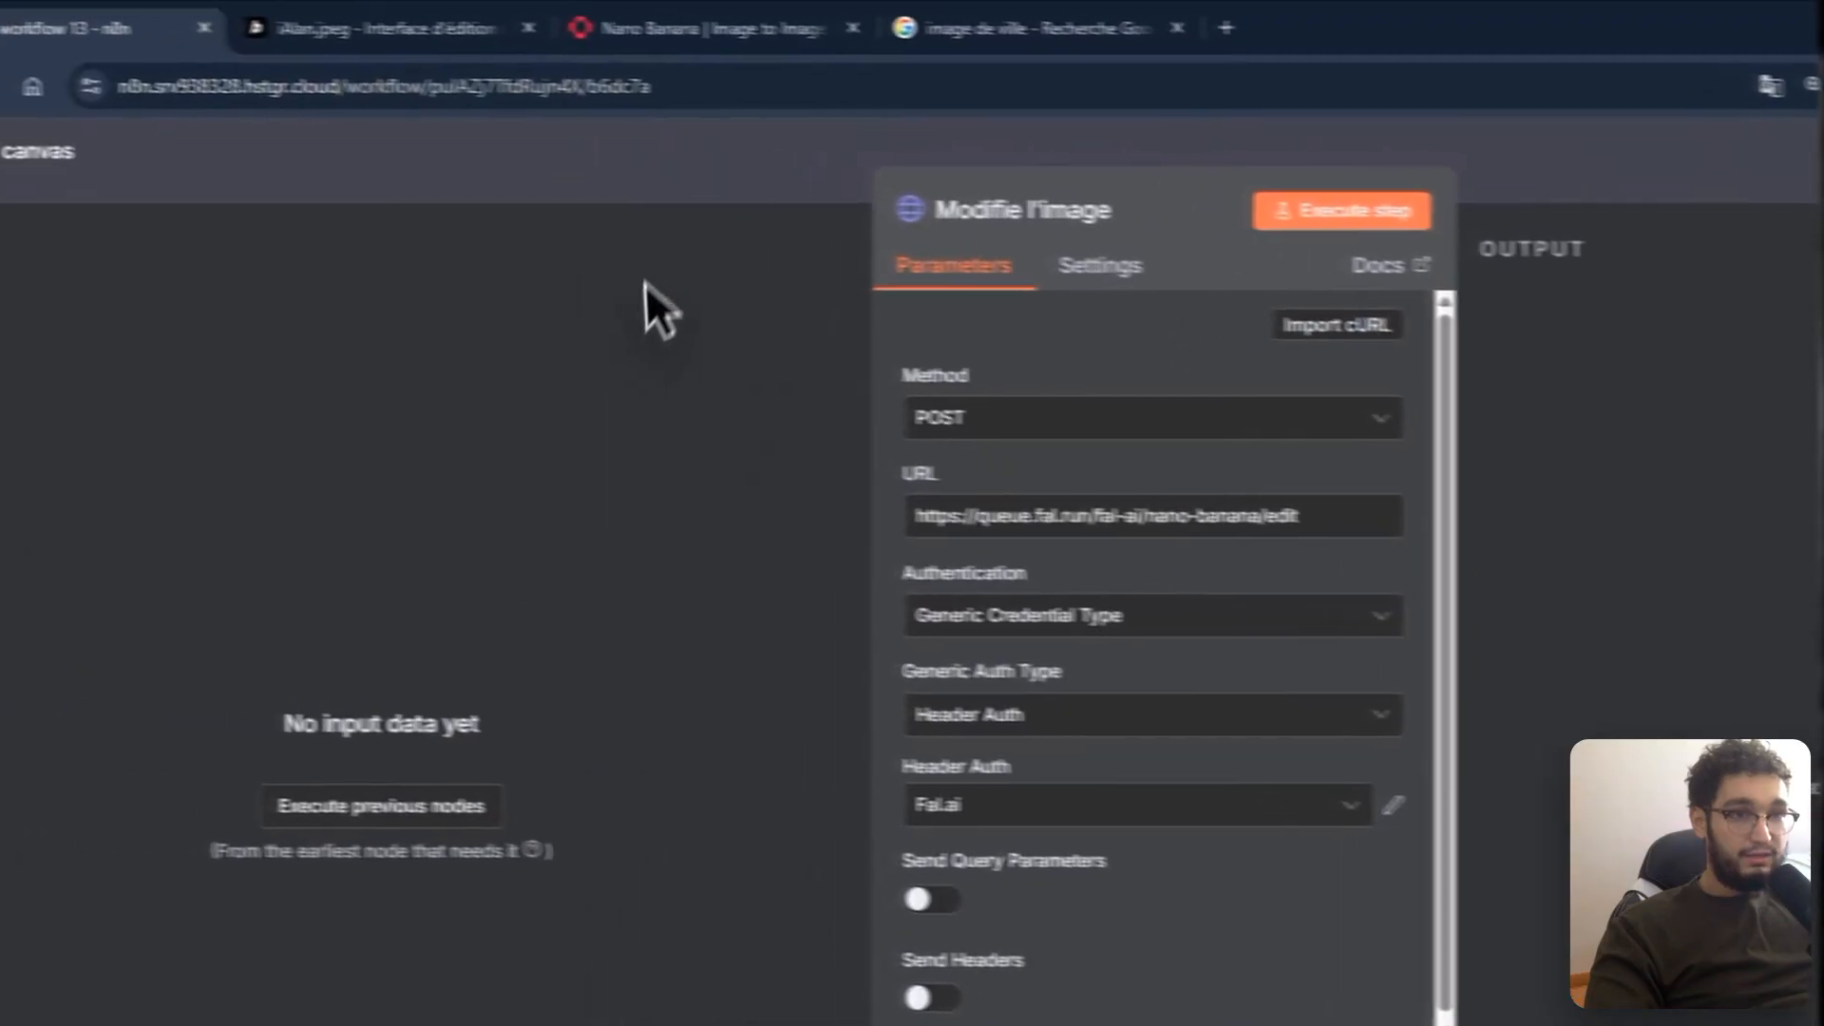
click(383, 143)
click(418, 9)
scroll(703, 465, up, 6)
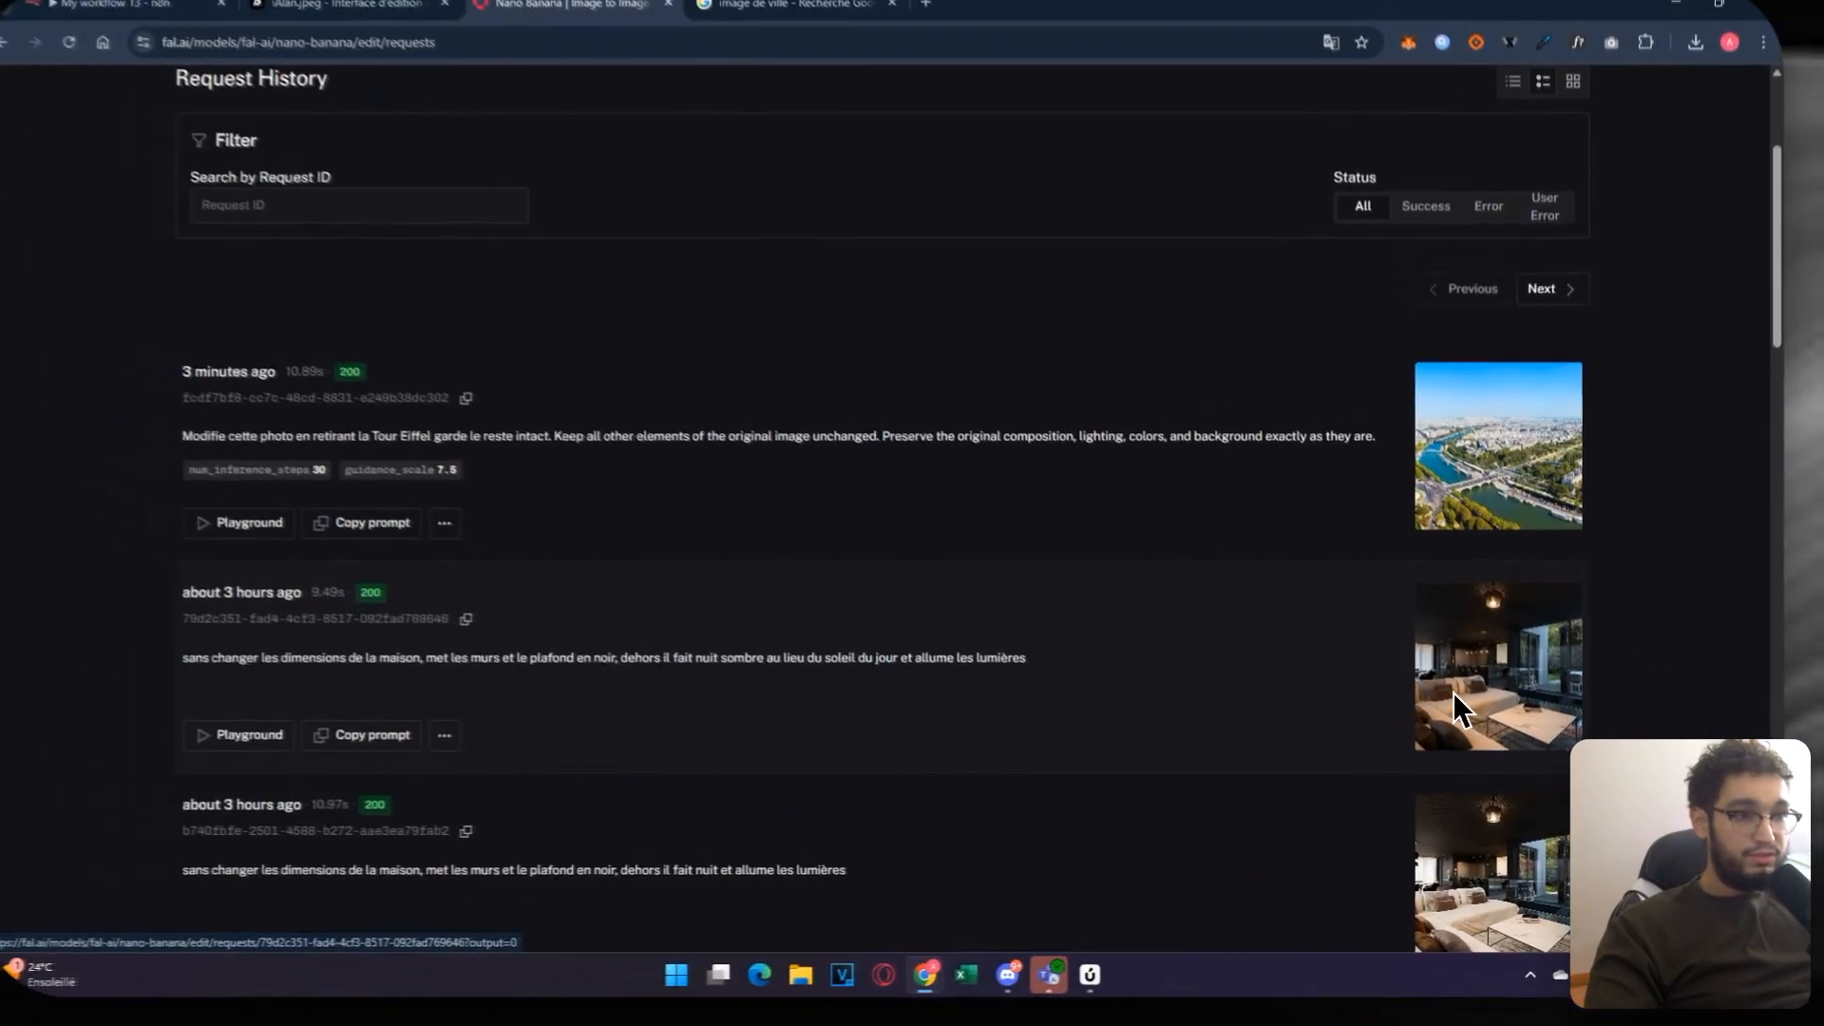
scroll(1457, 697, up, 5)
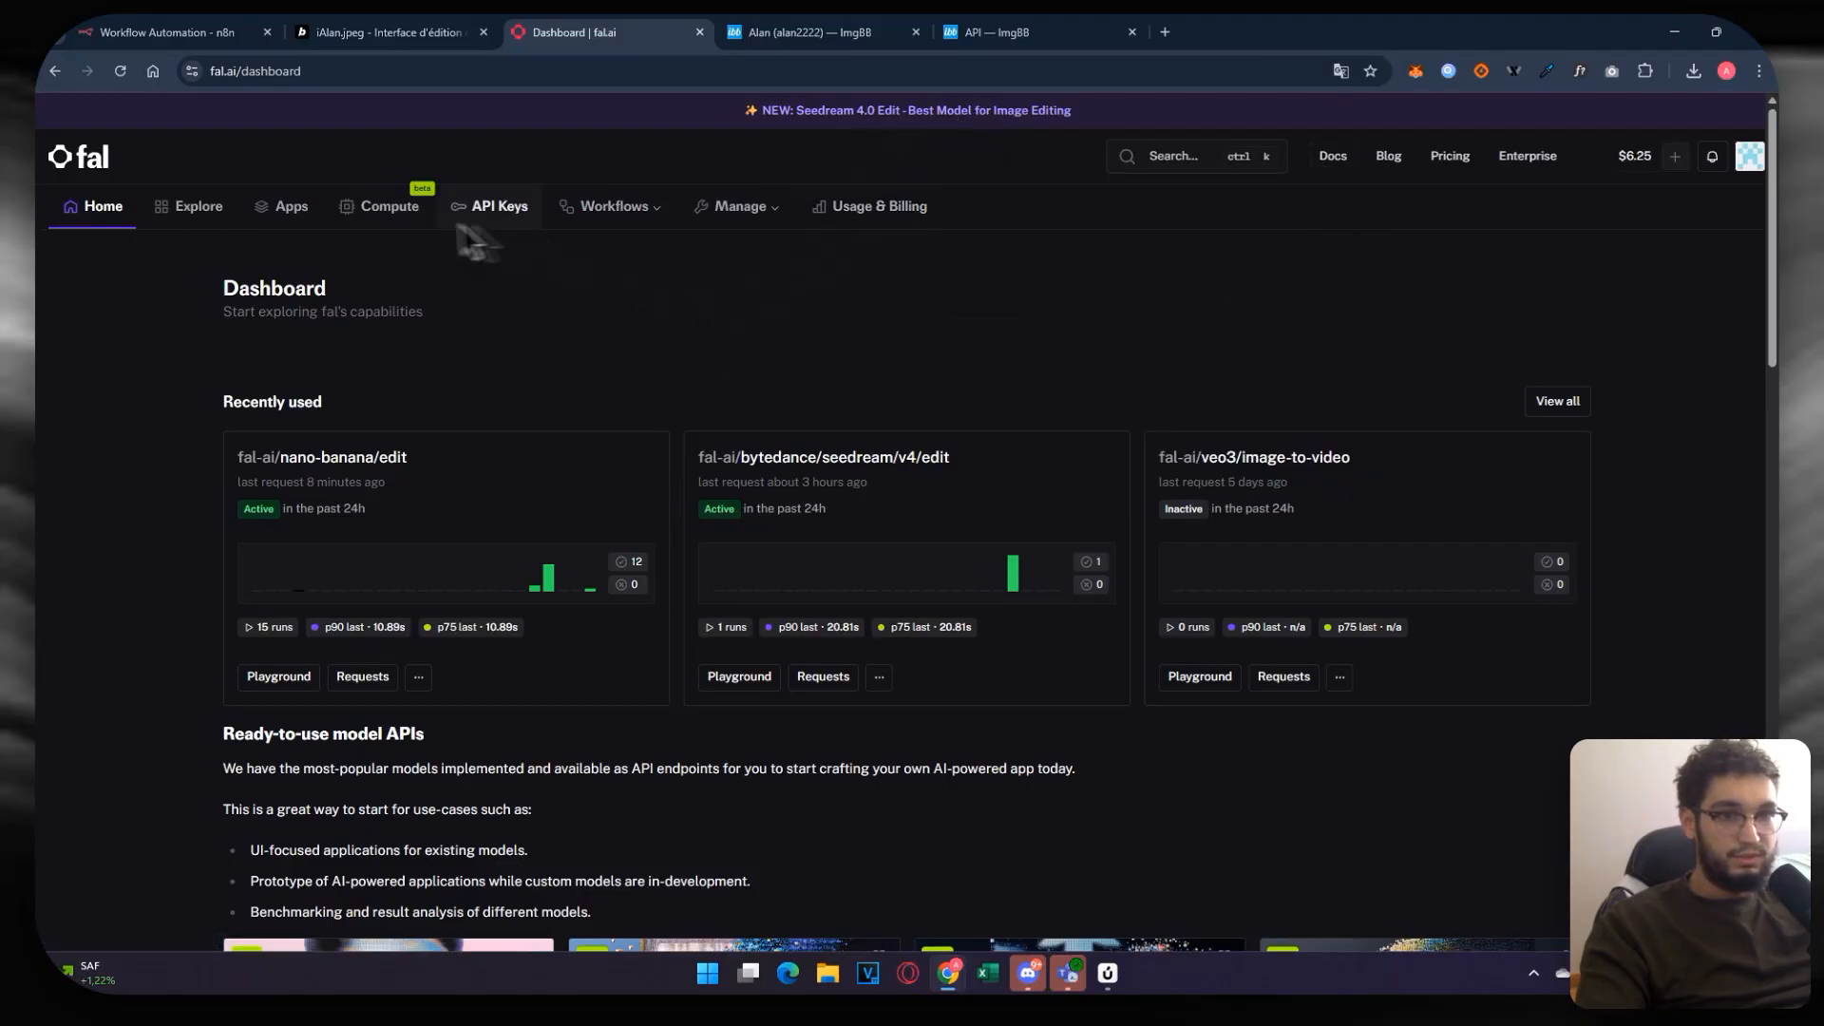
Step: Search fal.ai's models for 'nano' to find nano-banana/edit
click(1174, 159)
text(nano)
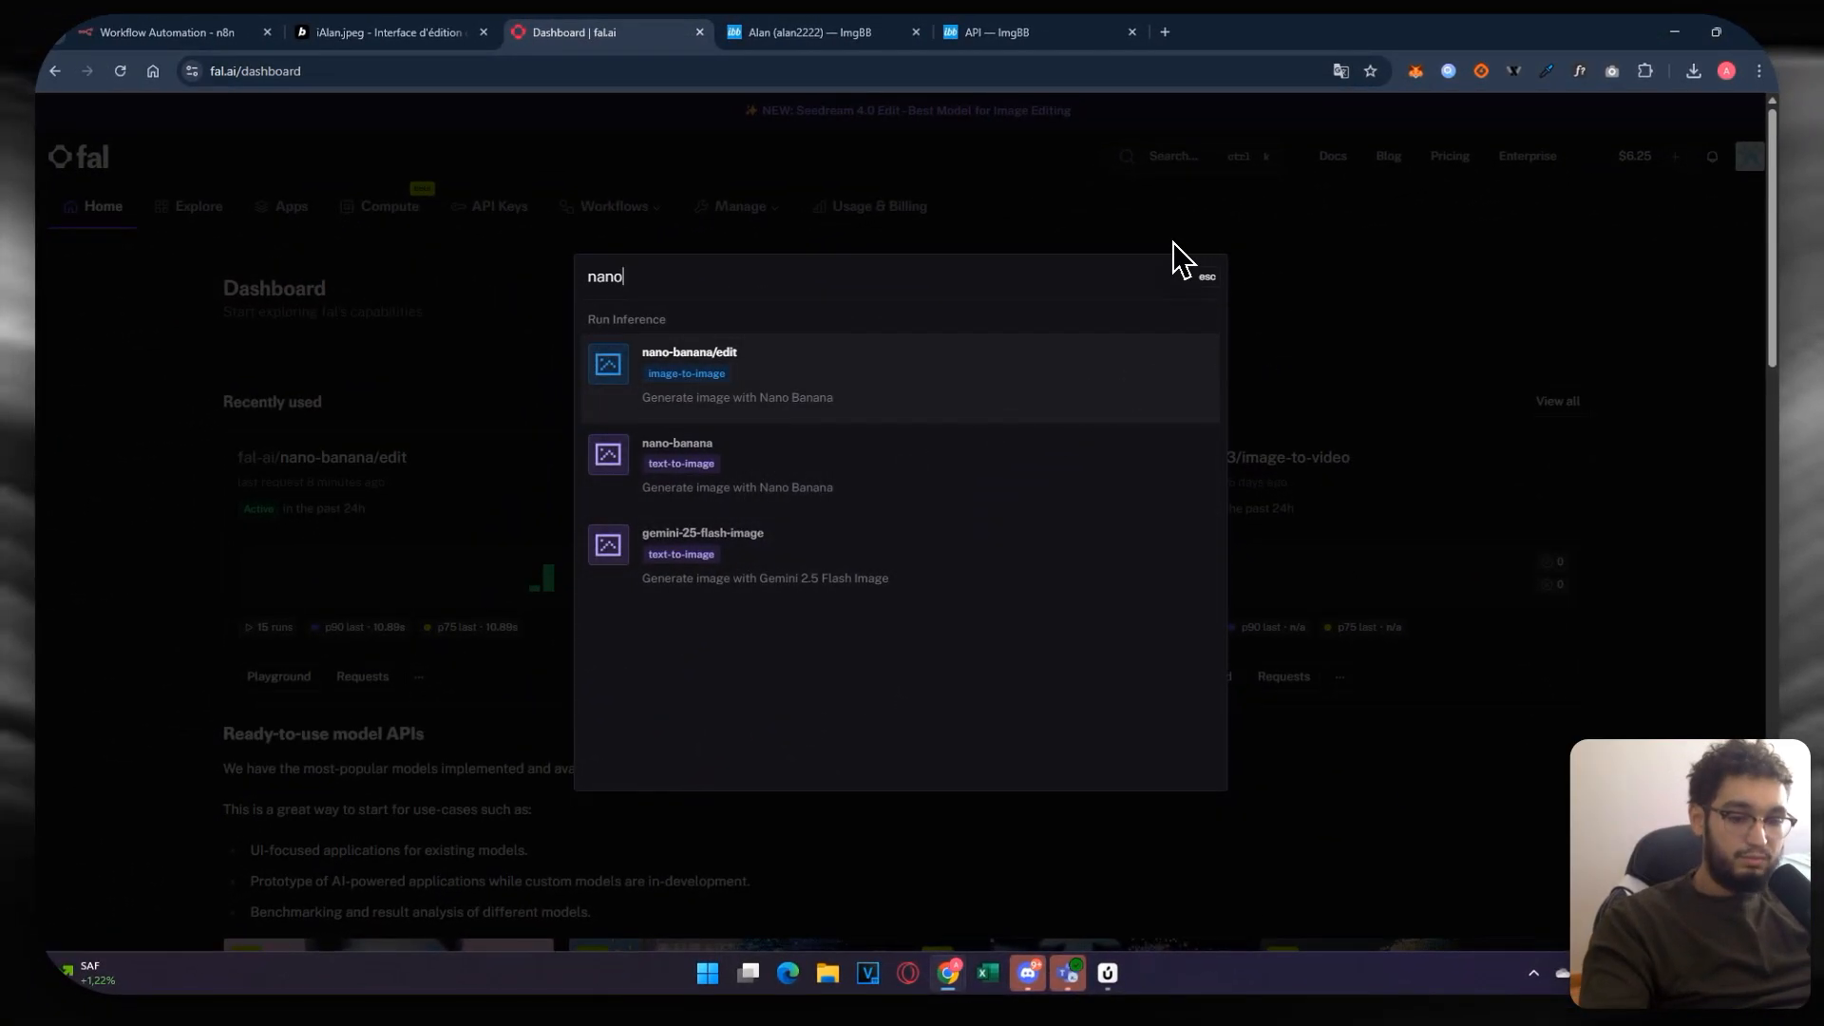
key(Escape)
click(353, 31)
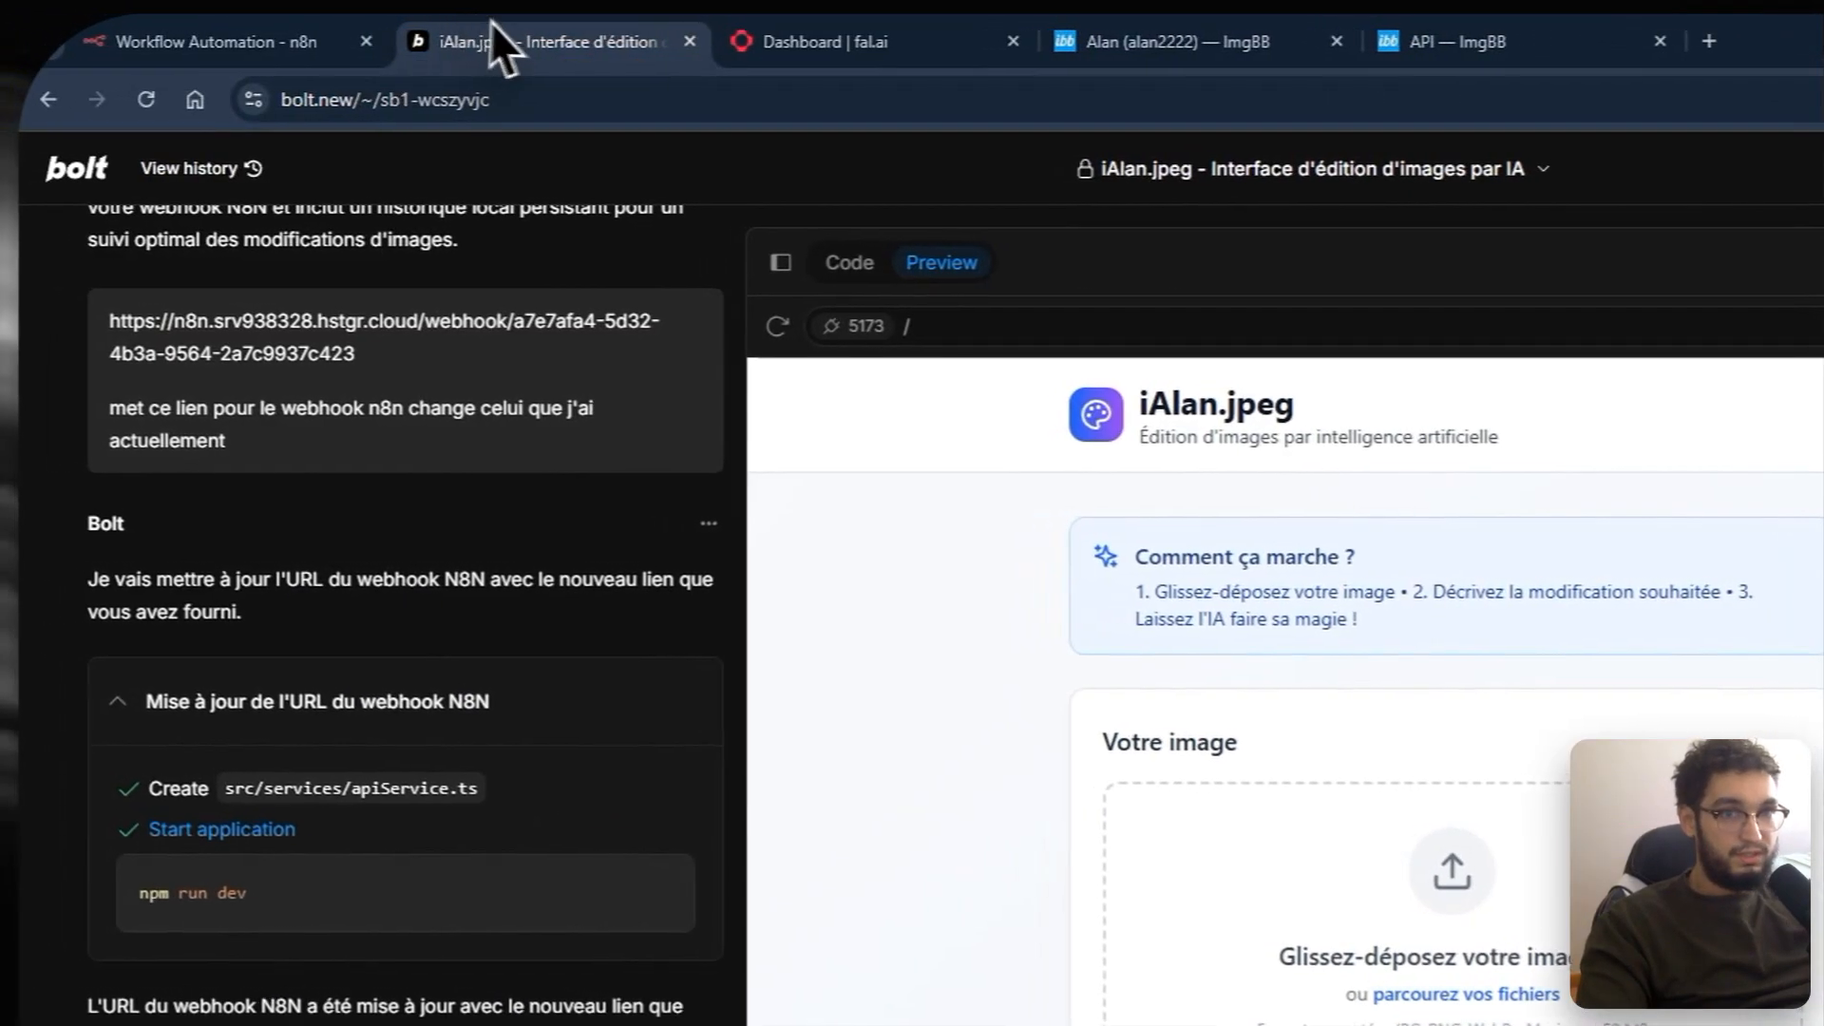
click(237, 38)
click(1226, 525)
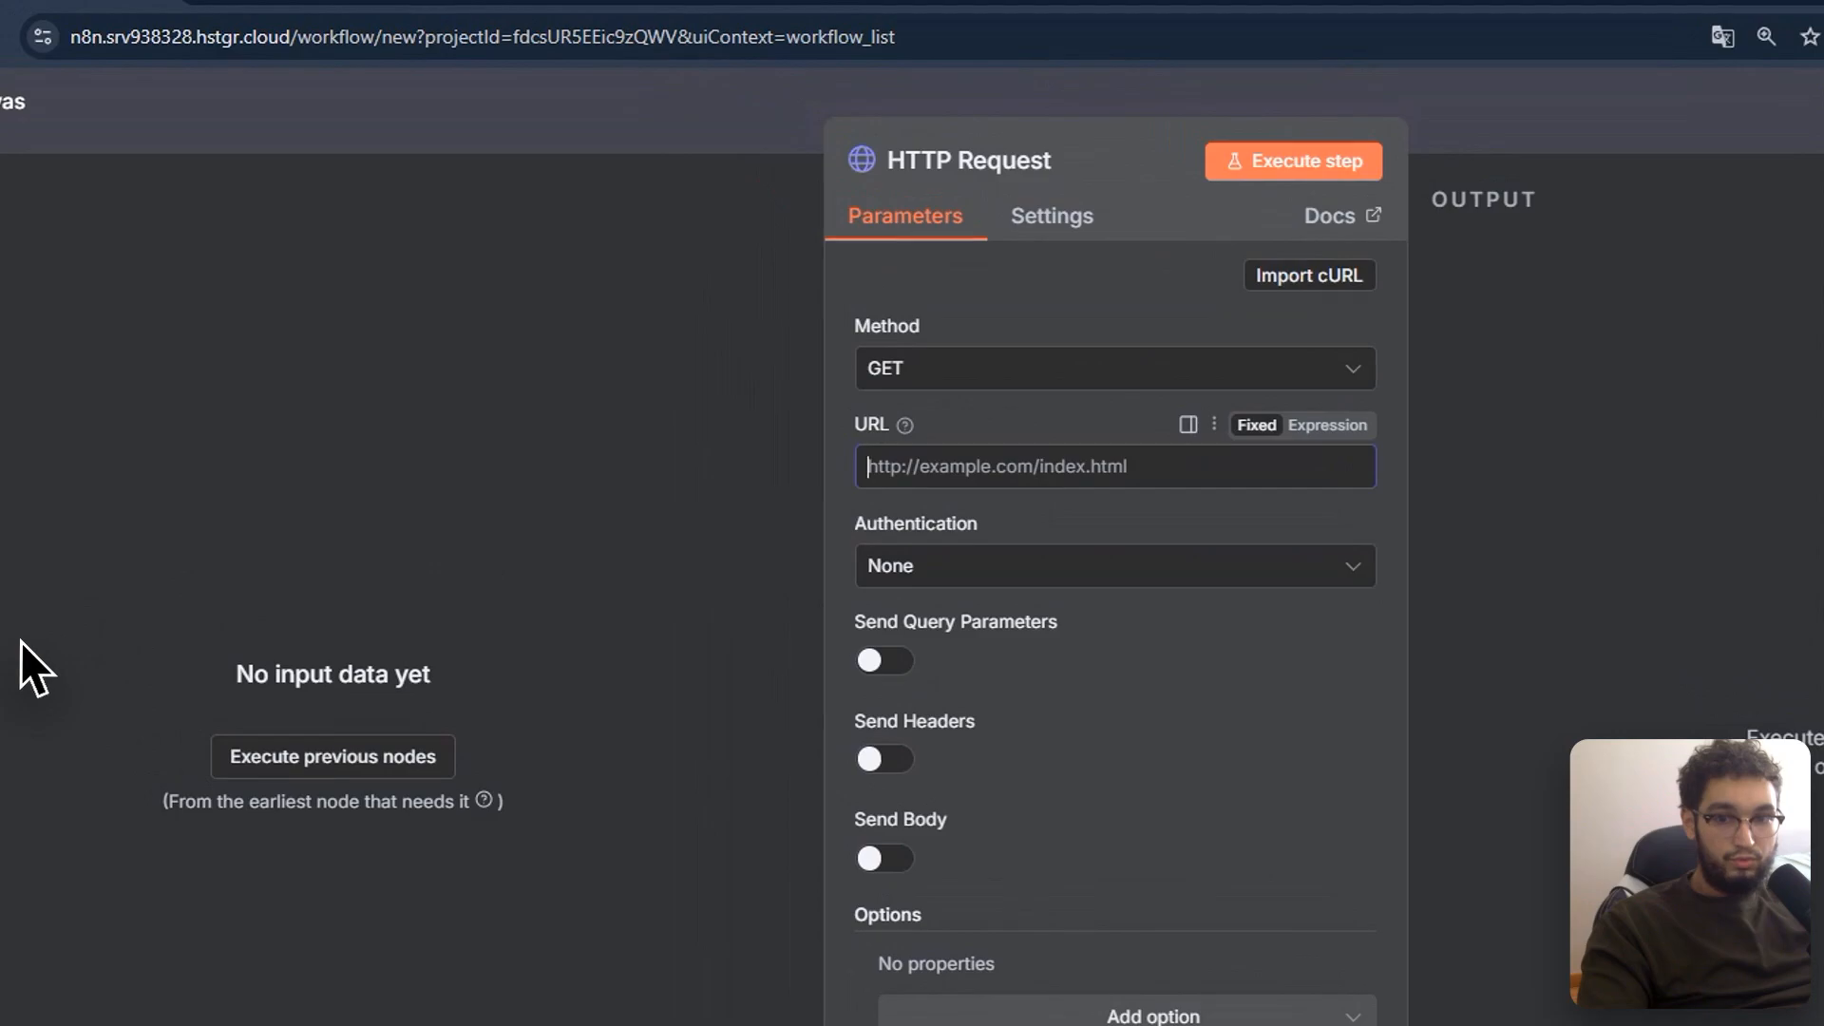
click(20, 641)
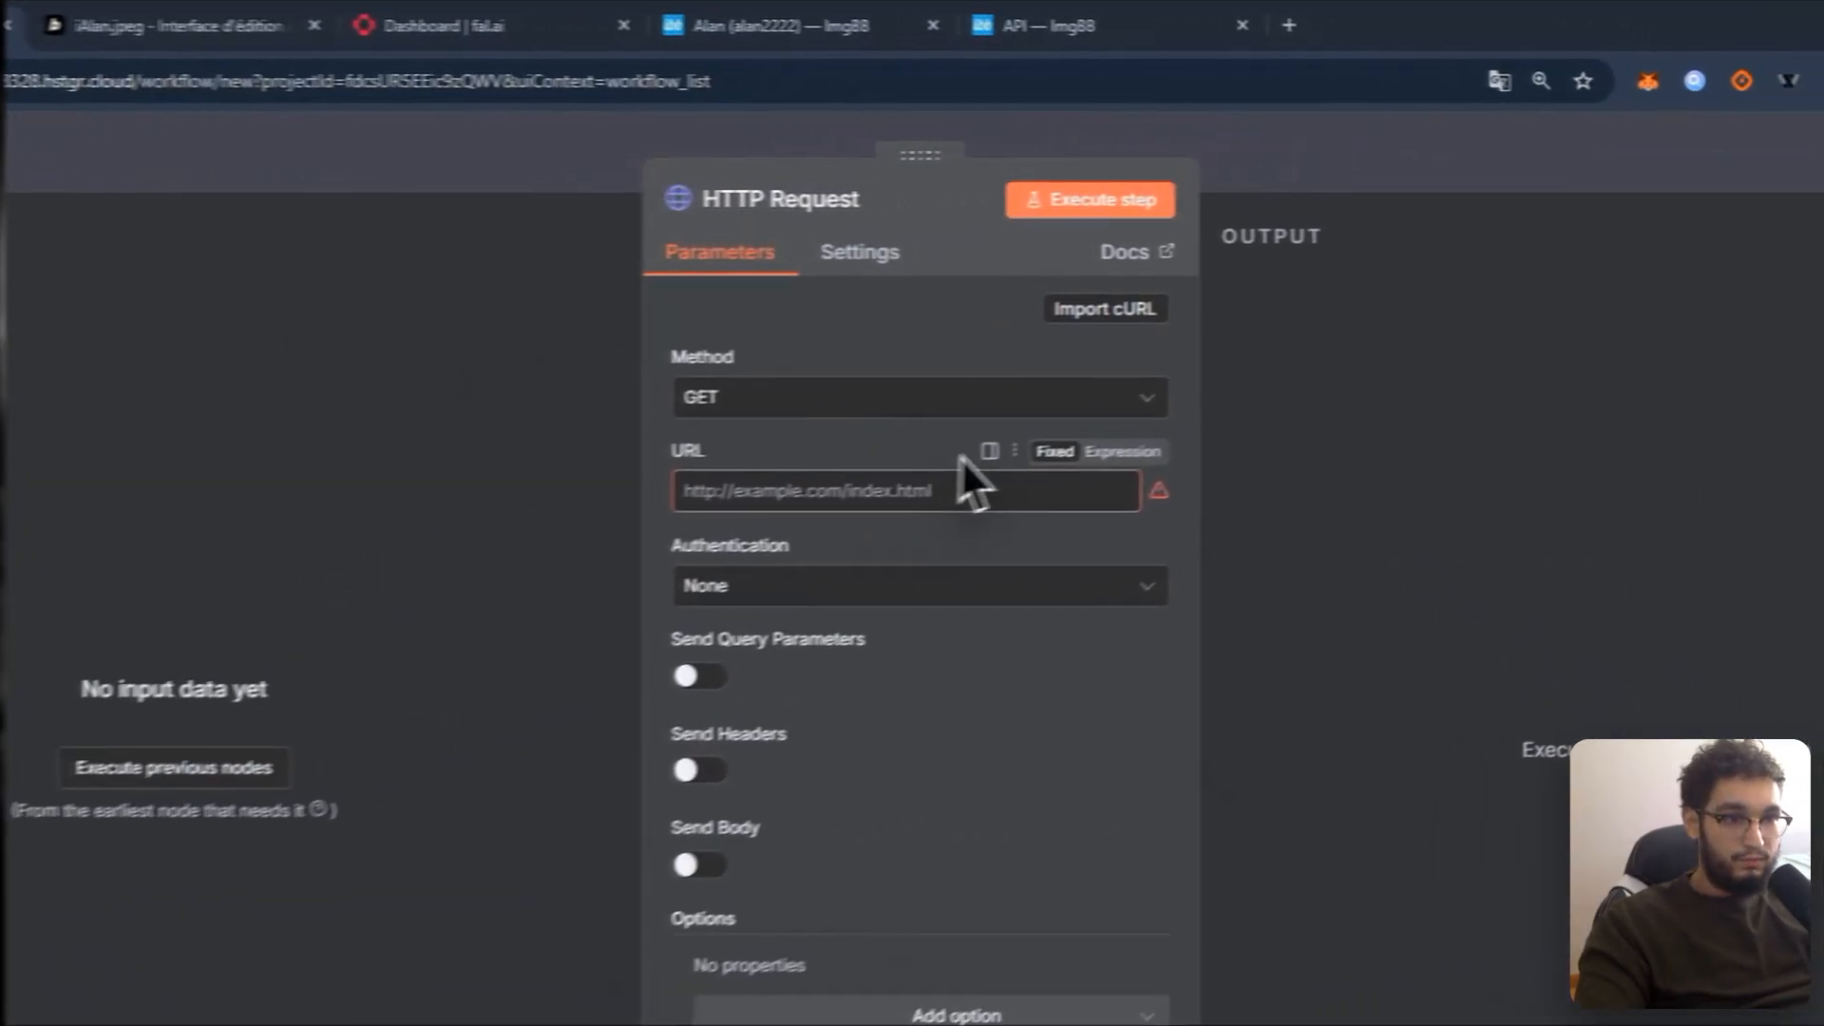
triple_click(942, 503)
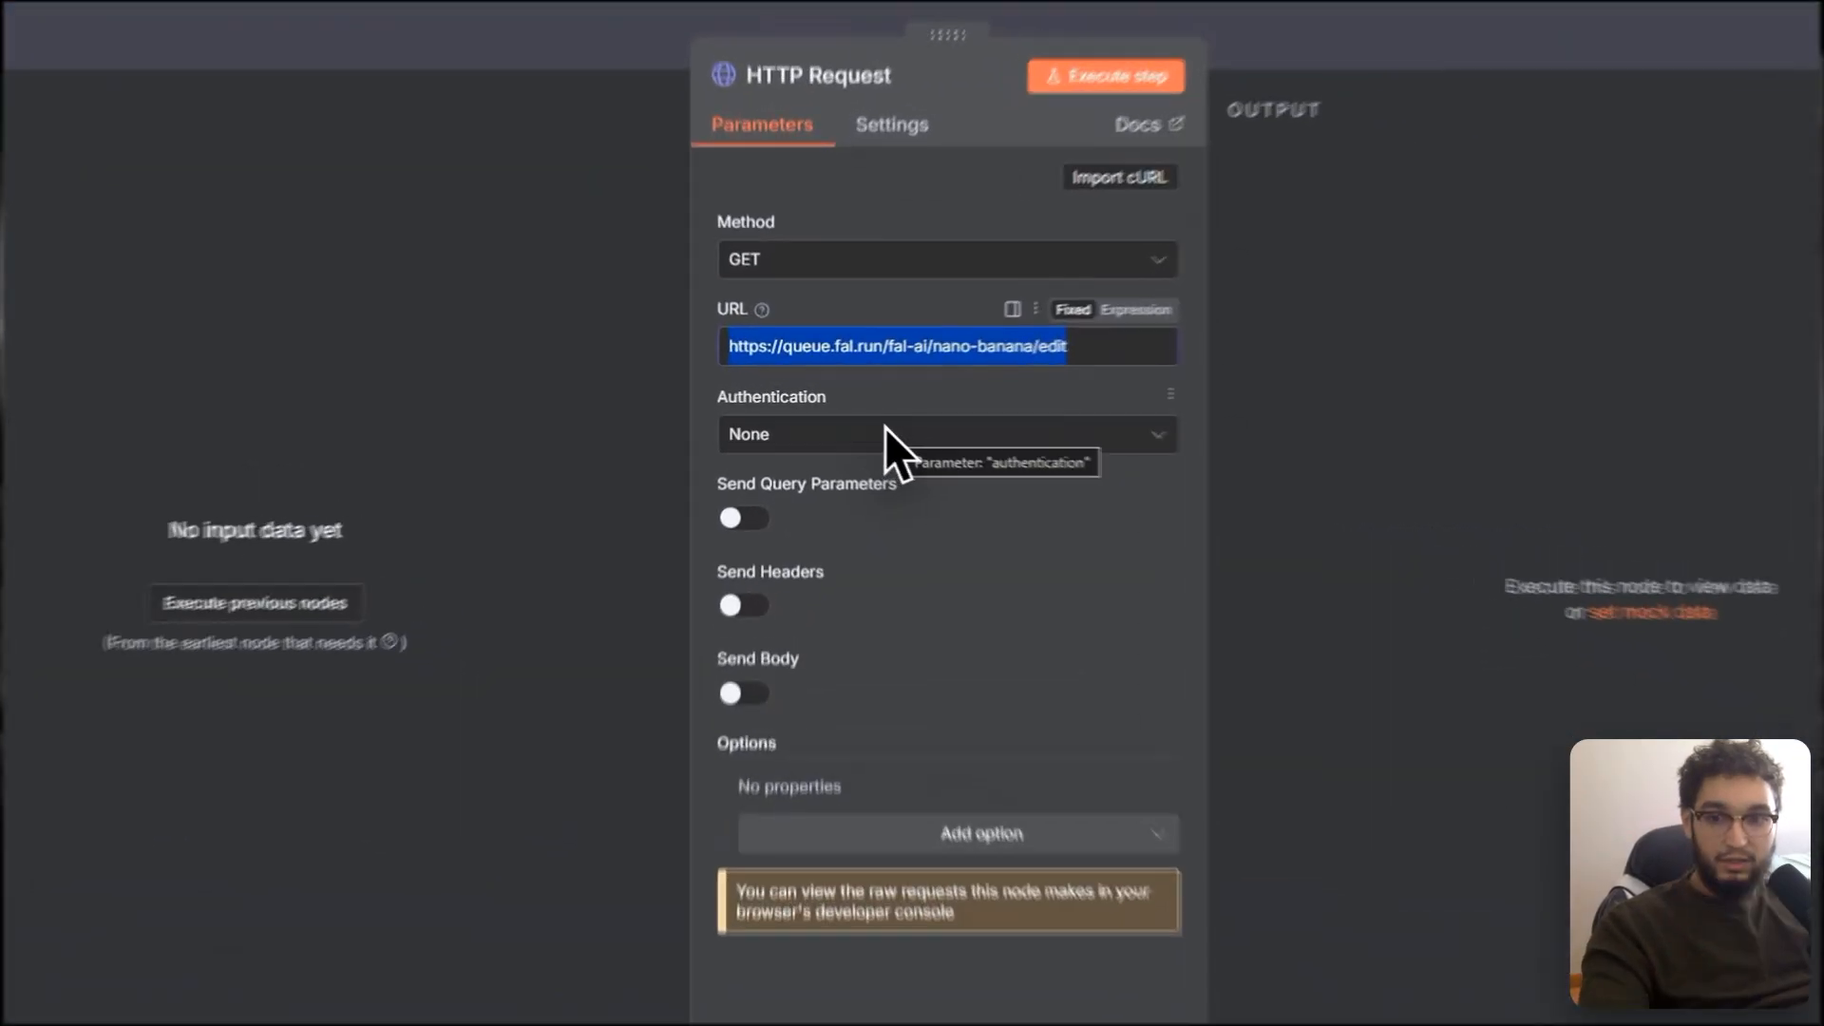
Step: Set Authentication to Generic Credential Type with Header Auth
click(901, 433)
click(946, 699)
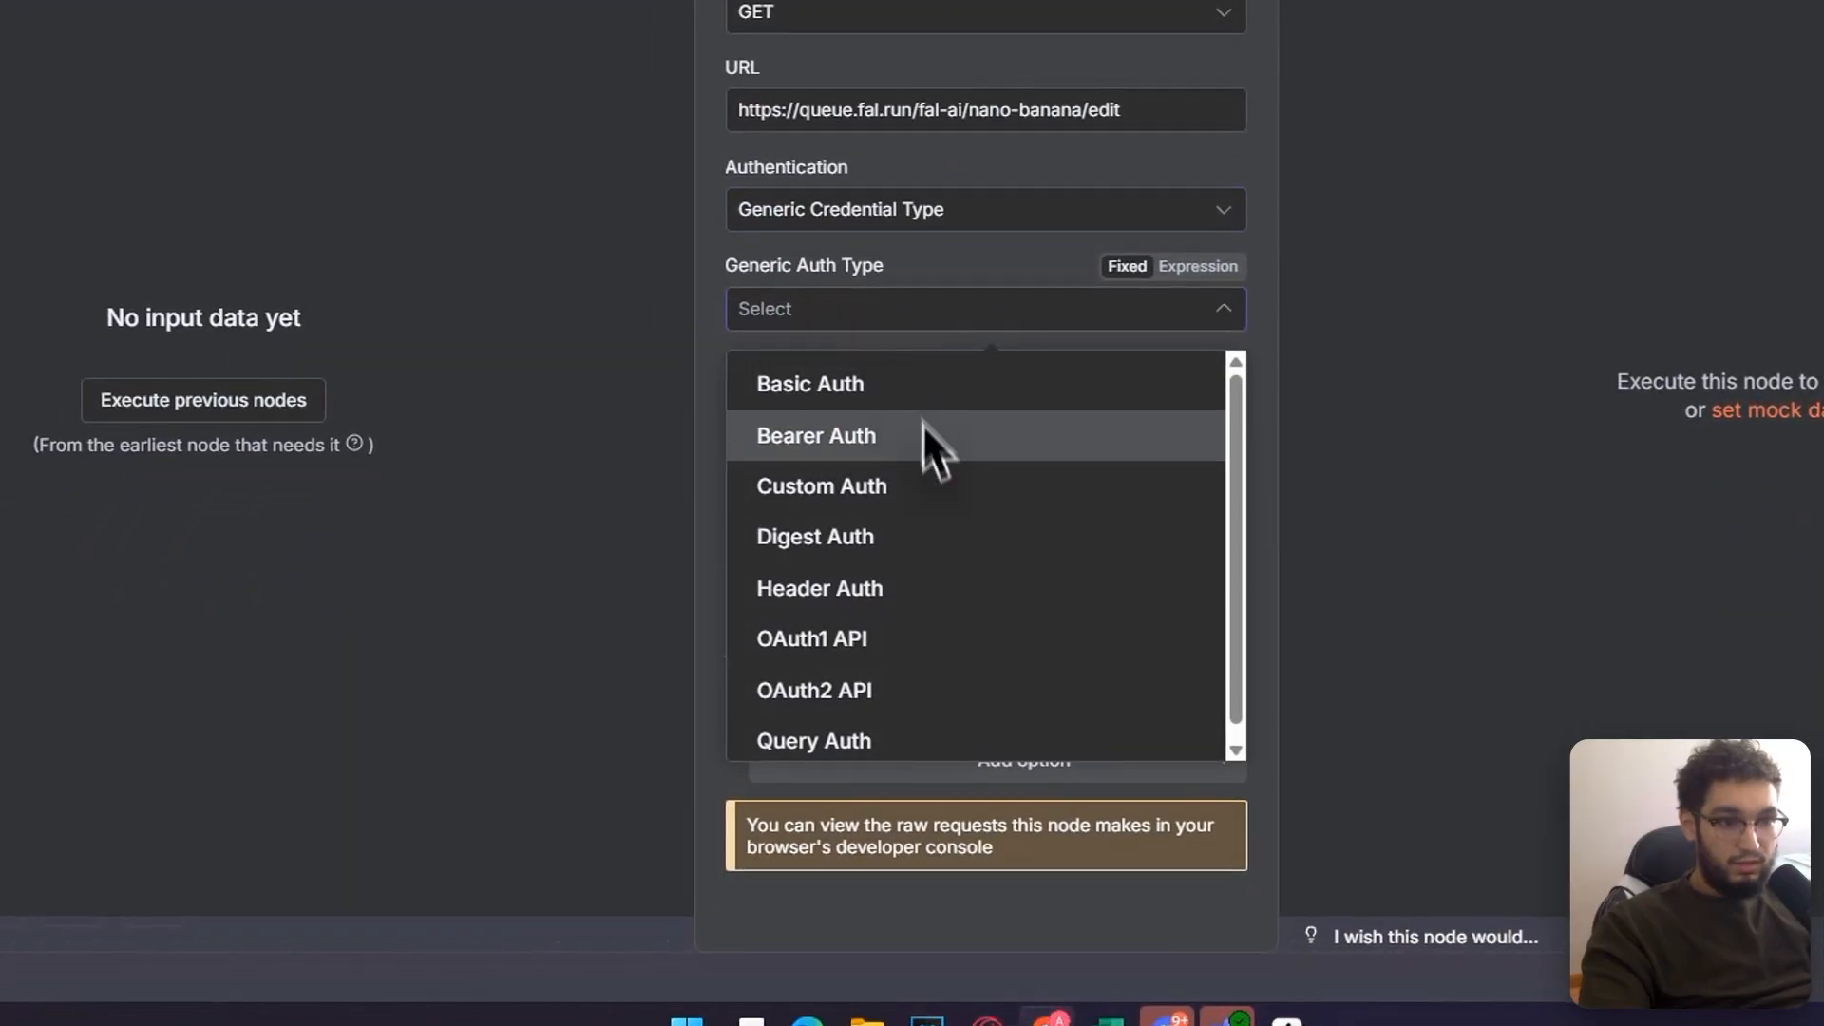
click(890, 580)
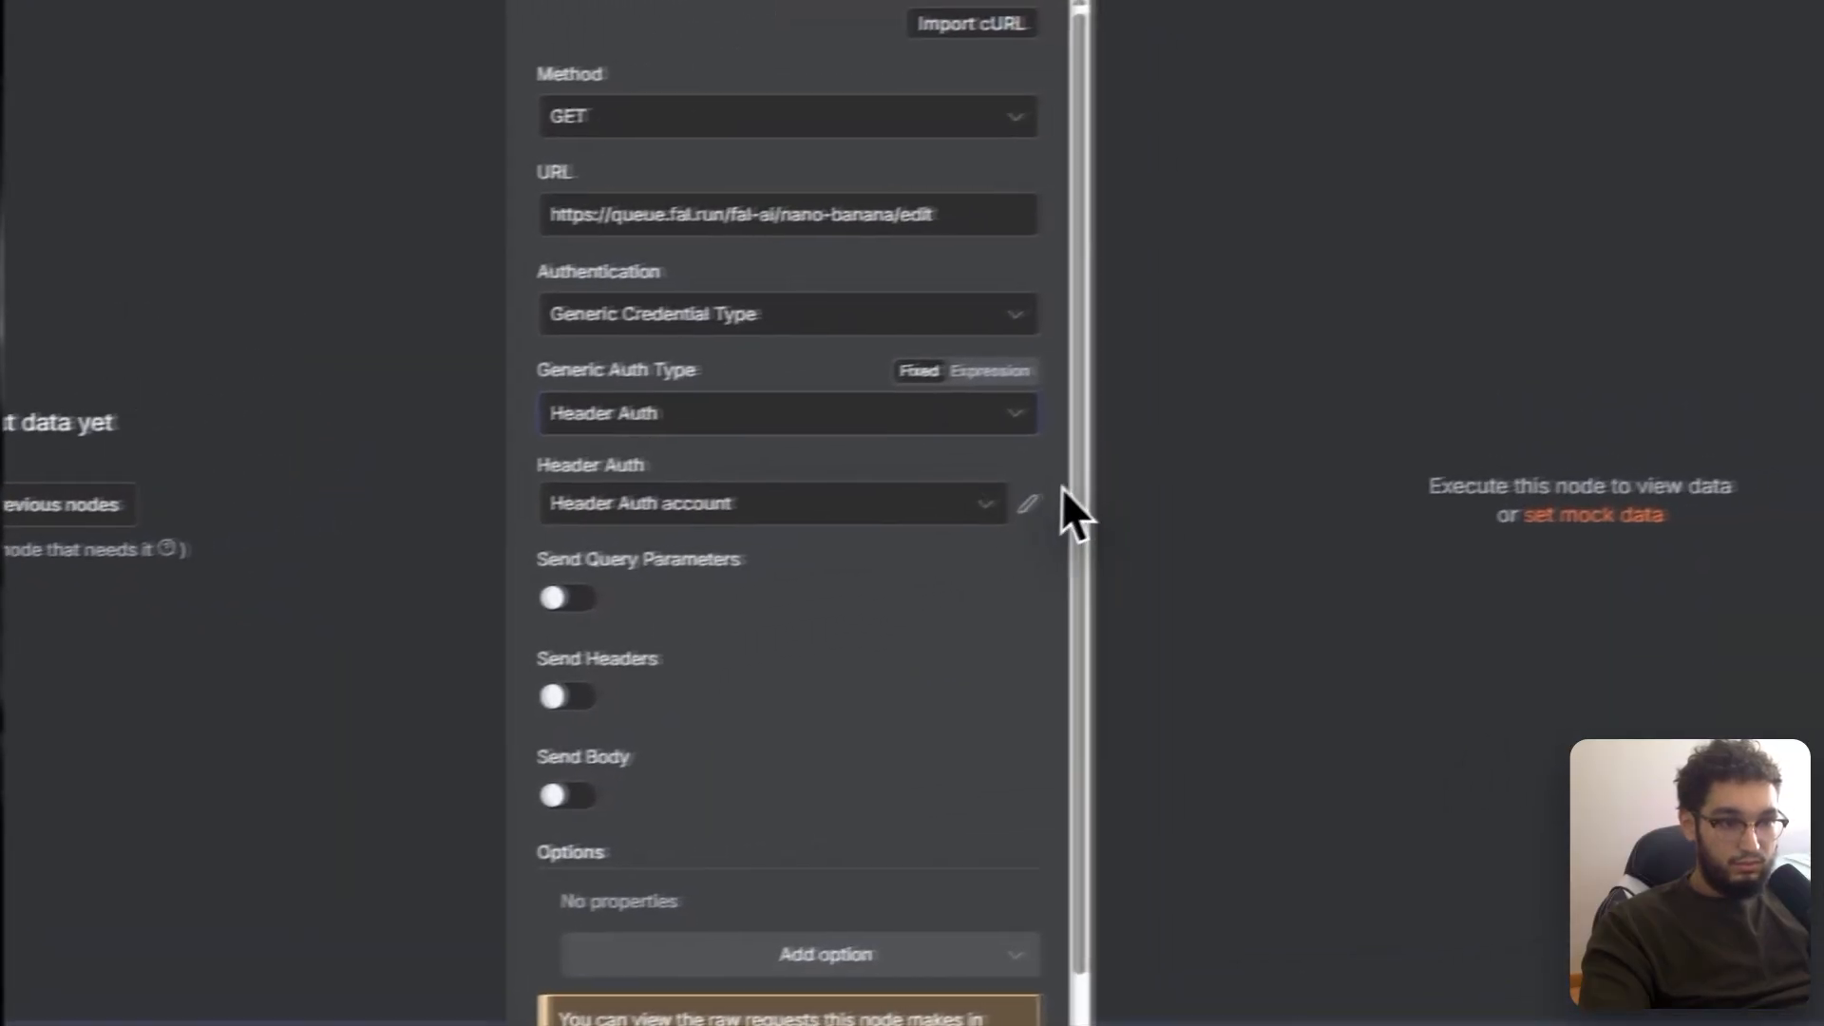
click(943, 519)
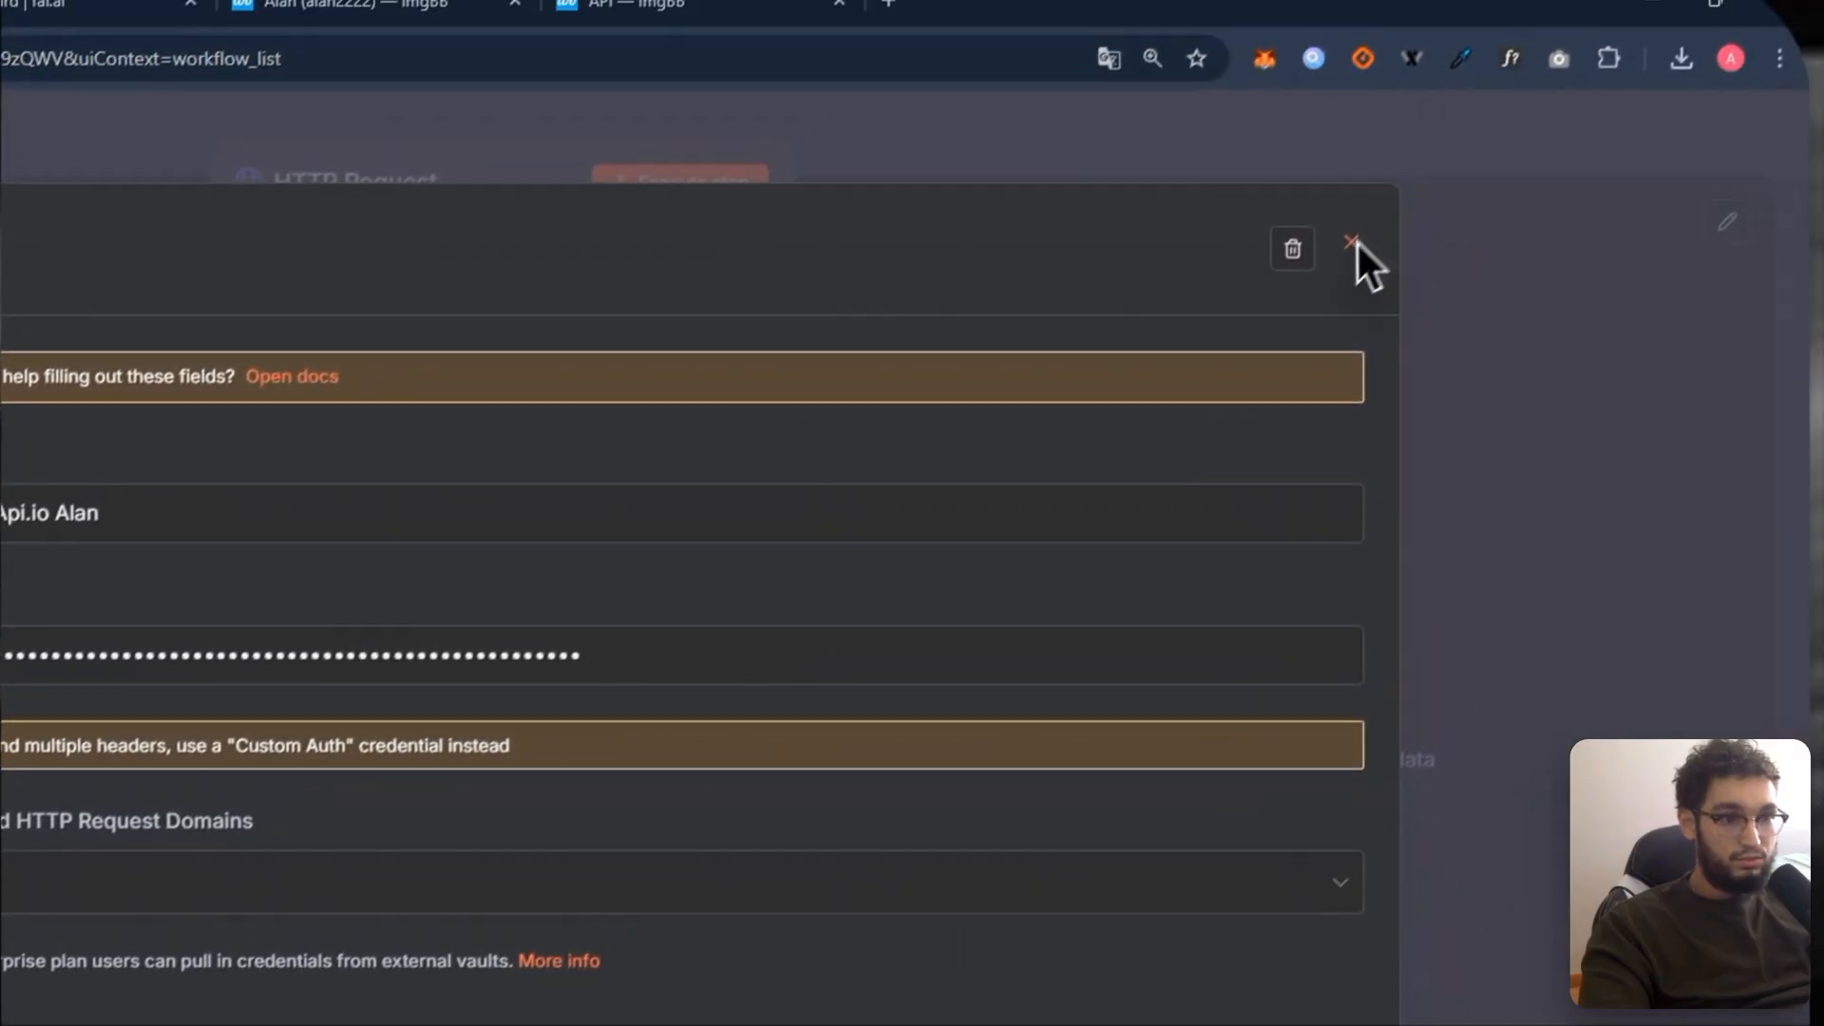
click(1359, 245)
Step: Create a new Header Auth credential named Authorization with an expression value starting 'key'
click(860, 514)
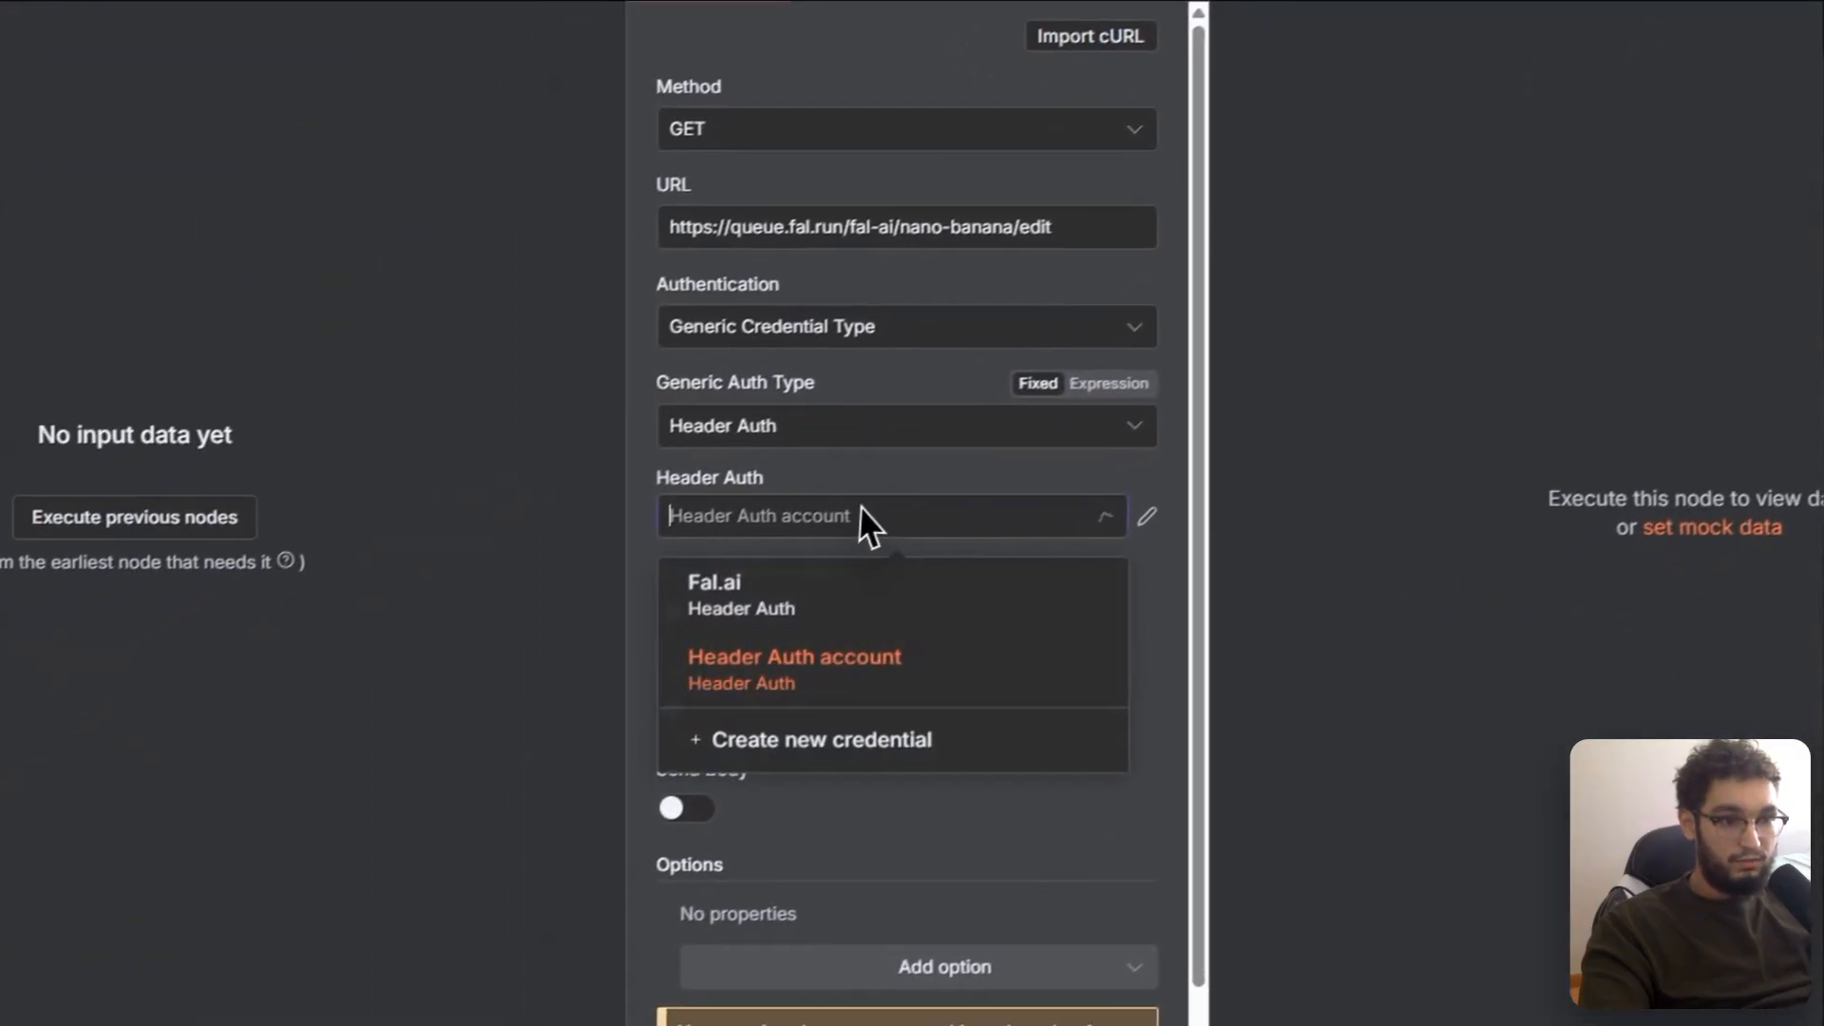
click(850, 743)
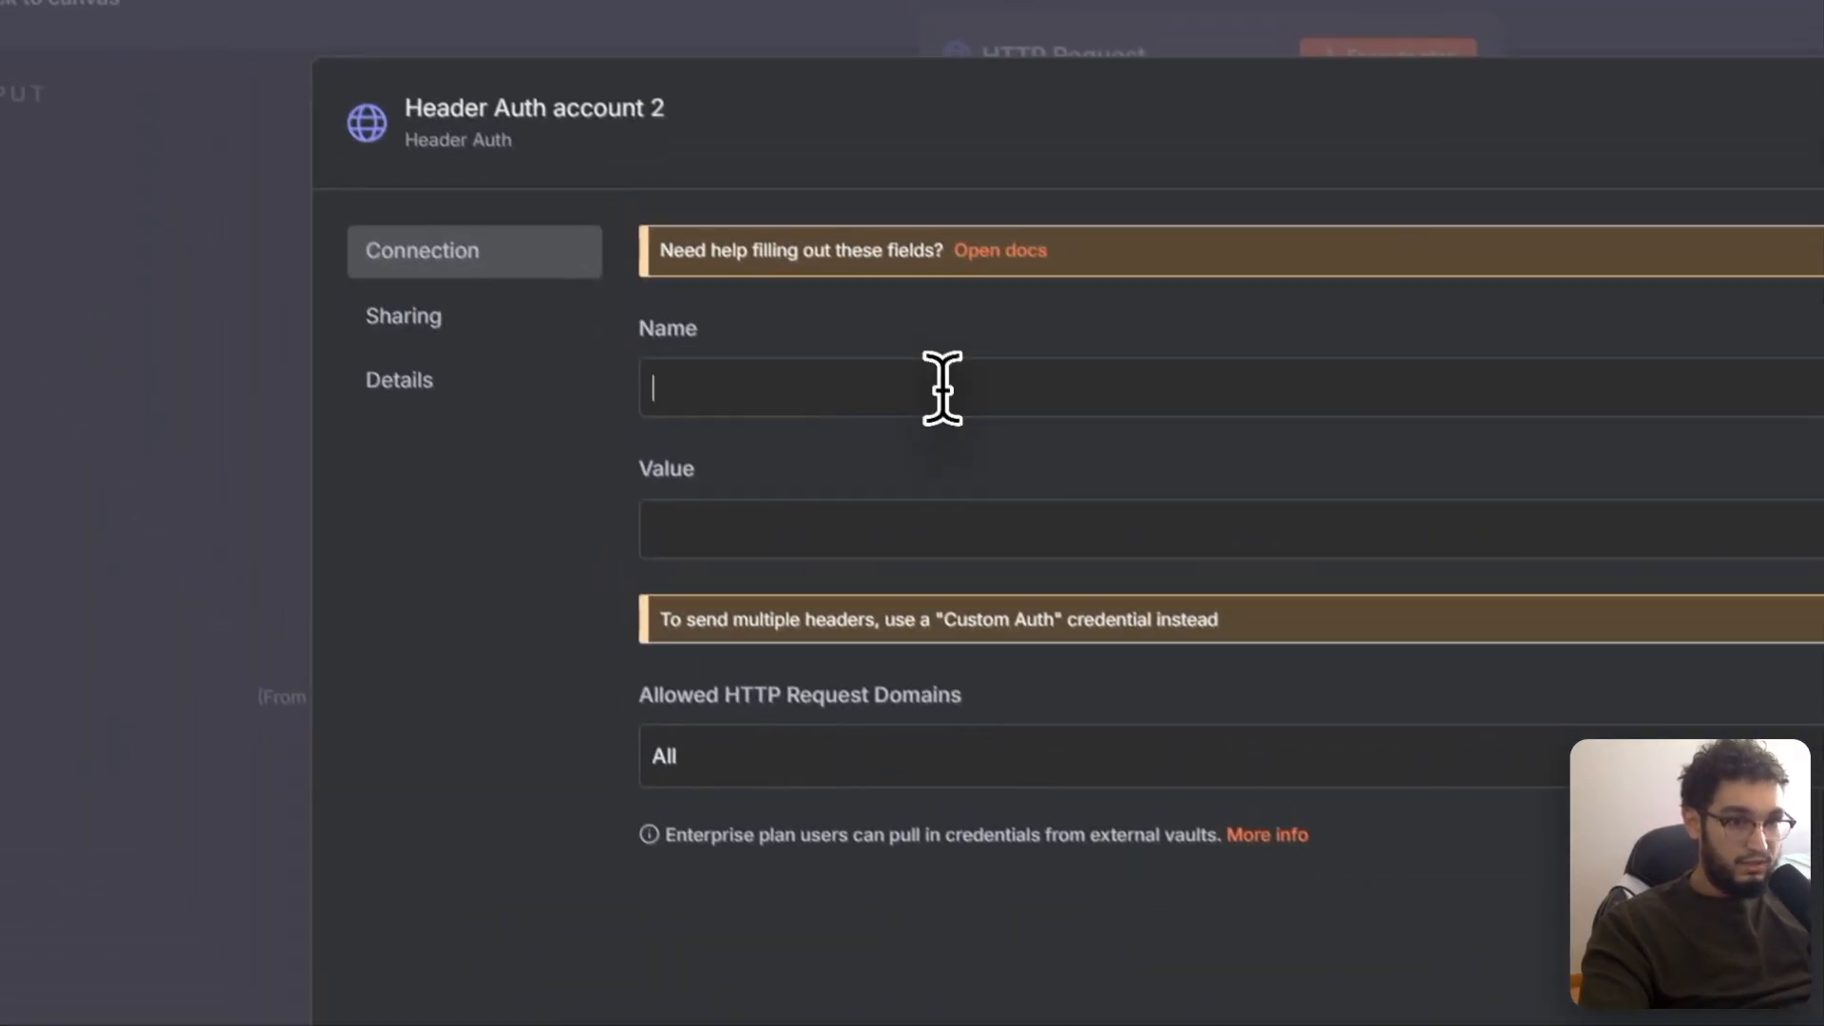
text(Authorization)
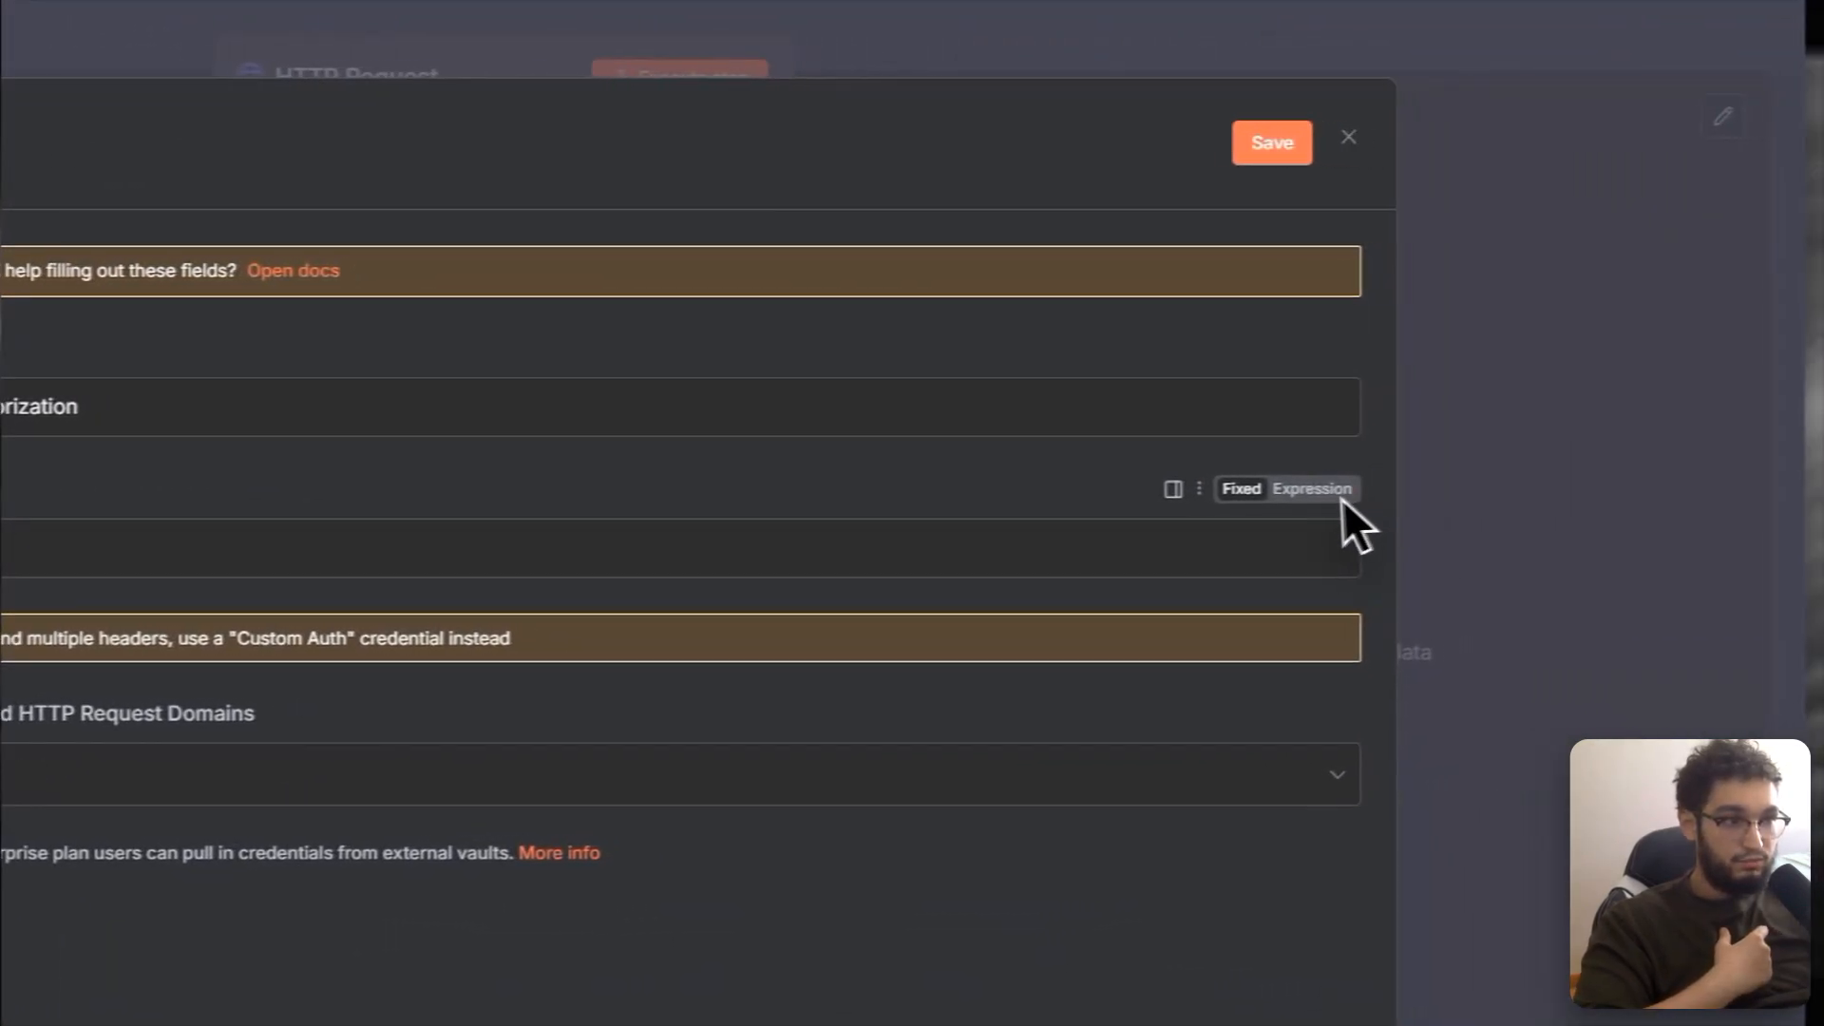
click(1319, 495)
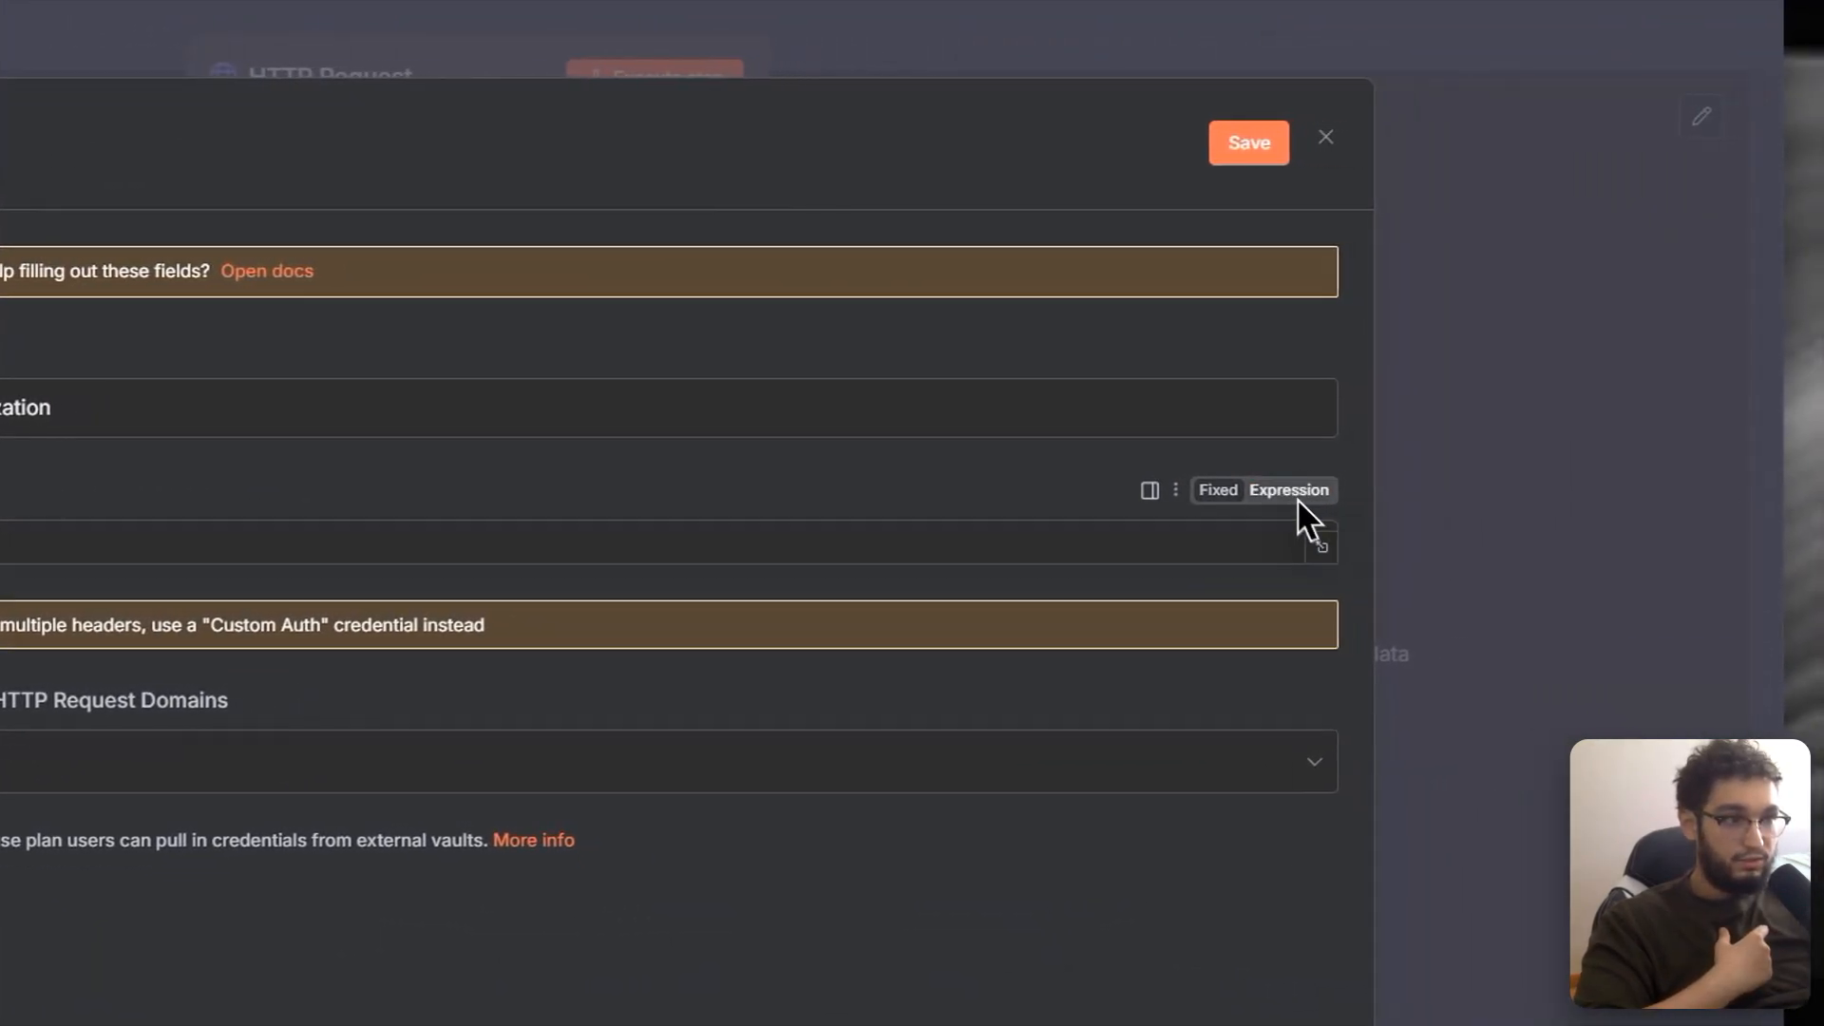
right_click(1317, 497)
click(820, 545)
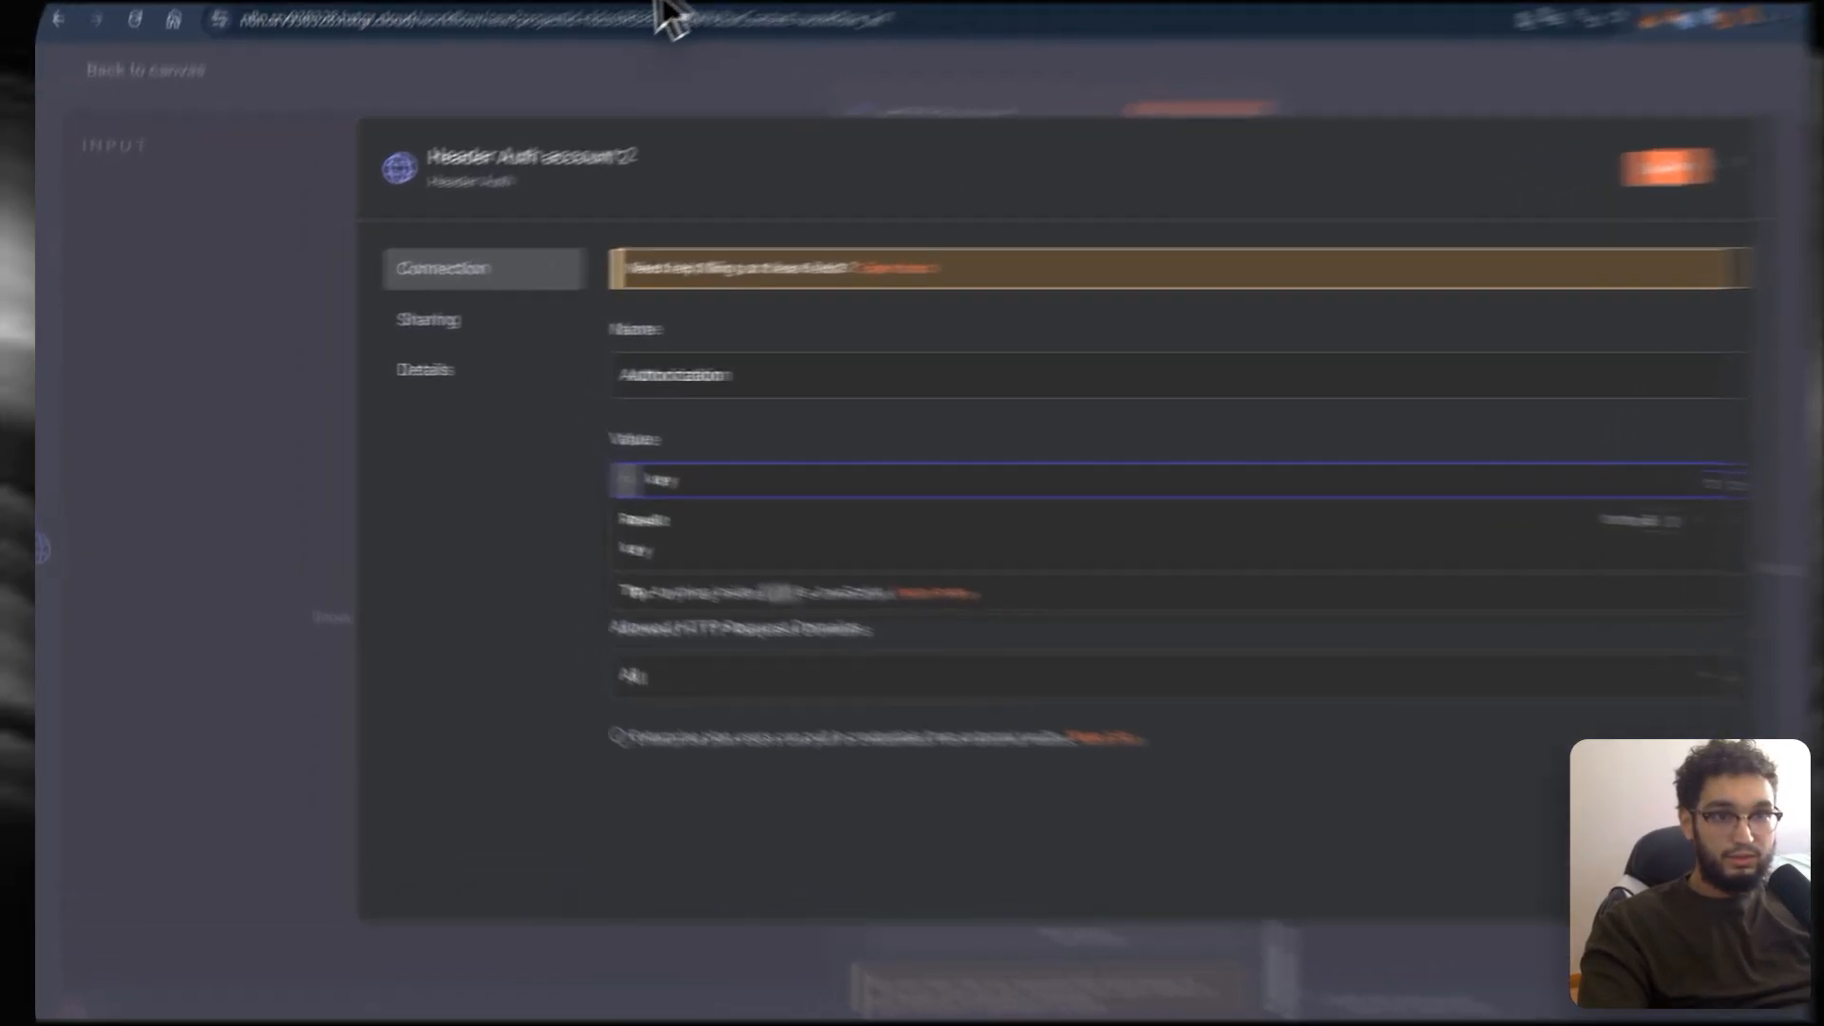
click(591, 31)
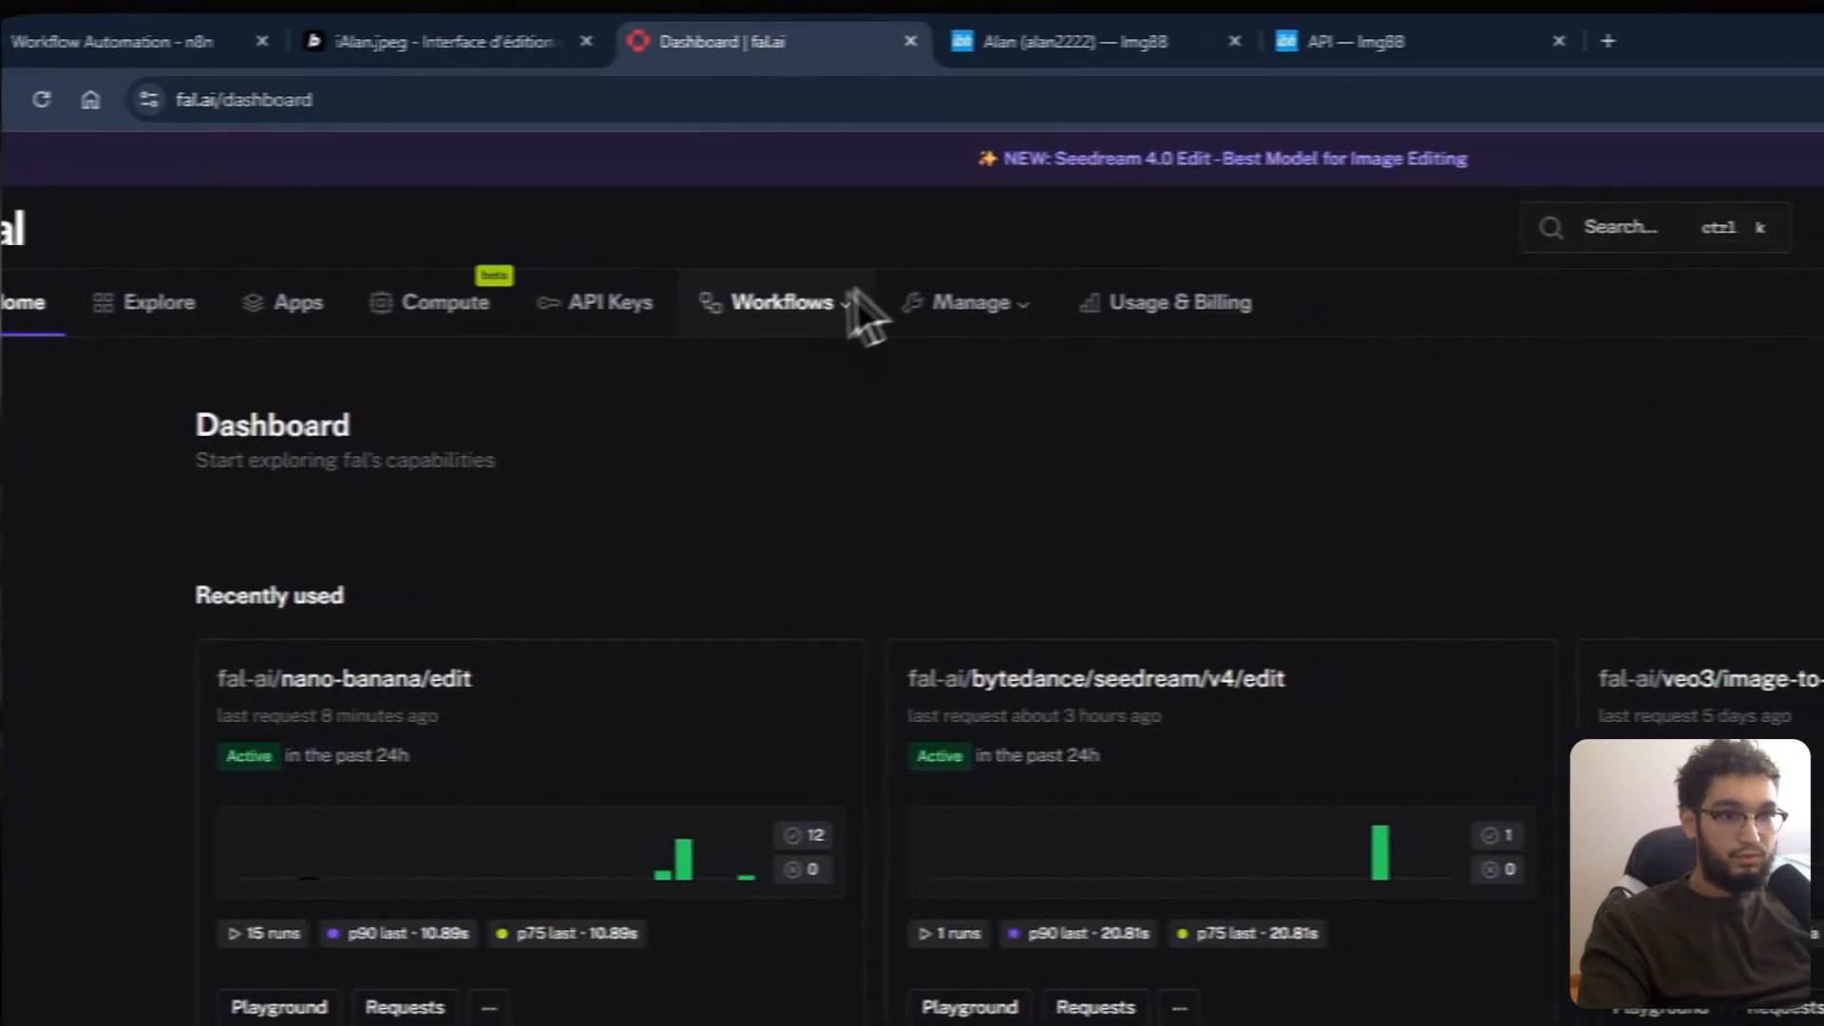
Step: Generate a new API-scoped key on fal.ai's API Keys page and copy its value
click(746, 302)
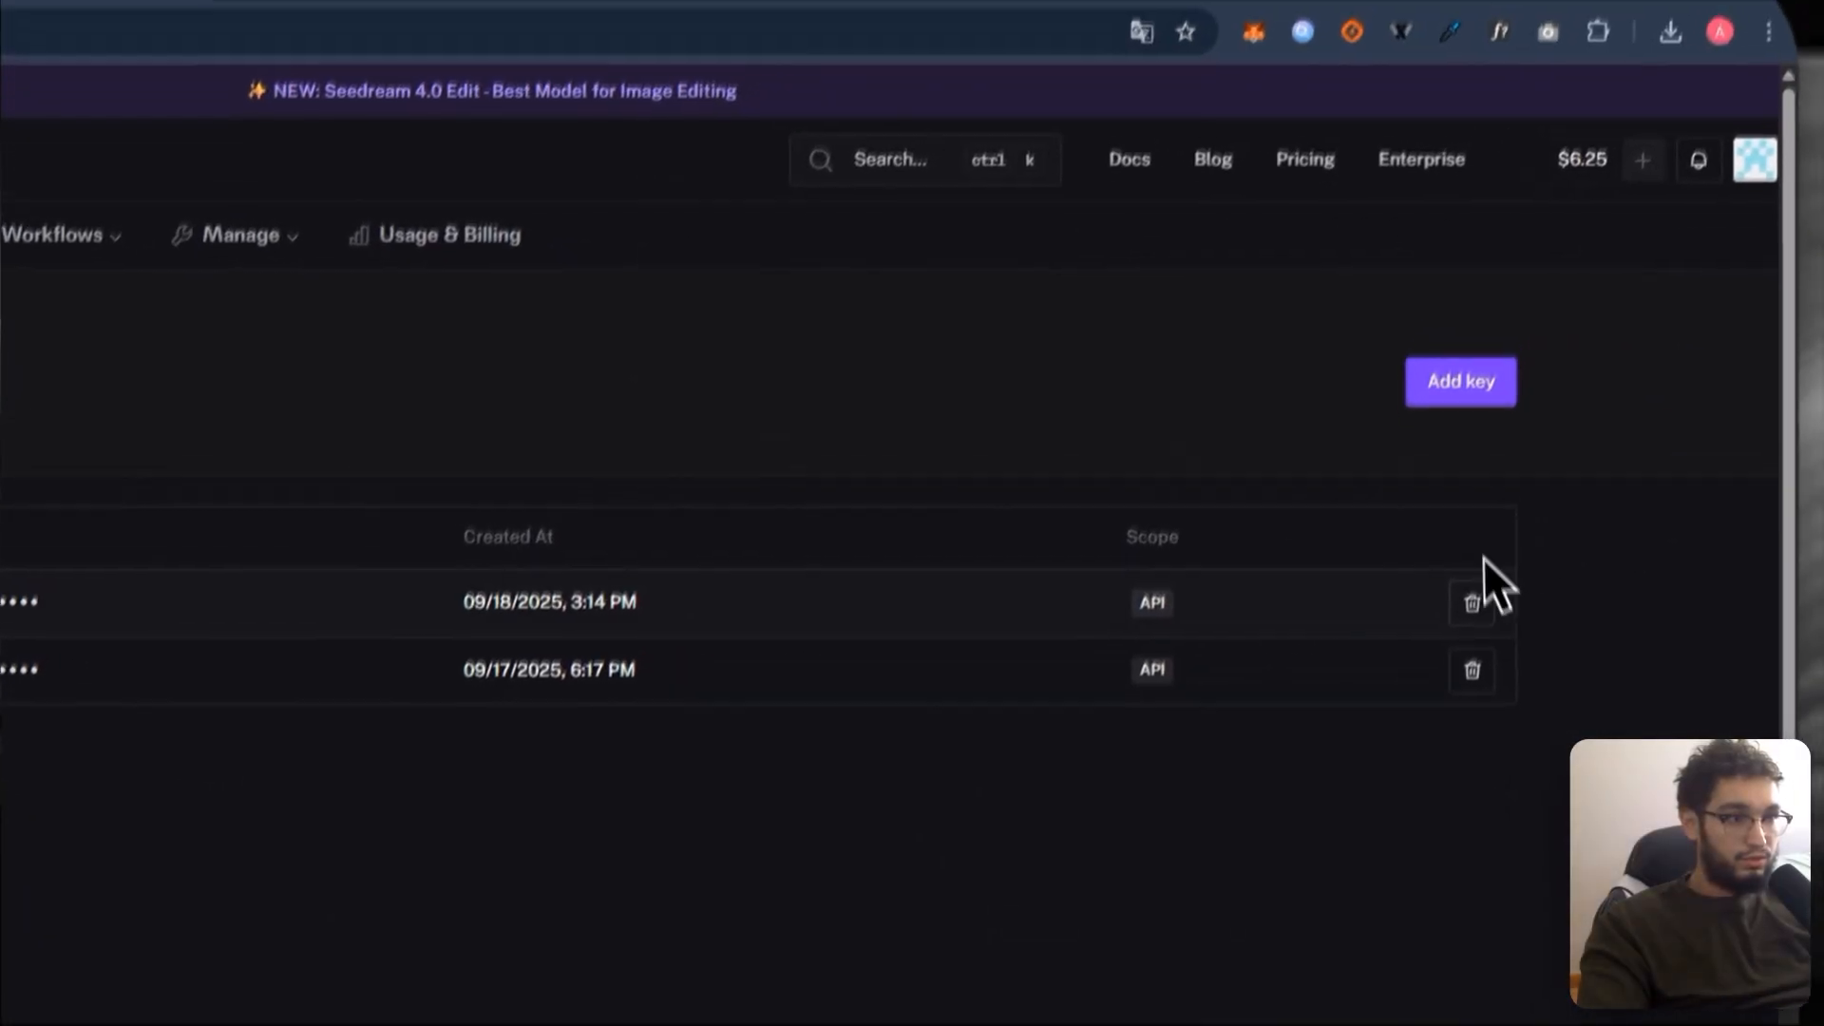
click(1460, 381)
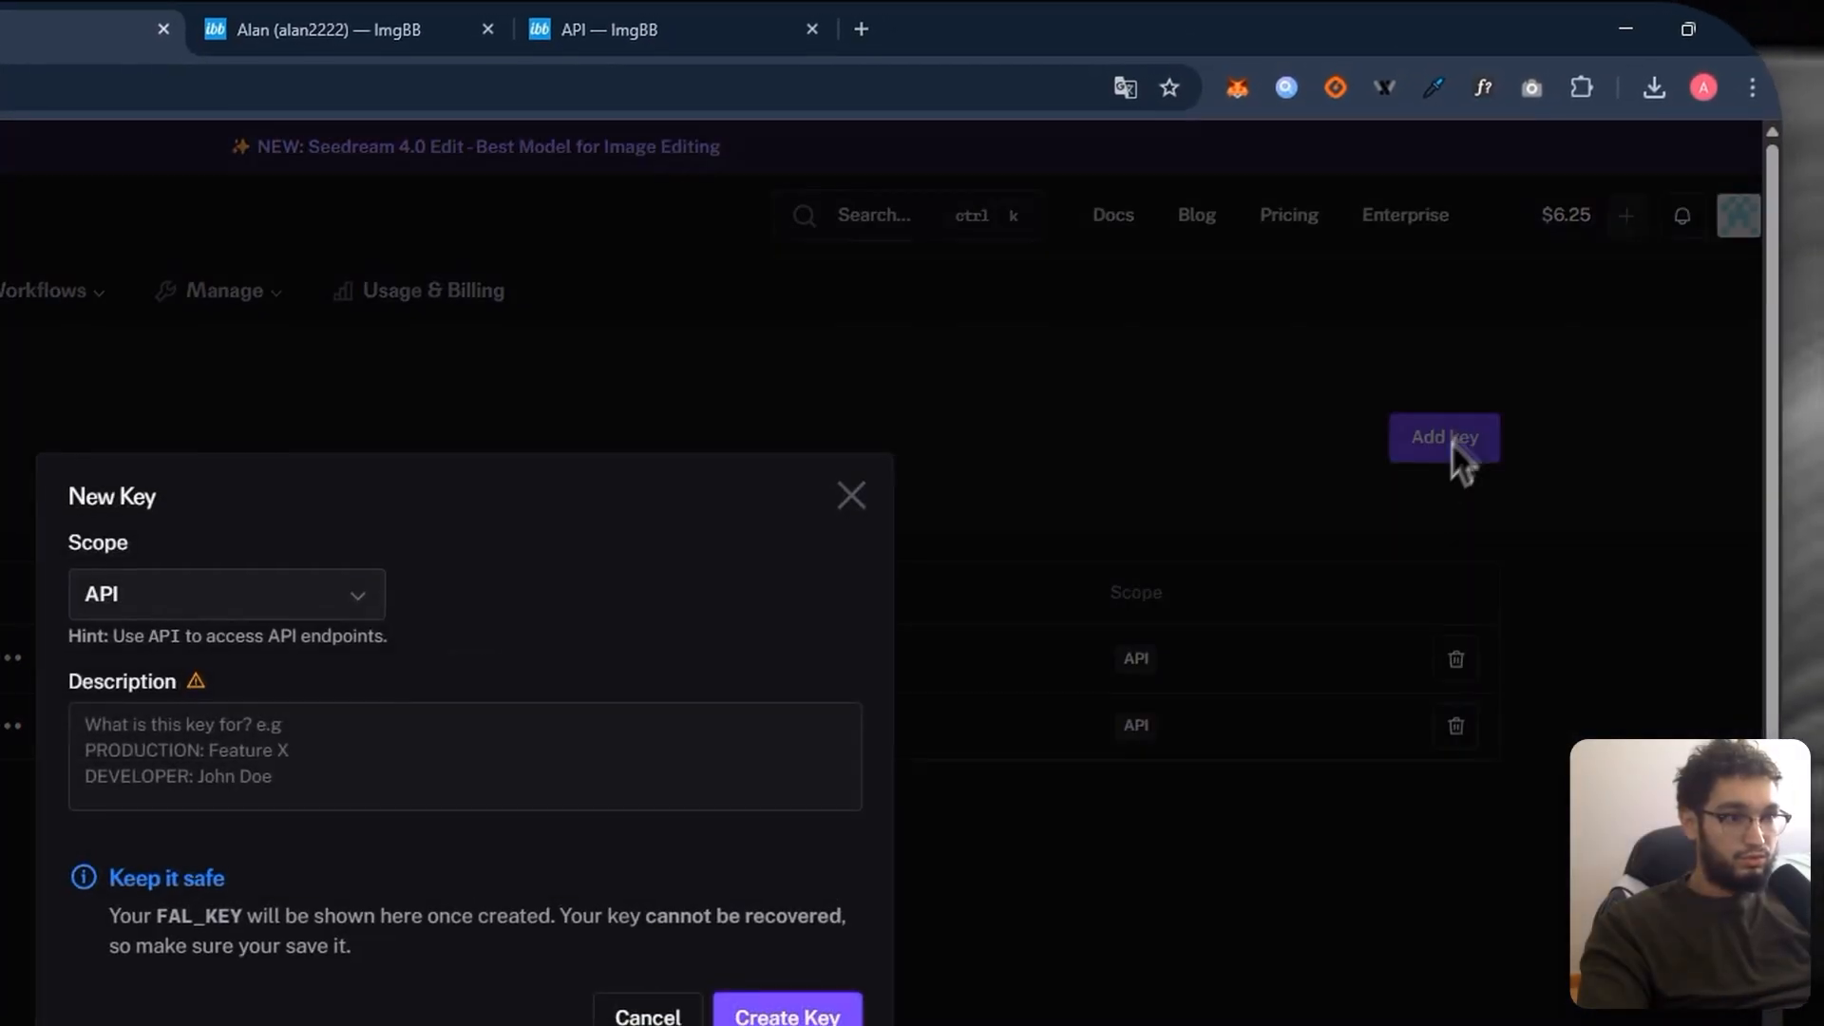
click(808, 950)
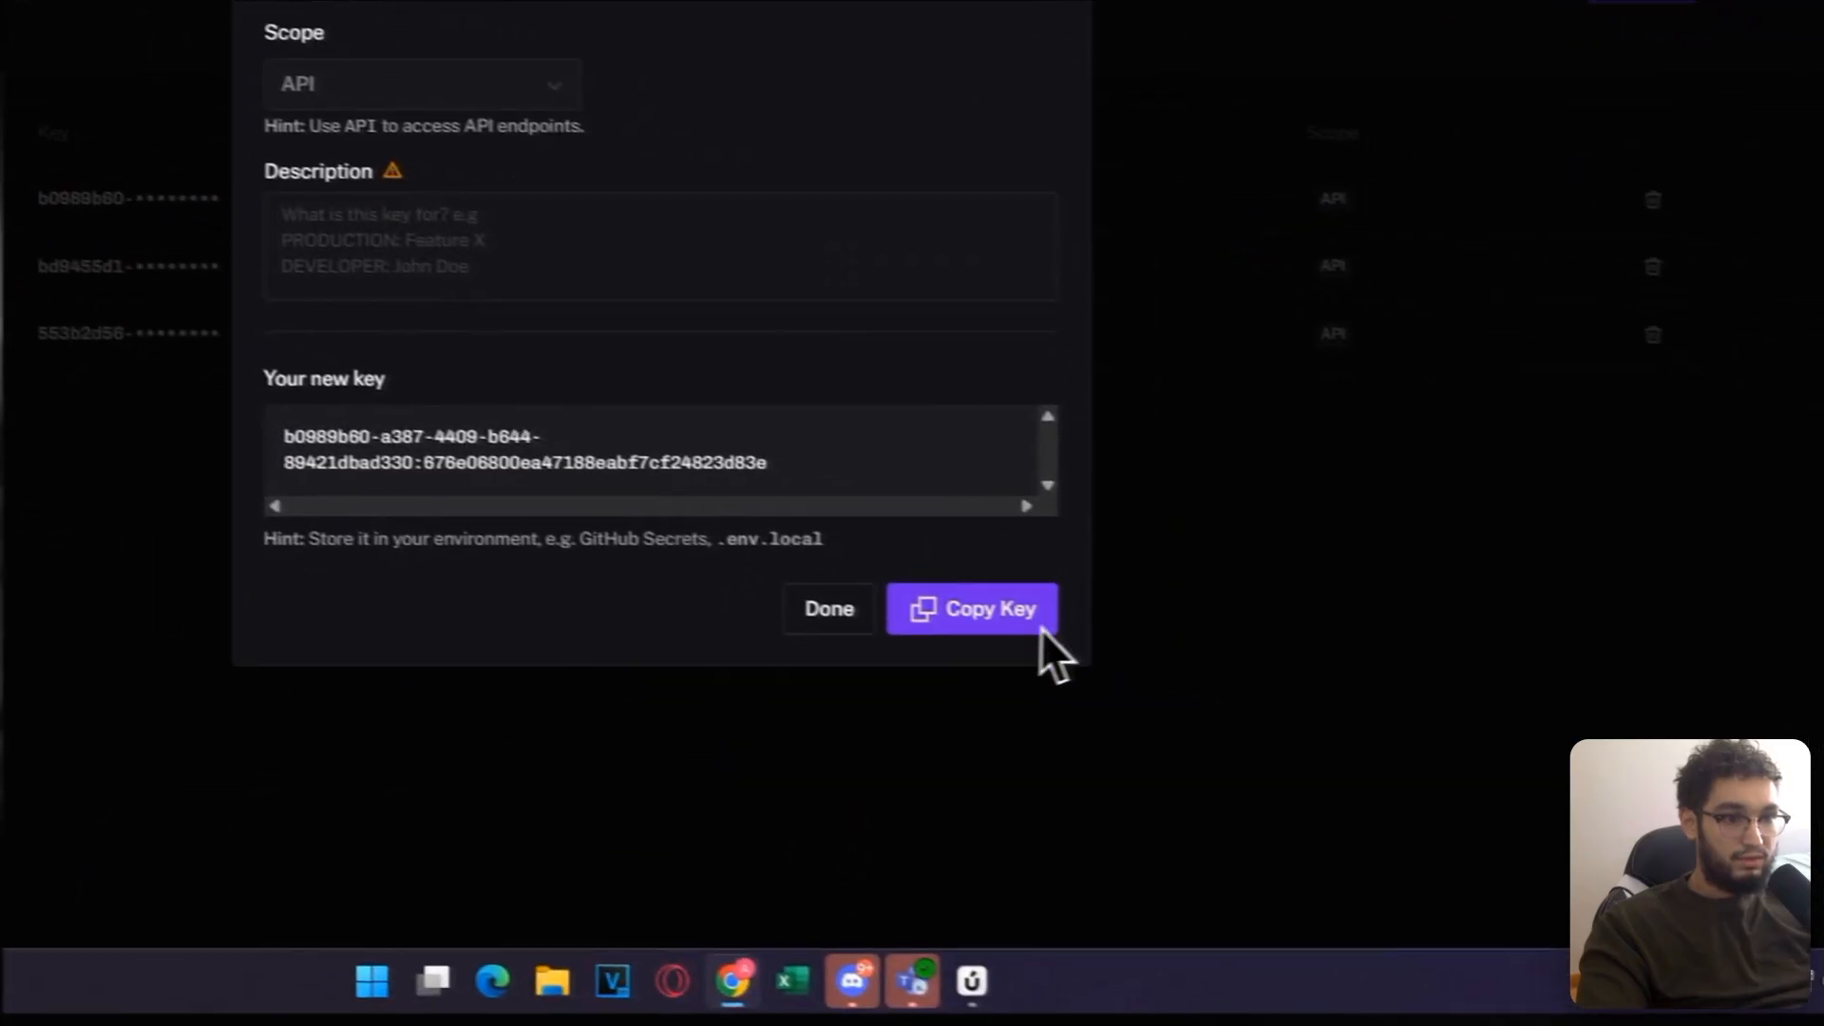
click(1188, 665)
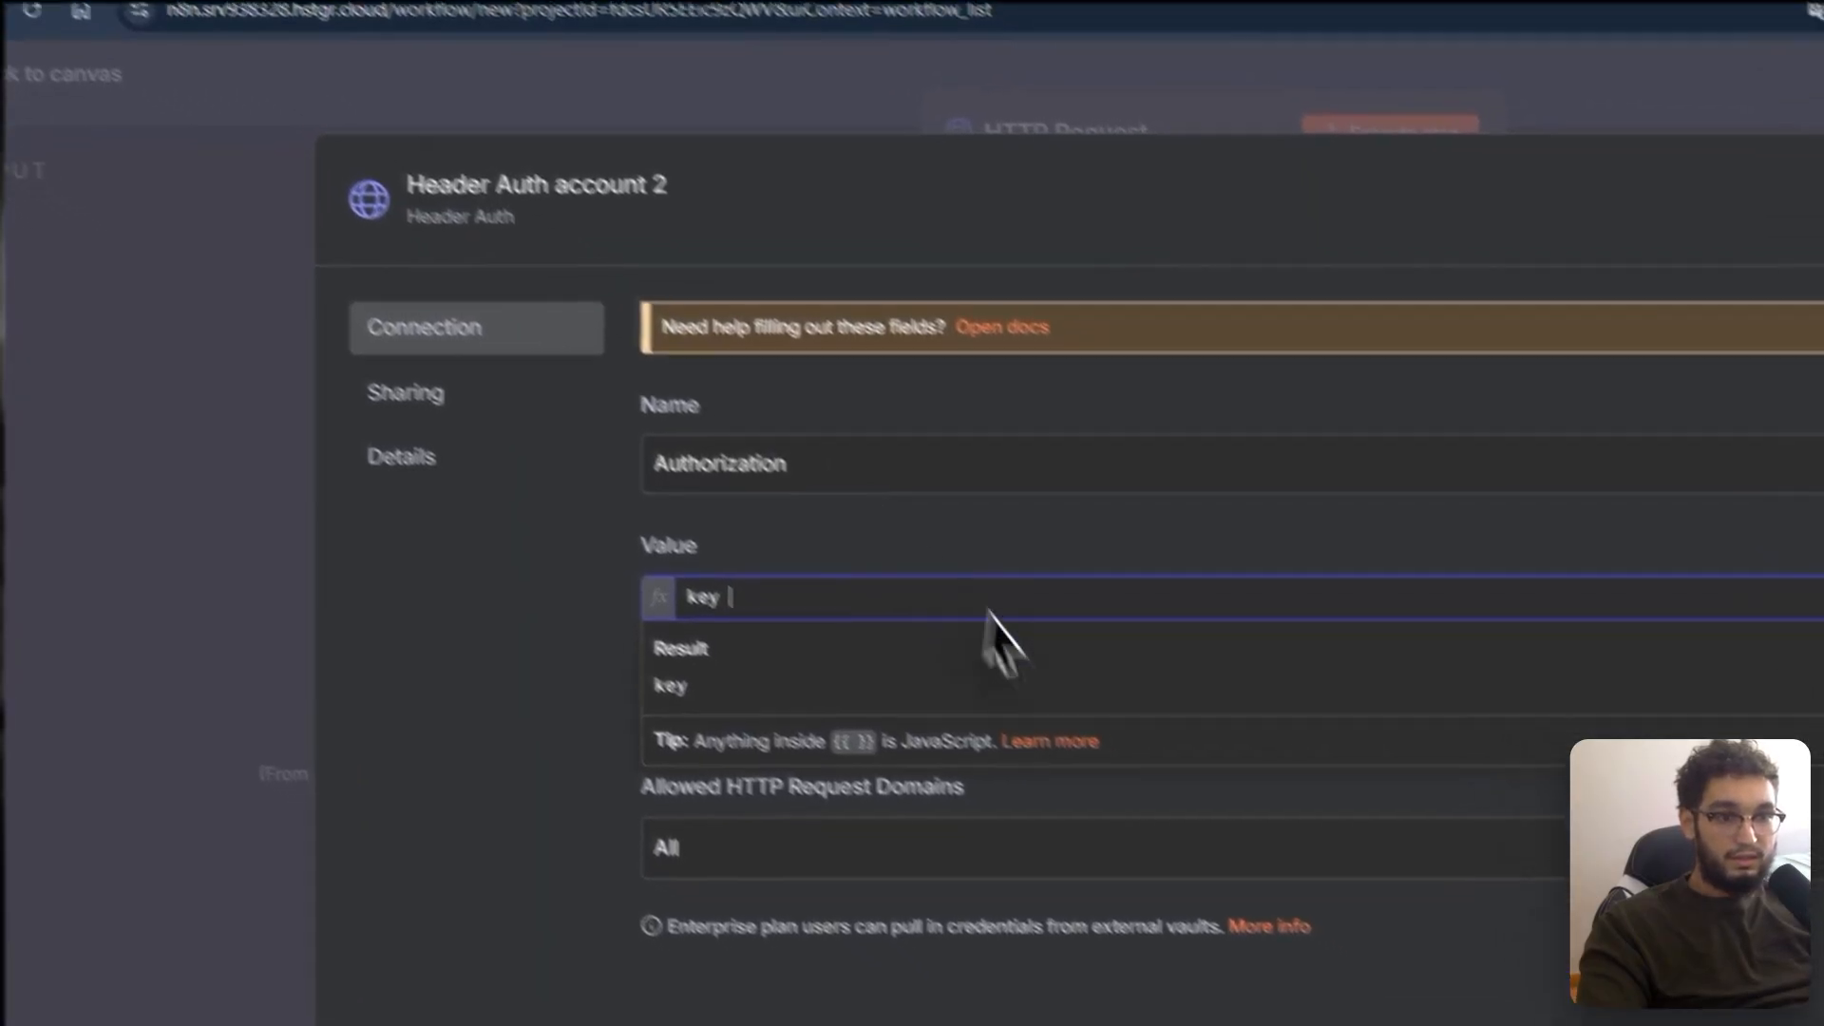
Step: Paste the fal.ai key after 'key' in the value, rename the credential 'fal 2', and save it
key(ctrl+v)
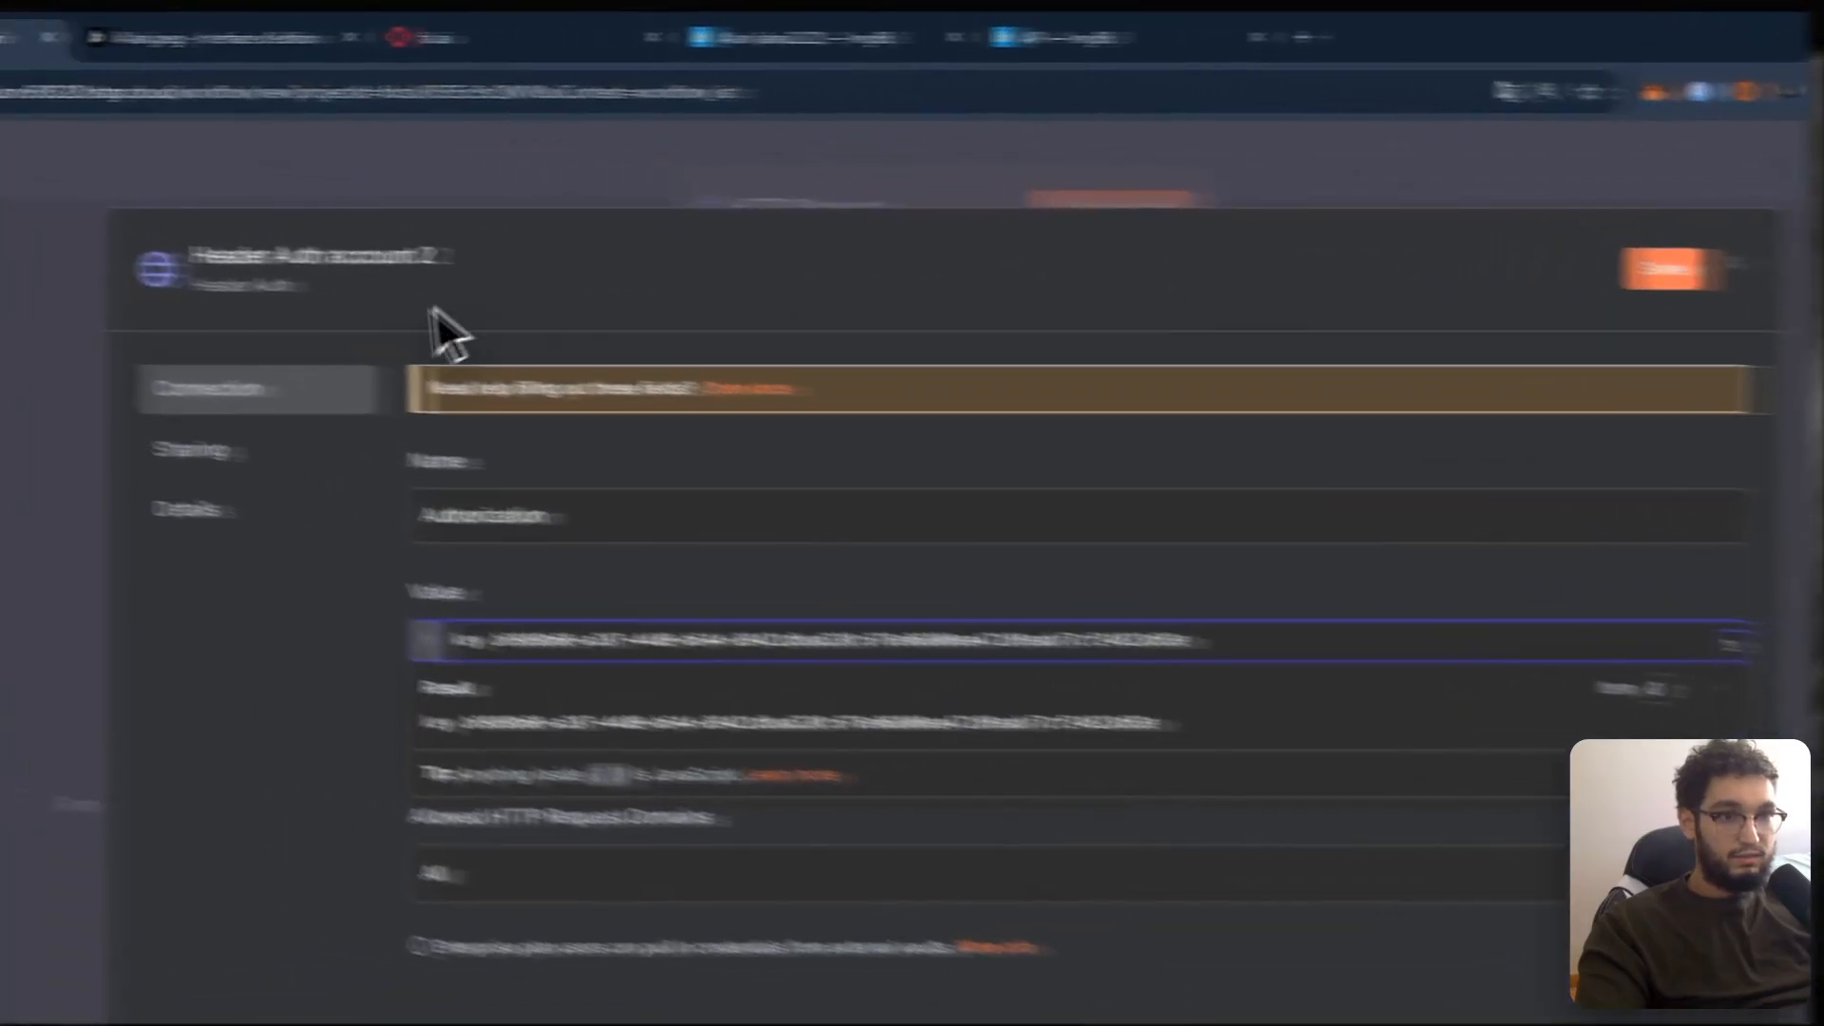
click(479, 82)
text(fal 2)
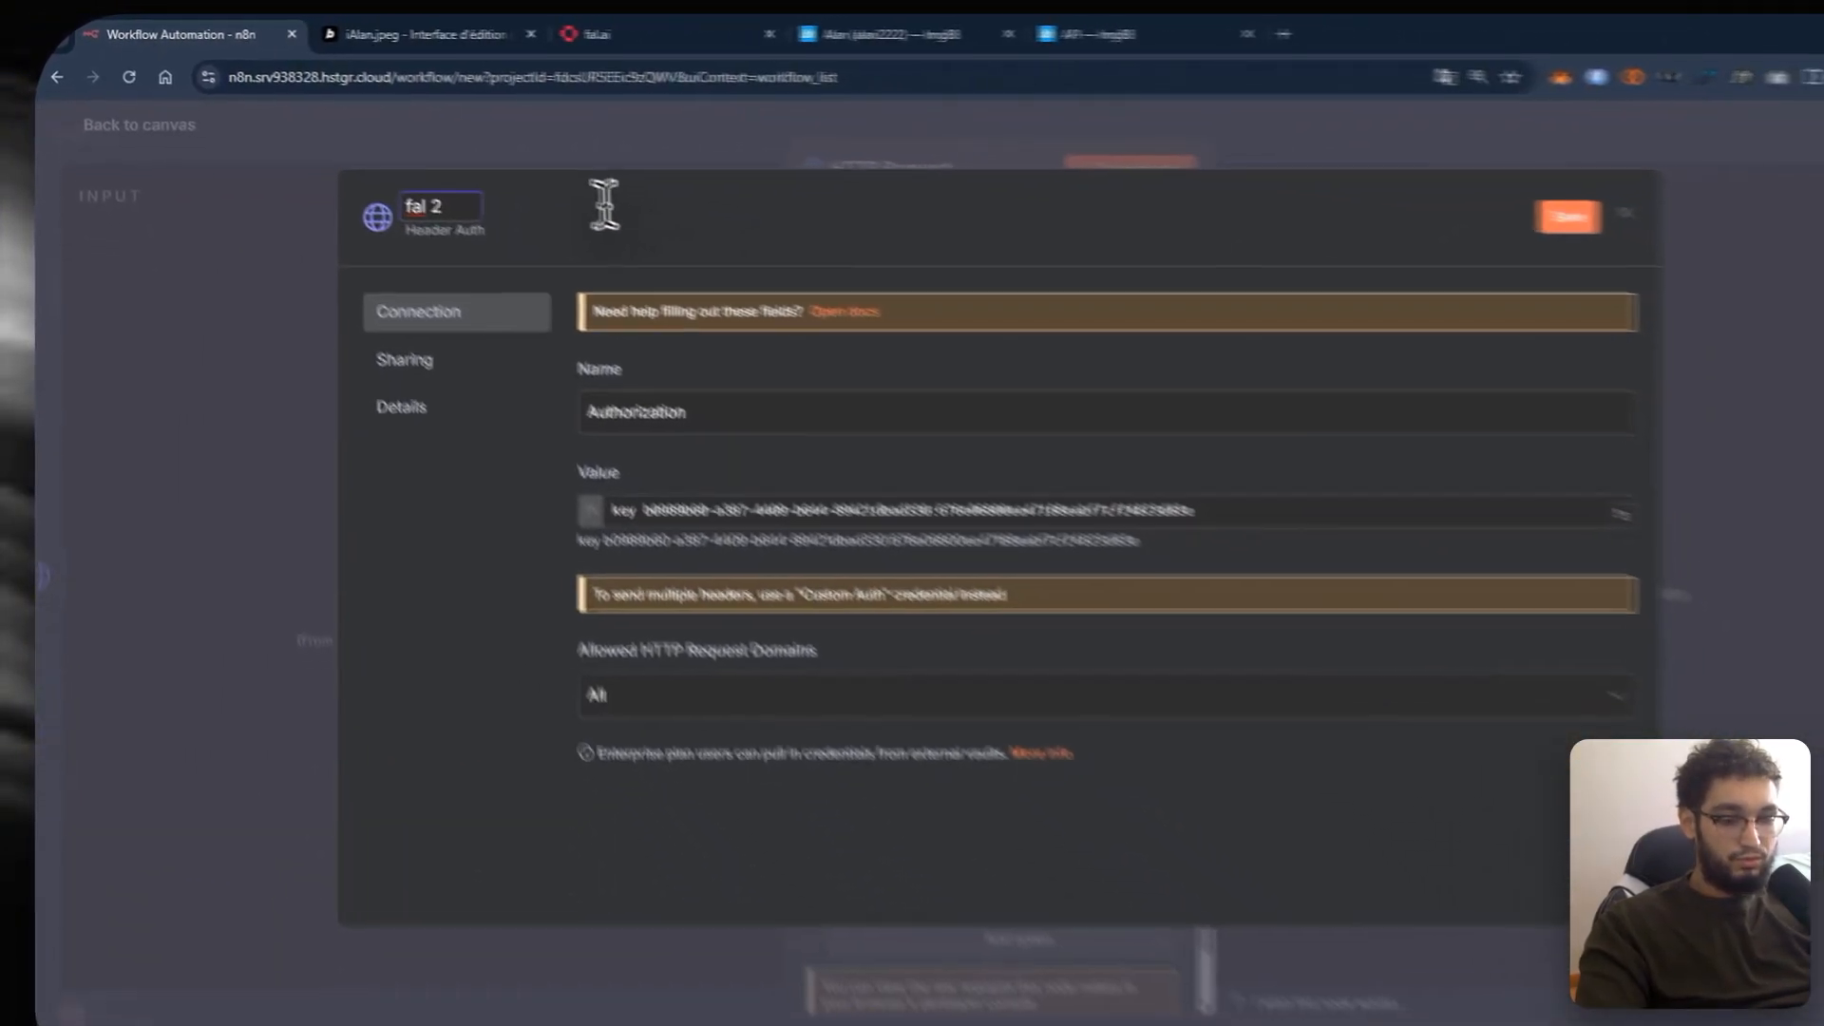
key(ctrl+s)
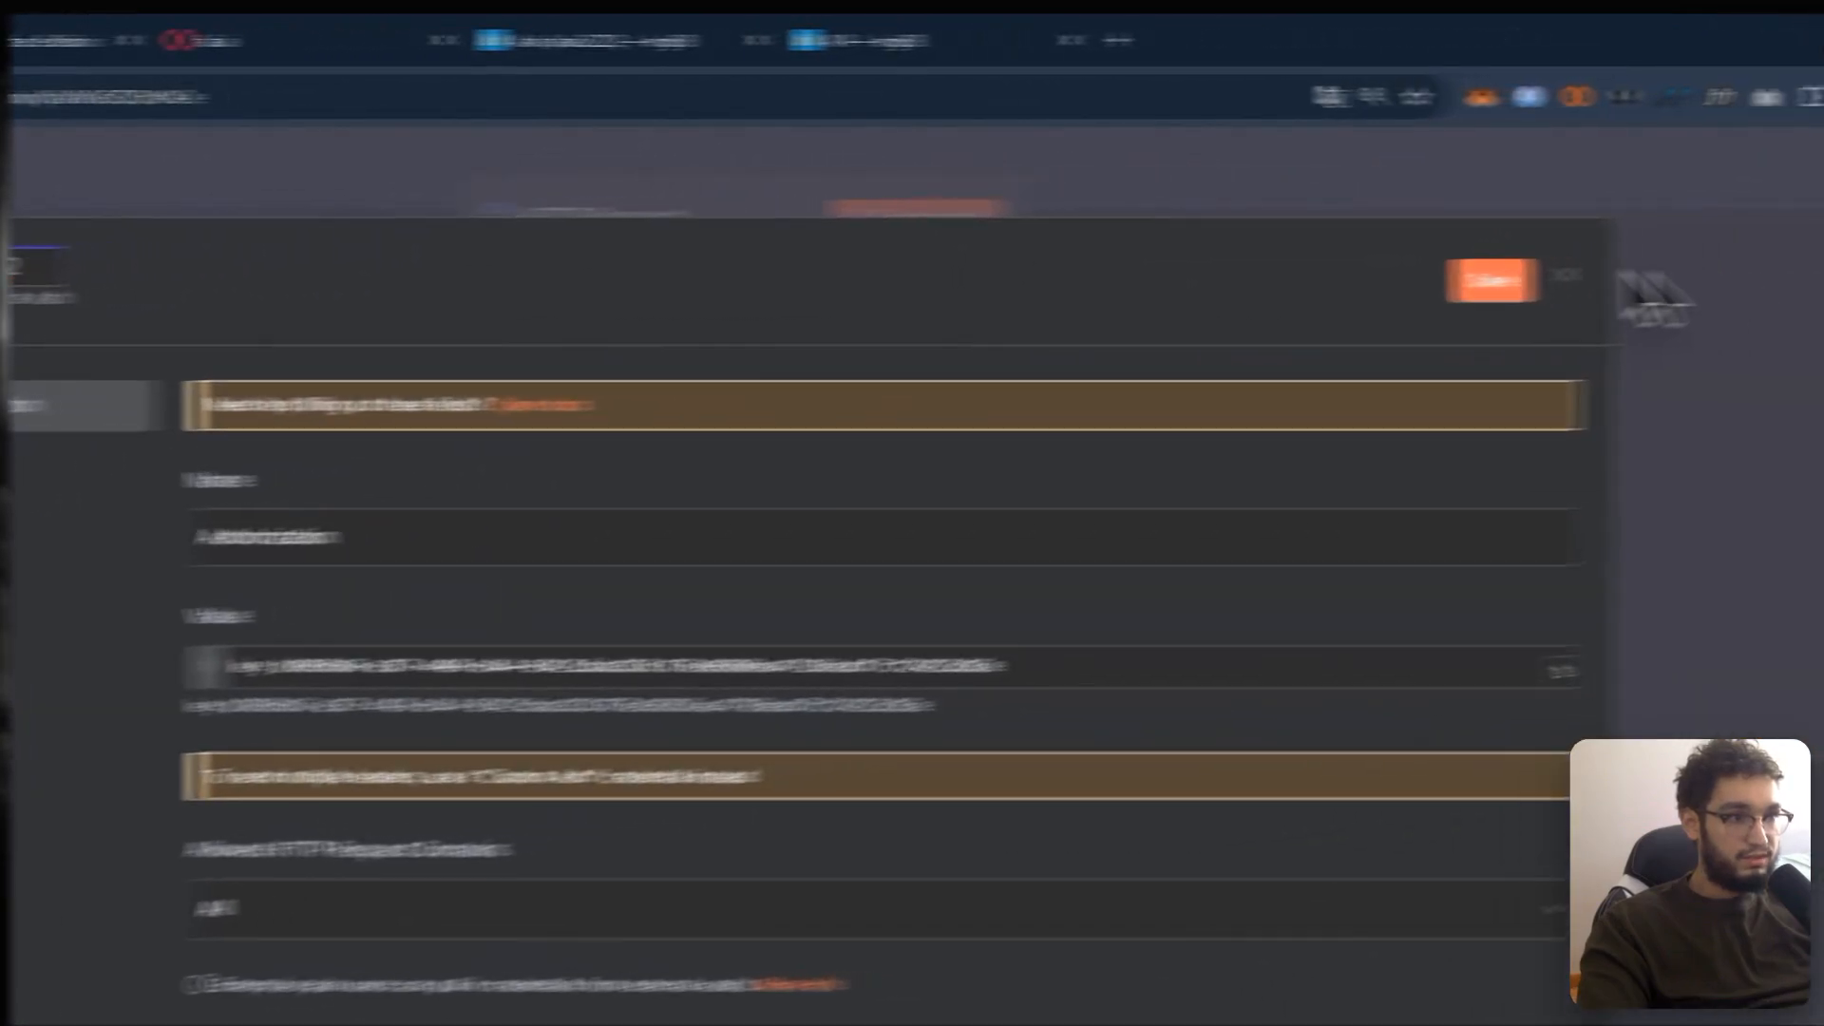
click(1295, 285)
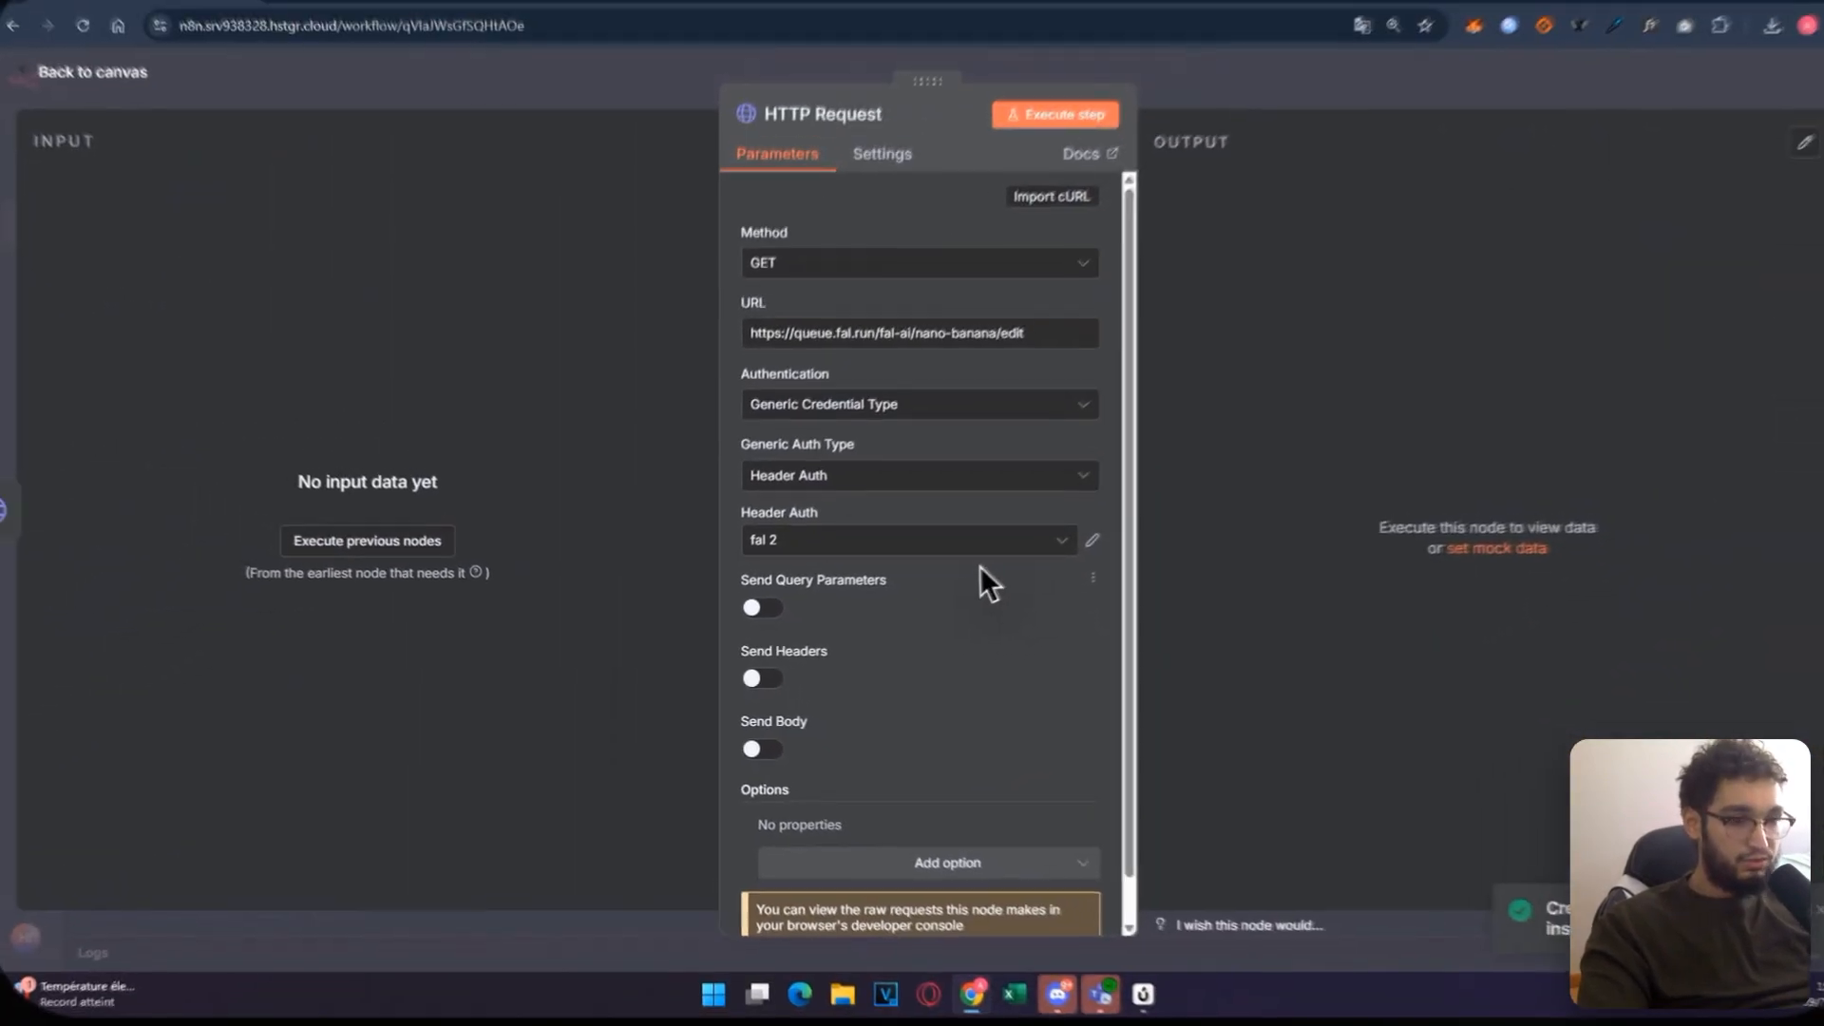
scroll(922, 561, down, 1)
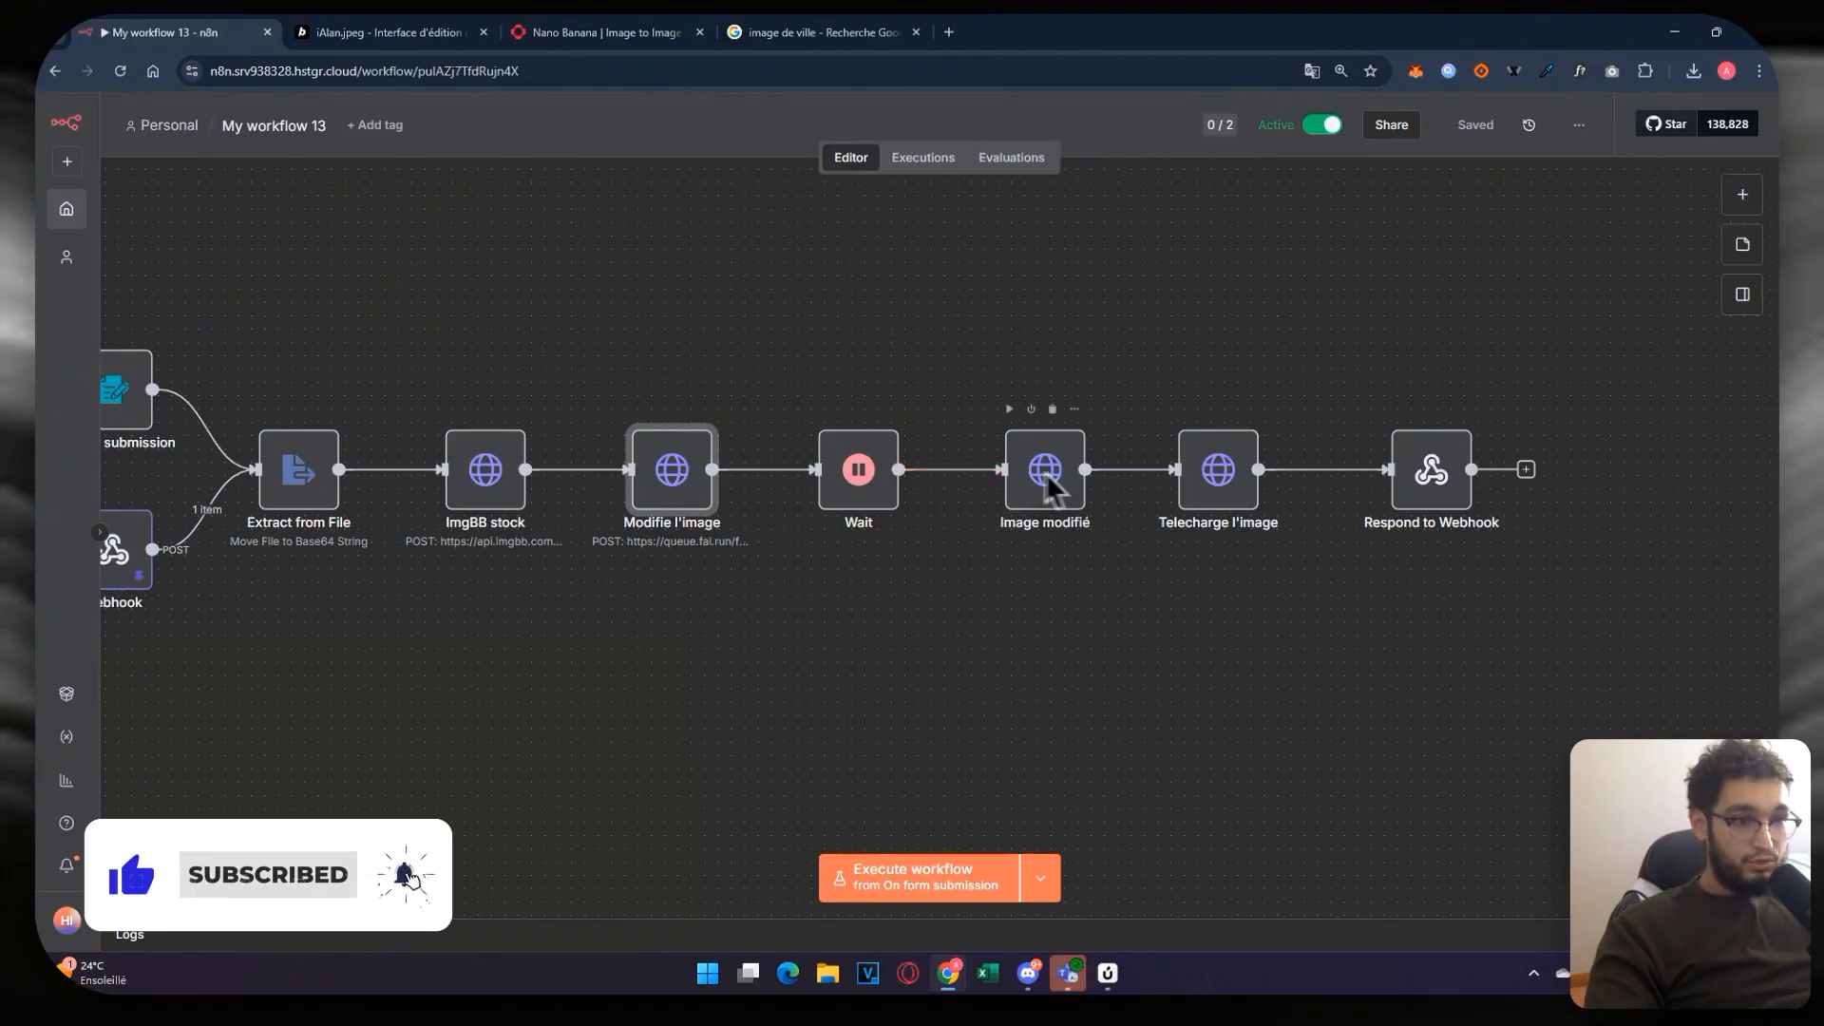
Step: Check the Image modifié node, remove the On form submission trigger, and save the workflow
double_click(1050, 480)
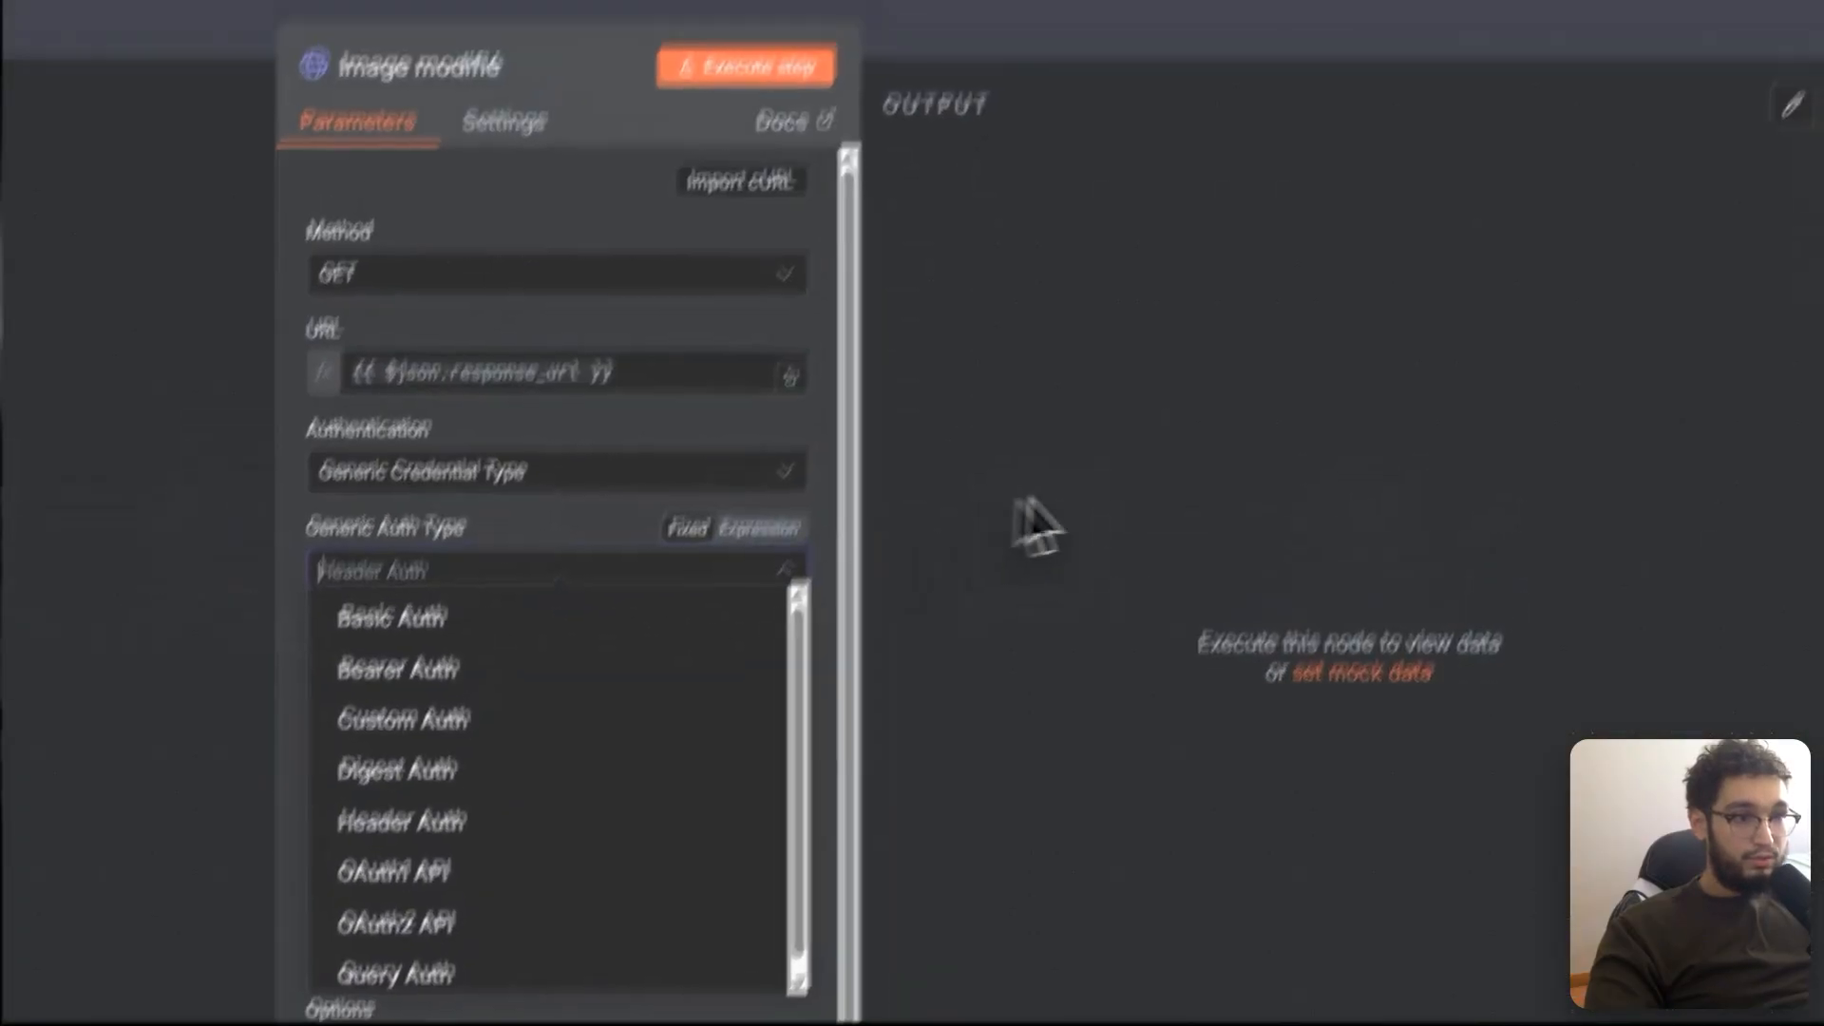
click(992, 31)
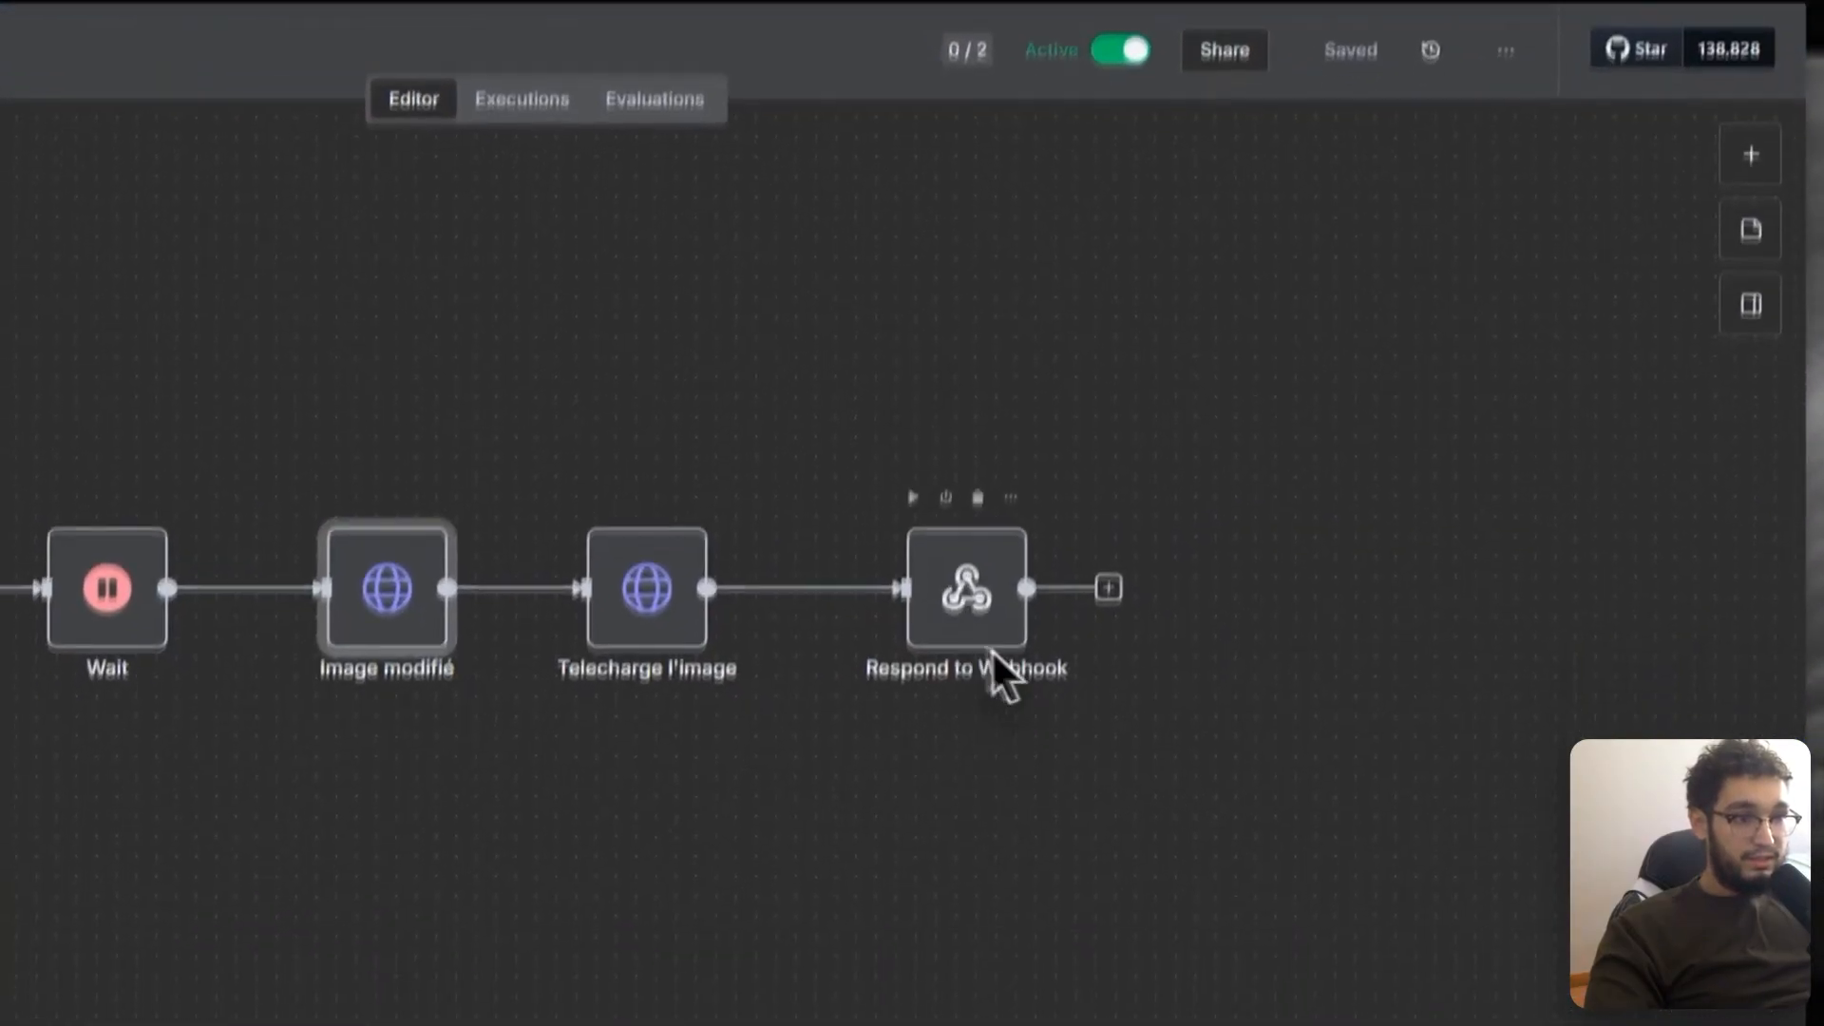
scroll(988, 650, up, 3)
scroll(979, 646, down, 5)
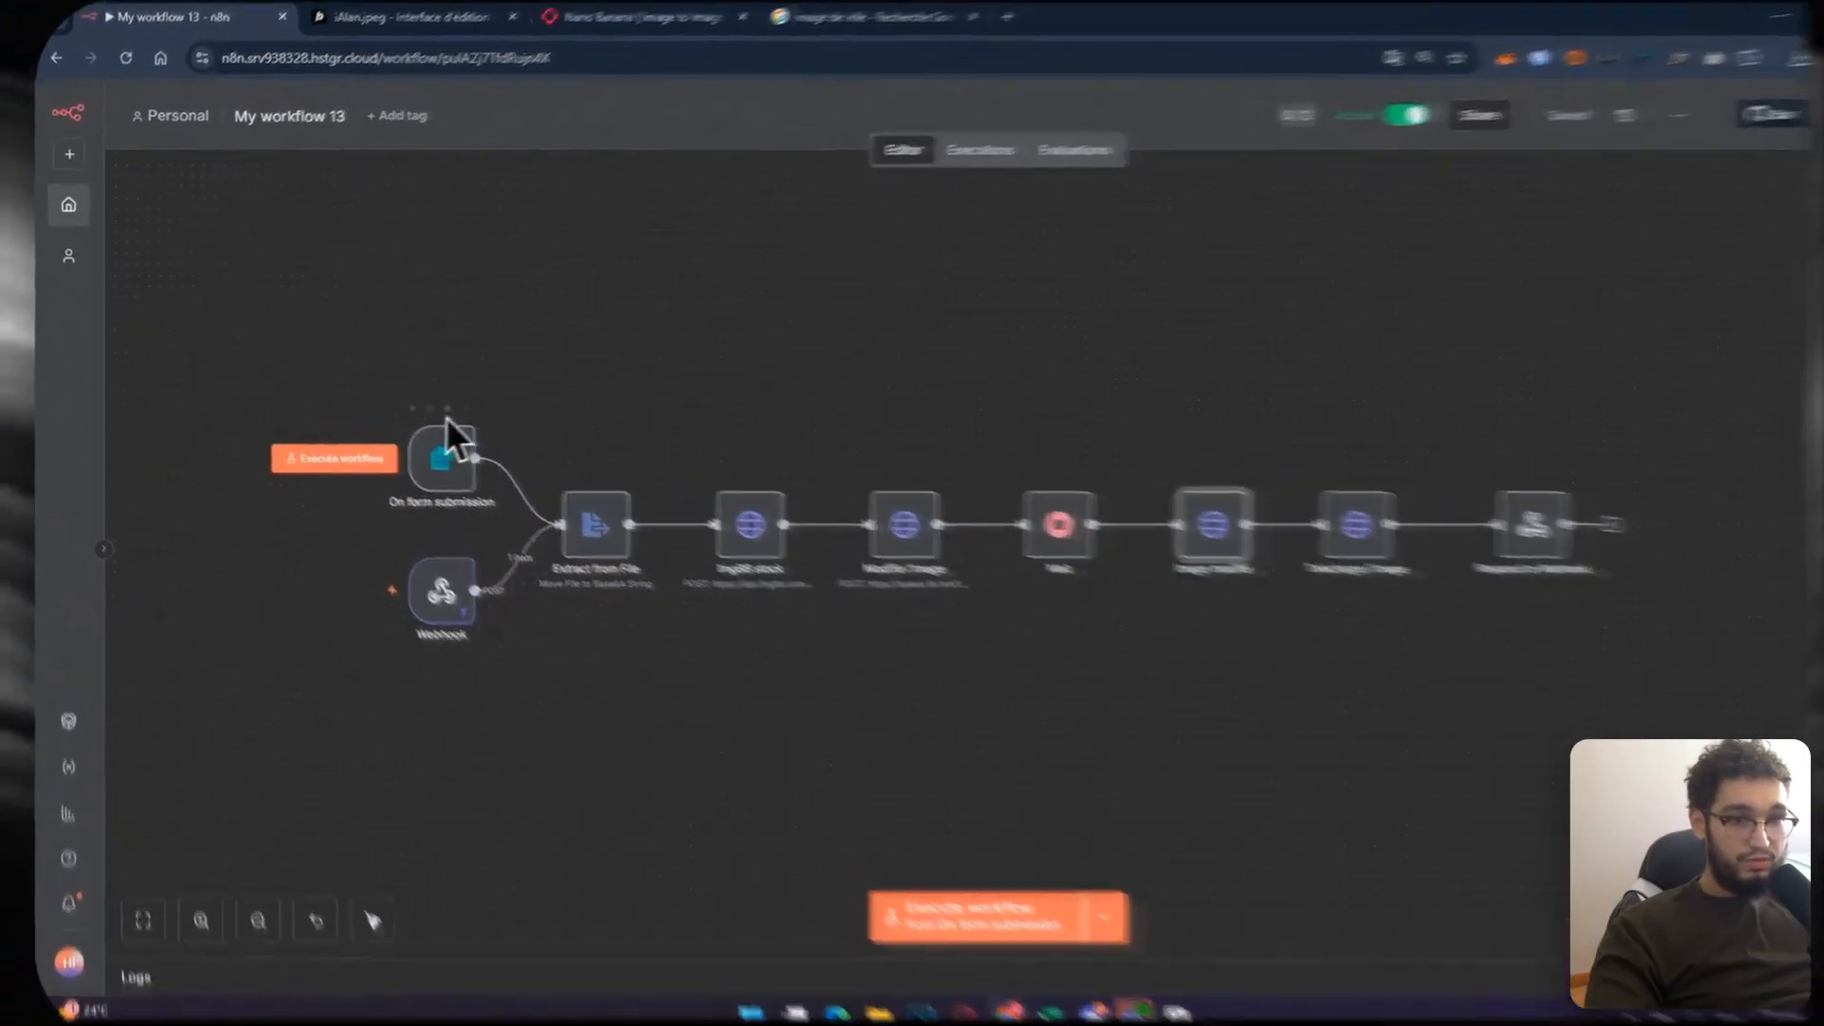
click(578, 452)
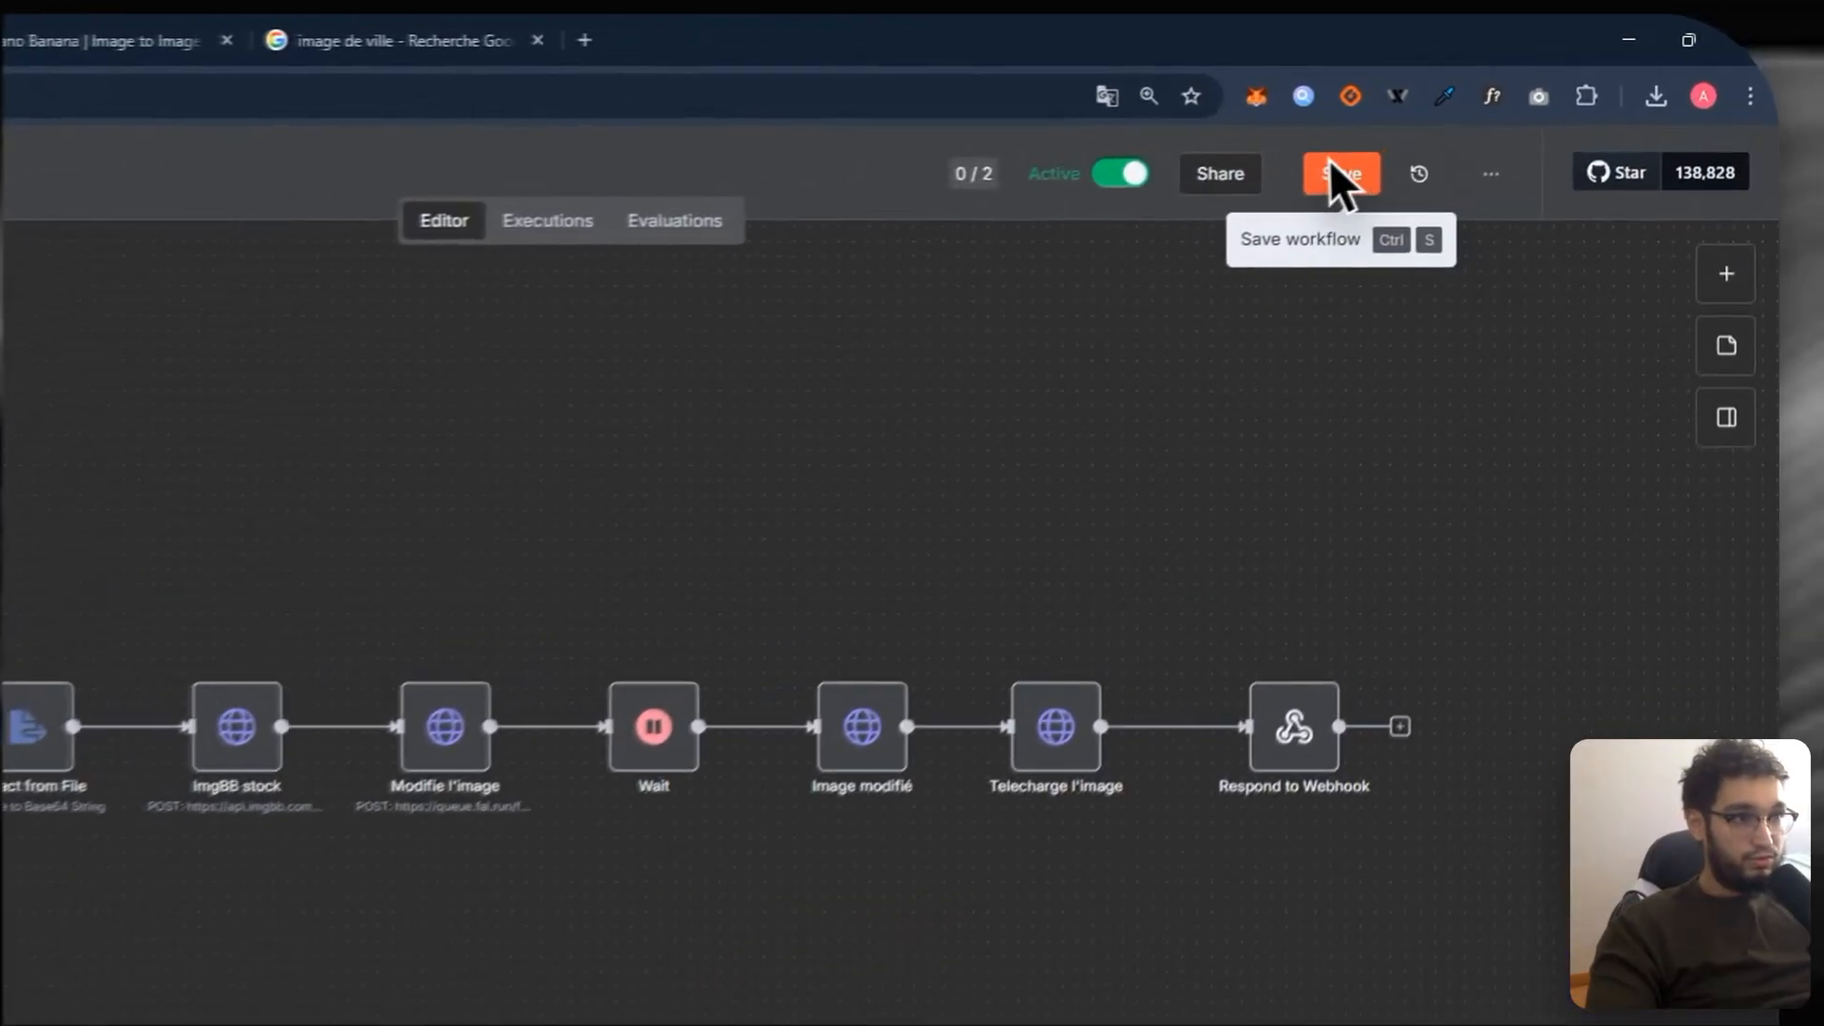
click(1484, 126)
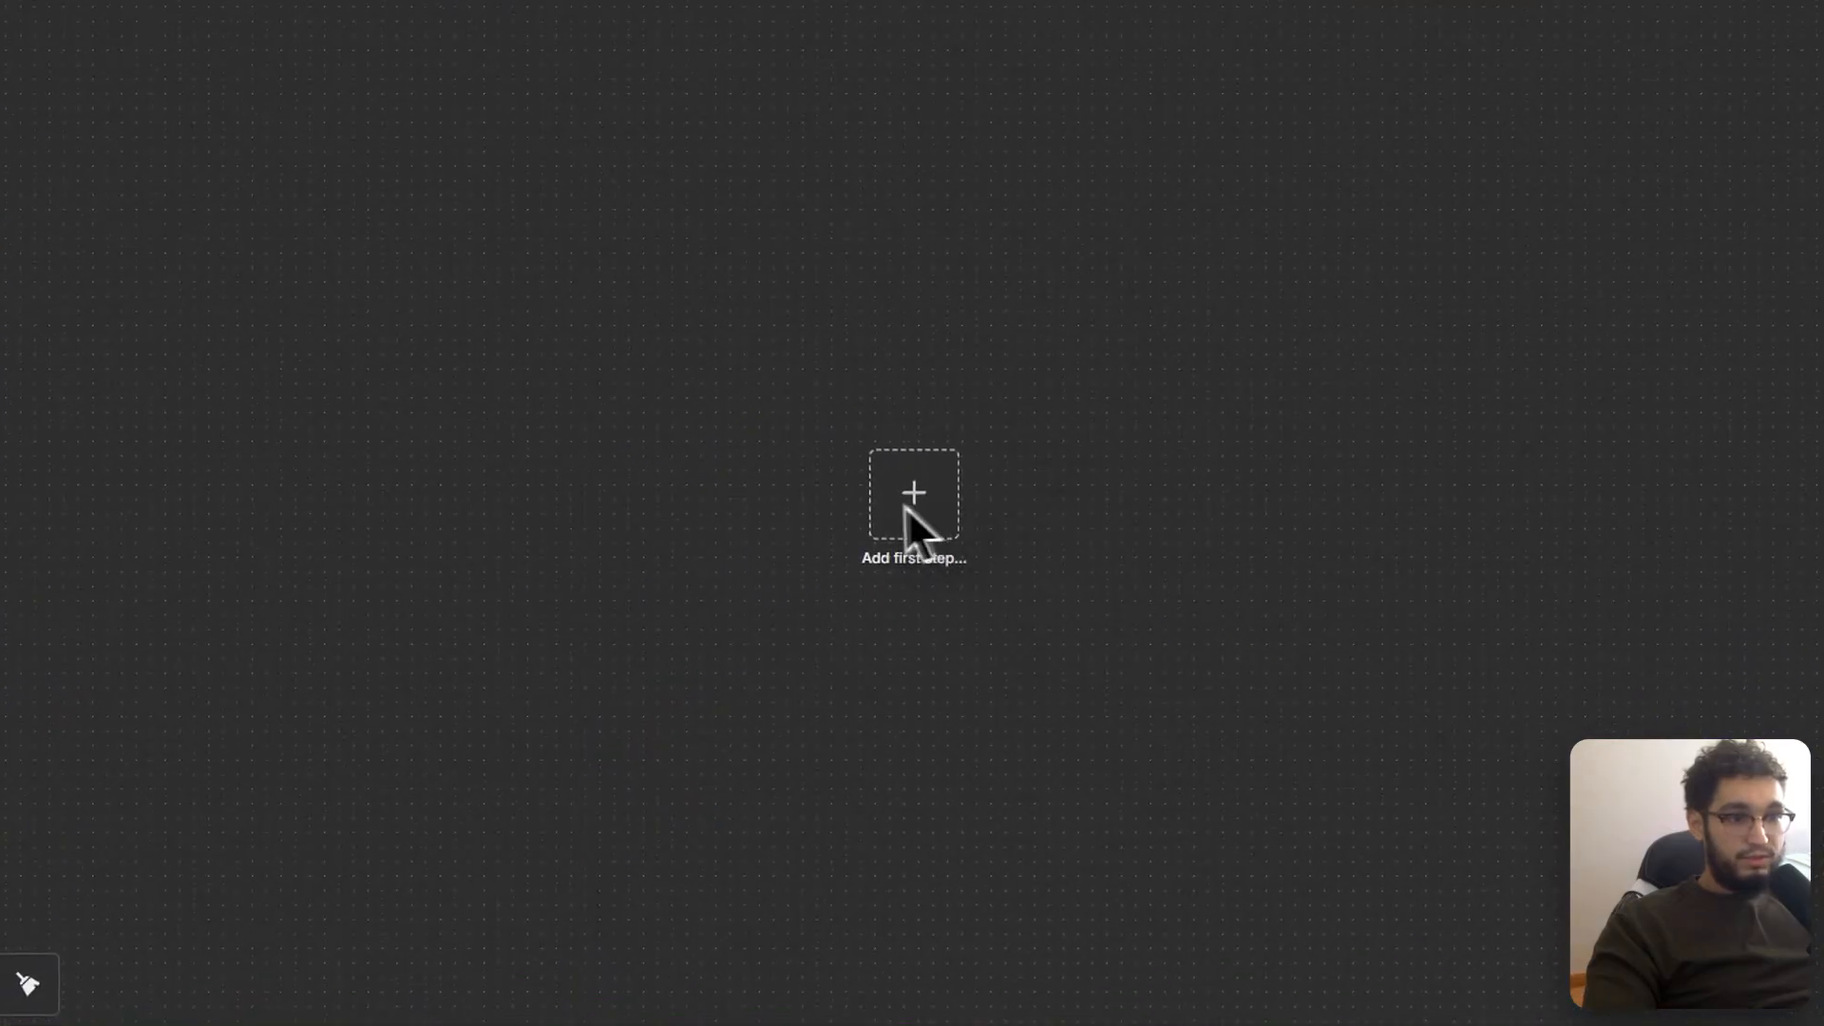
Step: Add a Webhook trigger as the empty workflow's first step
click(759, 451)
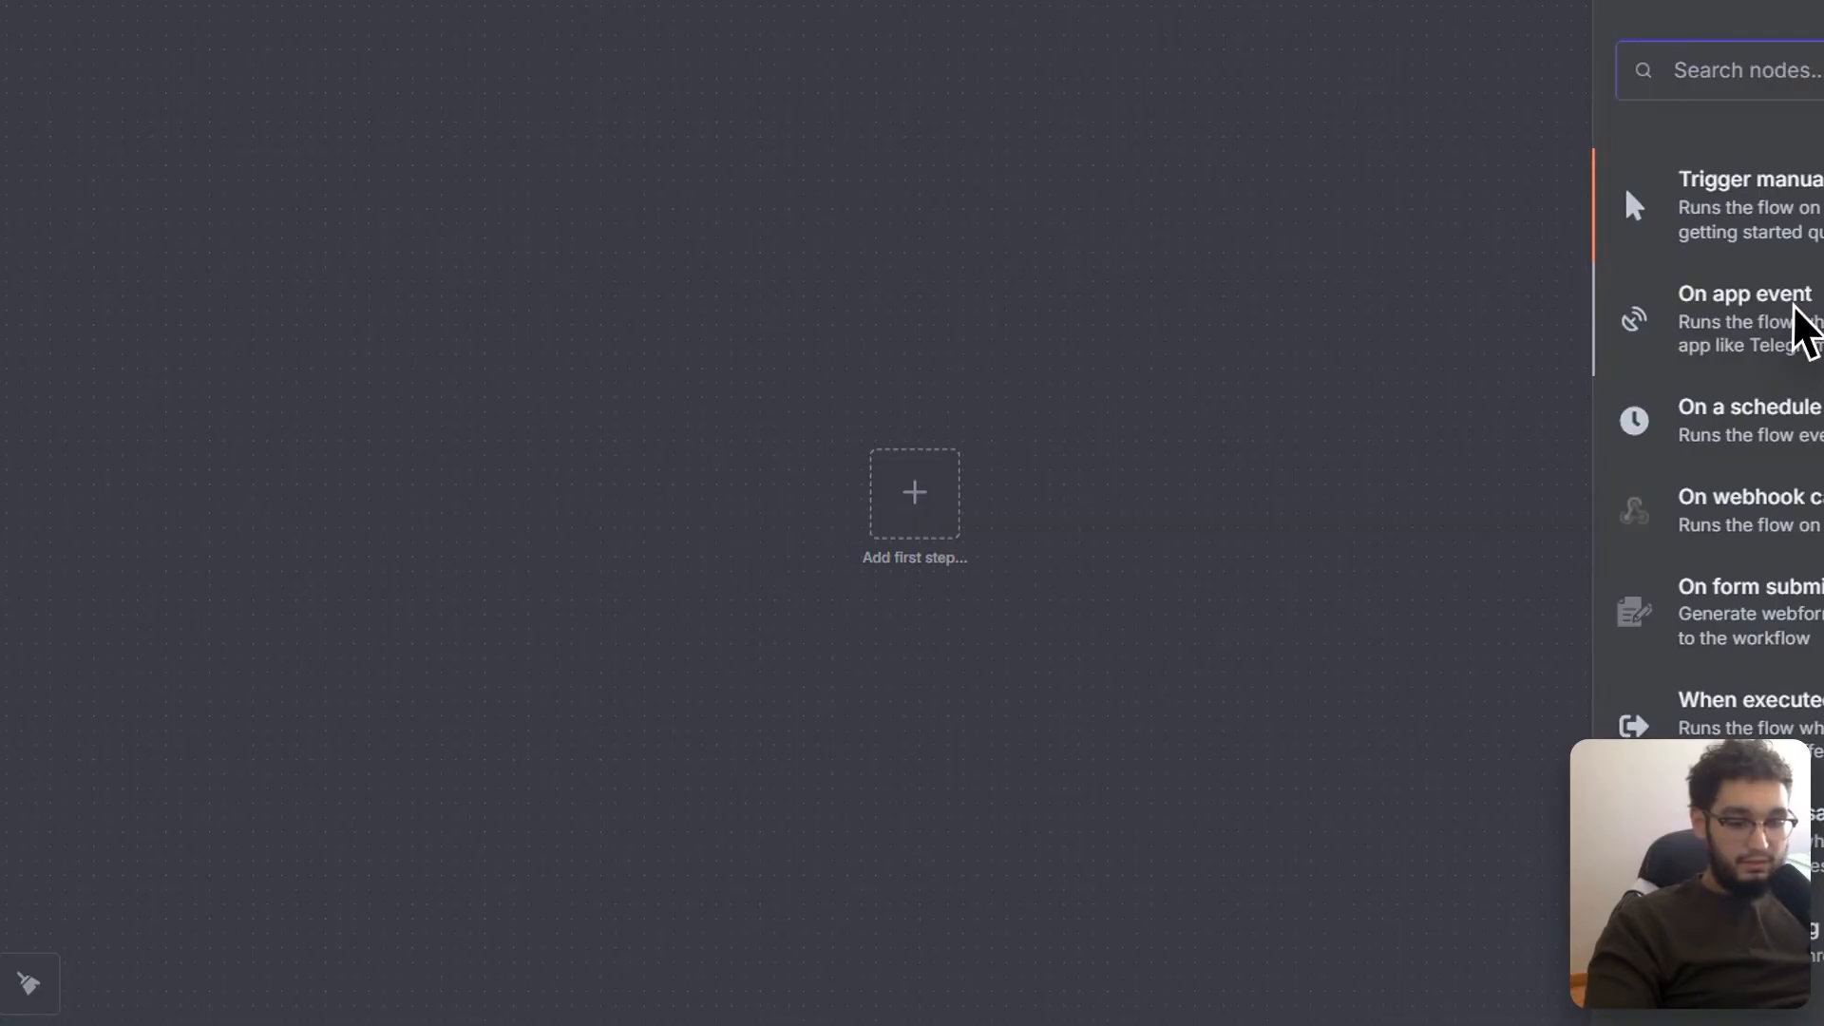
text(web)
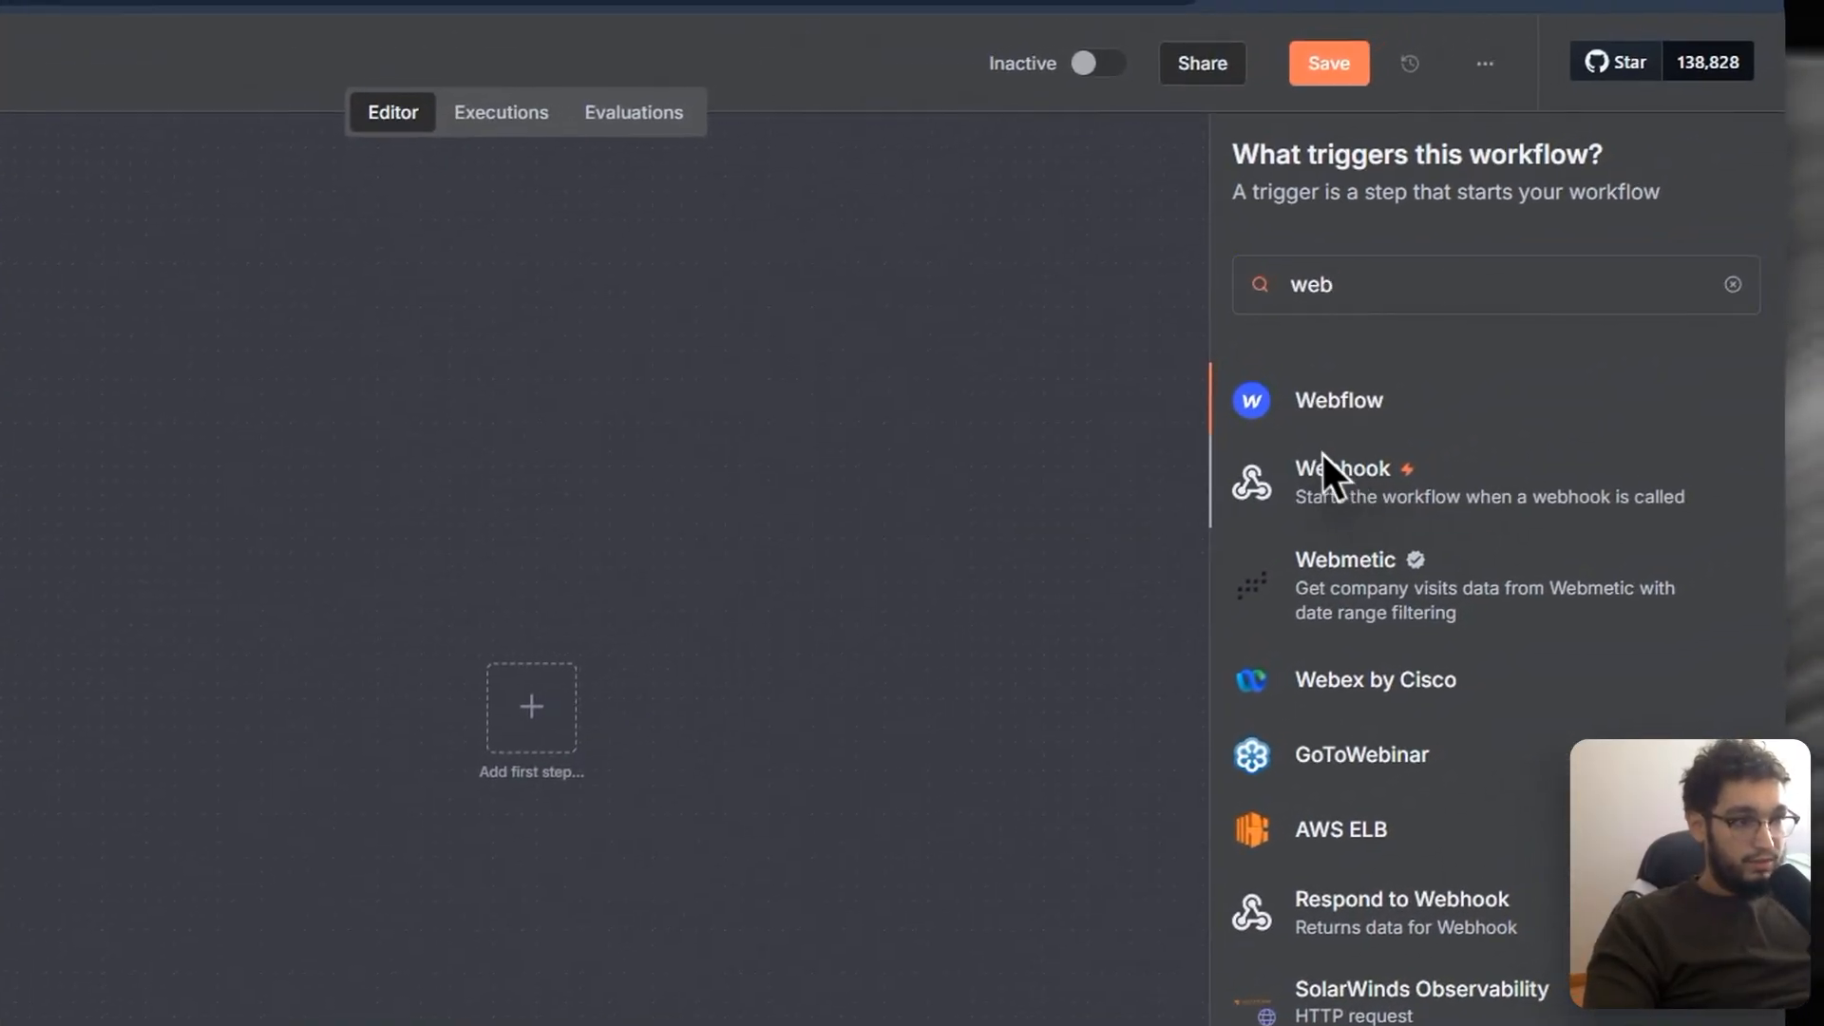
click(1330, 470)
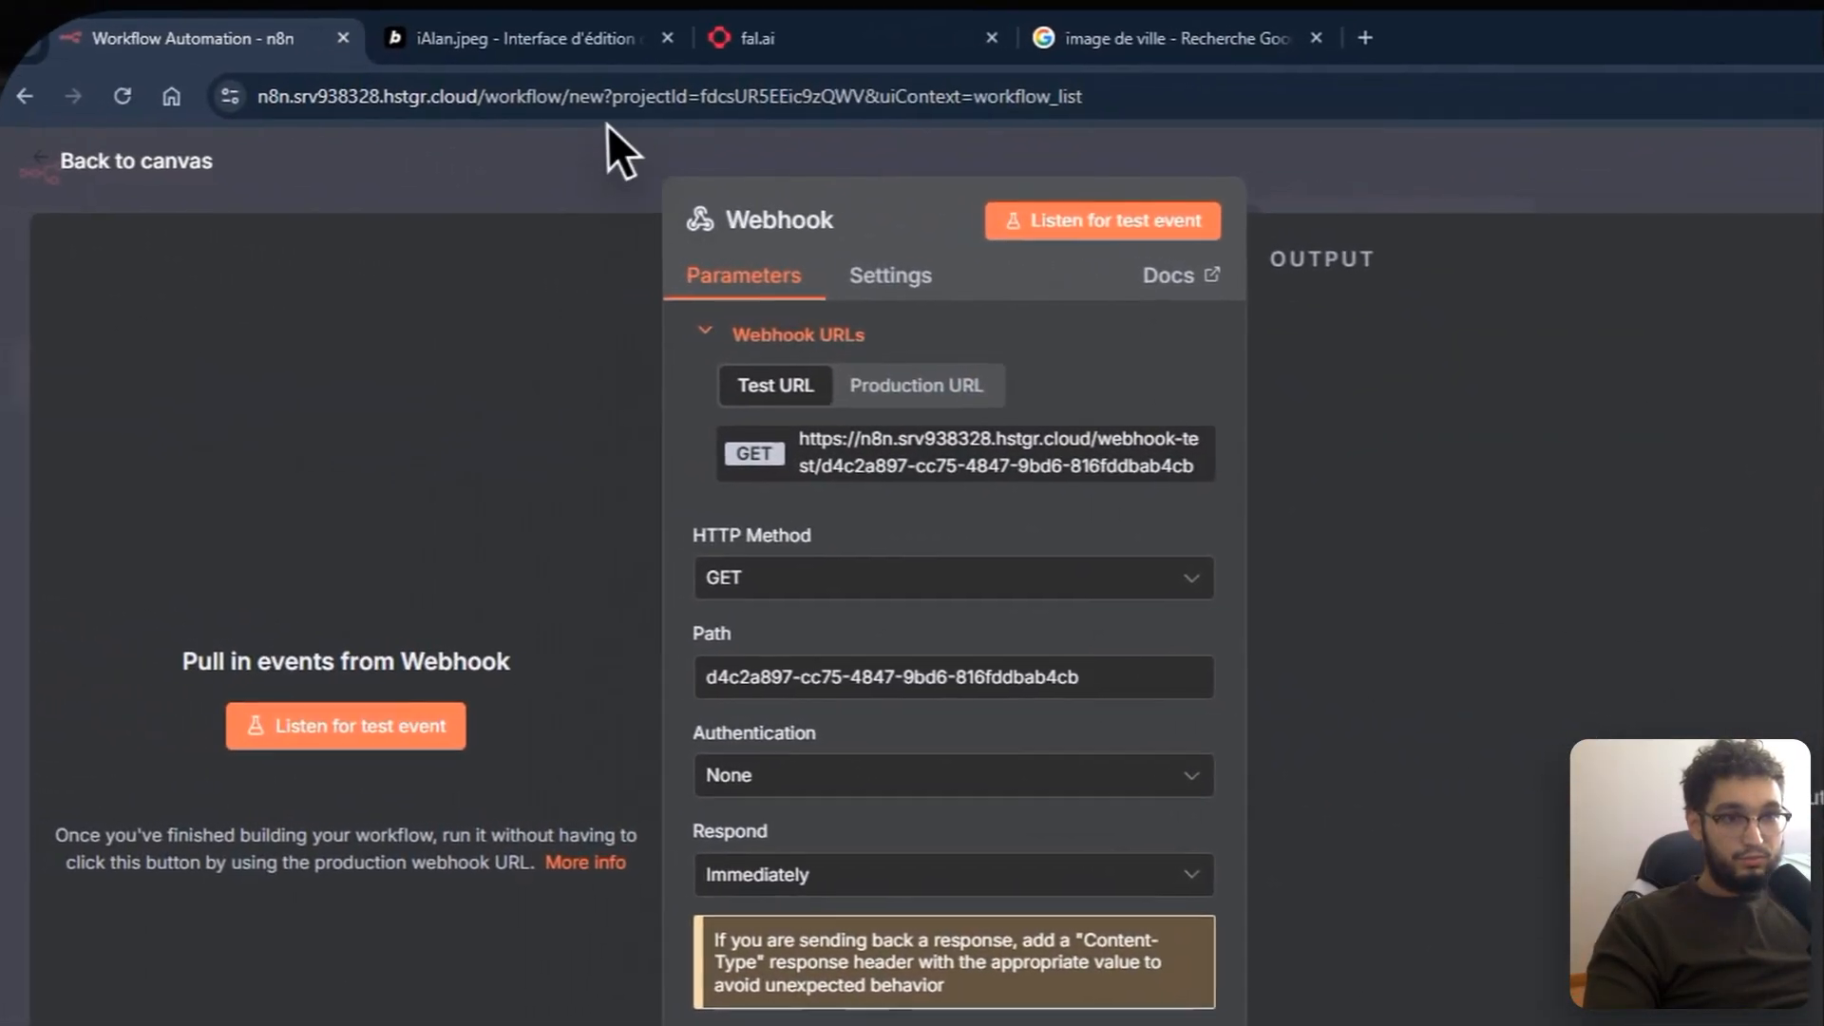
click(608, 135)
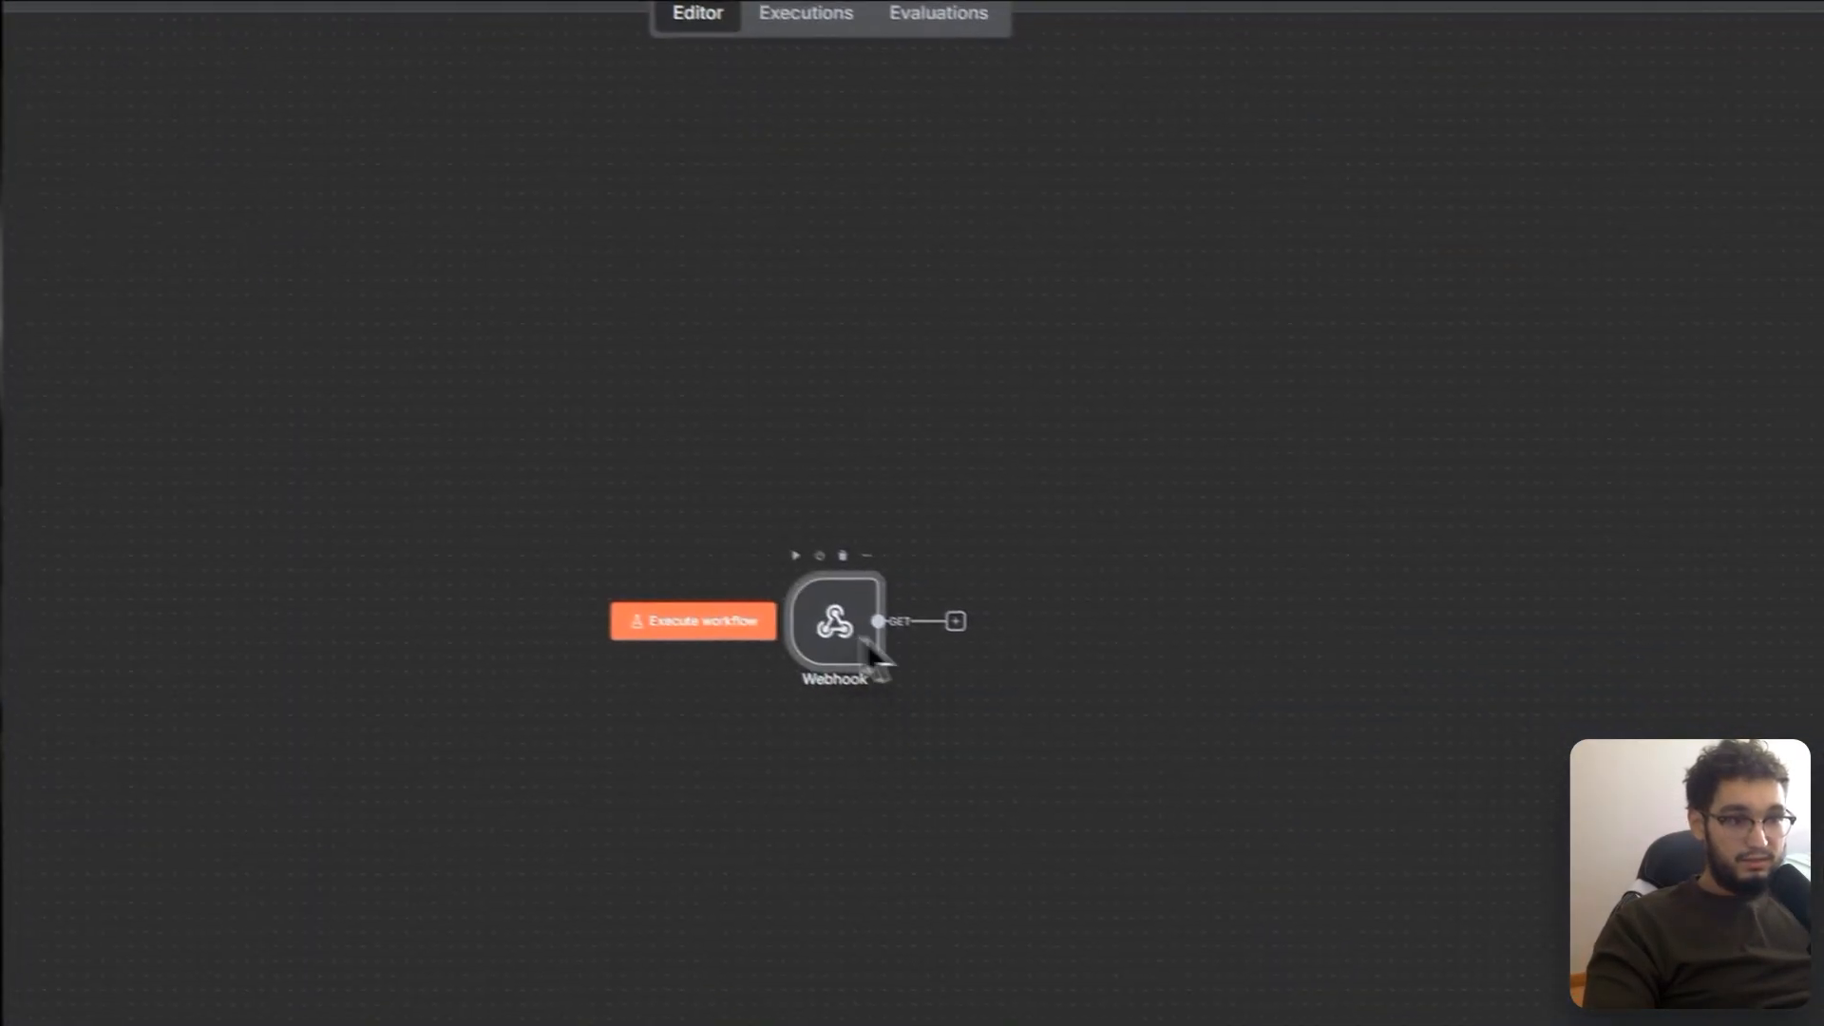
scroll(846, 648, up, 5)
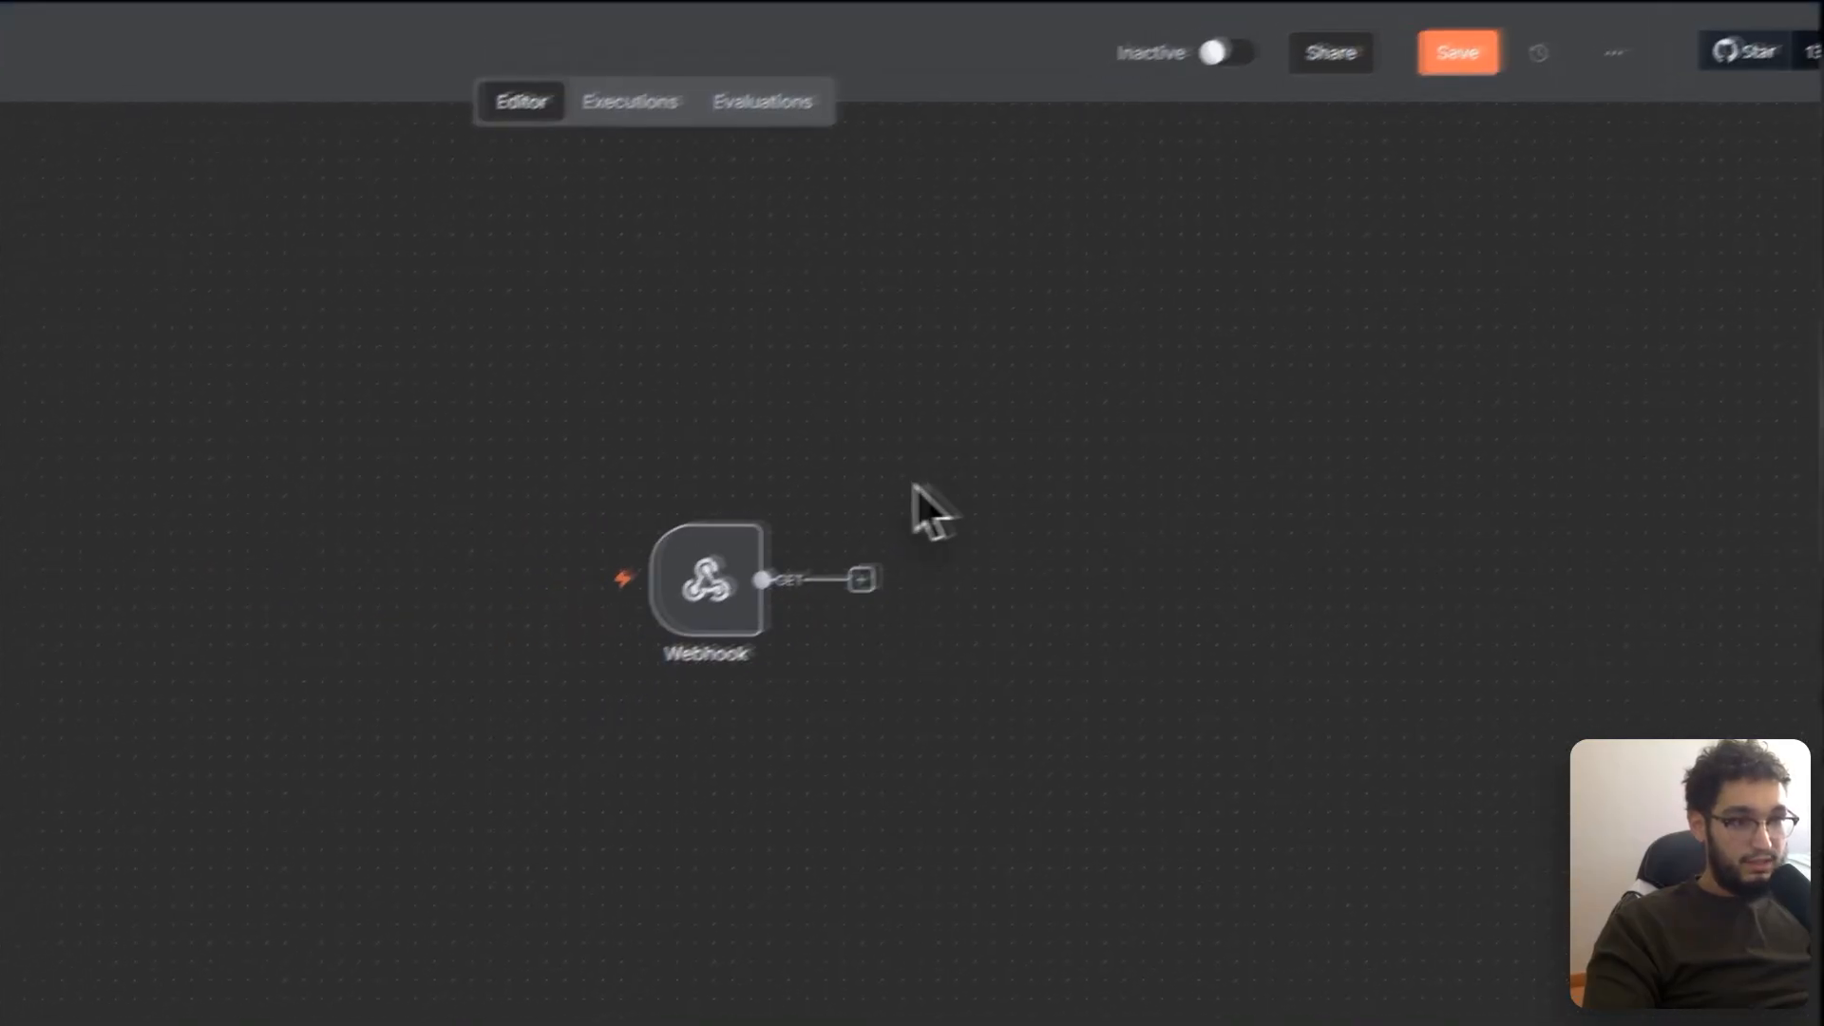
drag(914, 486, 718, 448)
scroll(729, 580, down, 2)
scroll(734, 568, up, 3)
Step: Add an Extract from File node after the Webhook, set to Move File to Base64 String
click(785, 653)
scroll(929, 601, down, 2)
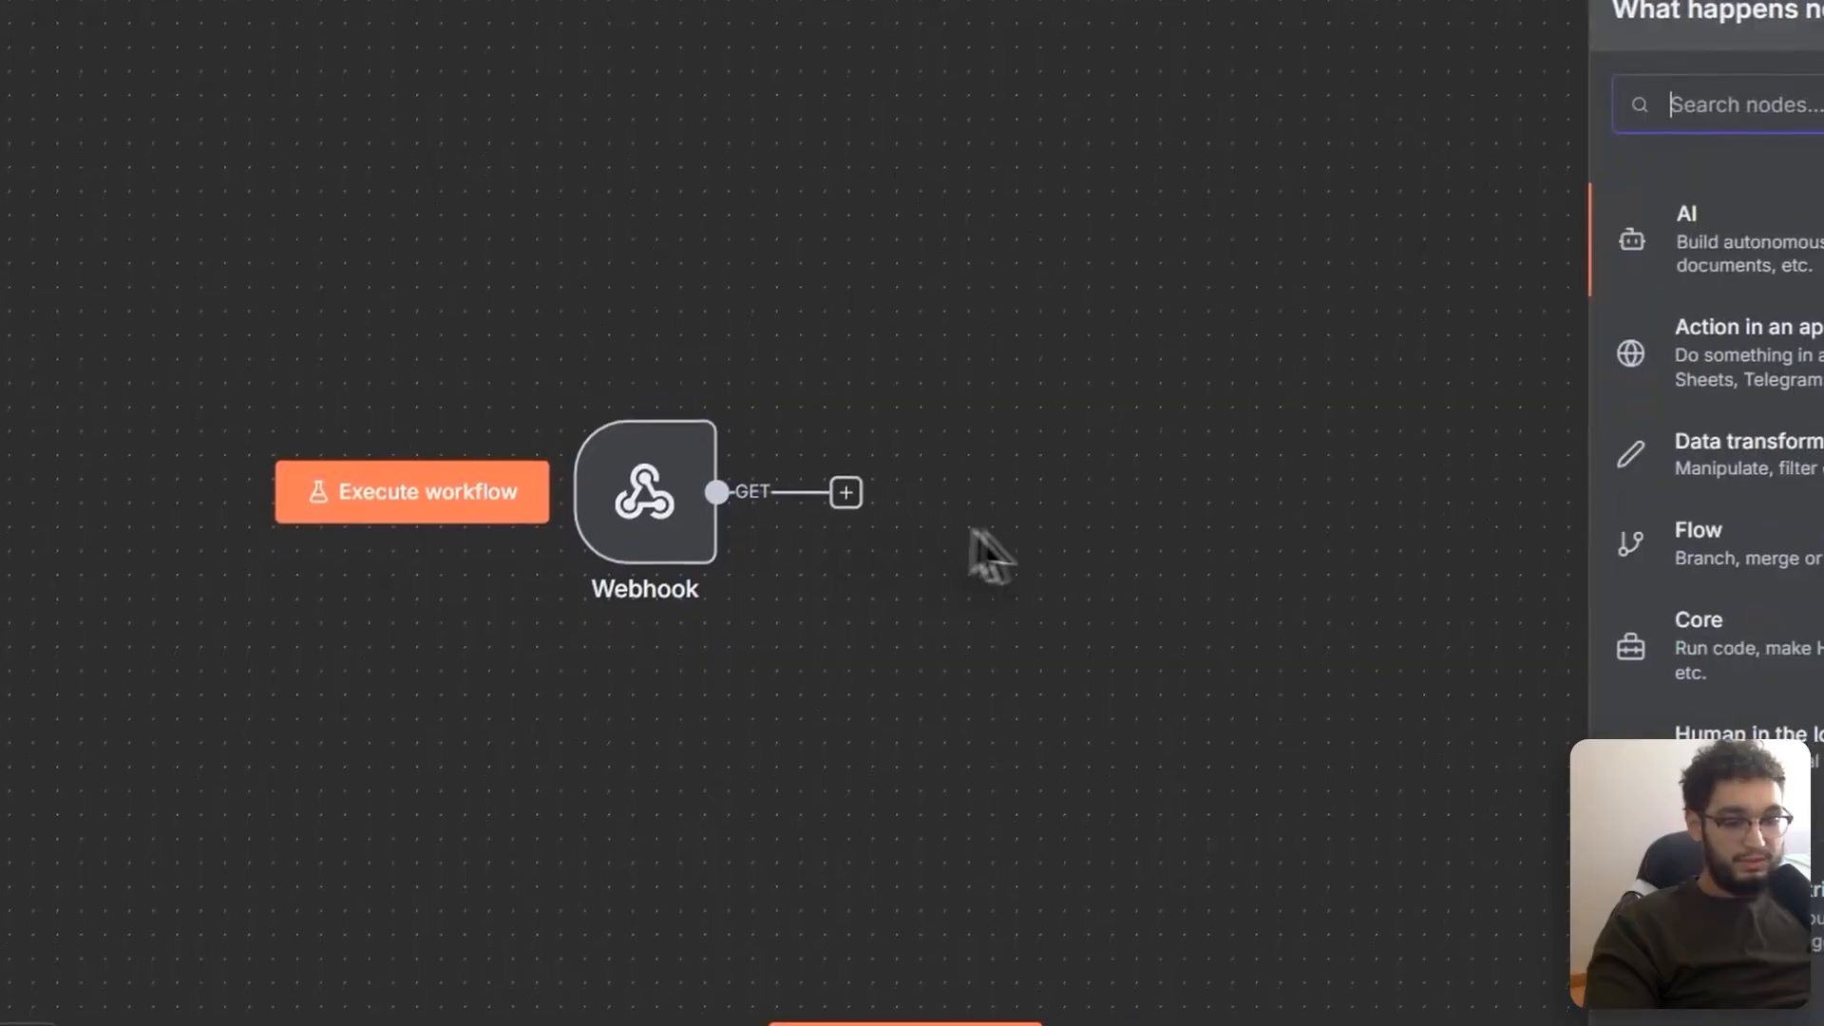
text(extr)
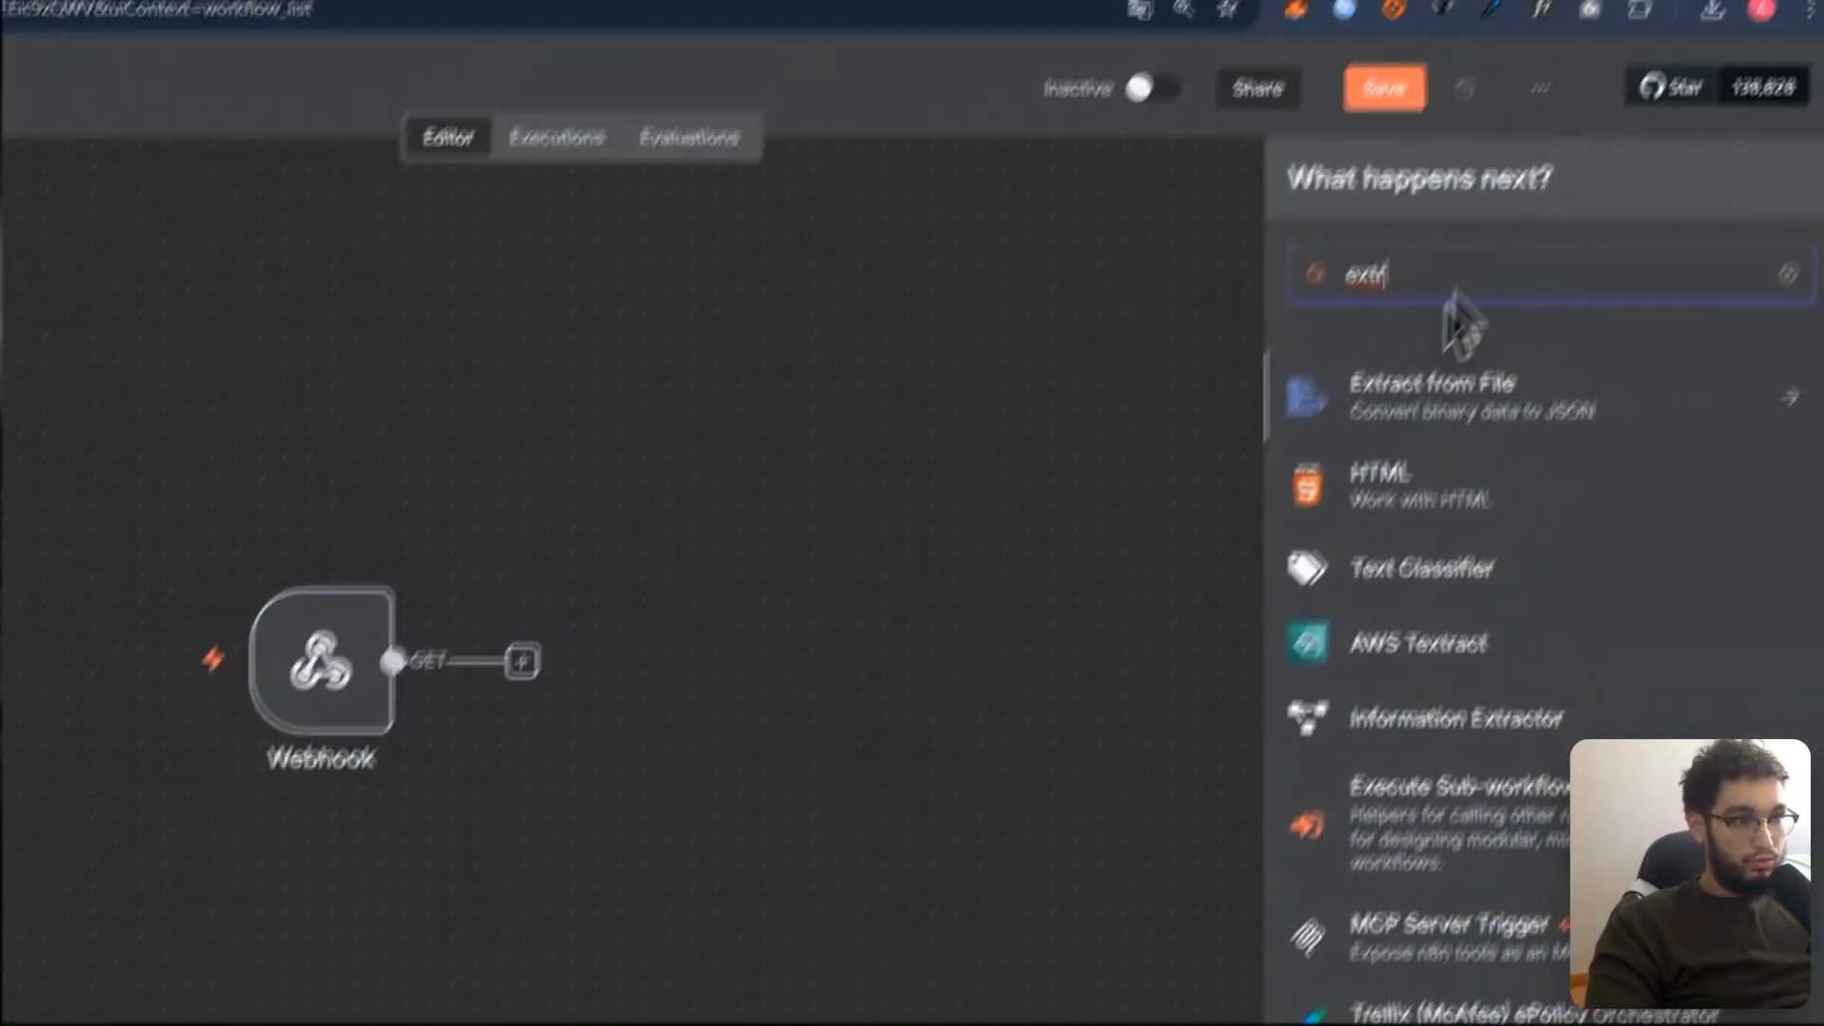
click(1396, 391)
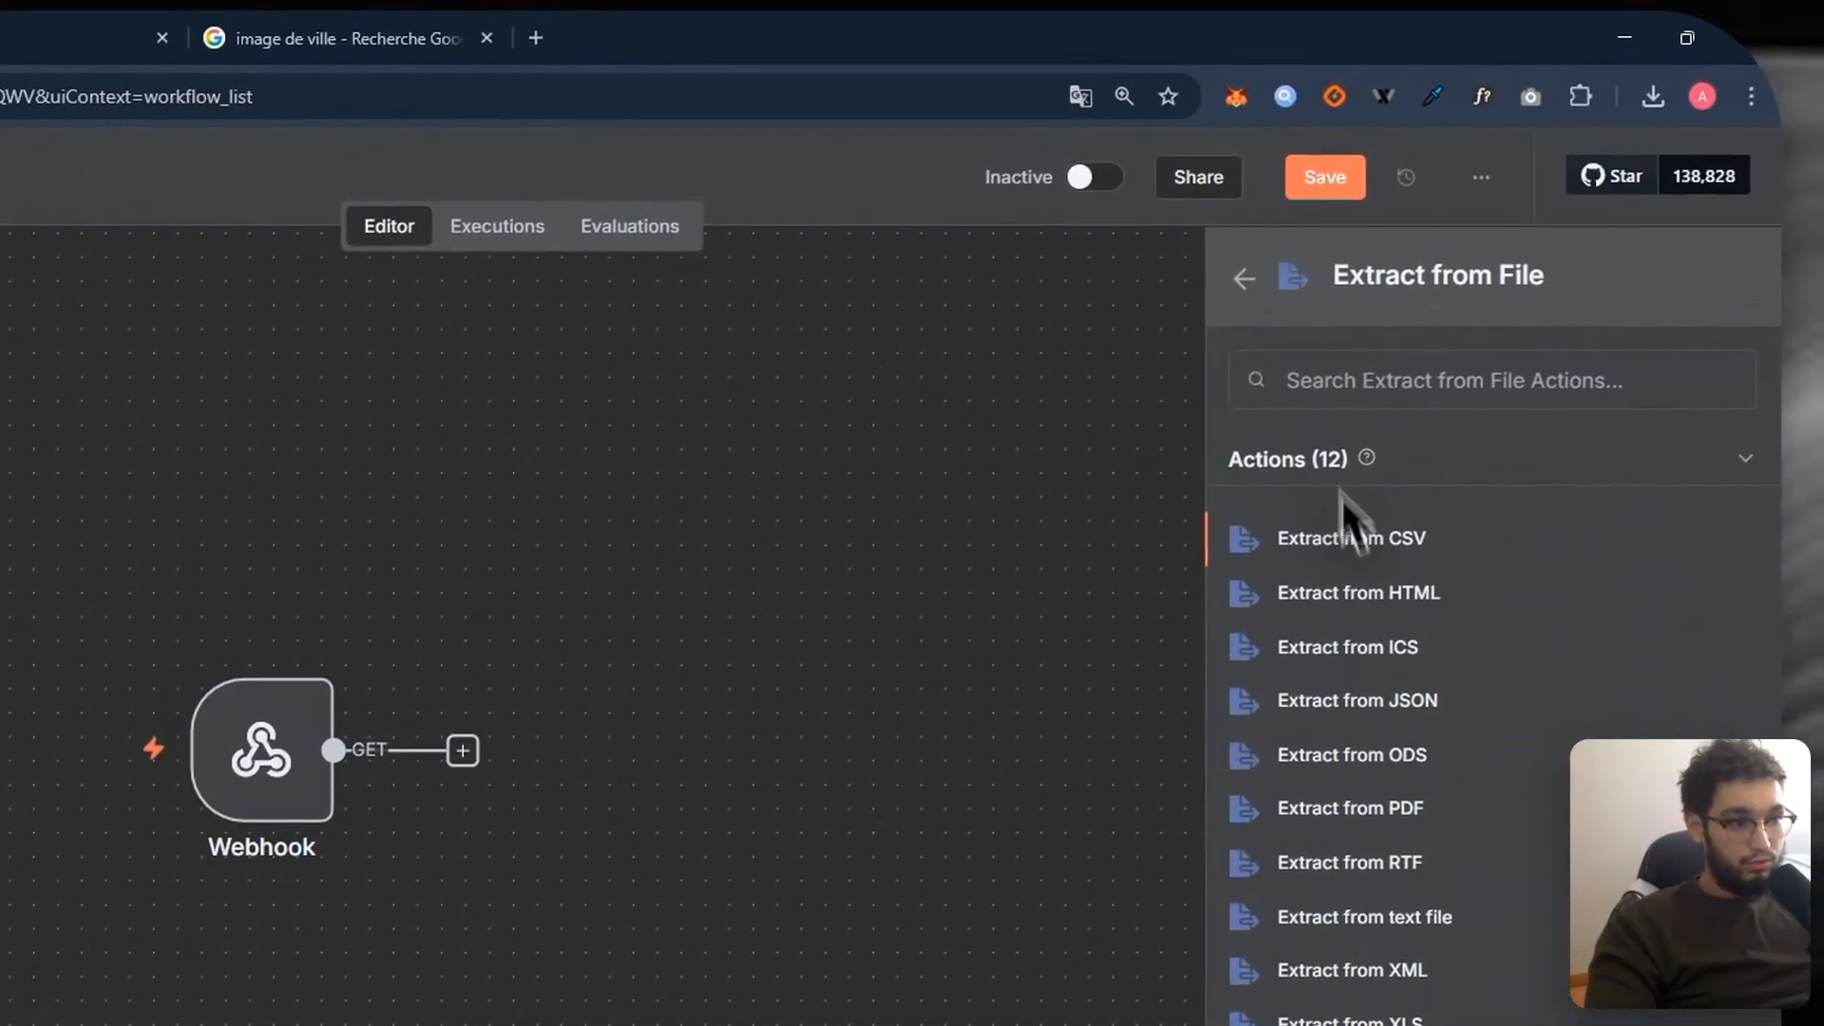
click(1339, 684)
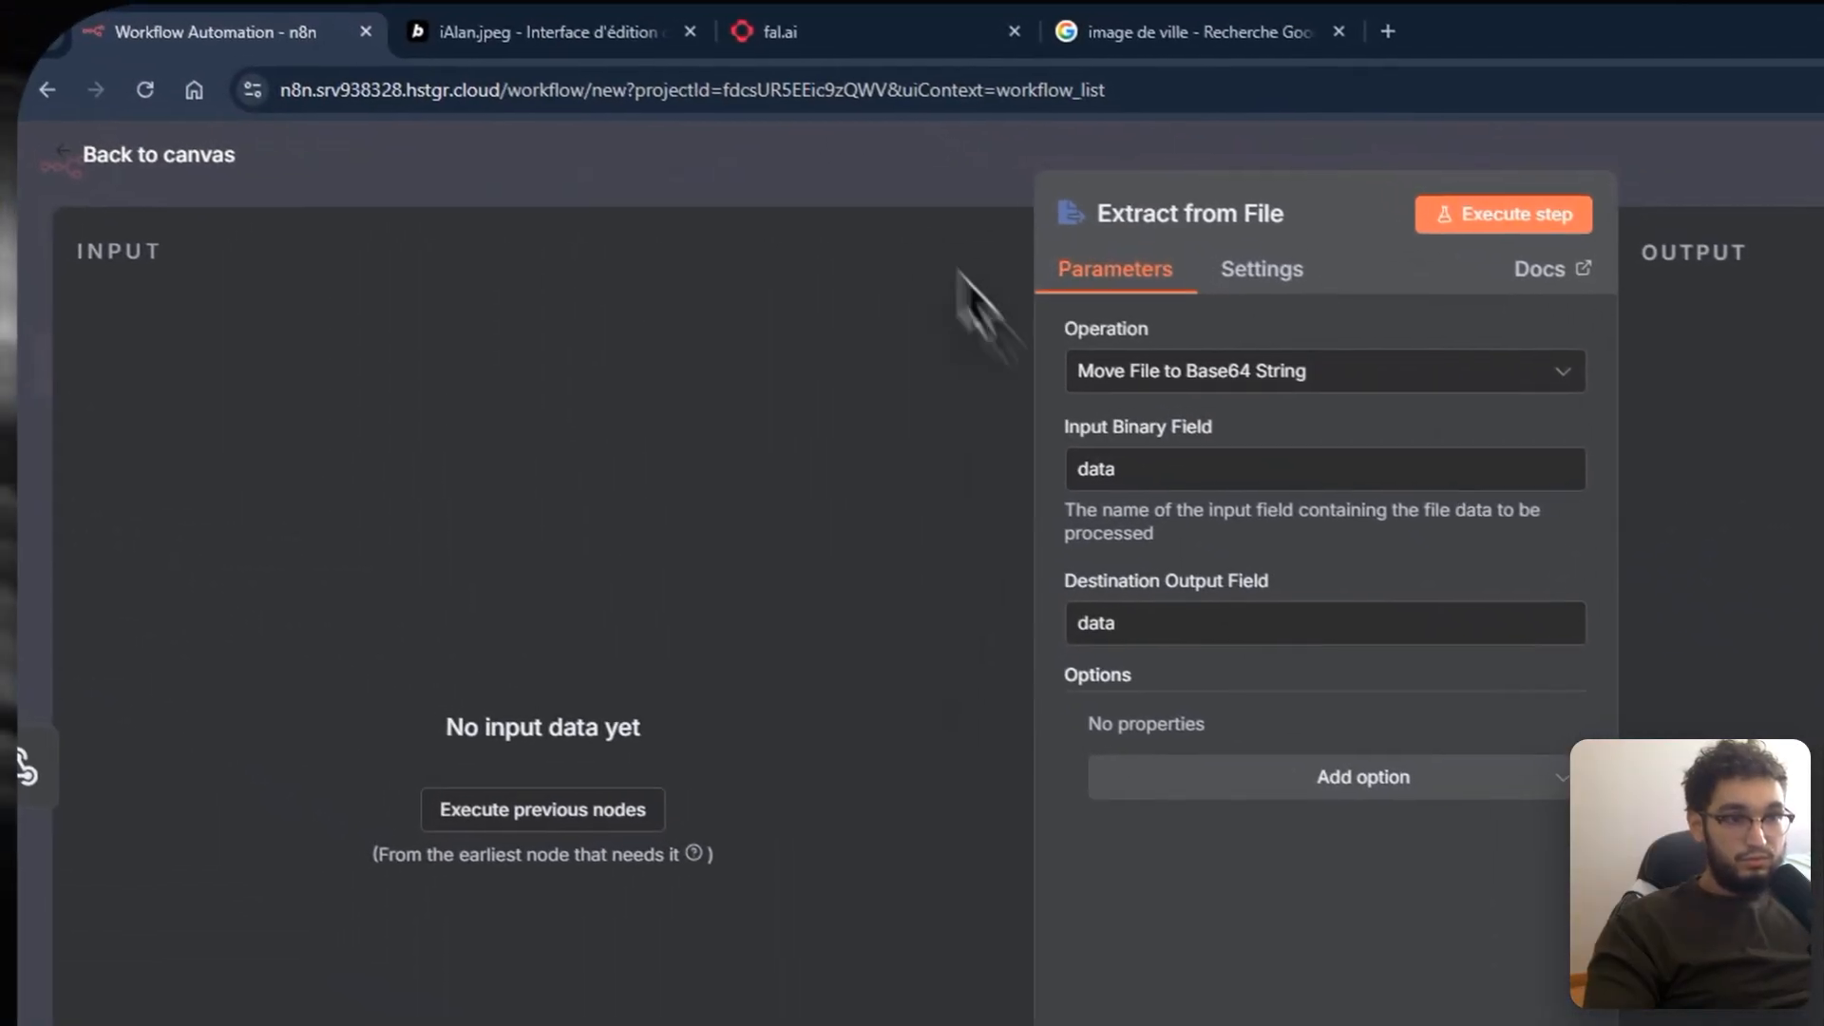
click(935, 178)
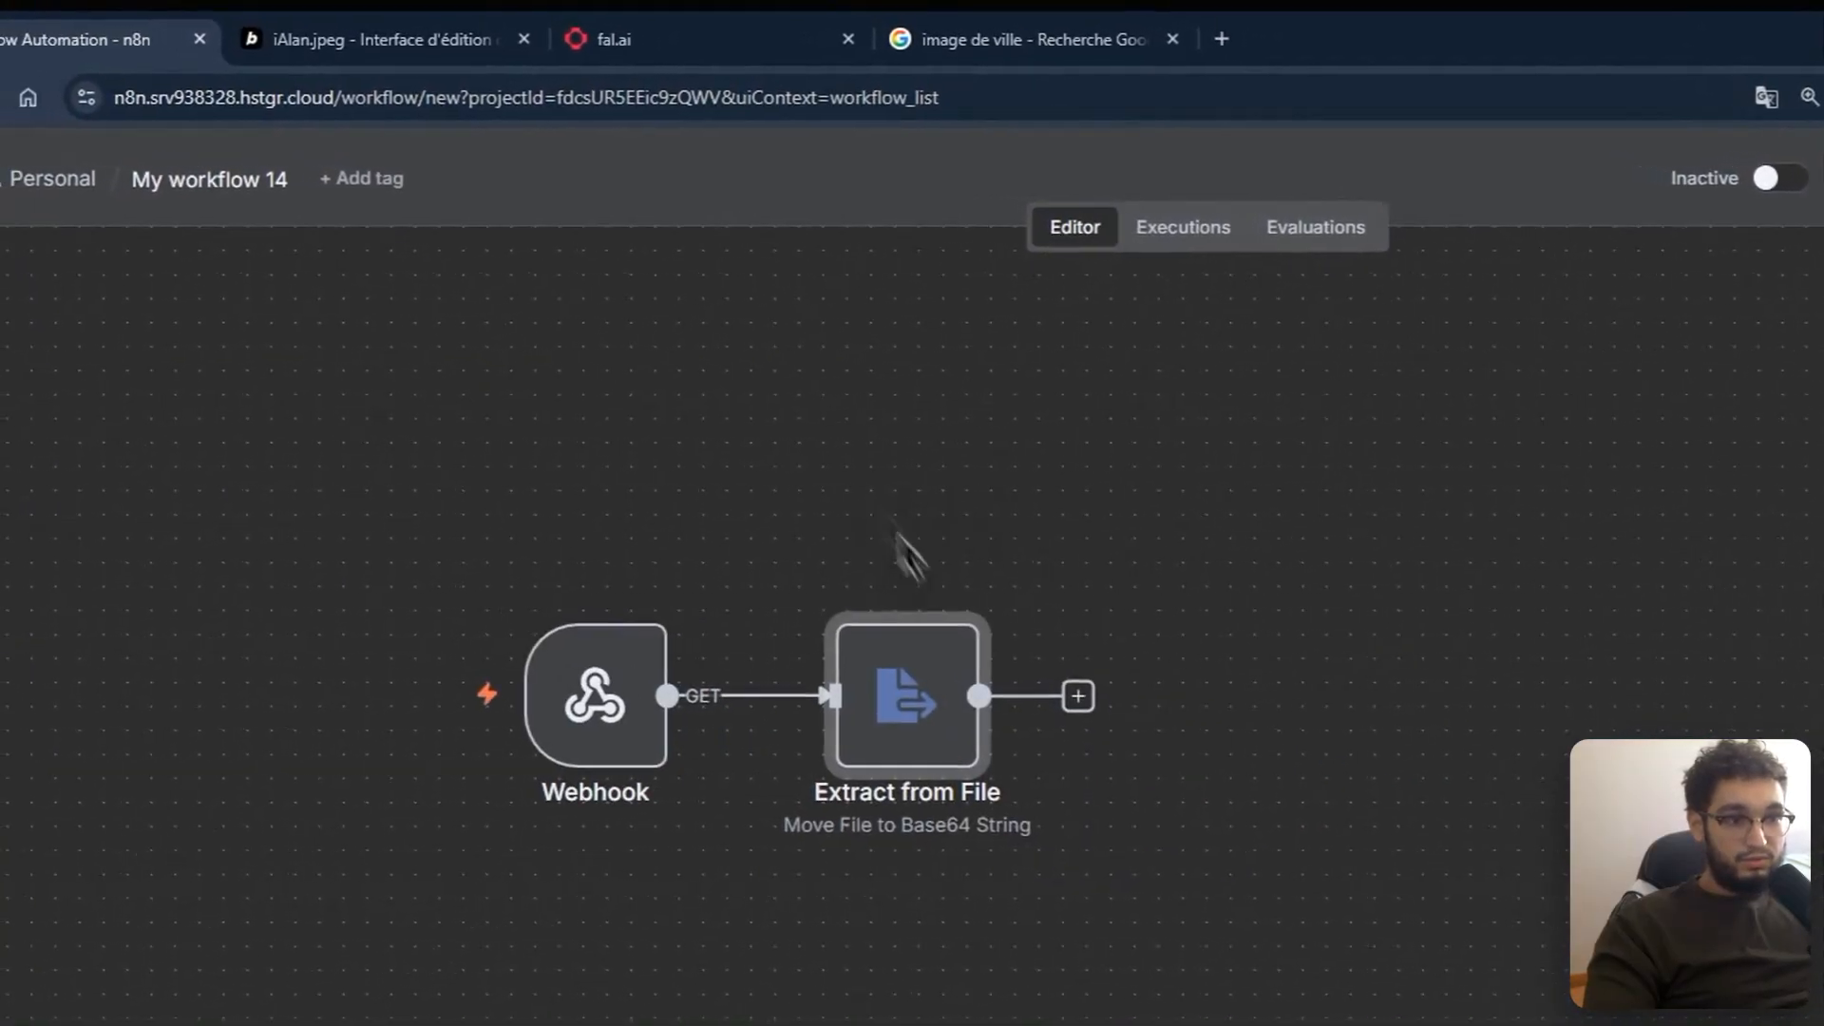
Step: Add an HTTP Request node after Extract from File and rename it 'imagebb'
click(902, 515)
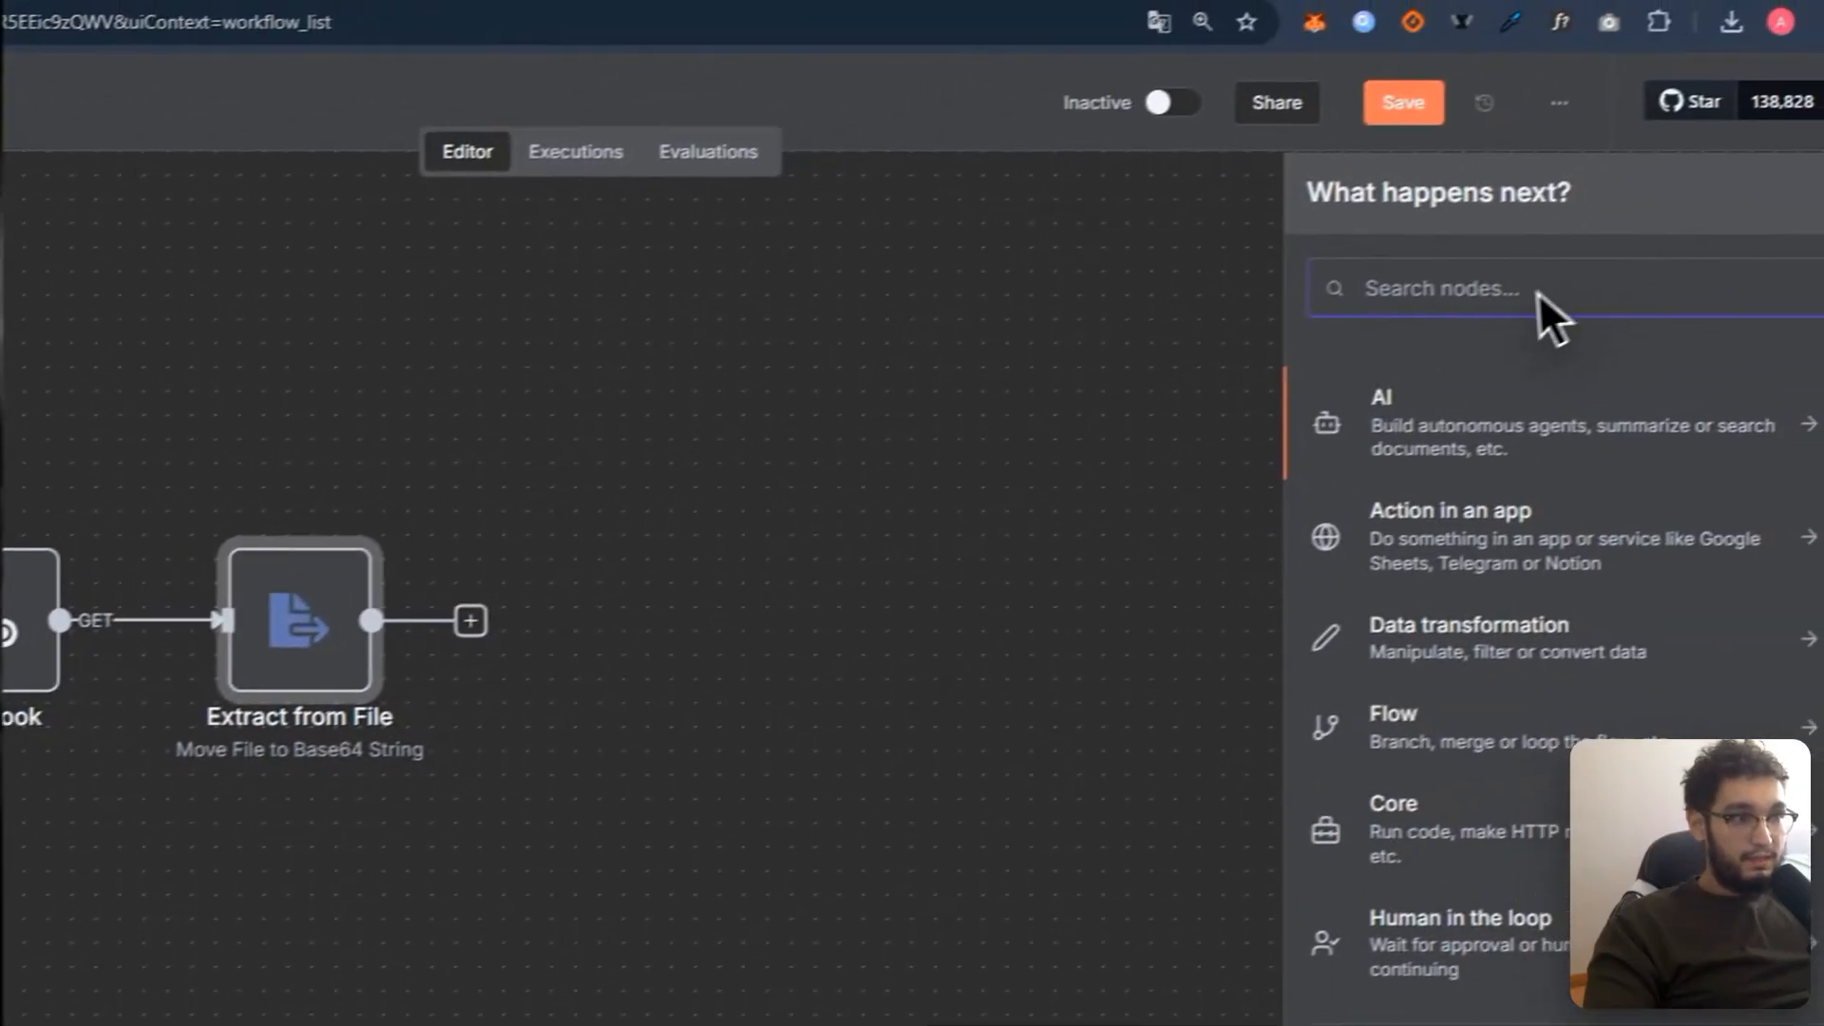
text(http)
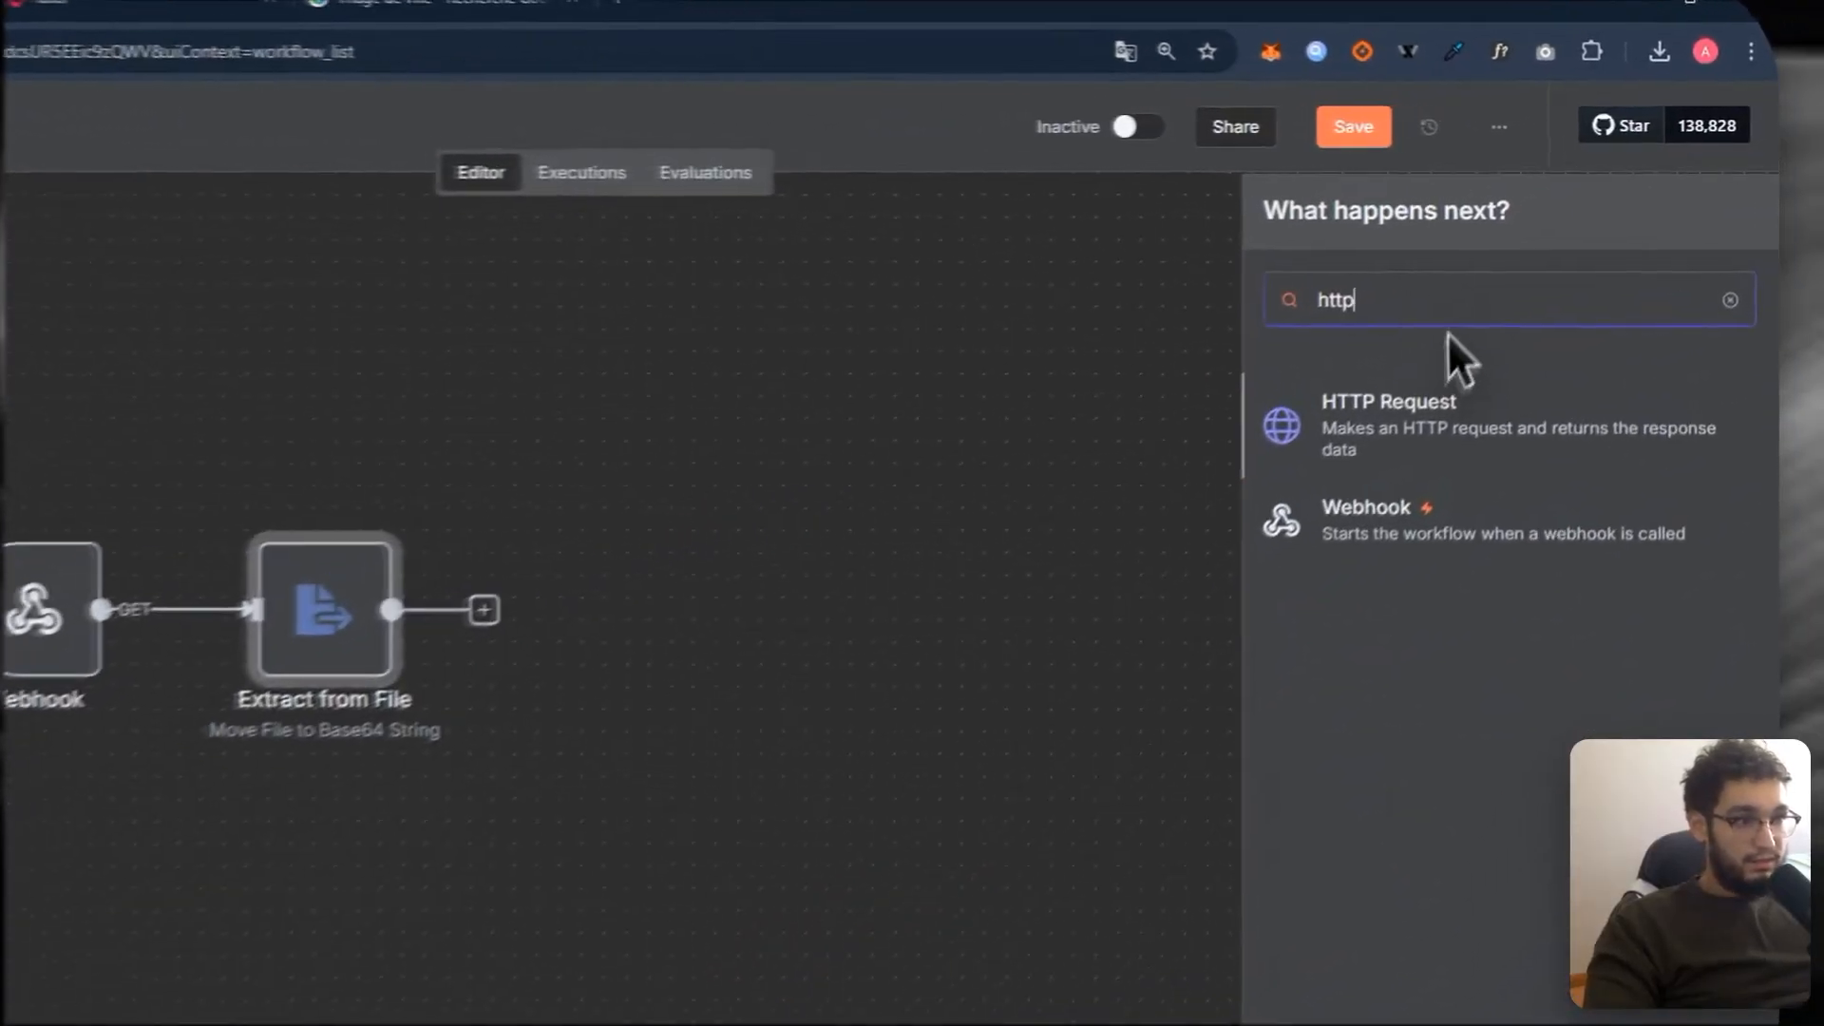
click(1404, 447)
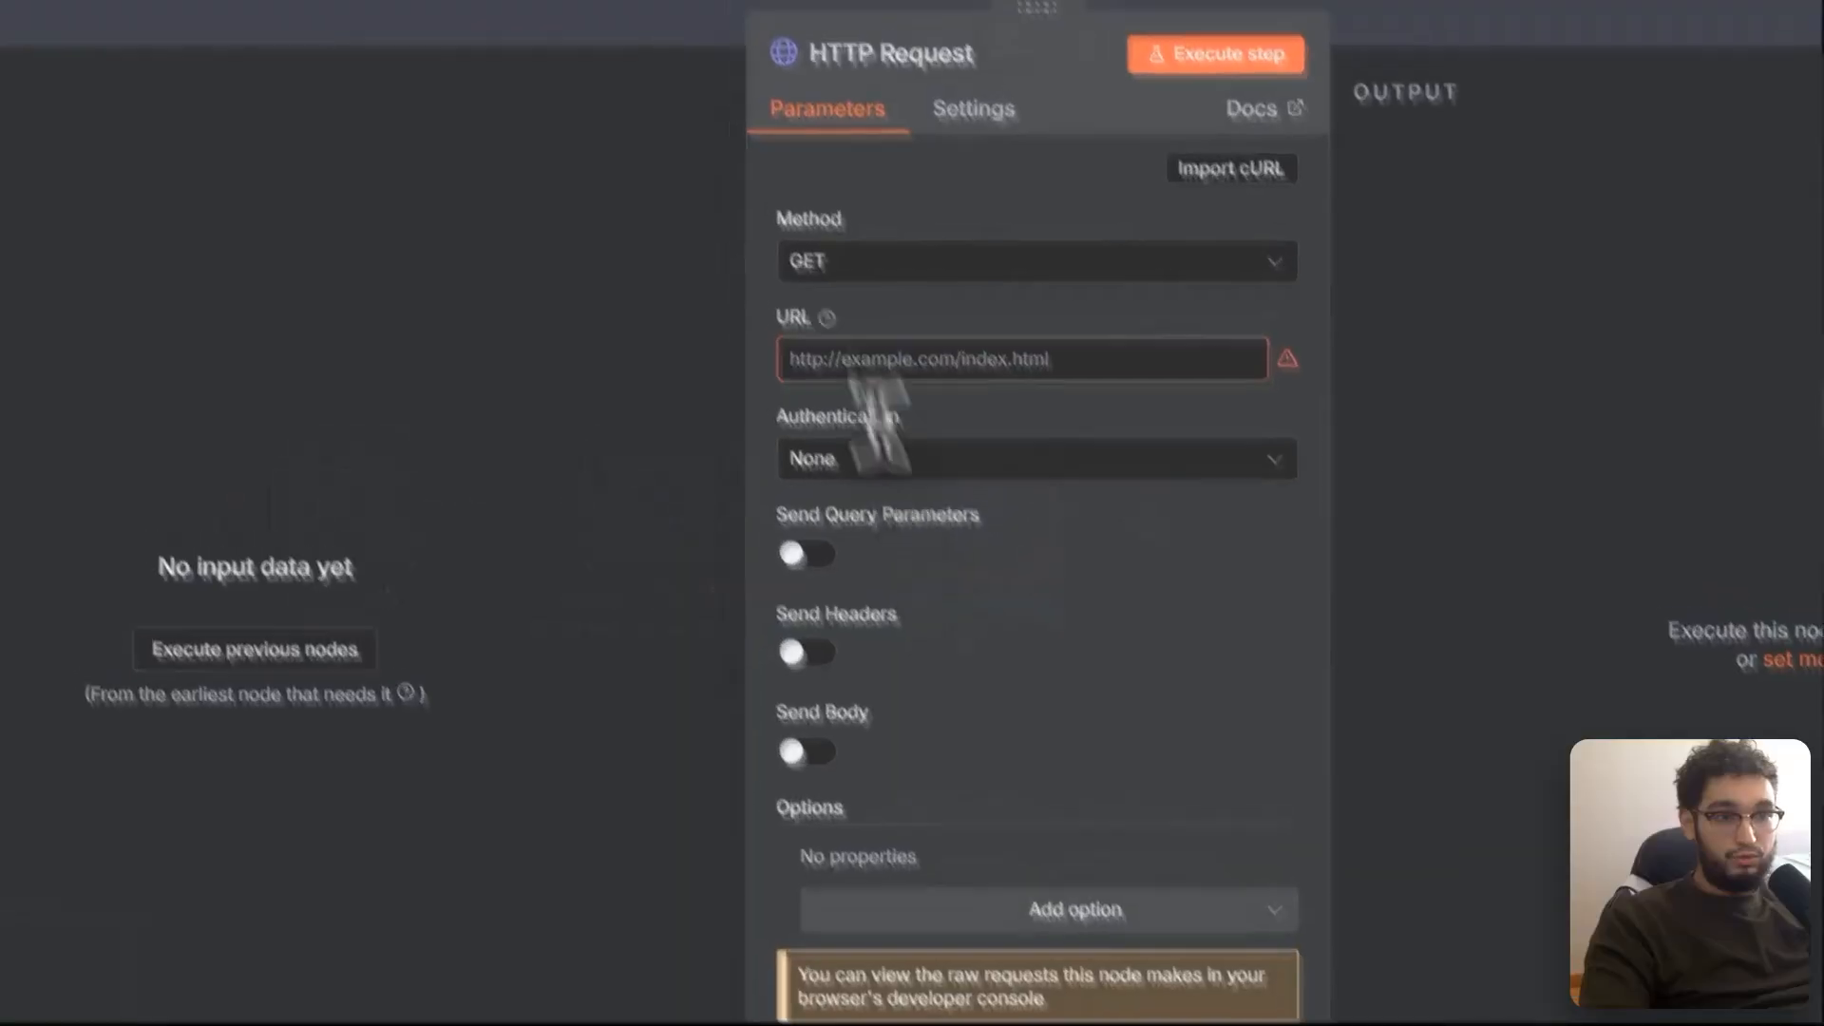
click(1003, 226)
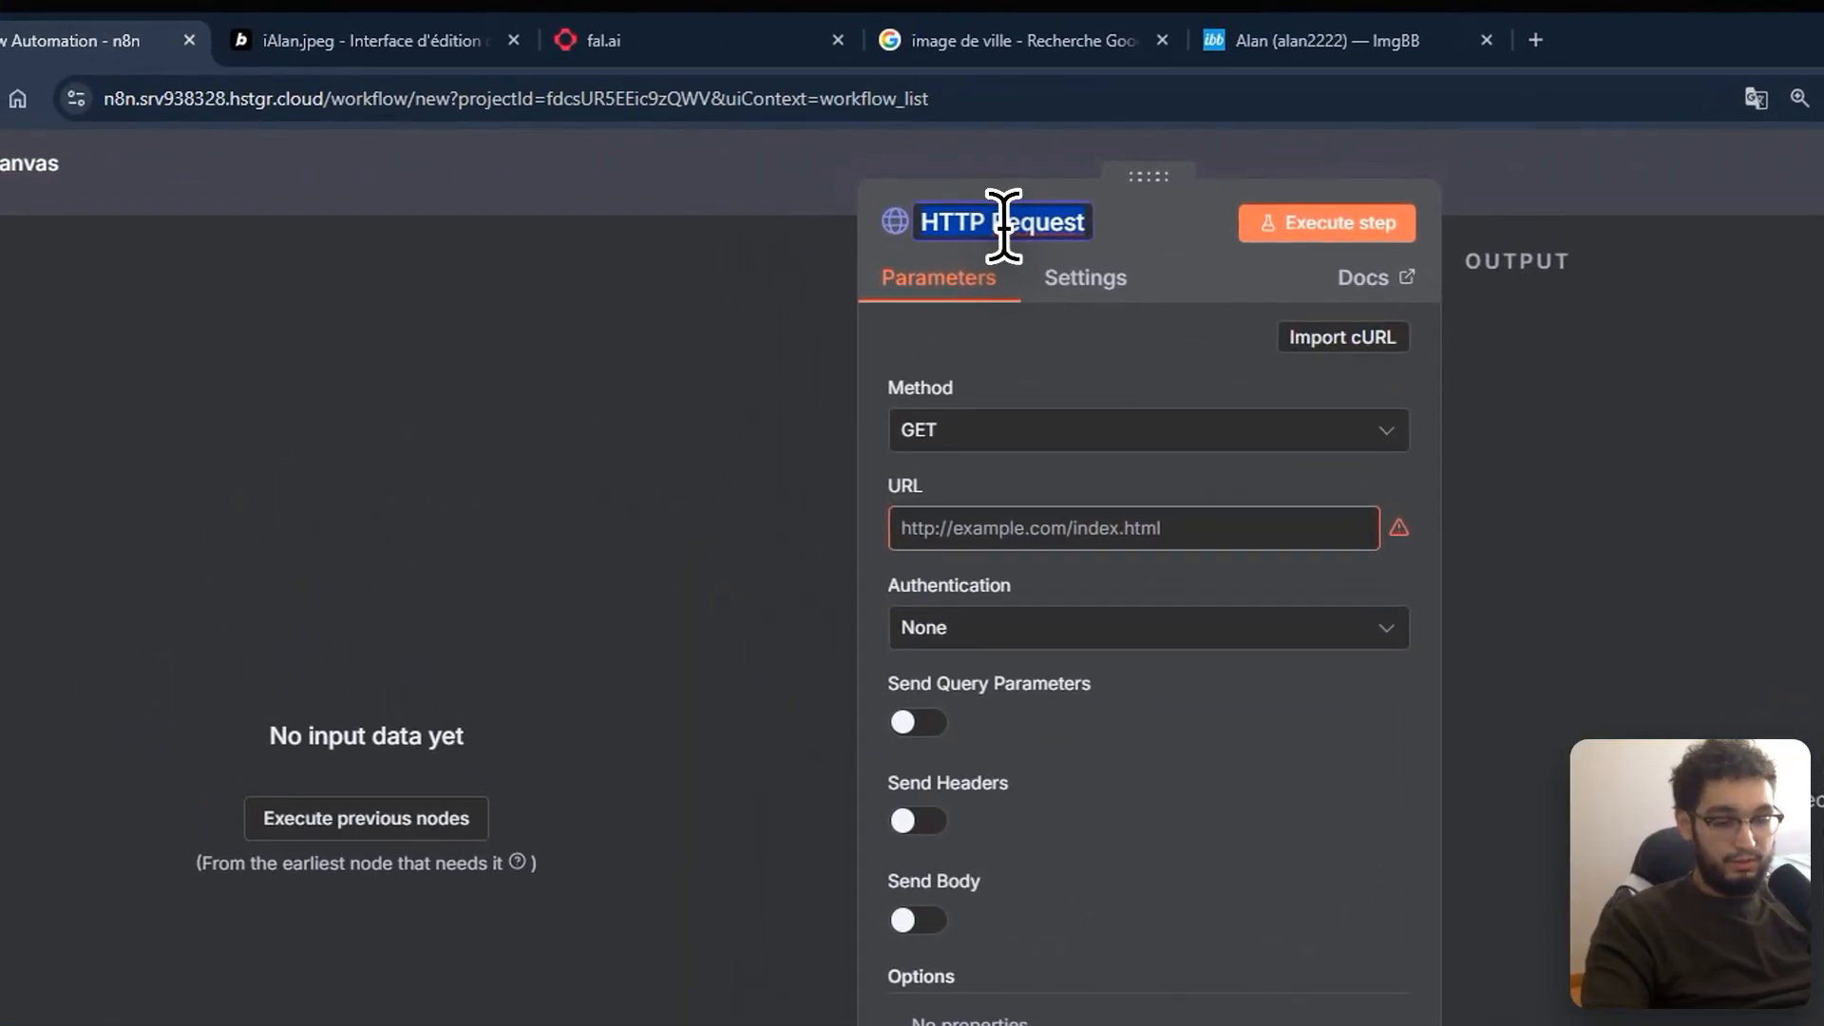
text(ima)
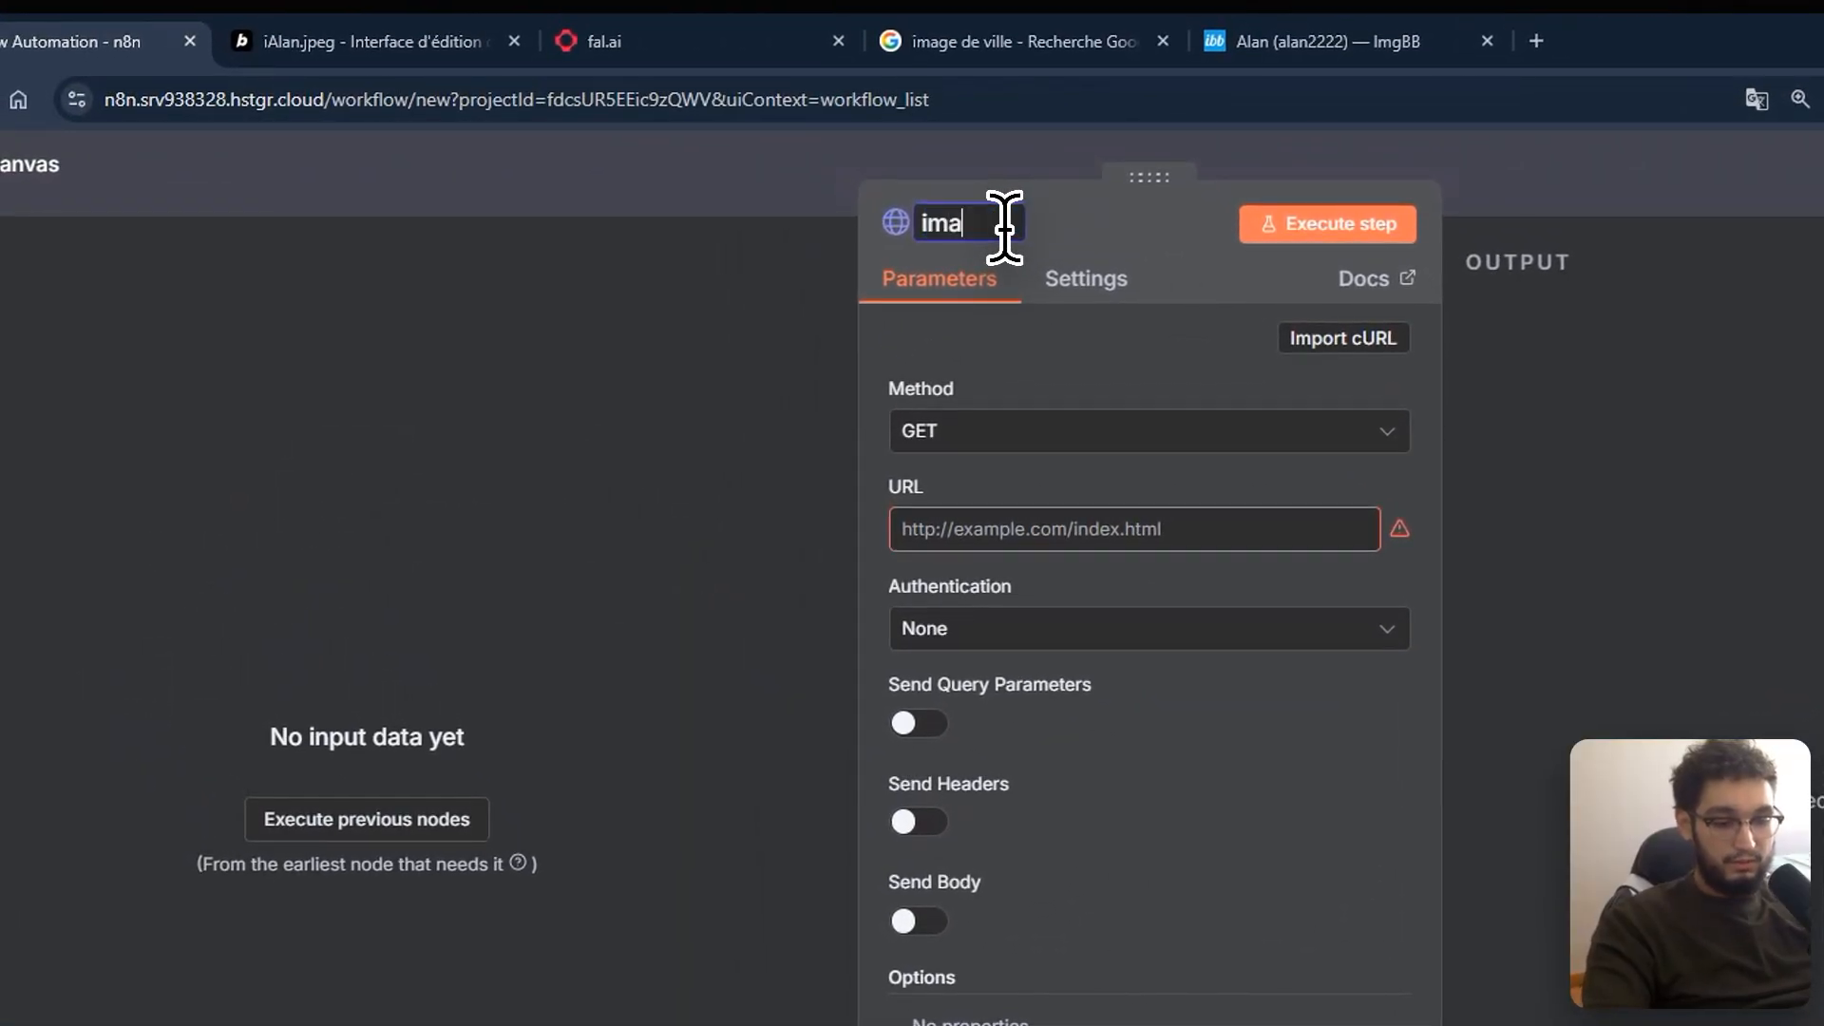
text(gebb)
key(Return)
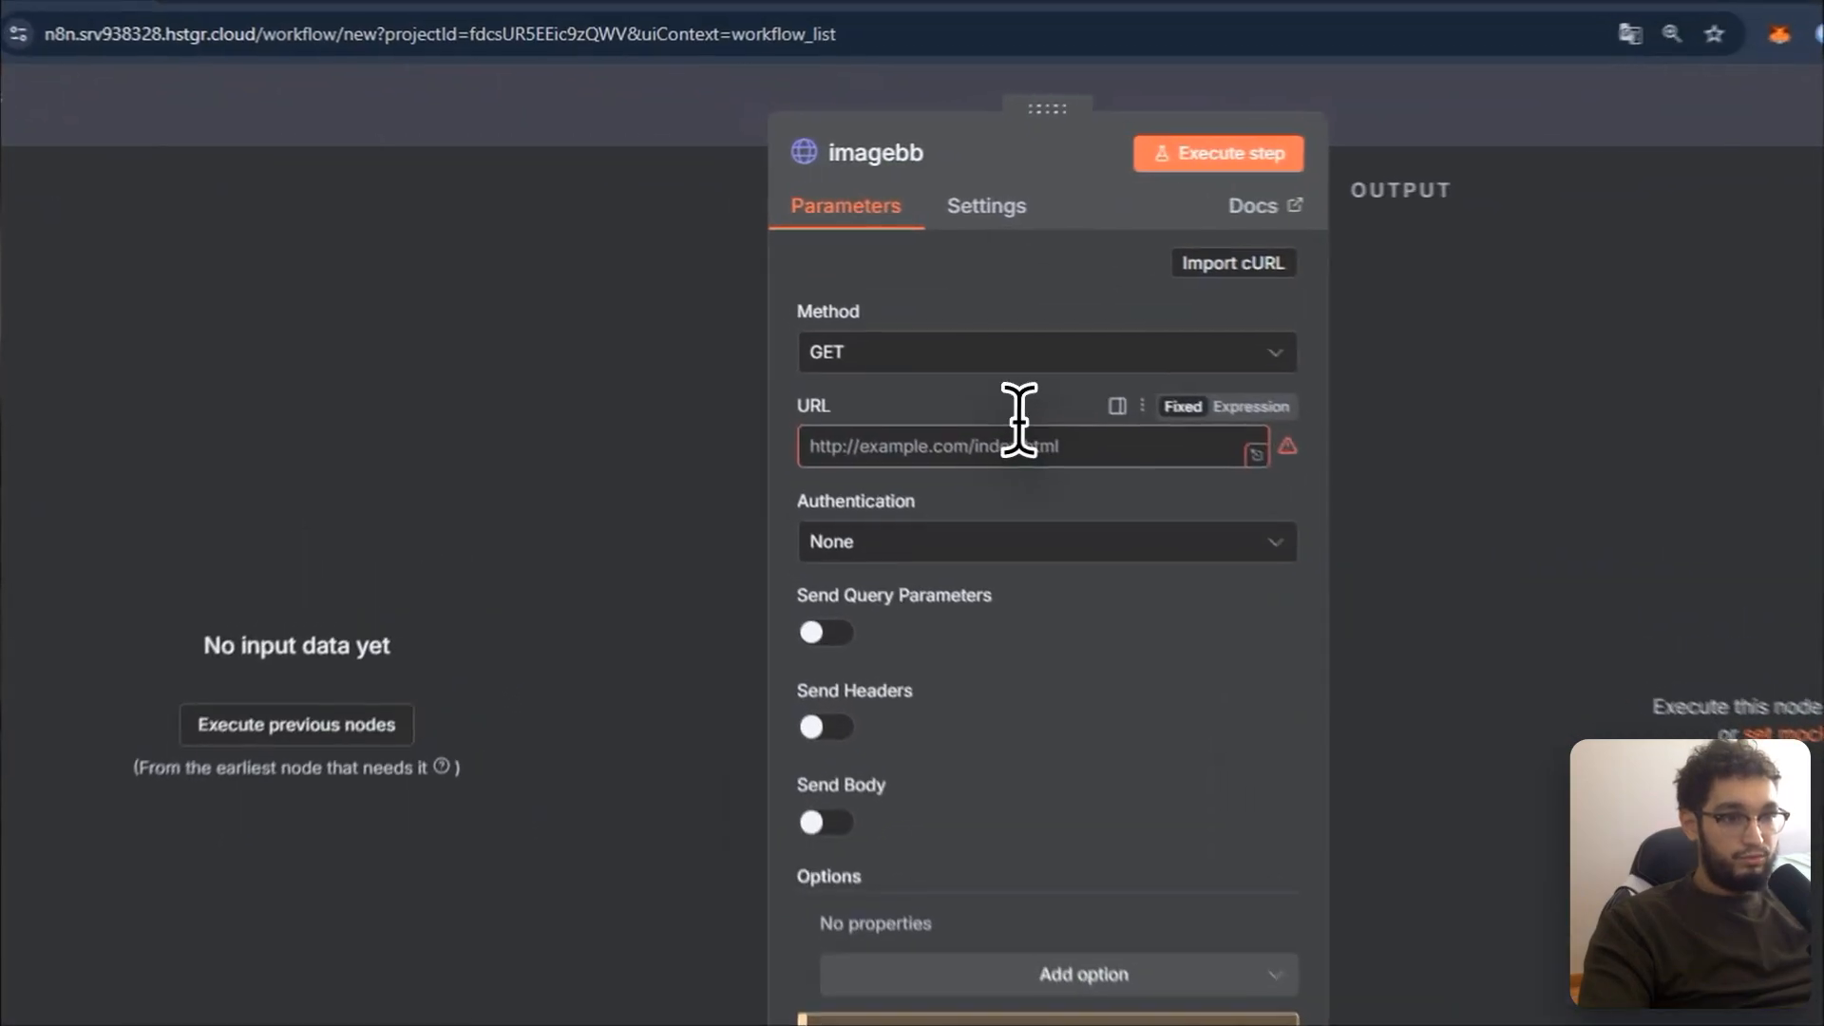
click(1016, 442)
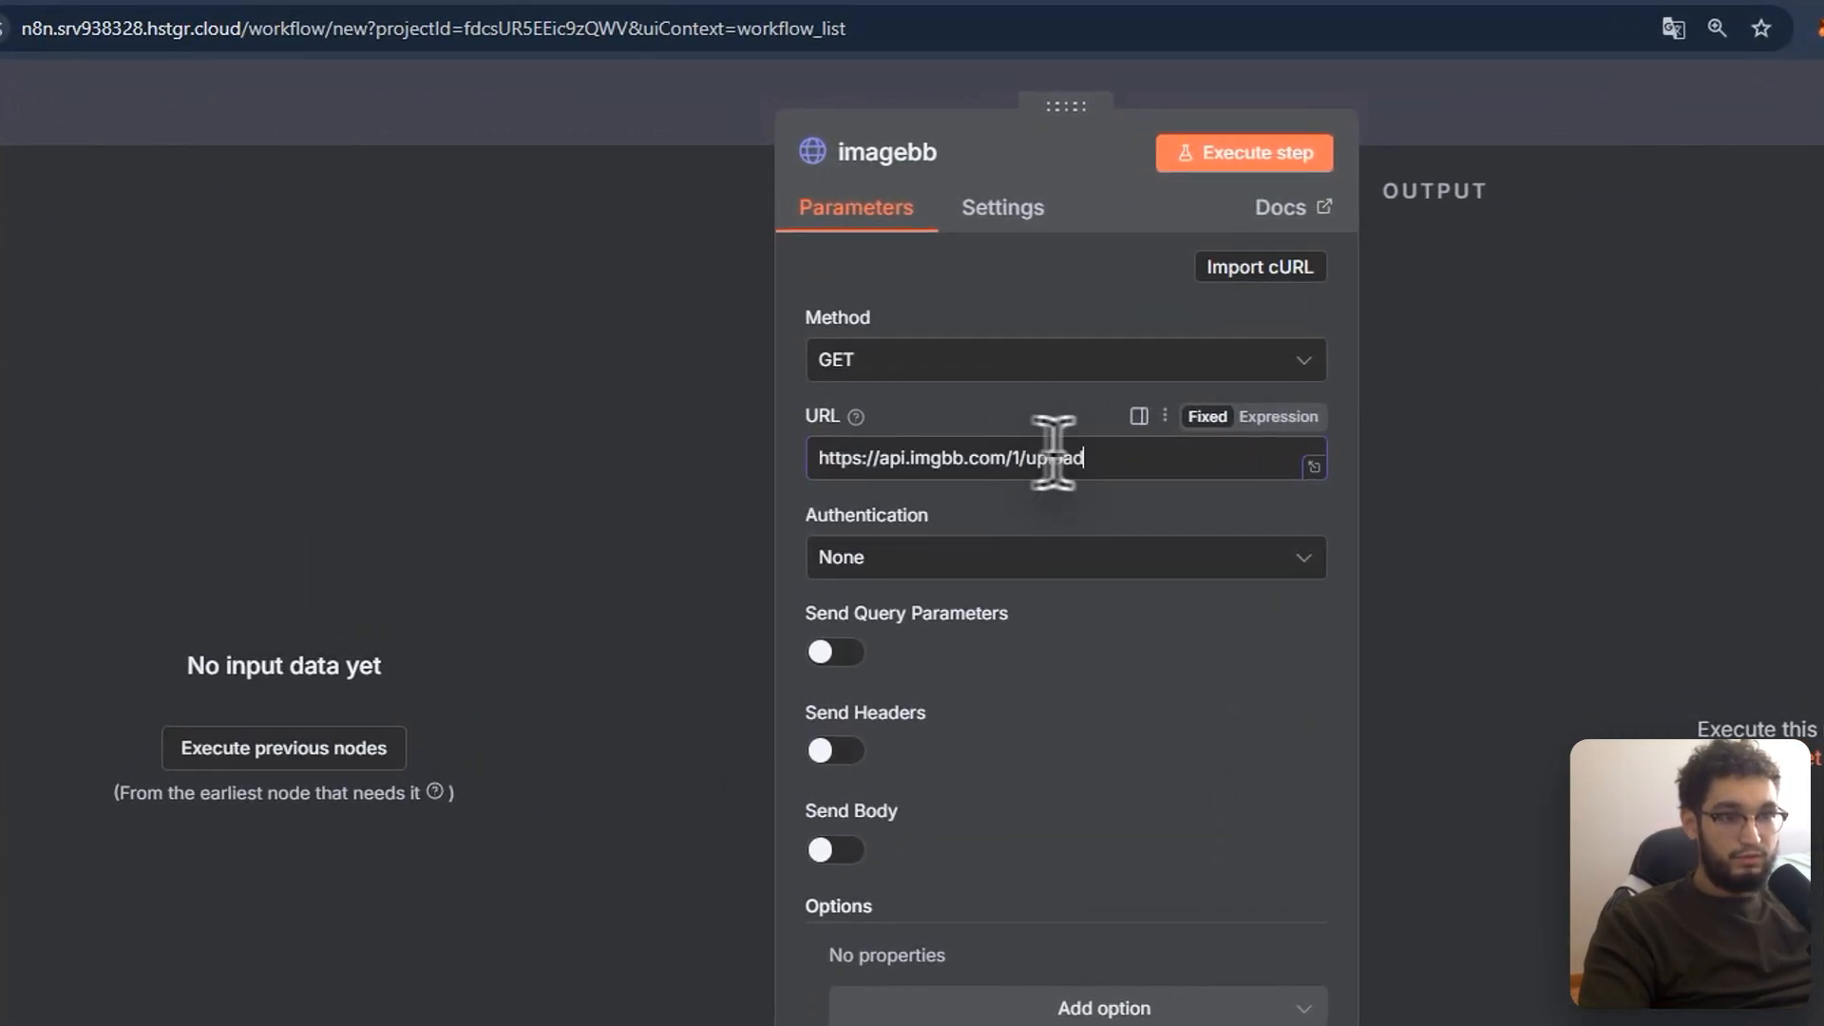
click(927, 359)
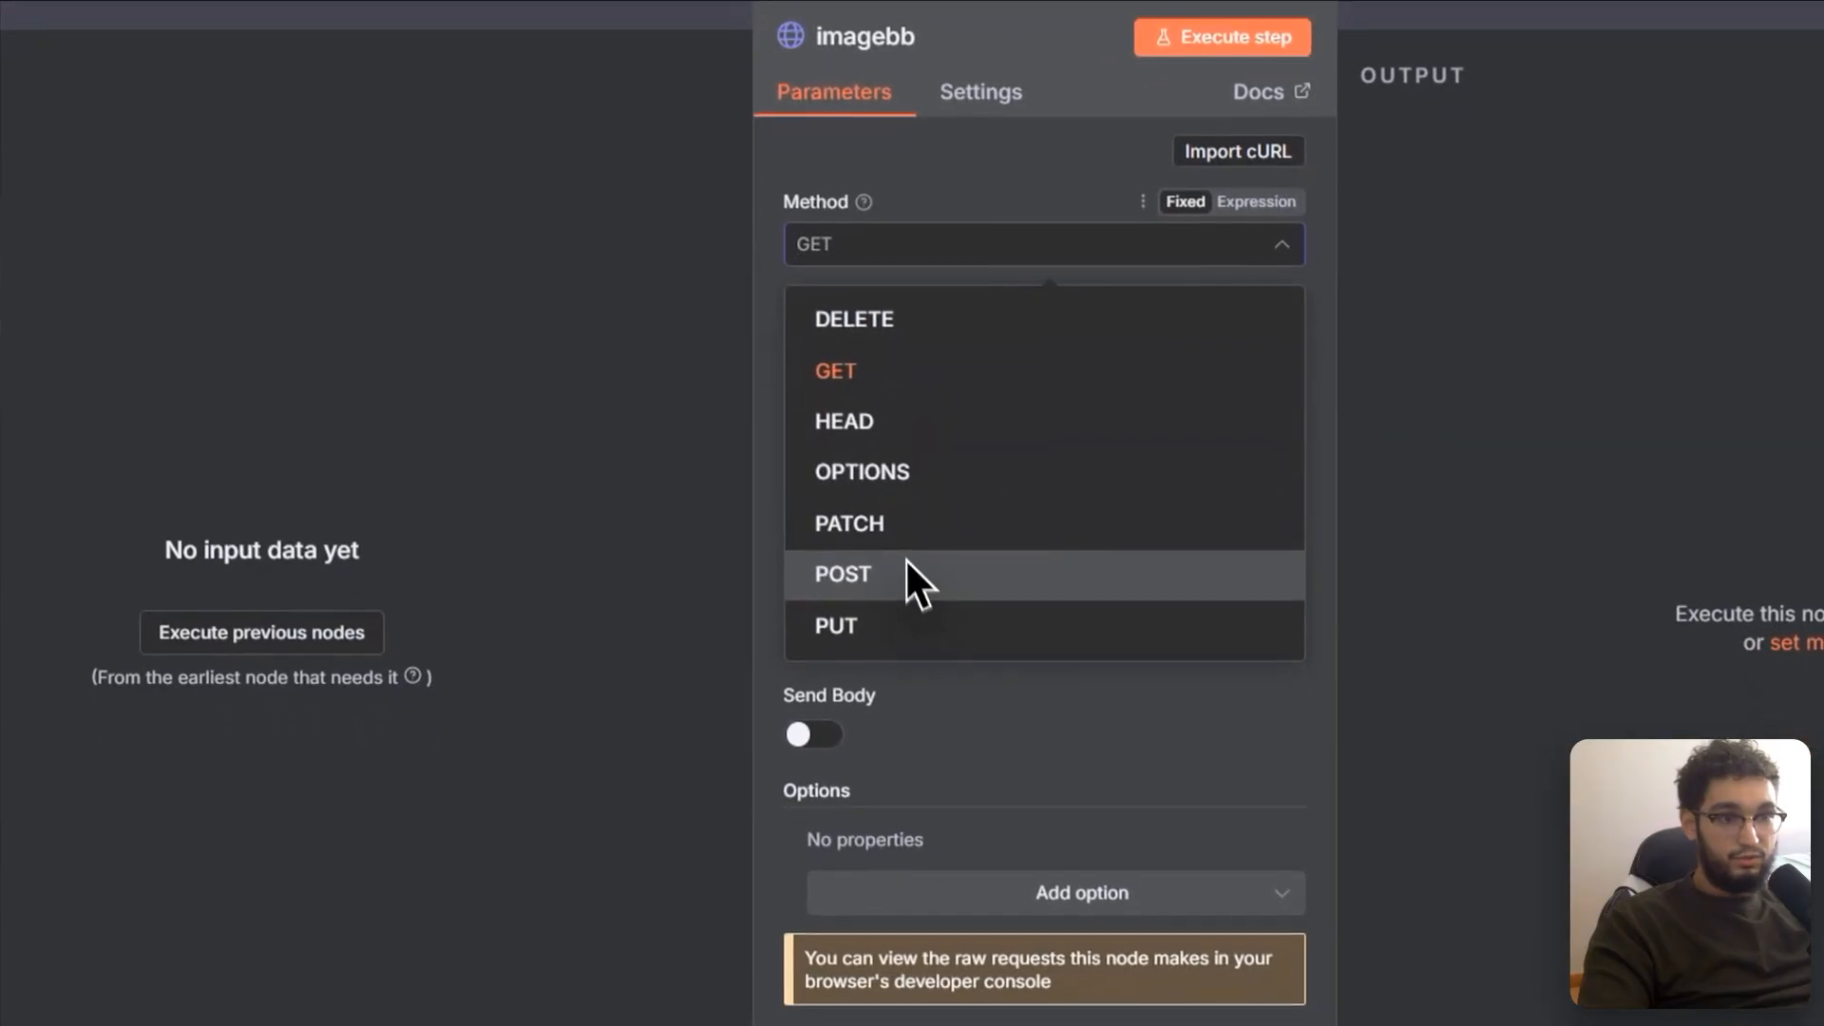
click(908, 572)
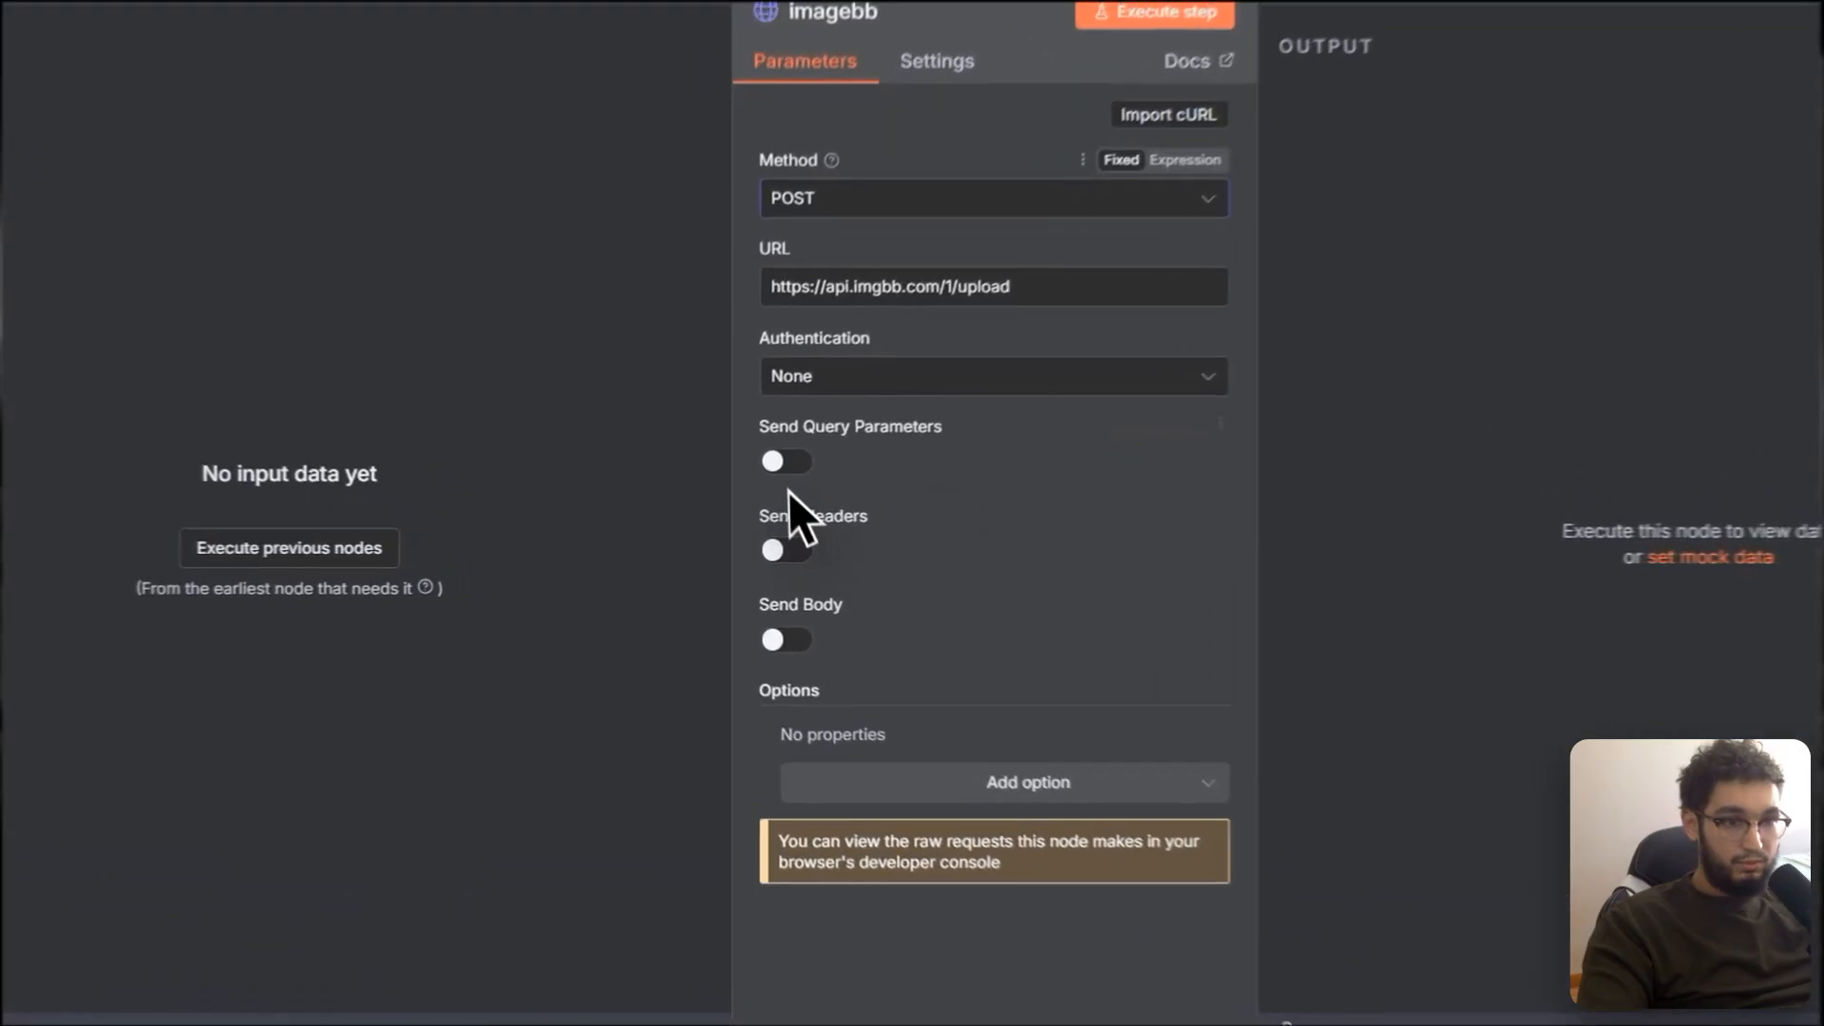
click(756, 486)
scroll(888, 508, down, 3)
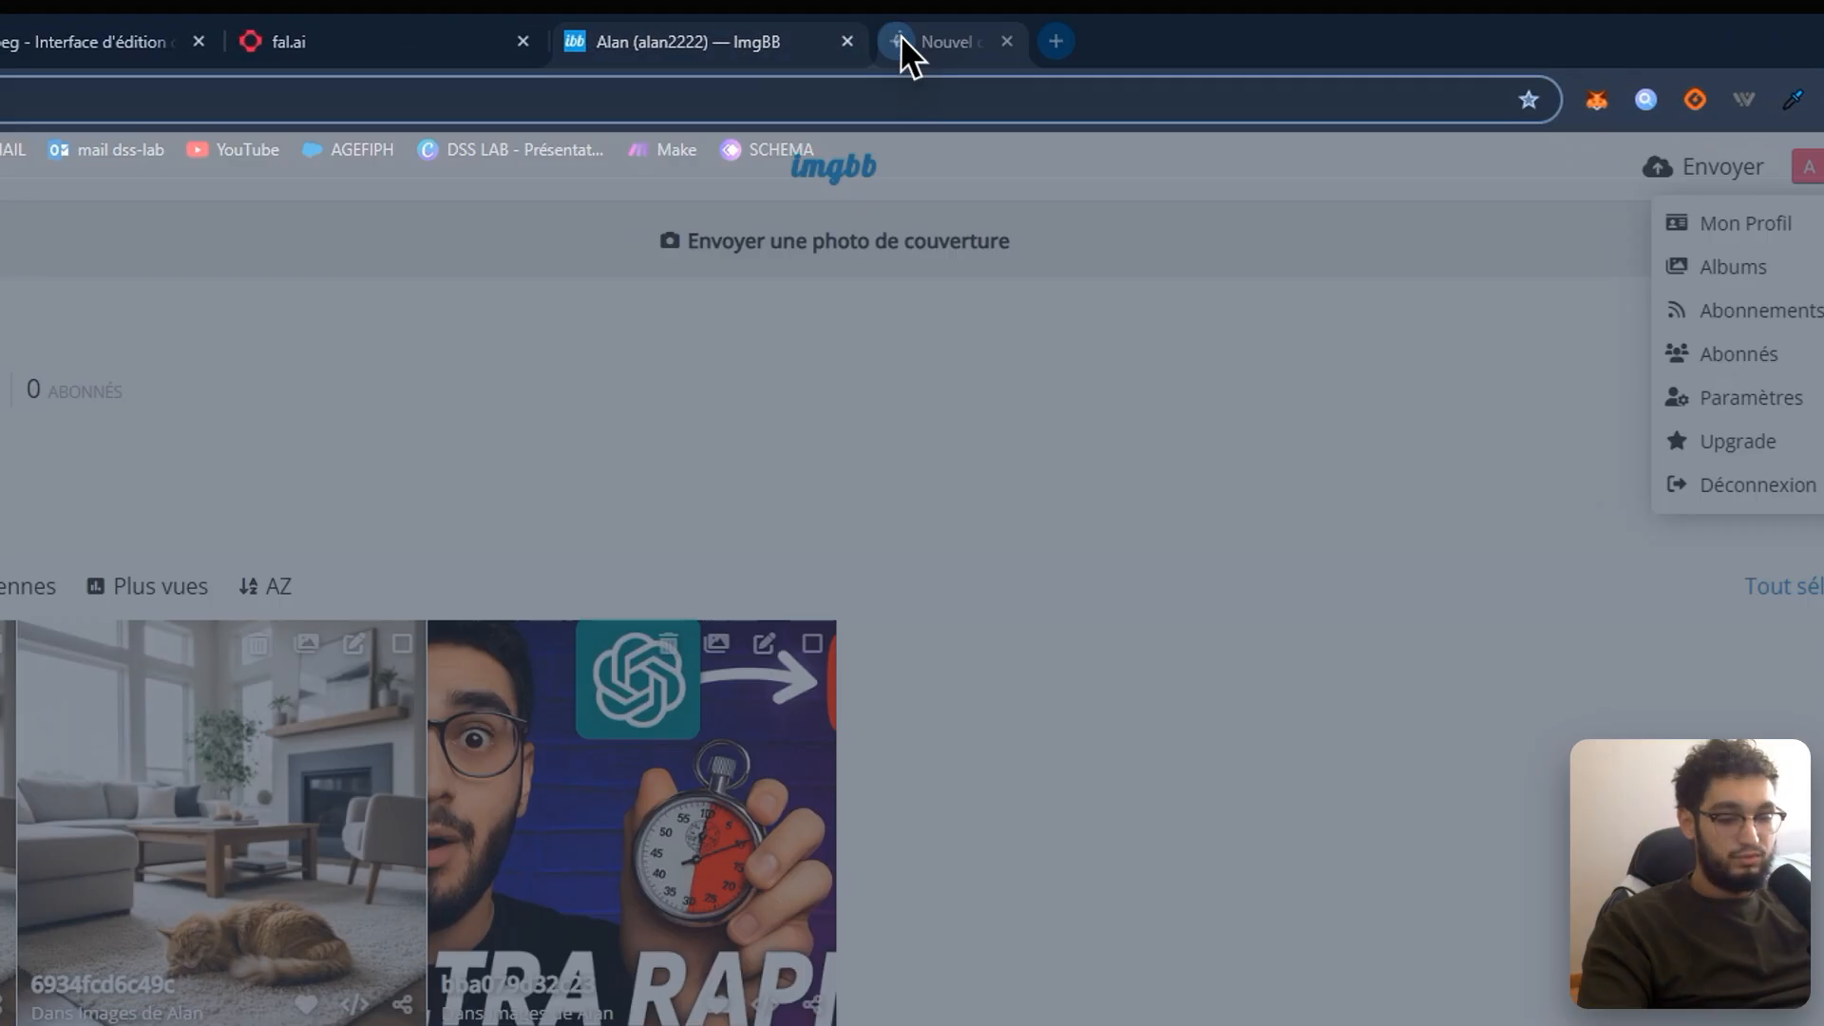
Step: Search 'api imgbb' in a new tab and select the API key on ImgBB's API page
click(901, 36)
text(api imgbb)
key(Return)
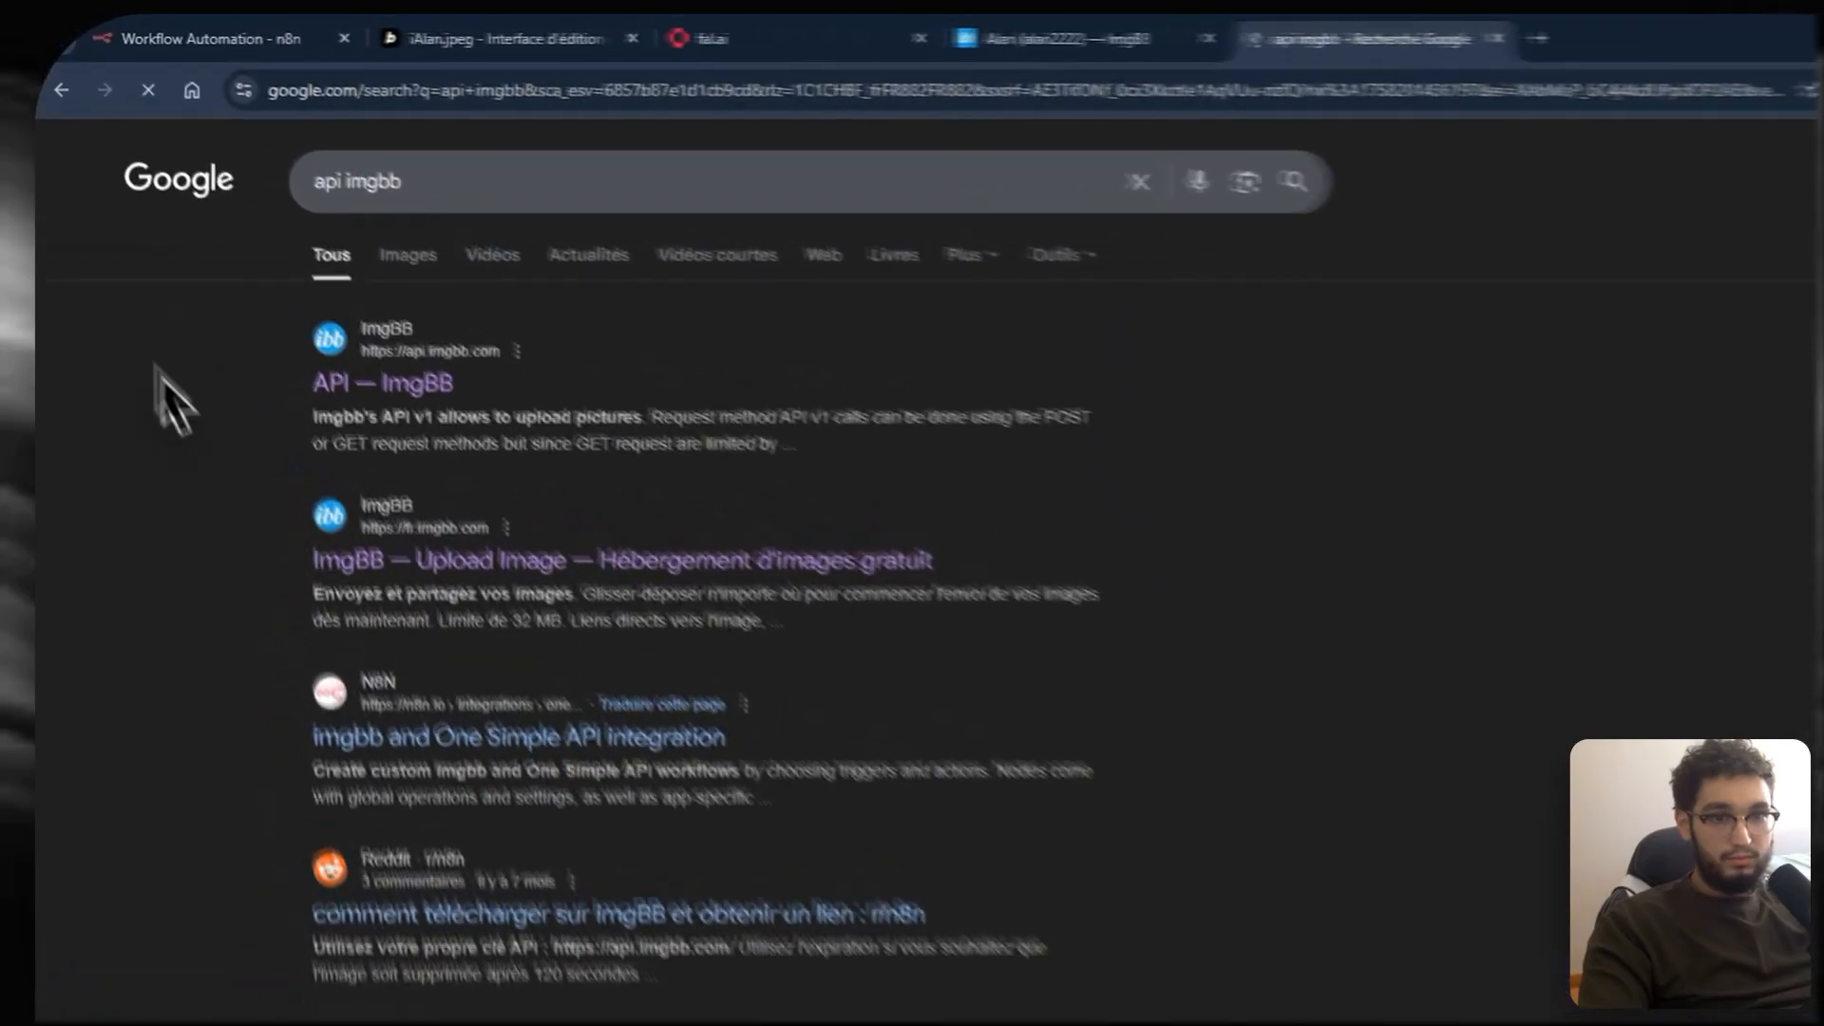
click(412, 381)
double_click(944, 385)
key(ctrl+c)
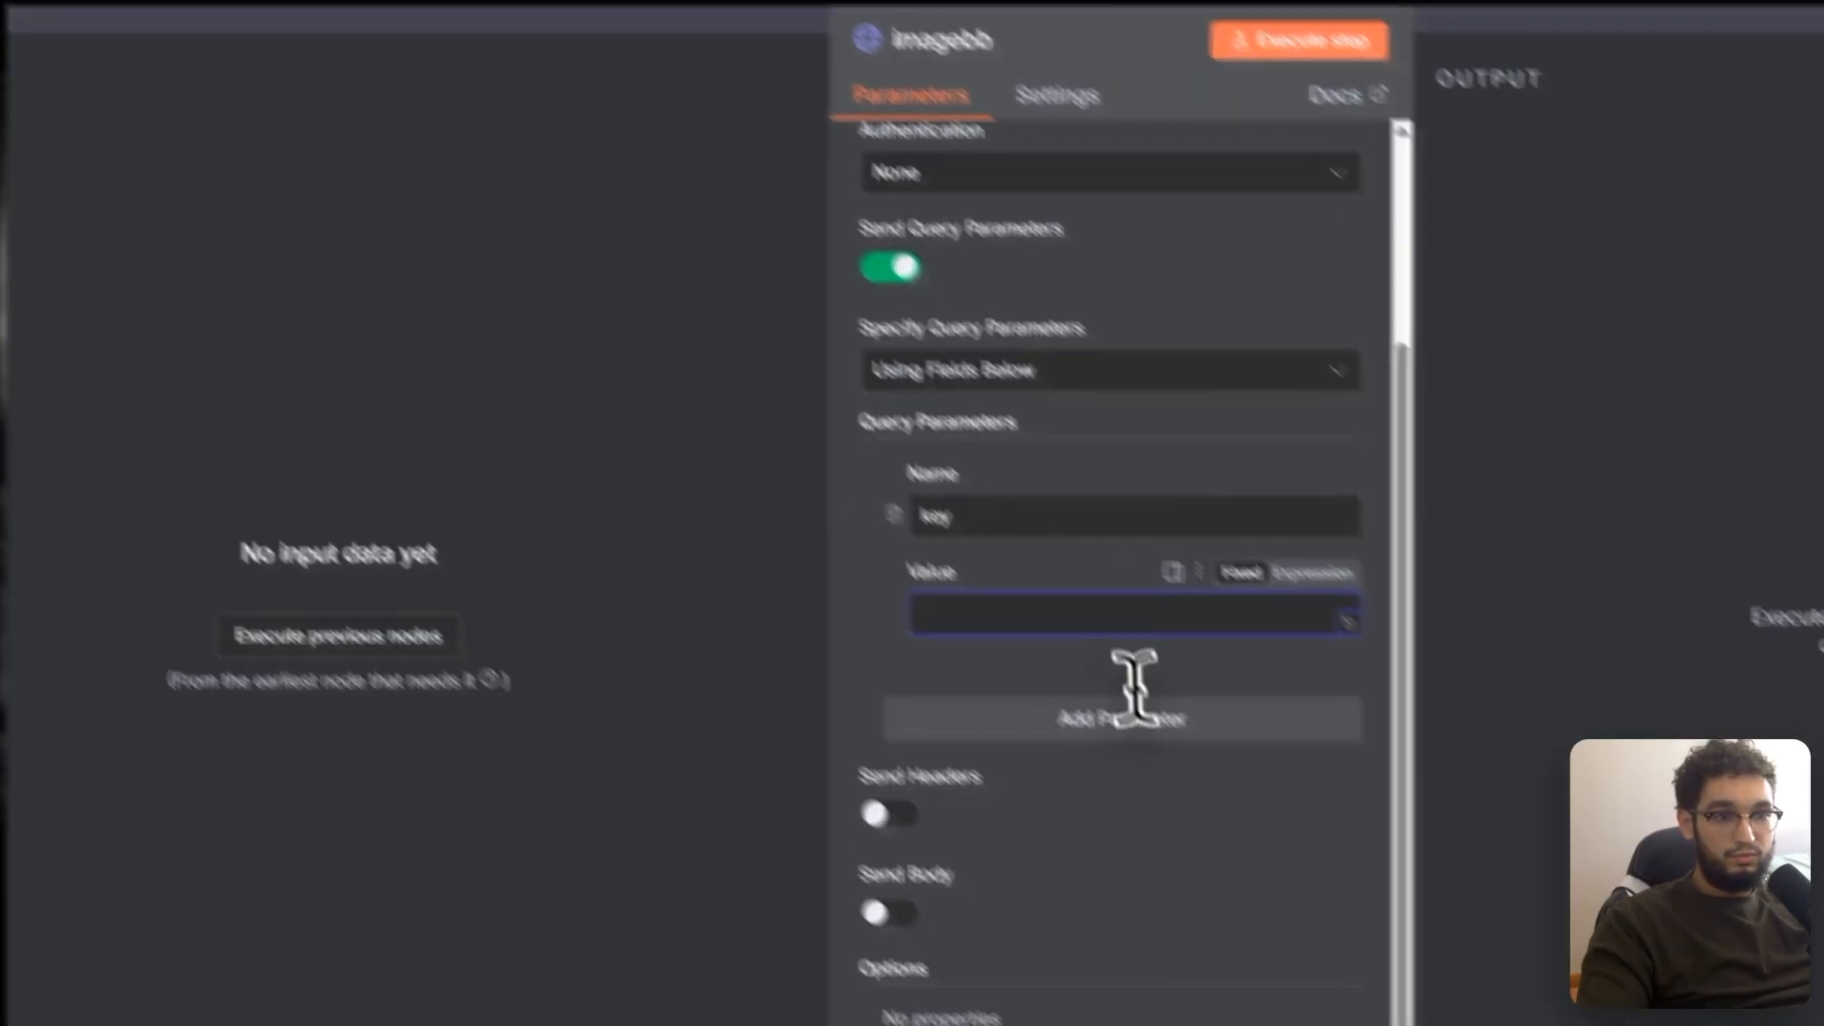
click(912, 481)
Step: Paste the API key as the query value and add form-data body field 'image' = {{ $json.data }}
key(ctrl+v)
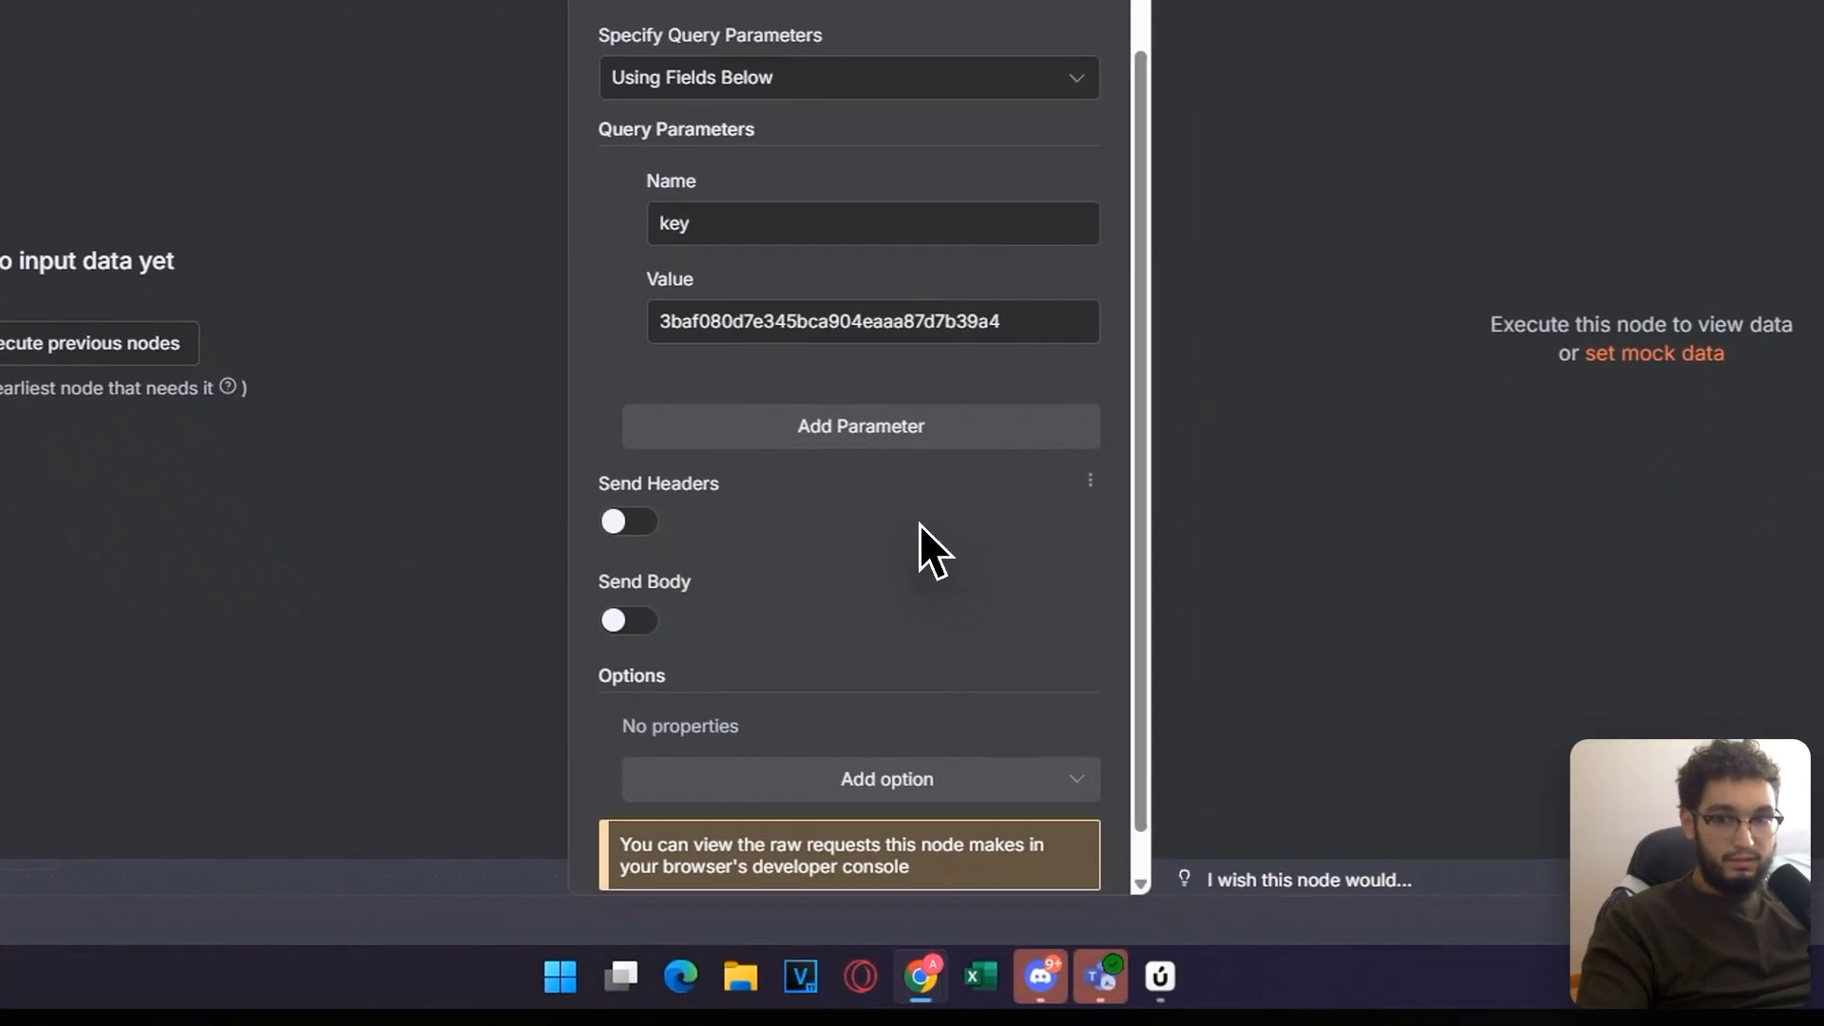
click(627, 620)
scroll(855, 532, down, 3)
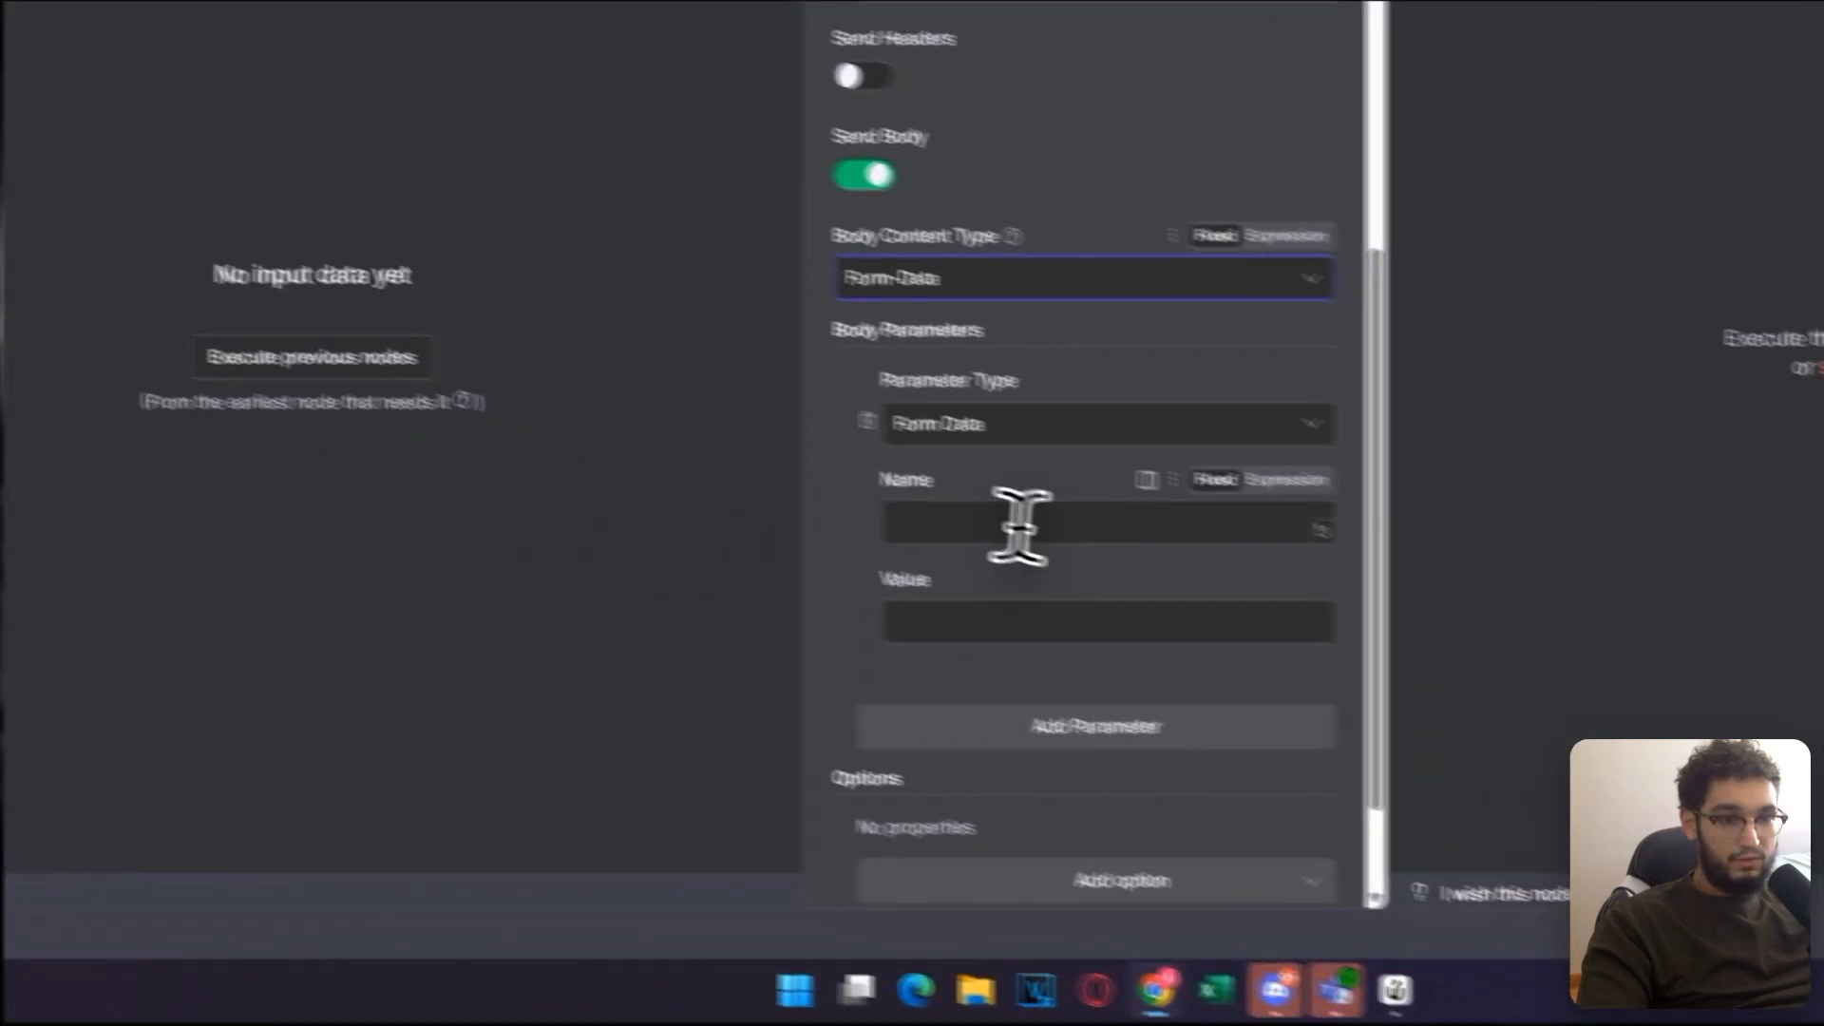
click(1159, 582)
text(image)
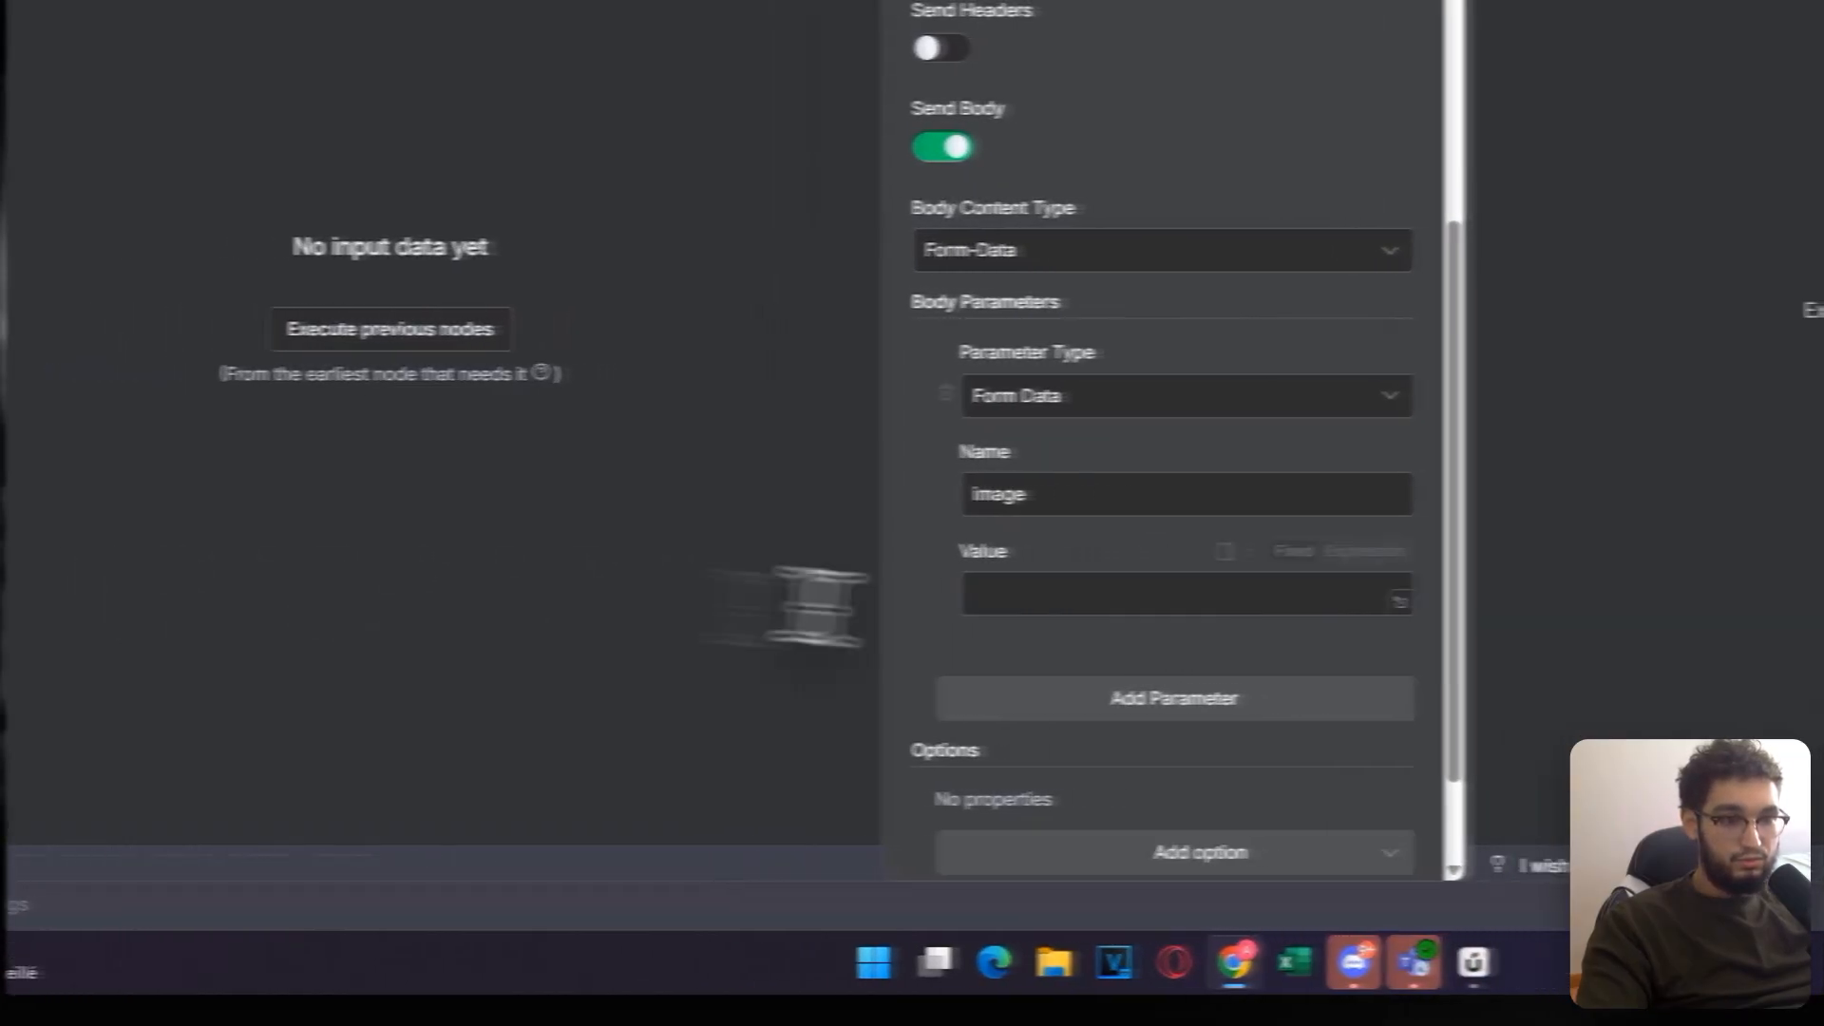
click(950, 591)
text({{ $json.data }})
scroll(927, 604, down, 2)
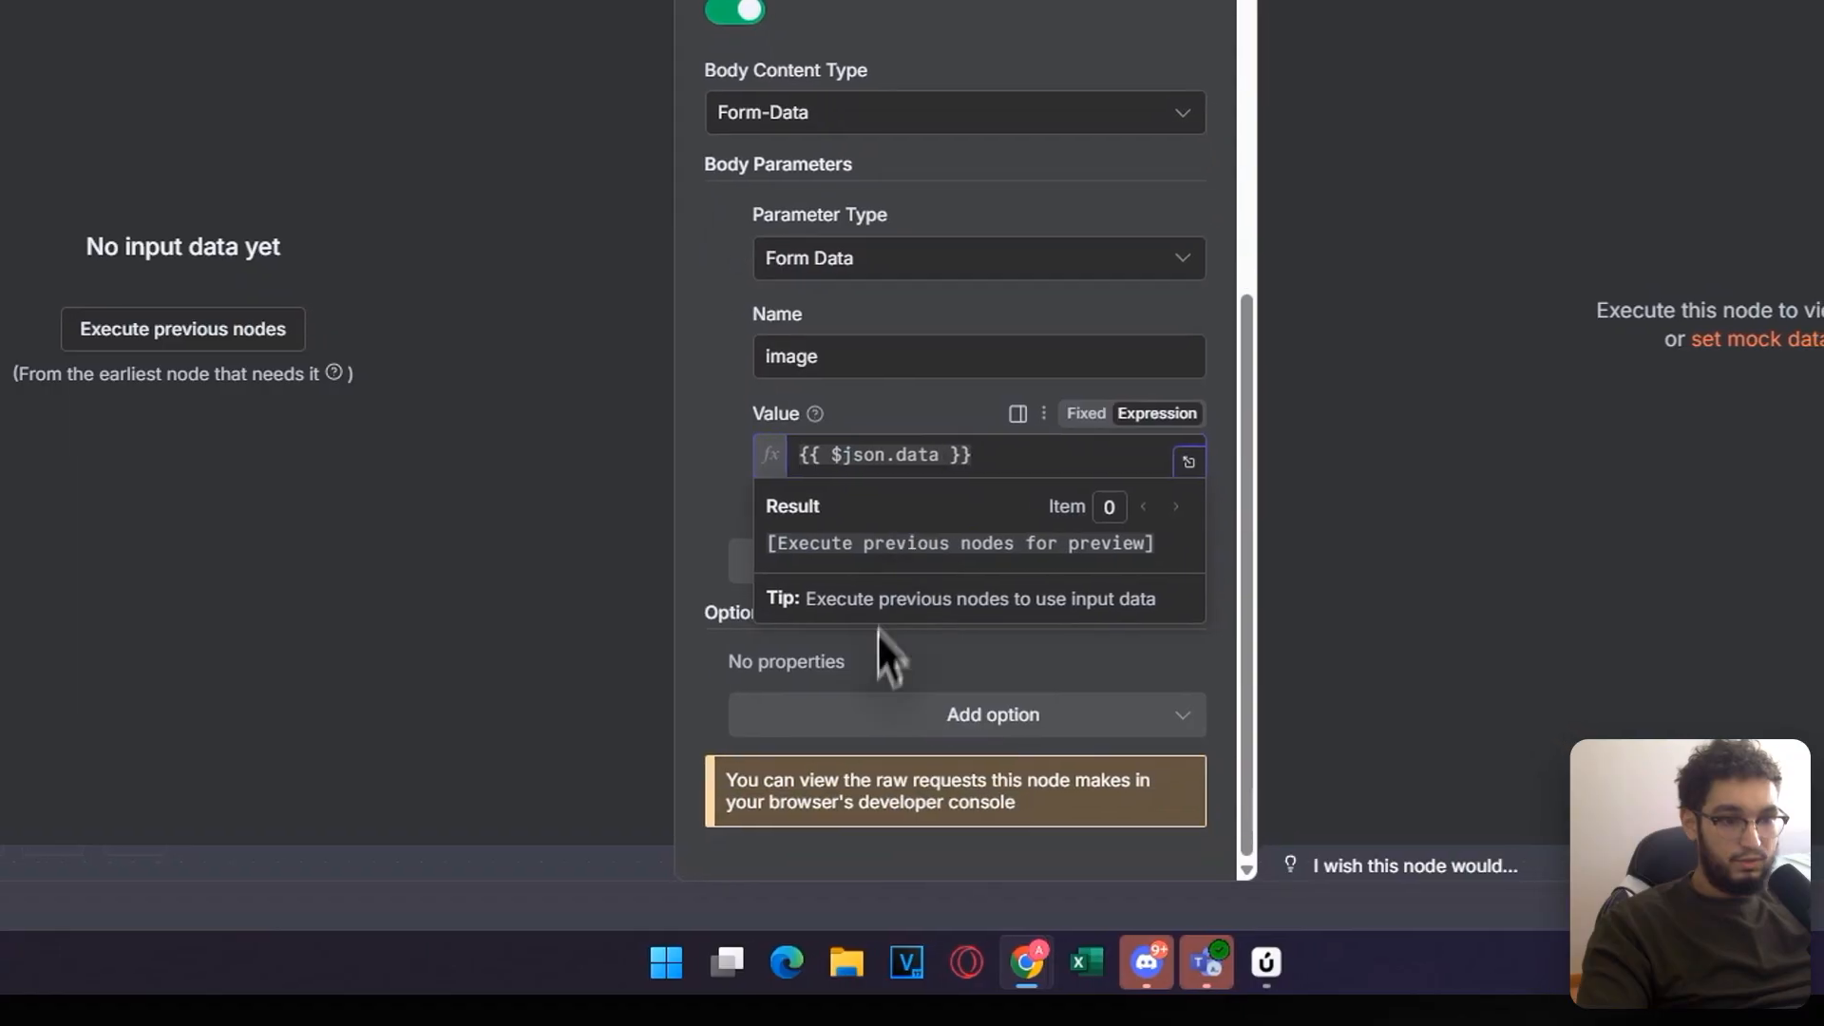
click(954, 650)
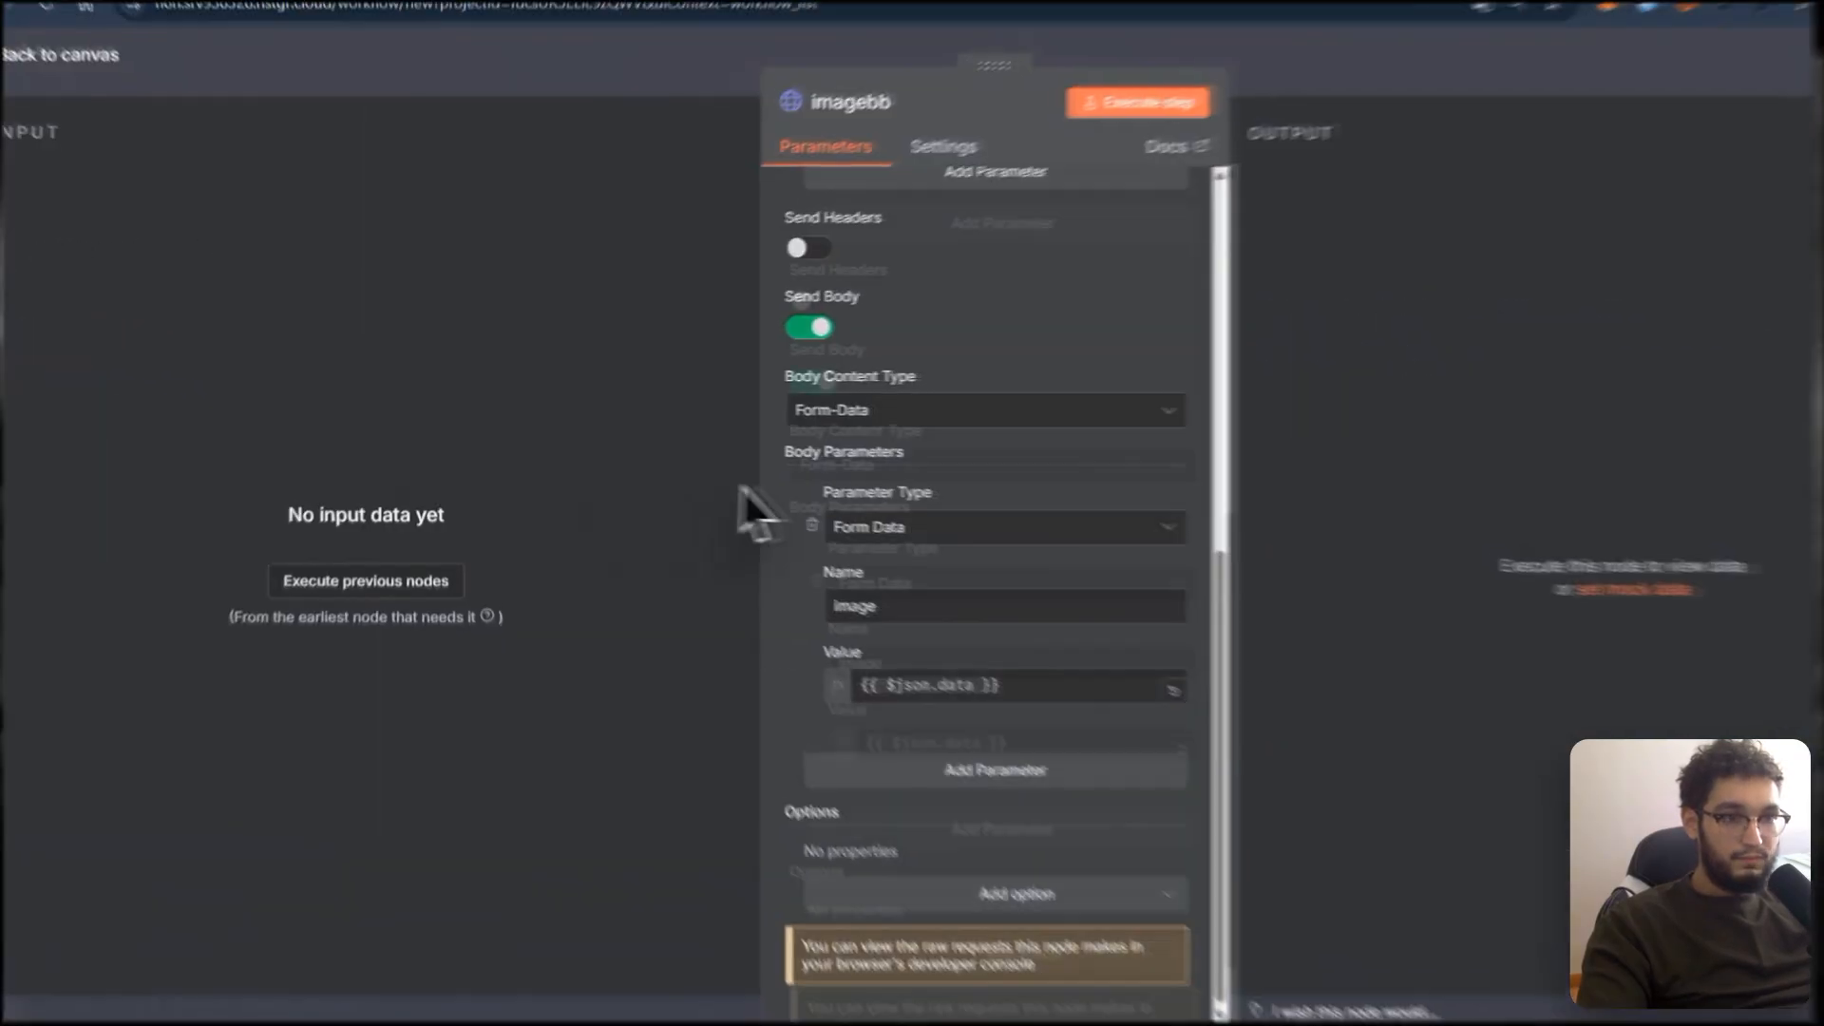
scroll(528, 142, up, 6)
click(1026, 95)
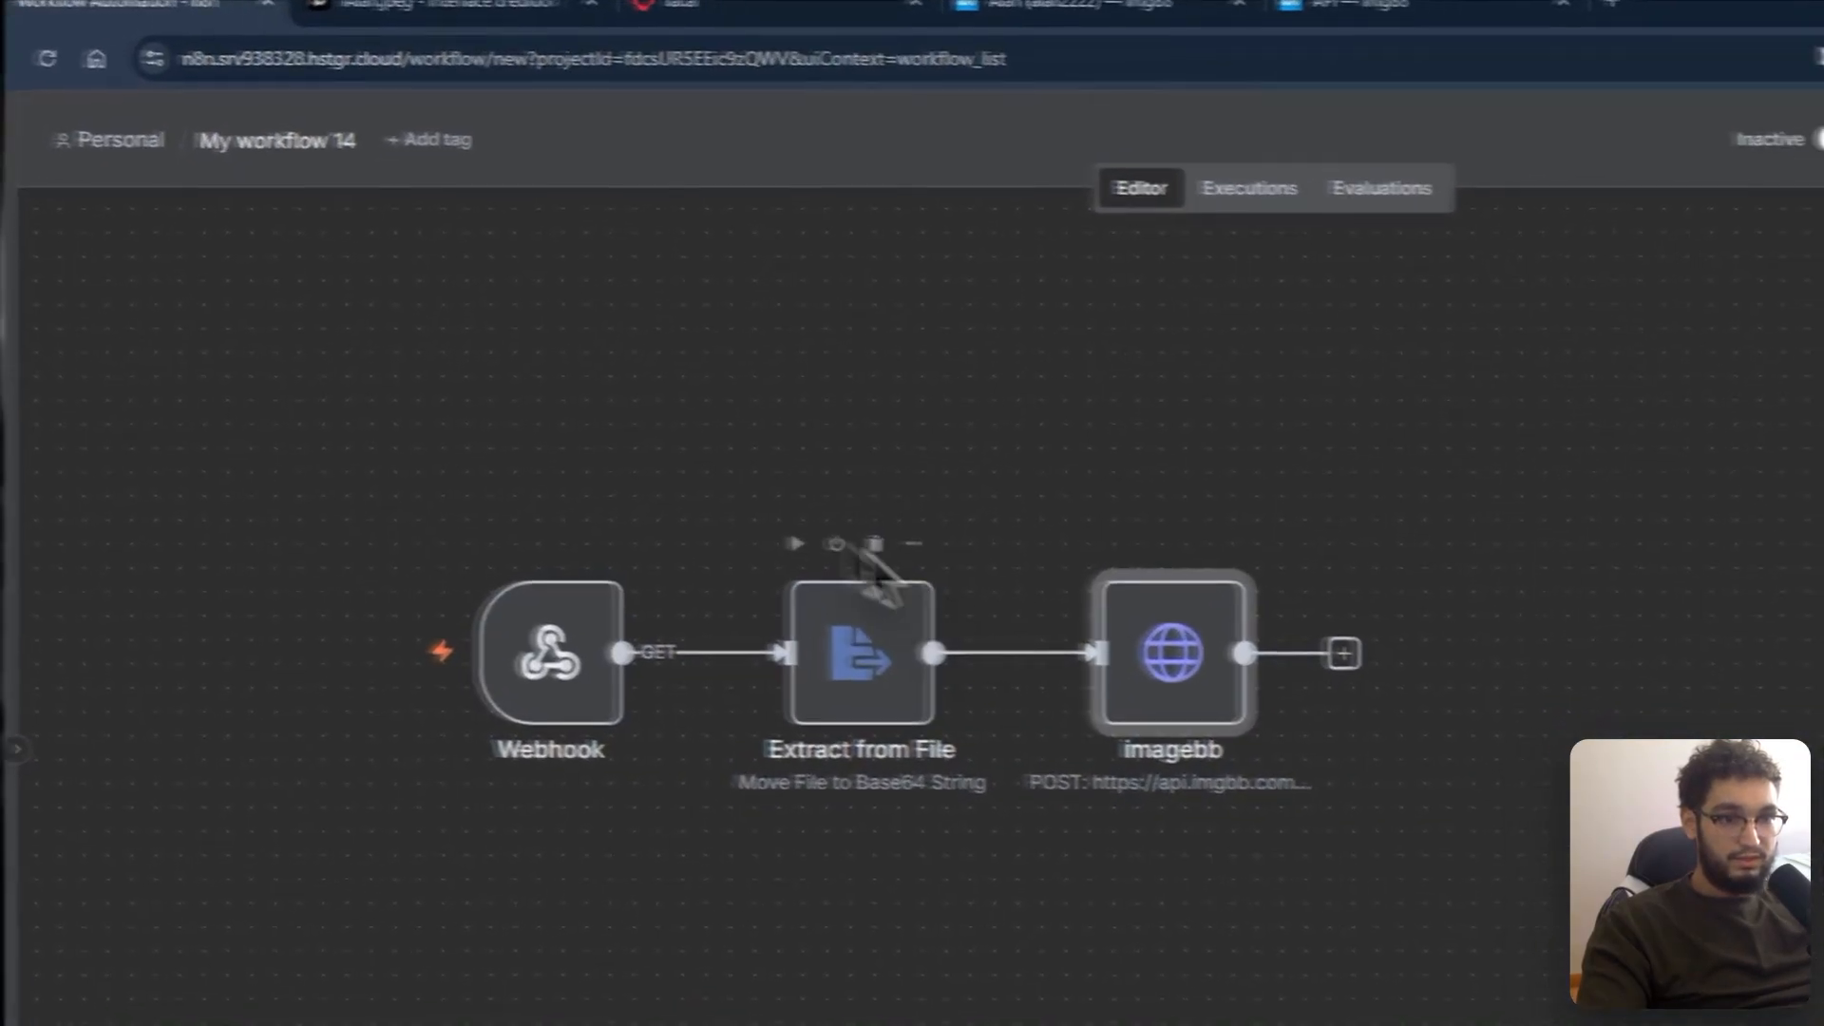
Step: Add another HTTP Request node after imagebb with its body specified as raw JSON
drag(672, 619, 928, 595)
scroll(879, 608, up, 3)
scroll(807, 278, down, 2)
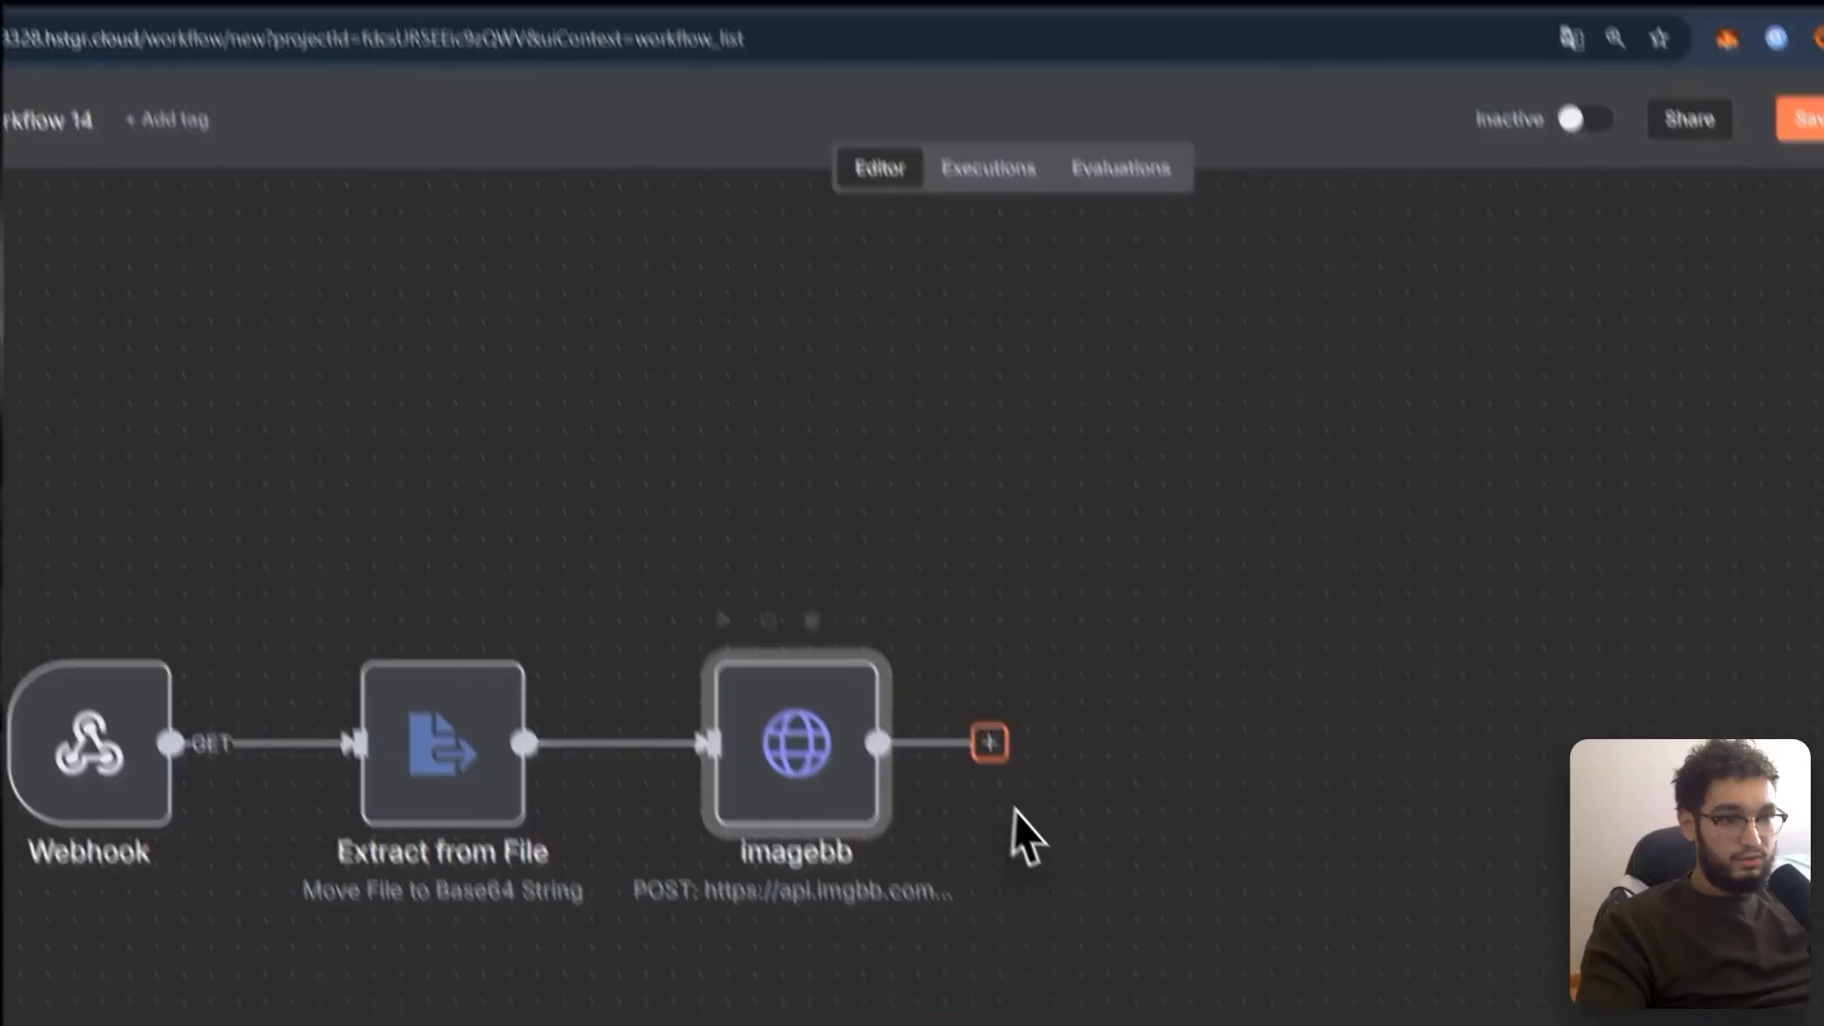
click(994, 754)
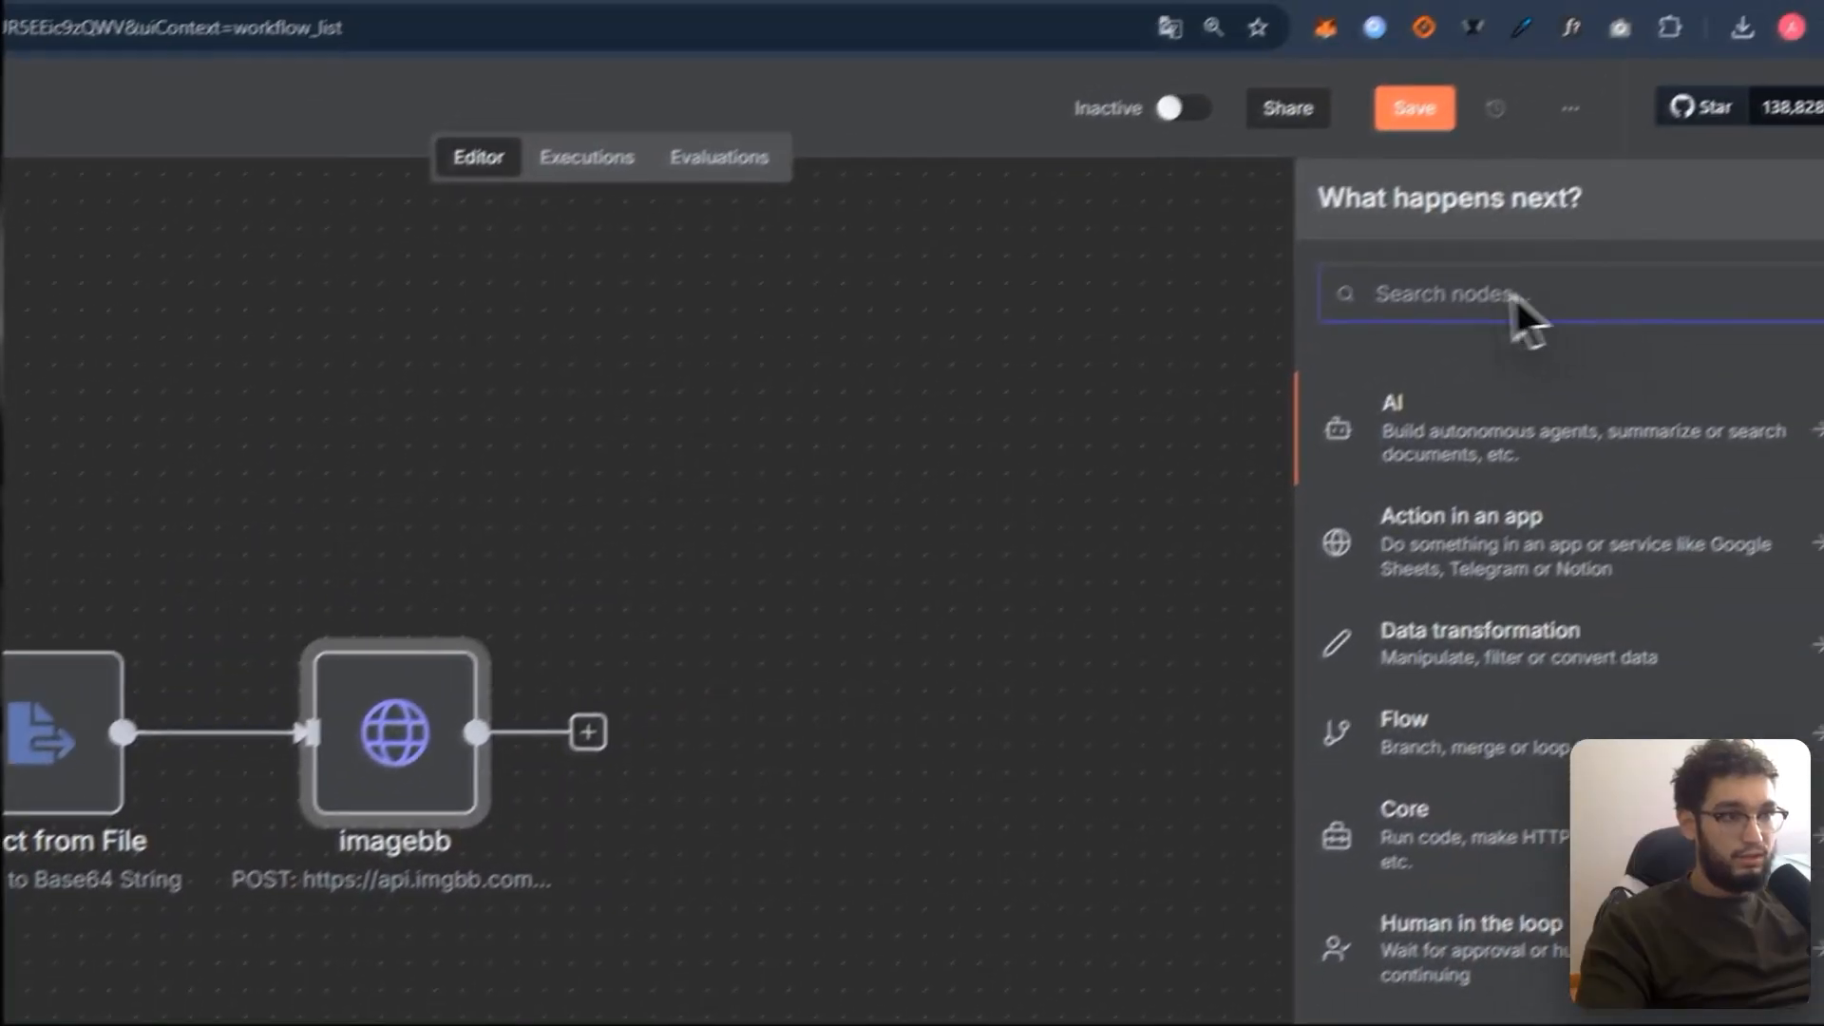
text(http)
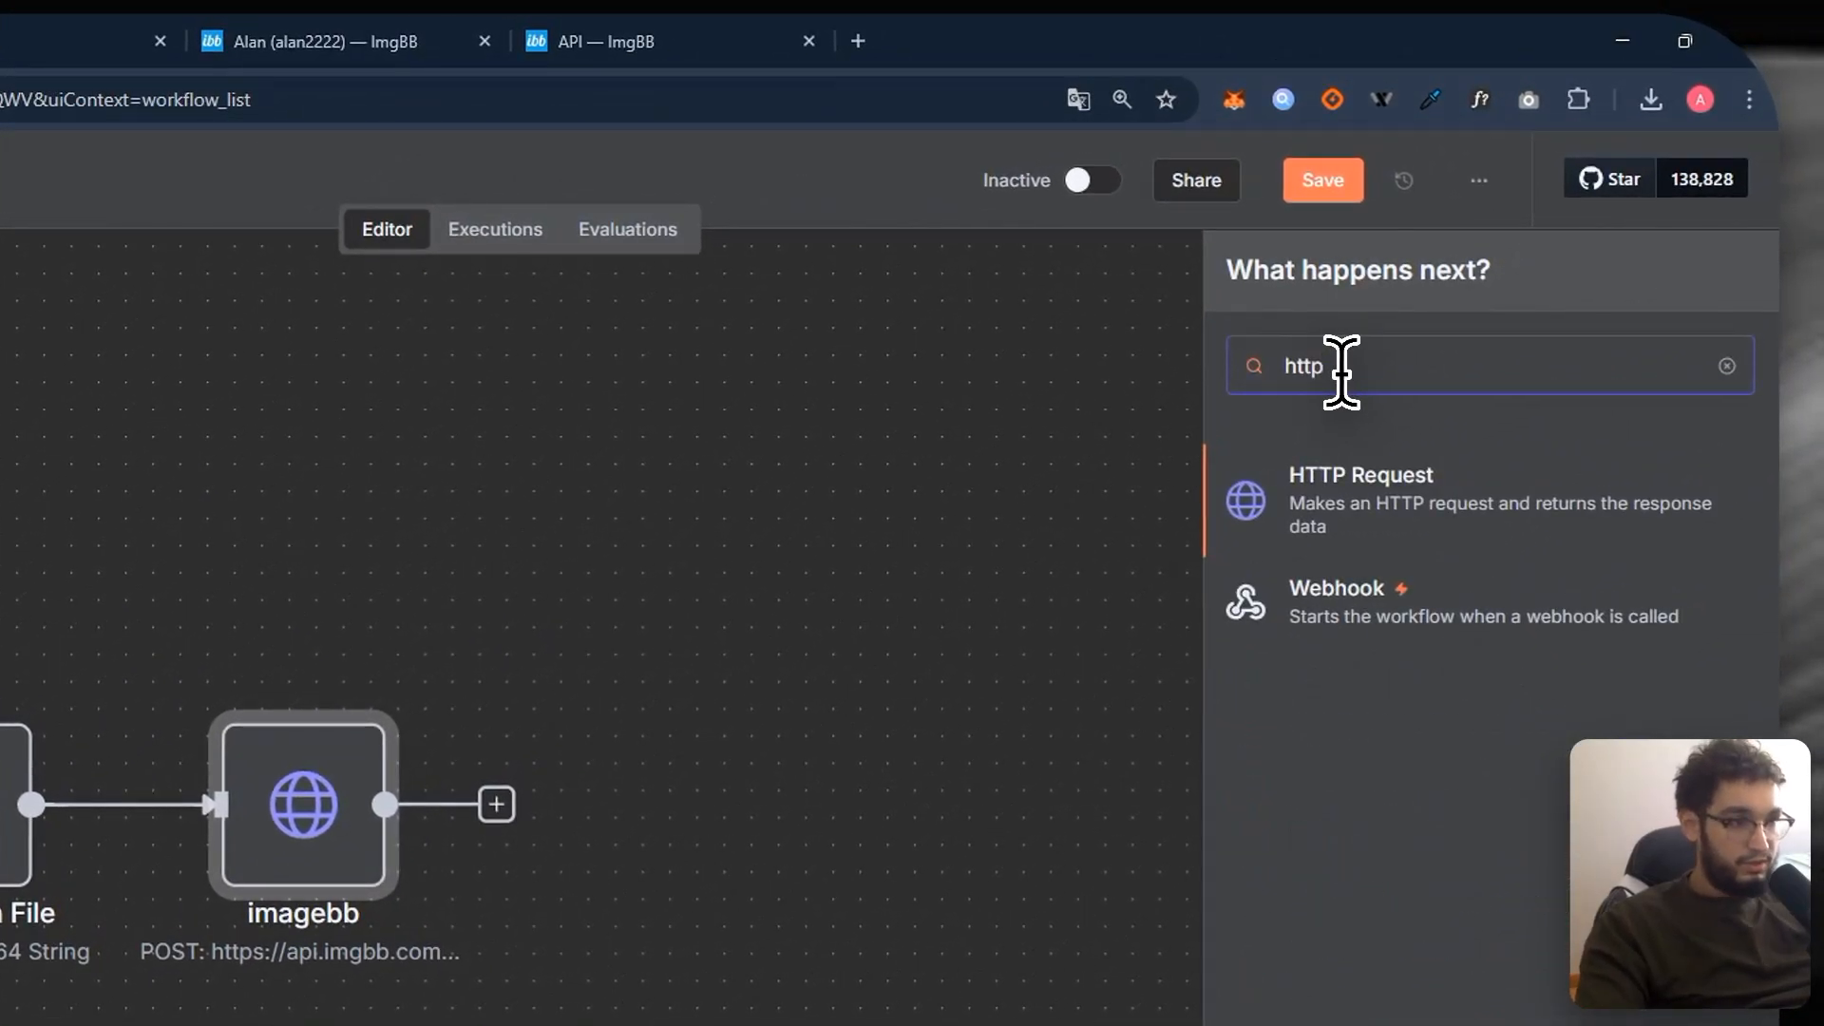
click(1361, 477)
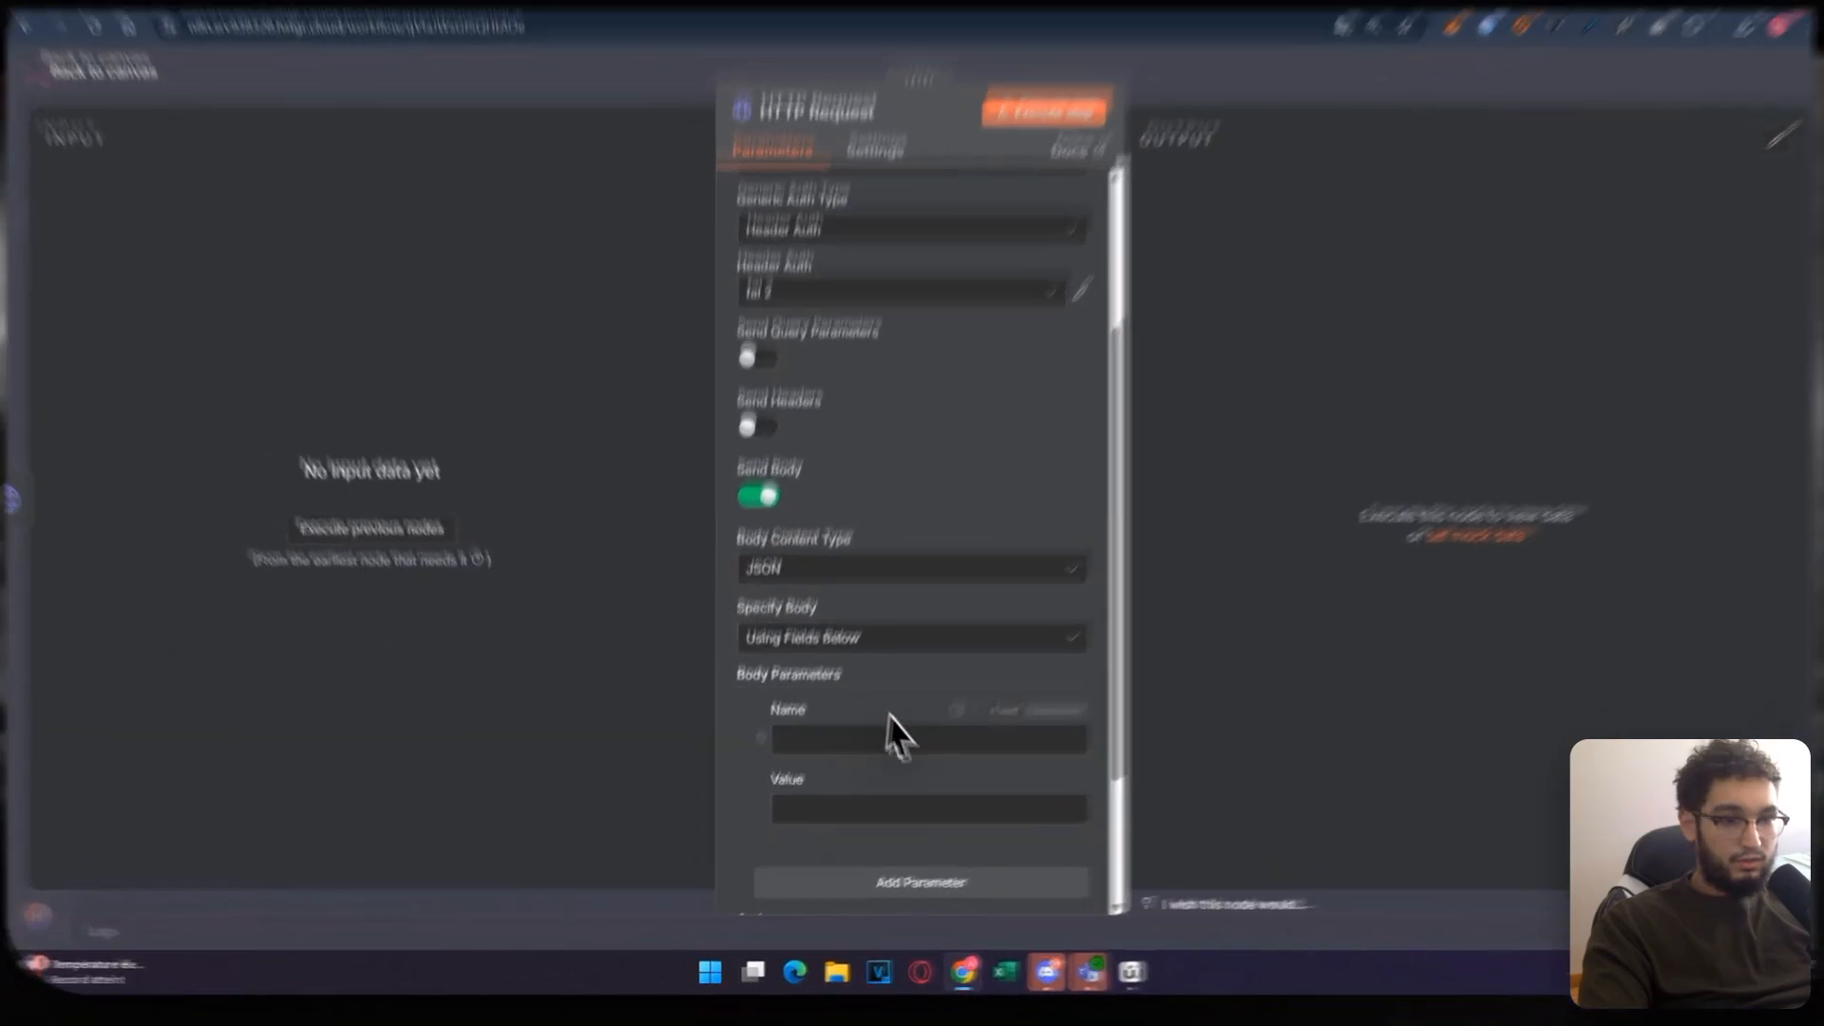
click(927, 520)
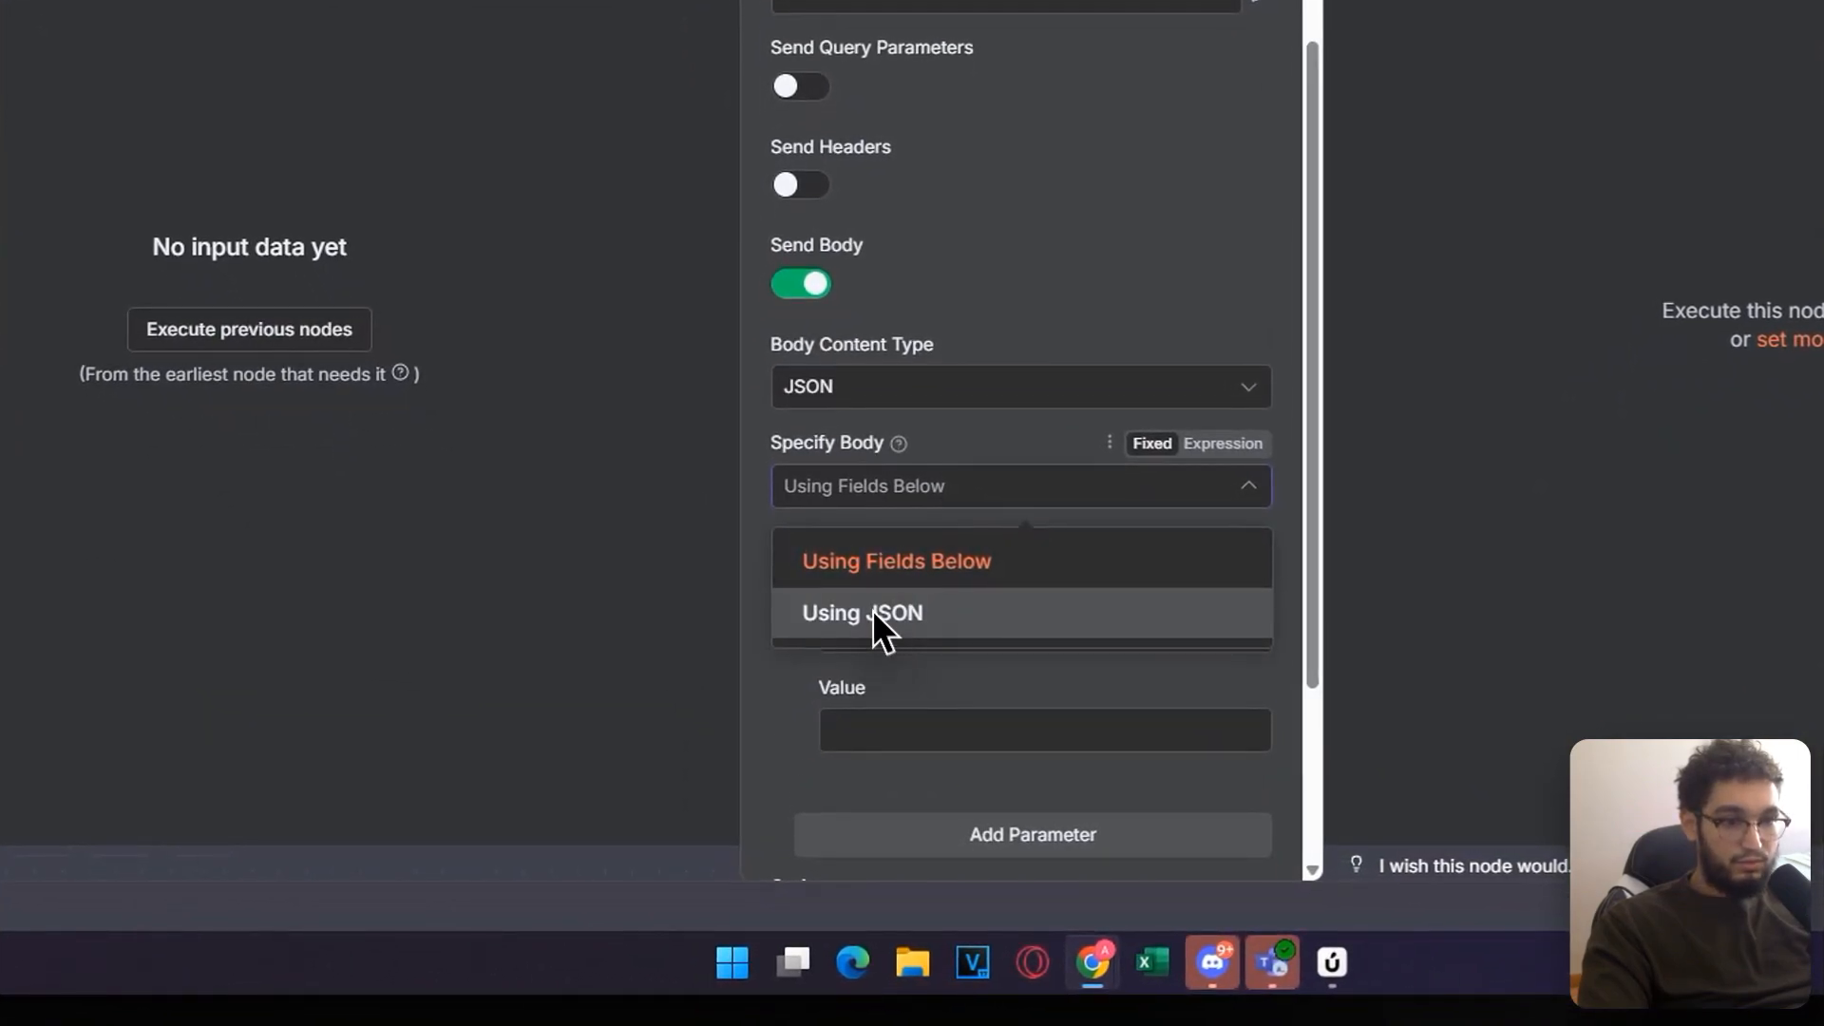
click(861, 638)
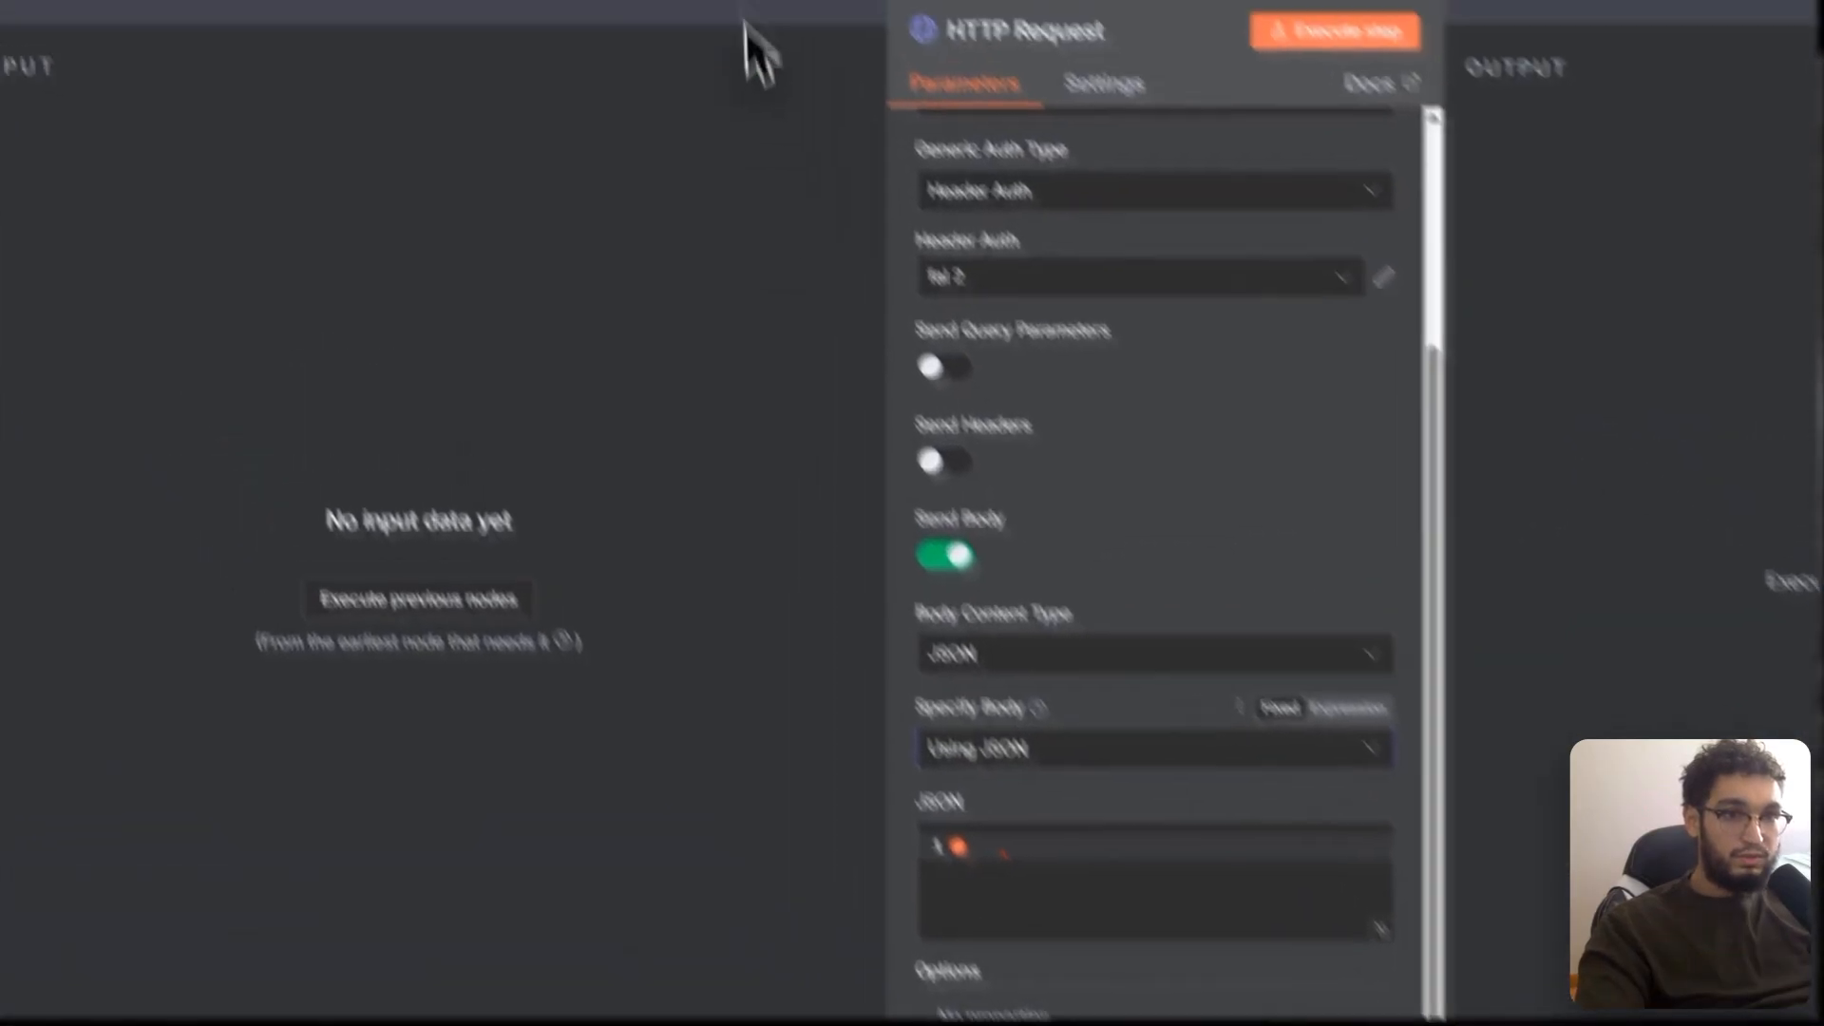
Step: Load the istockphoto image into the AI Image Editor front end's uploader
click(380, 32)
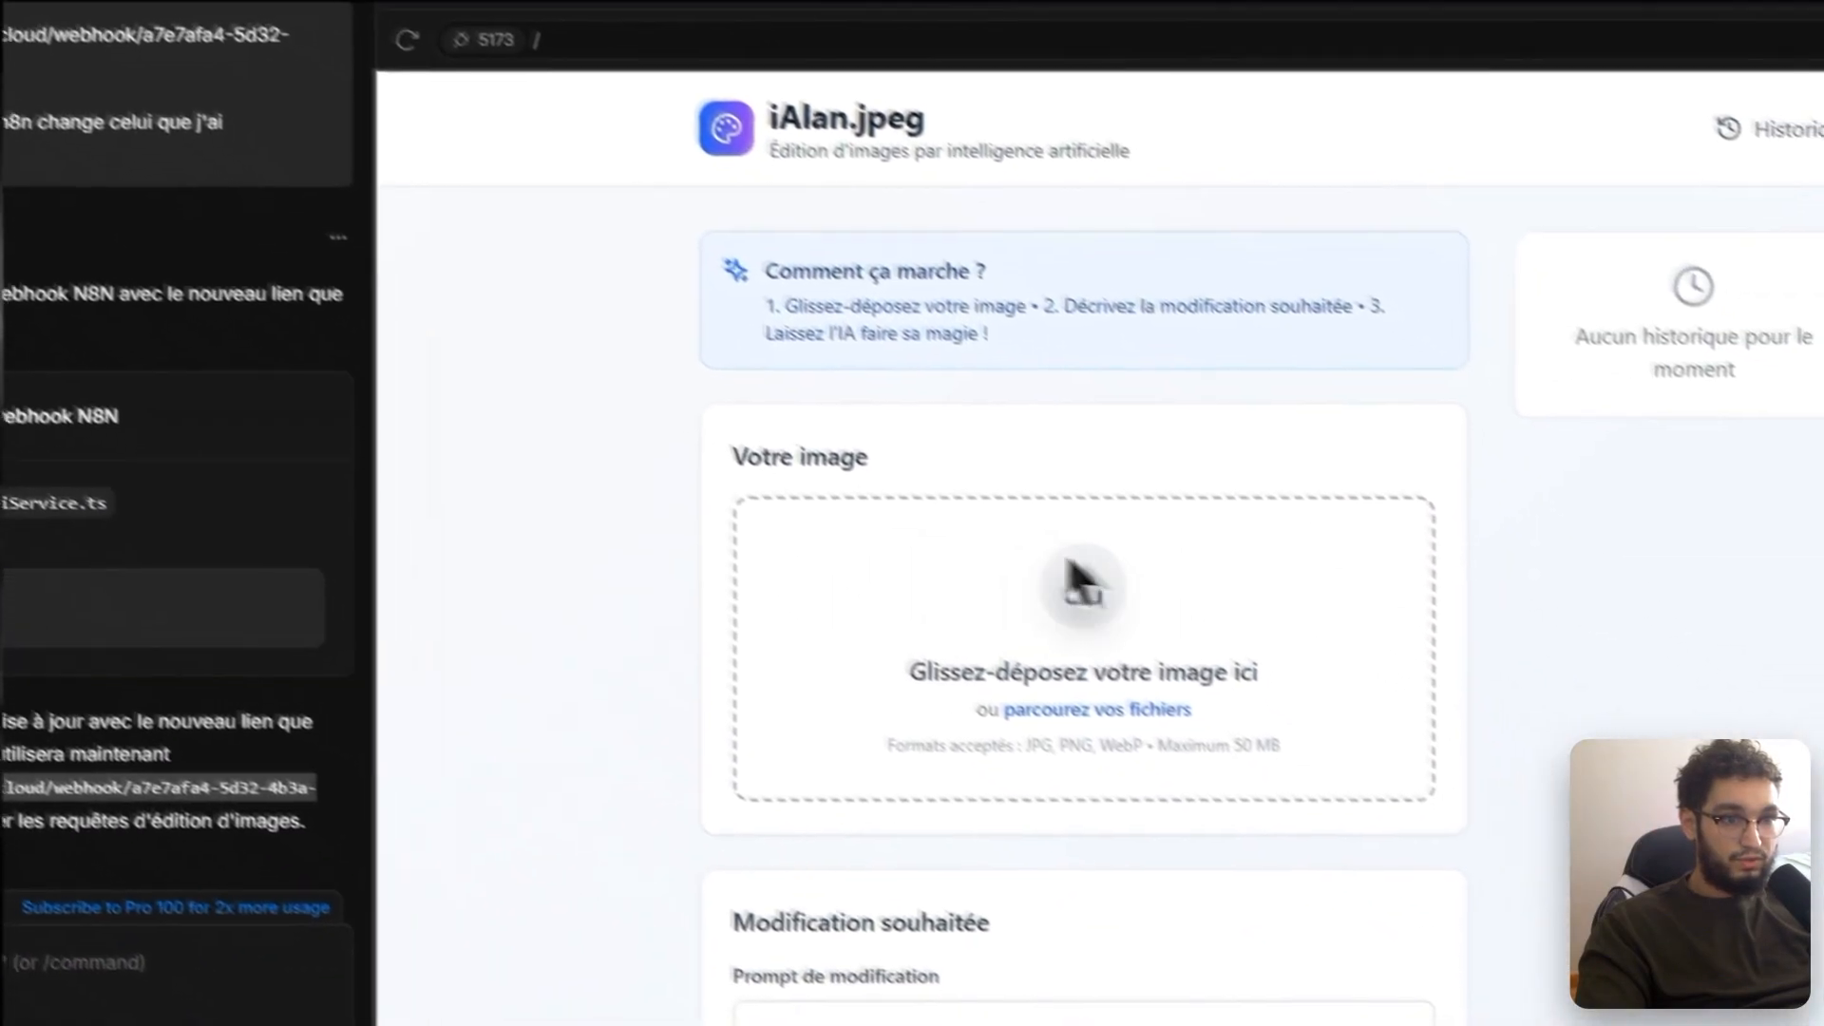
click(1252, 731)
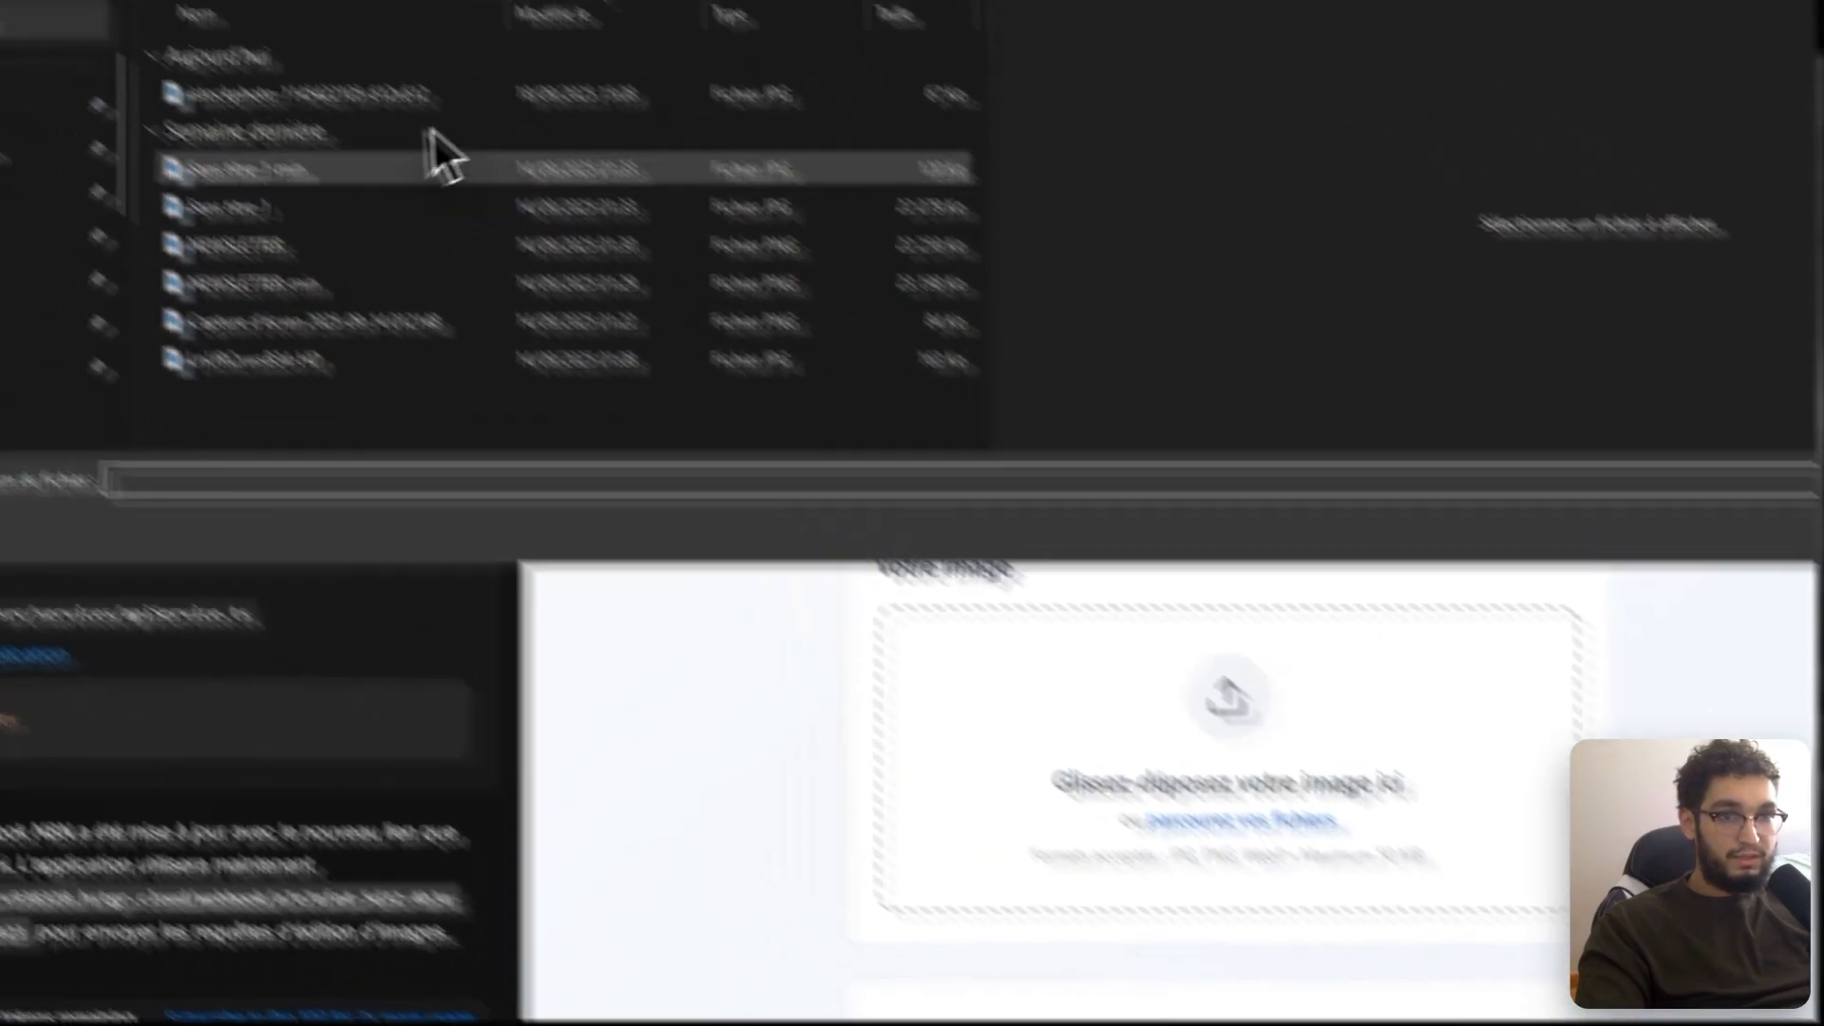
click(437, 97)
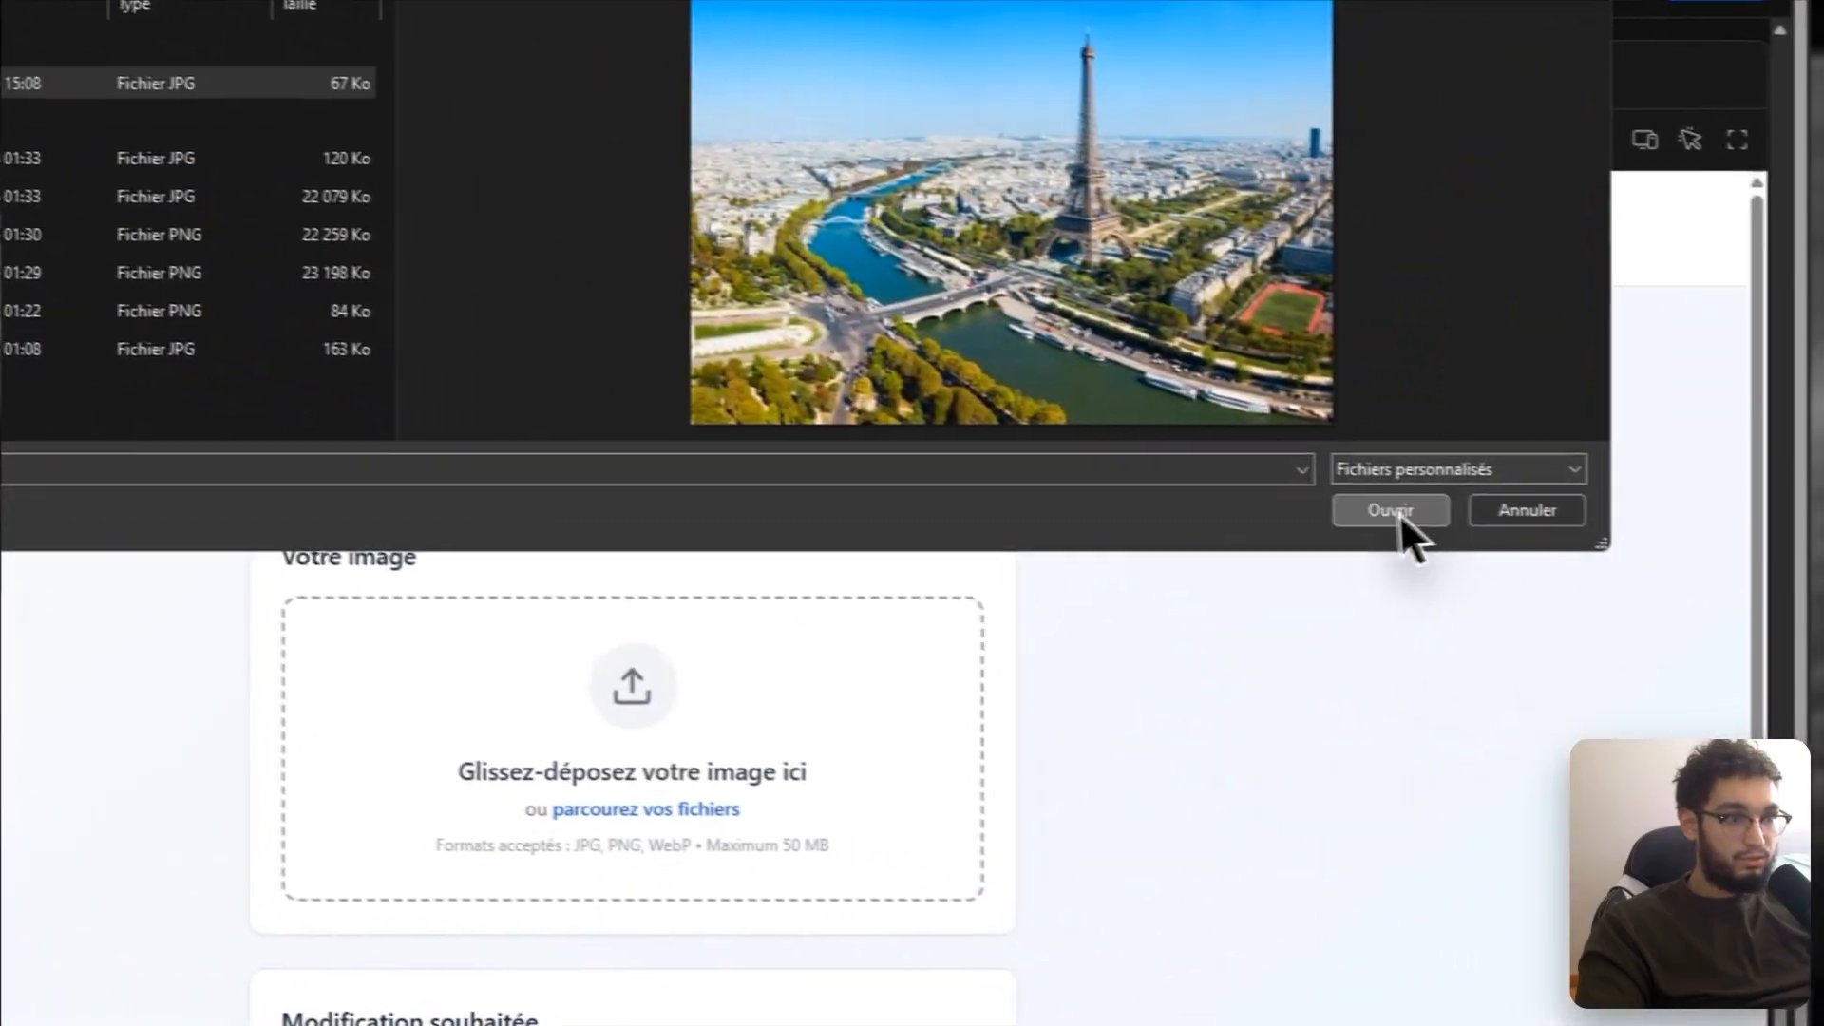
click(1398, 514)
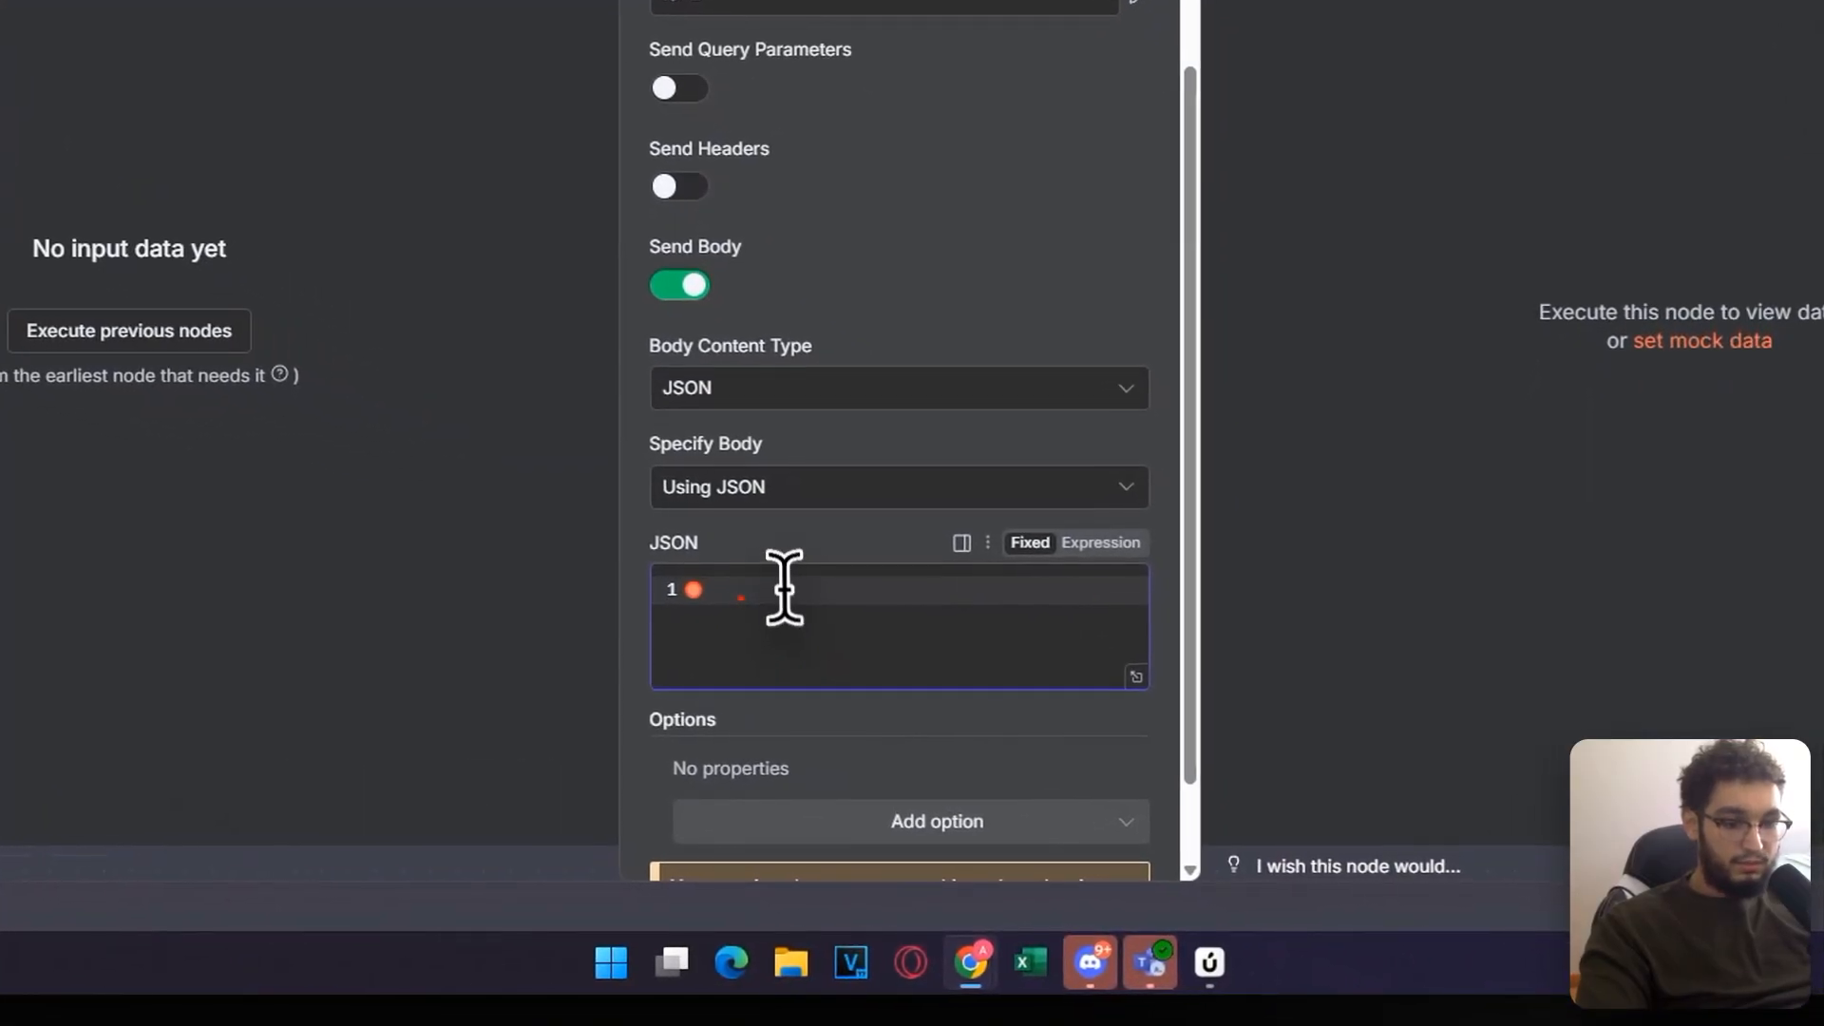
Step: Paste the JSON body with prompt and image_urls expressions and review it in the expression editor
key(ctrl+v)
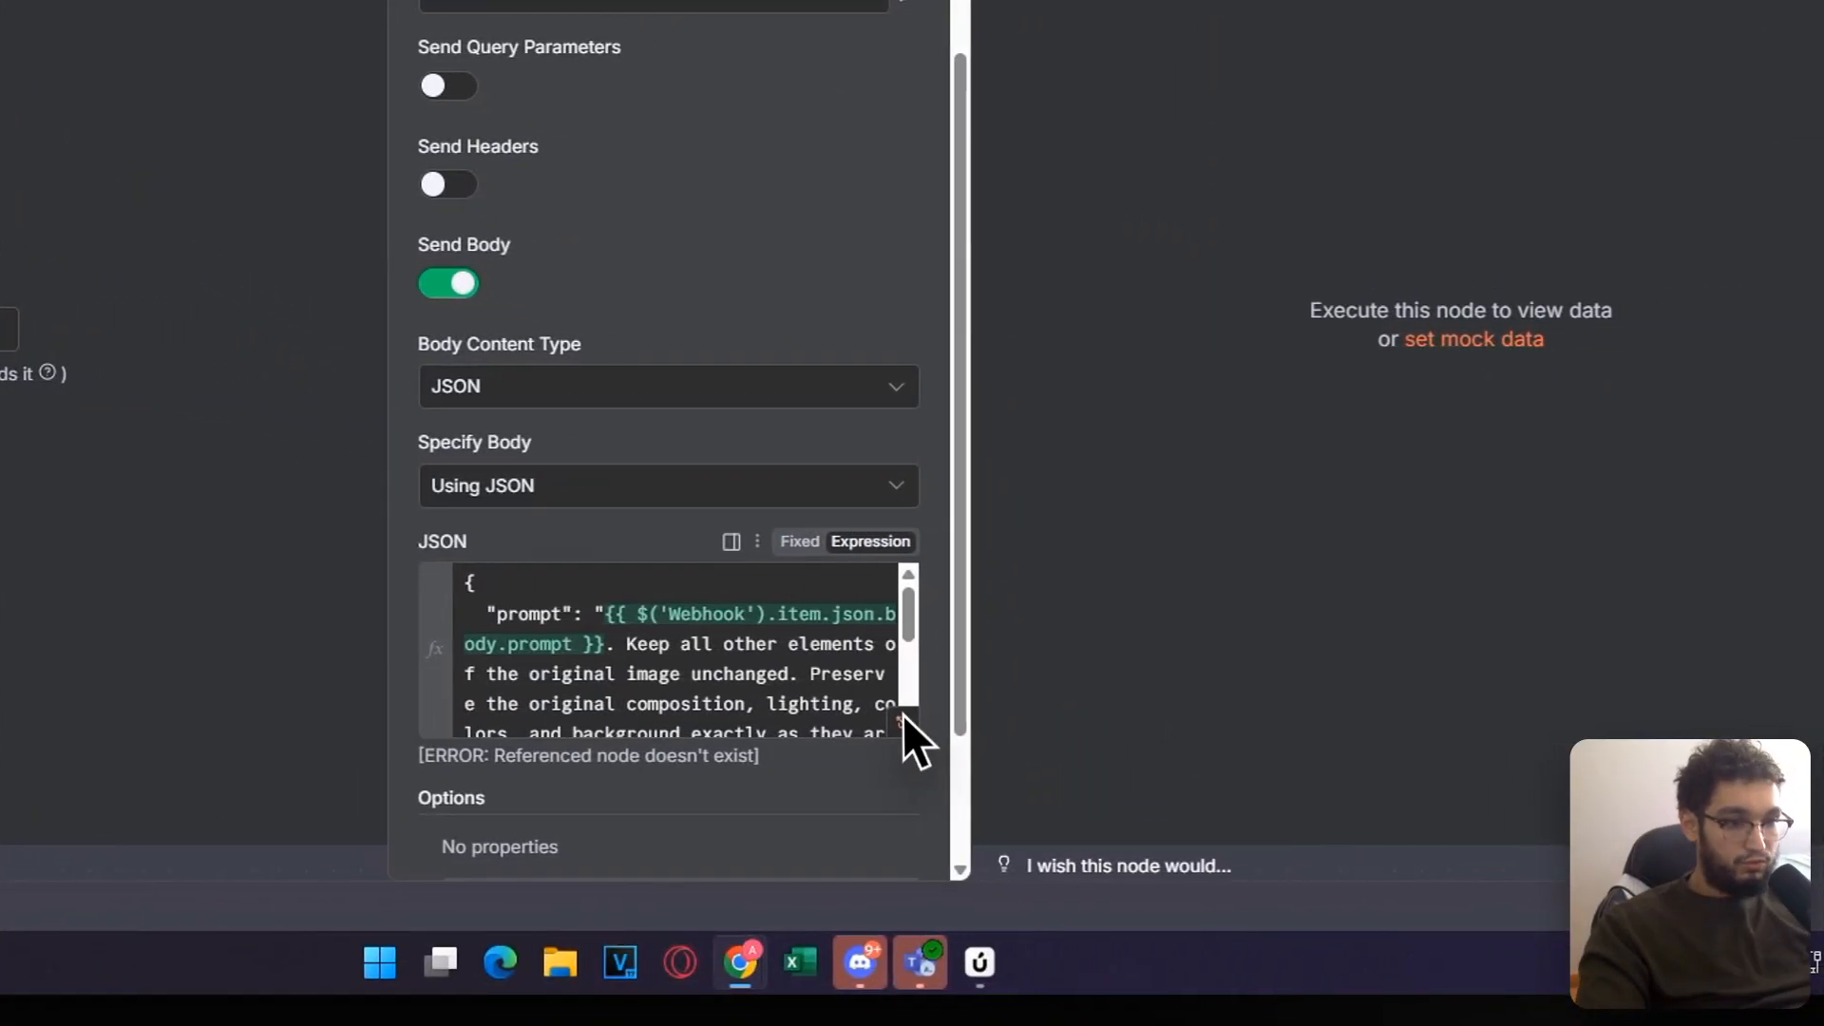
click(1131, 722)
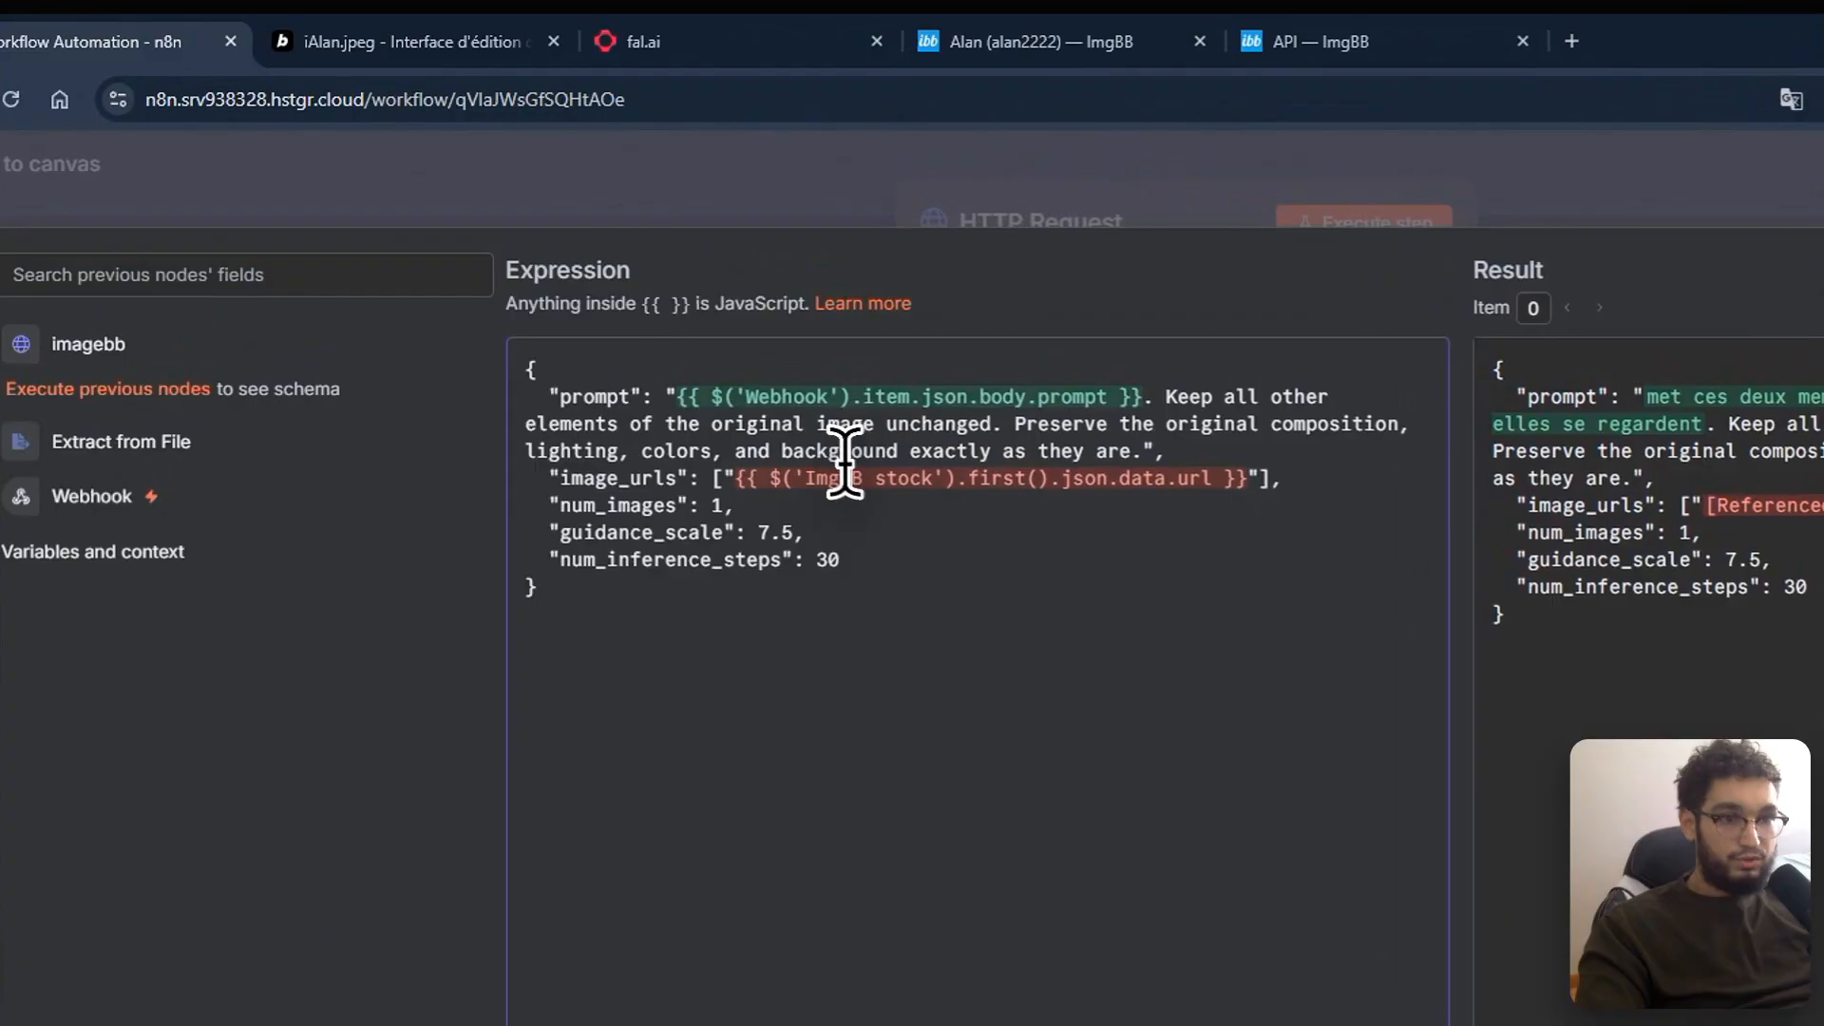
triple_click(851, 473)
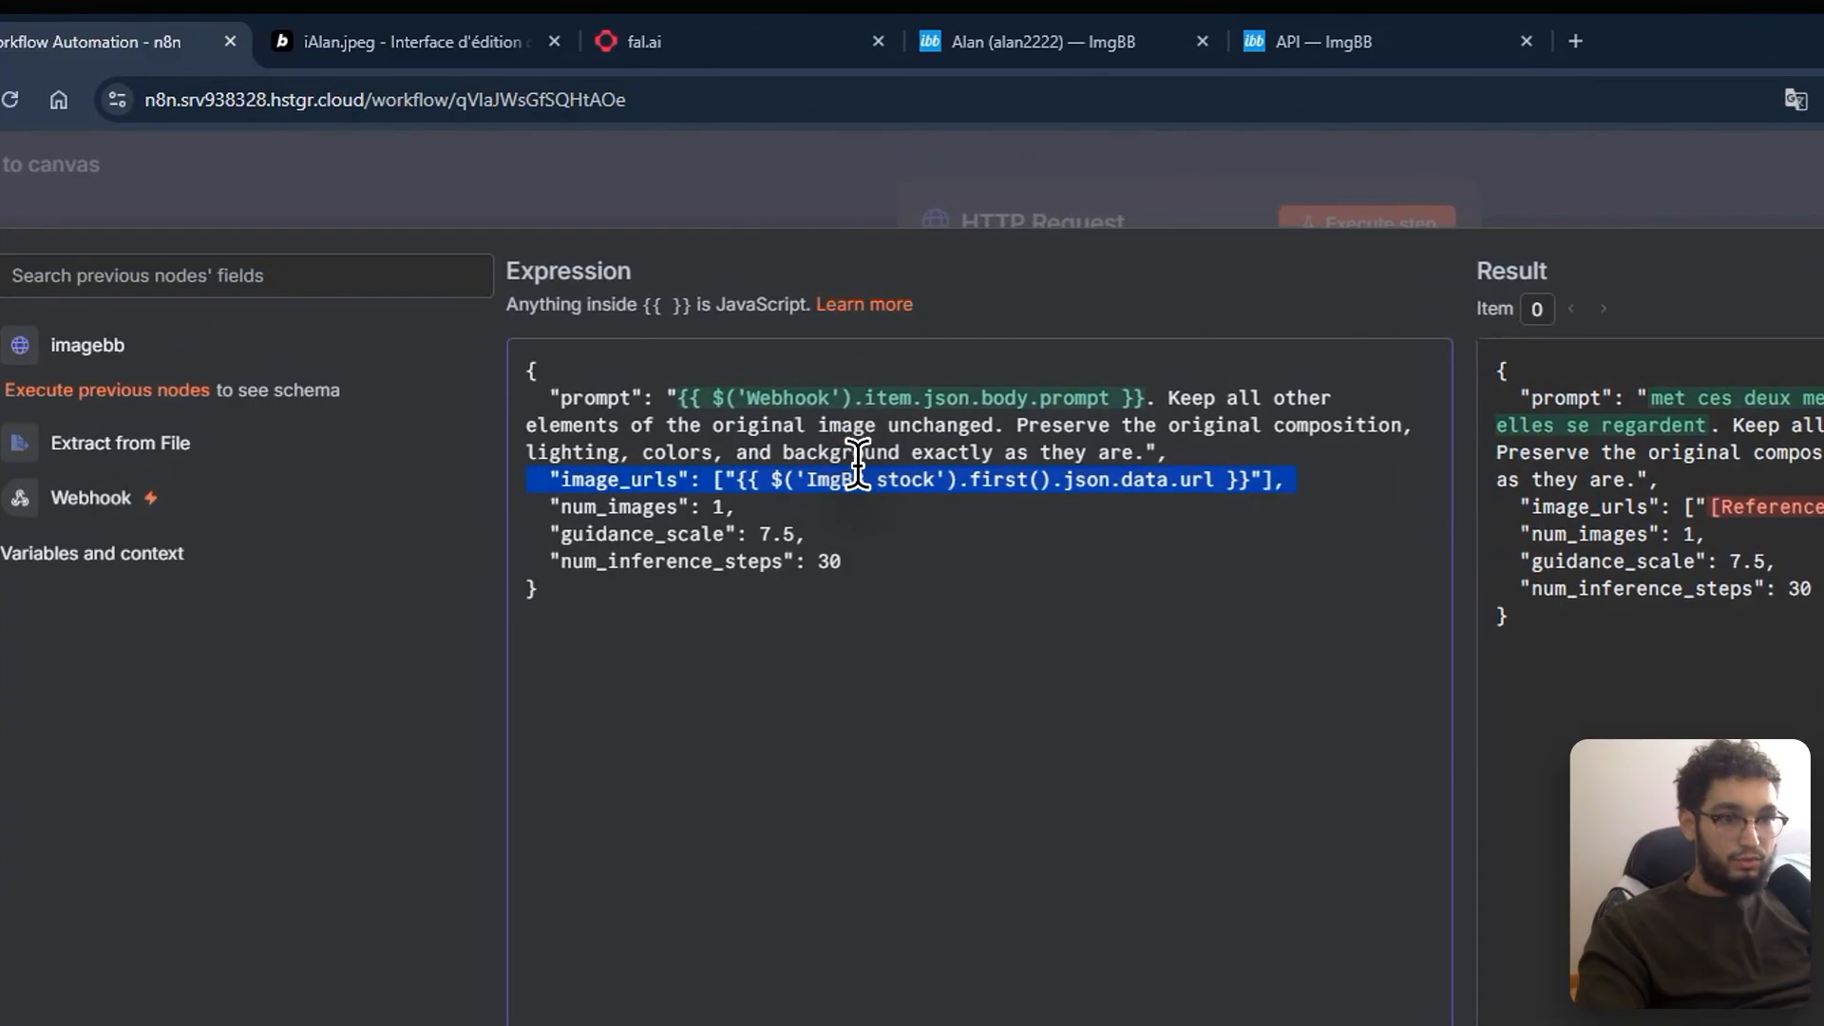
click(905, 505)
click(858, 200)
click(908, 193)
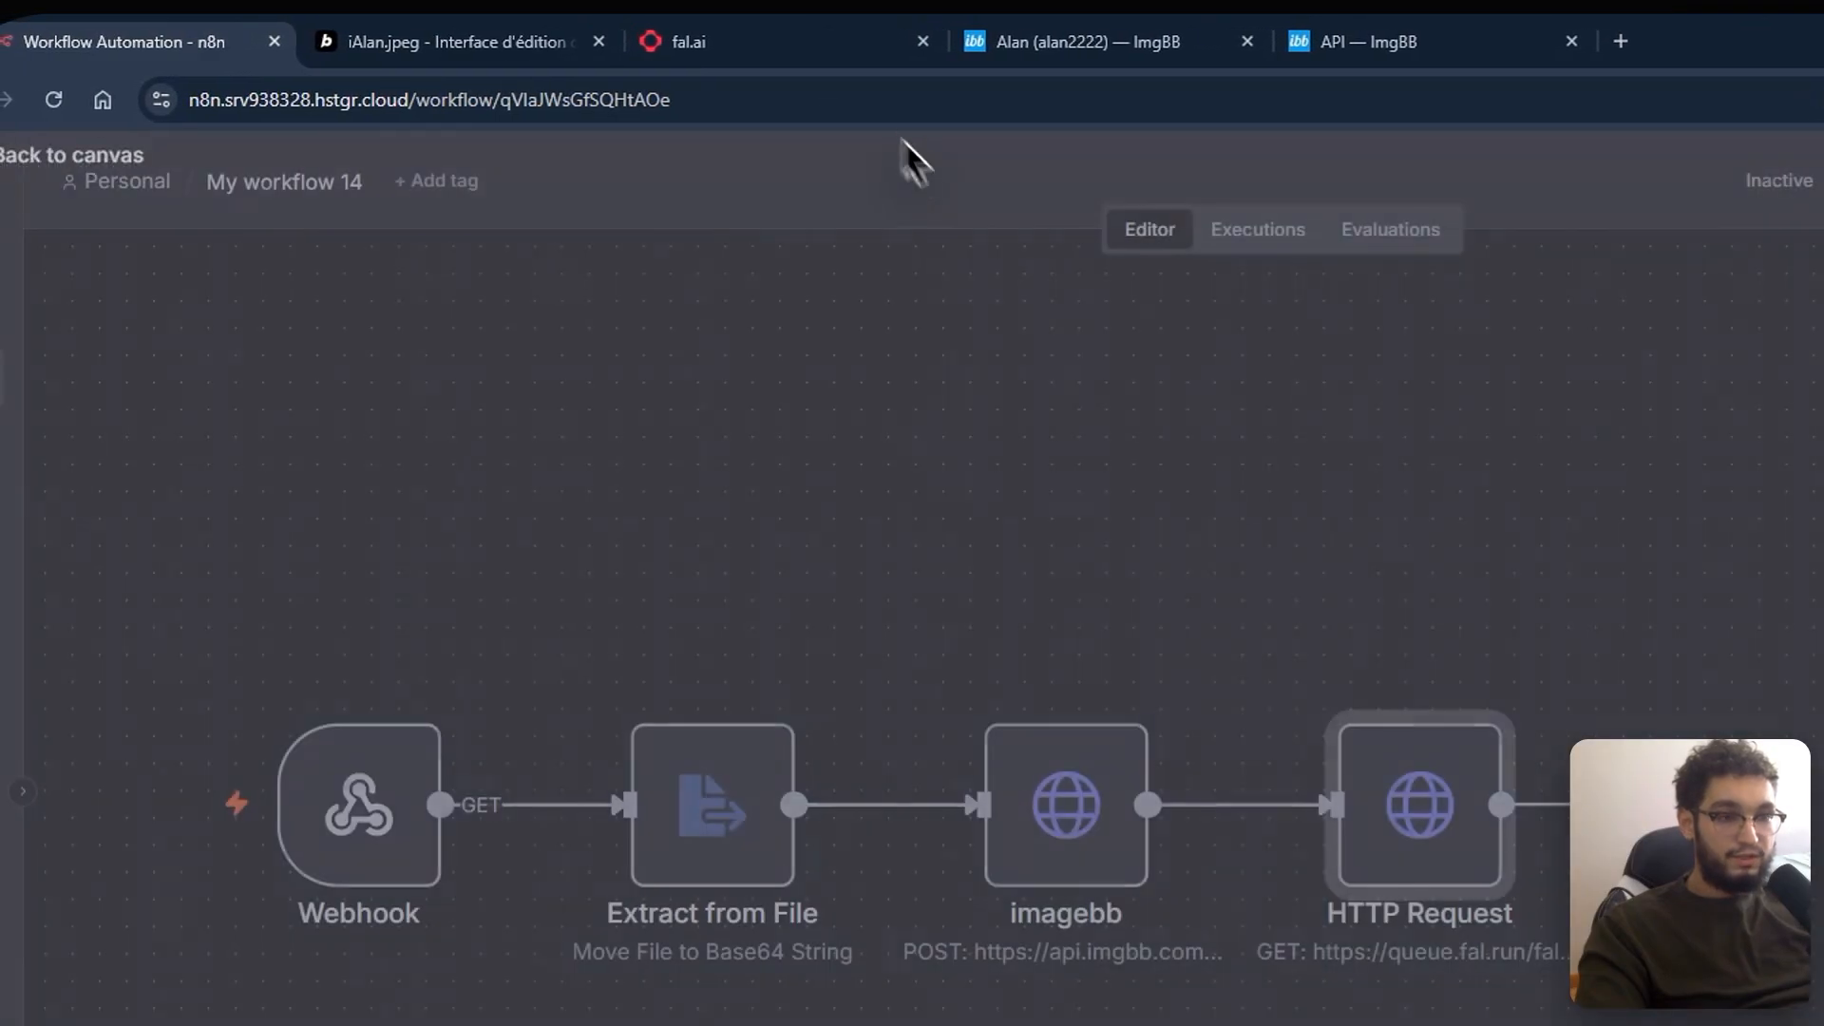
Step: Rename the HTTP Request node to 'Fal AI (modification)'
double_click(914, 511)
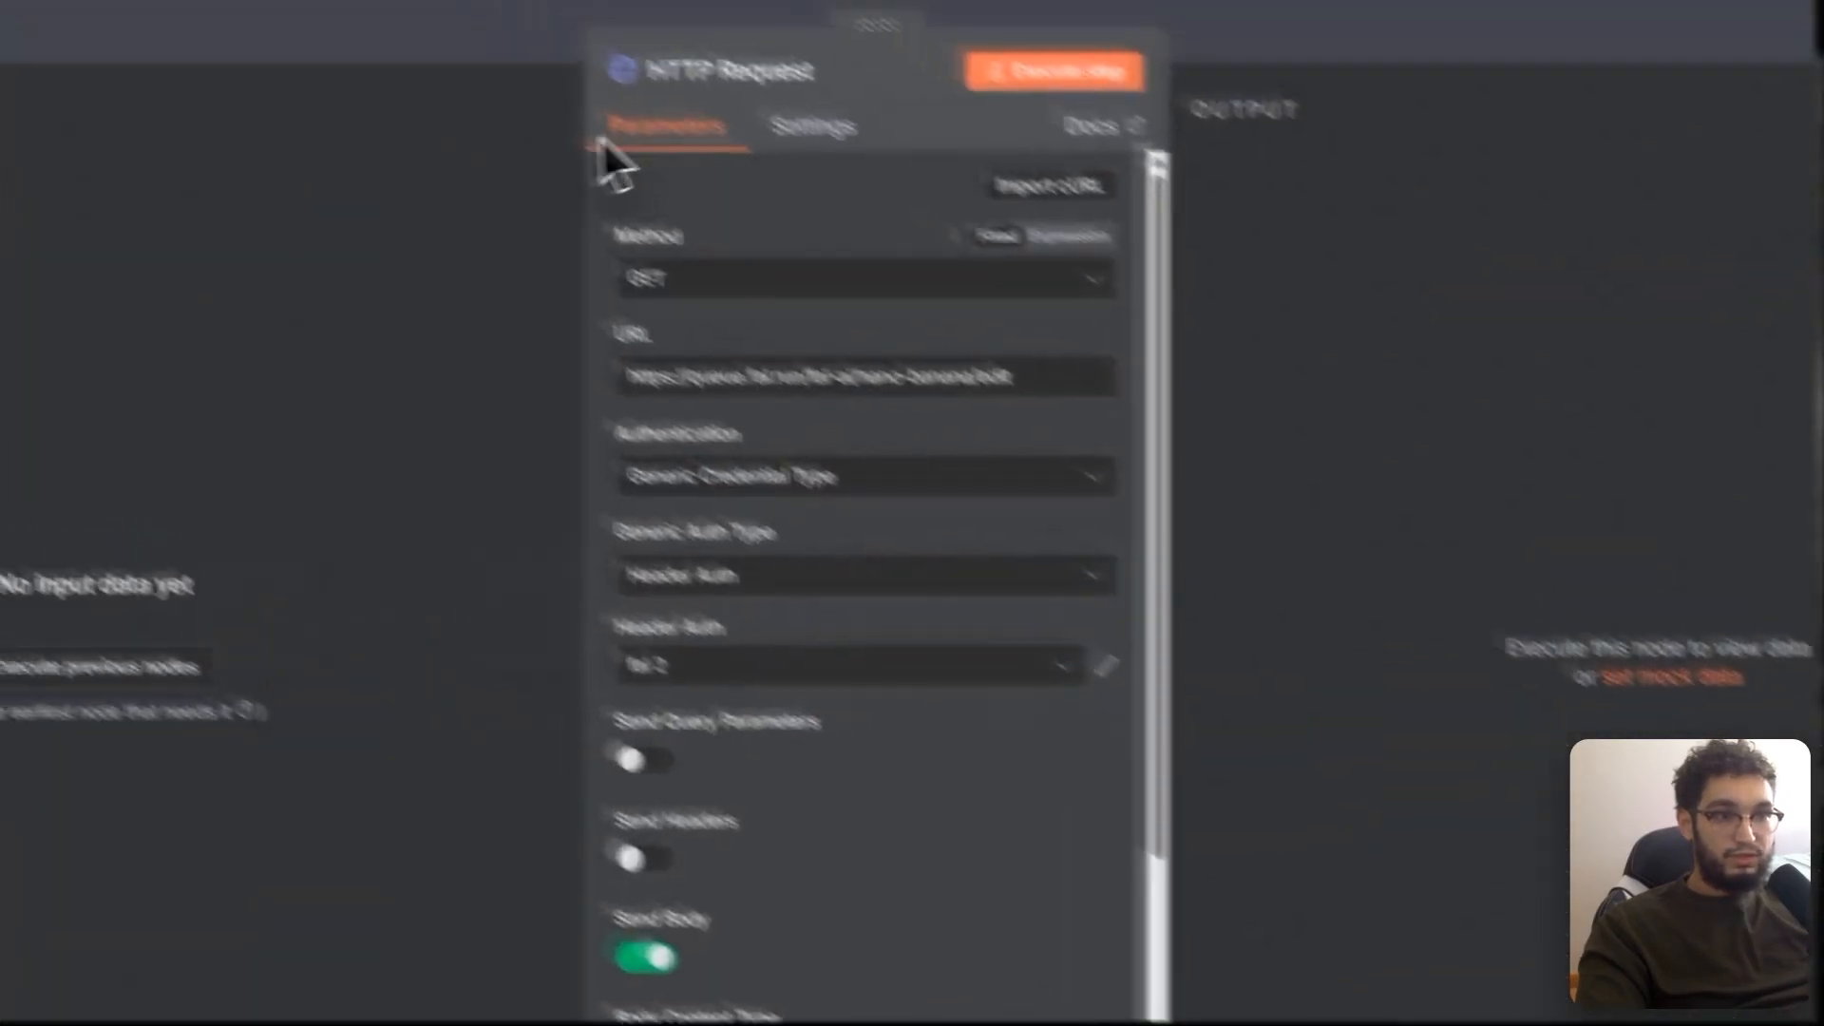
click(941, 196)
text(Fal AI)
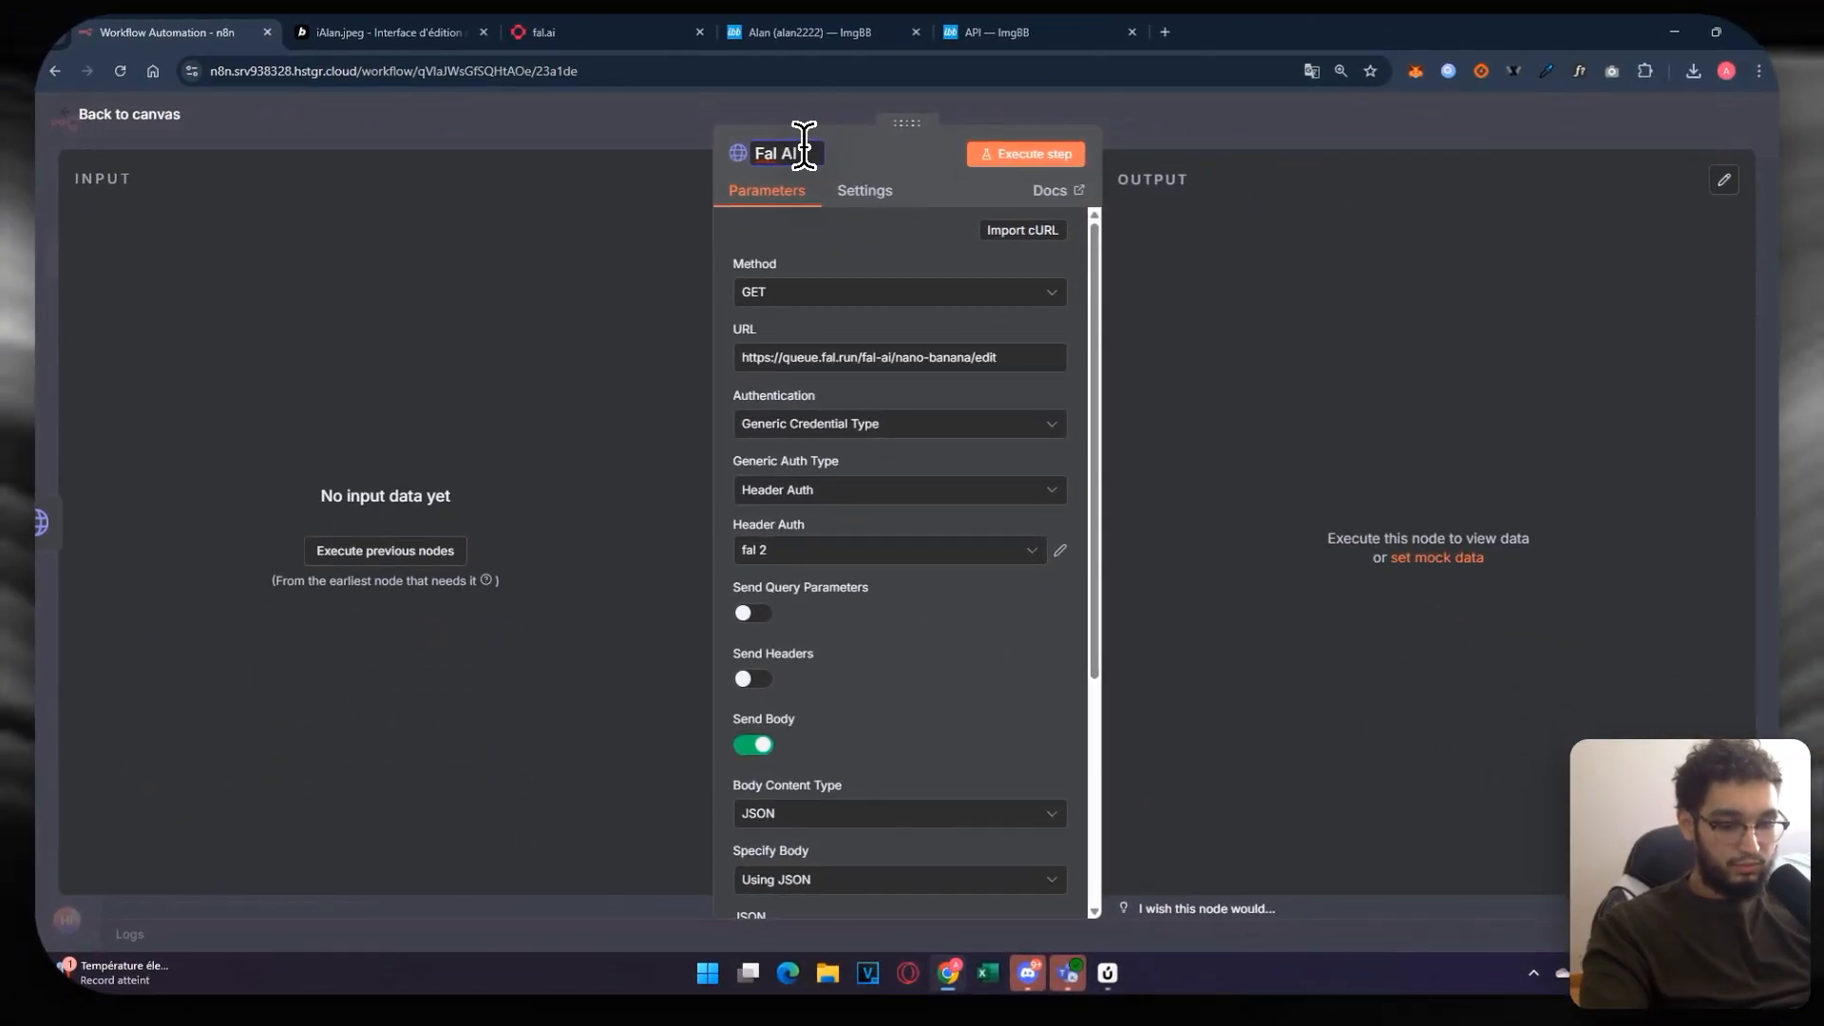
text( (modification)
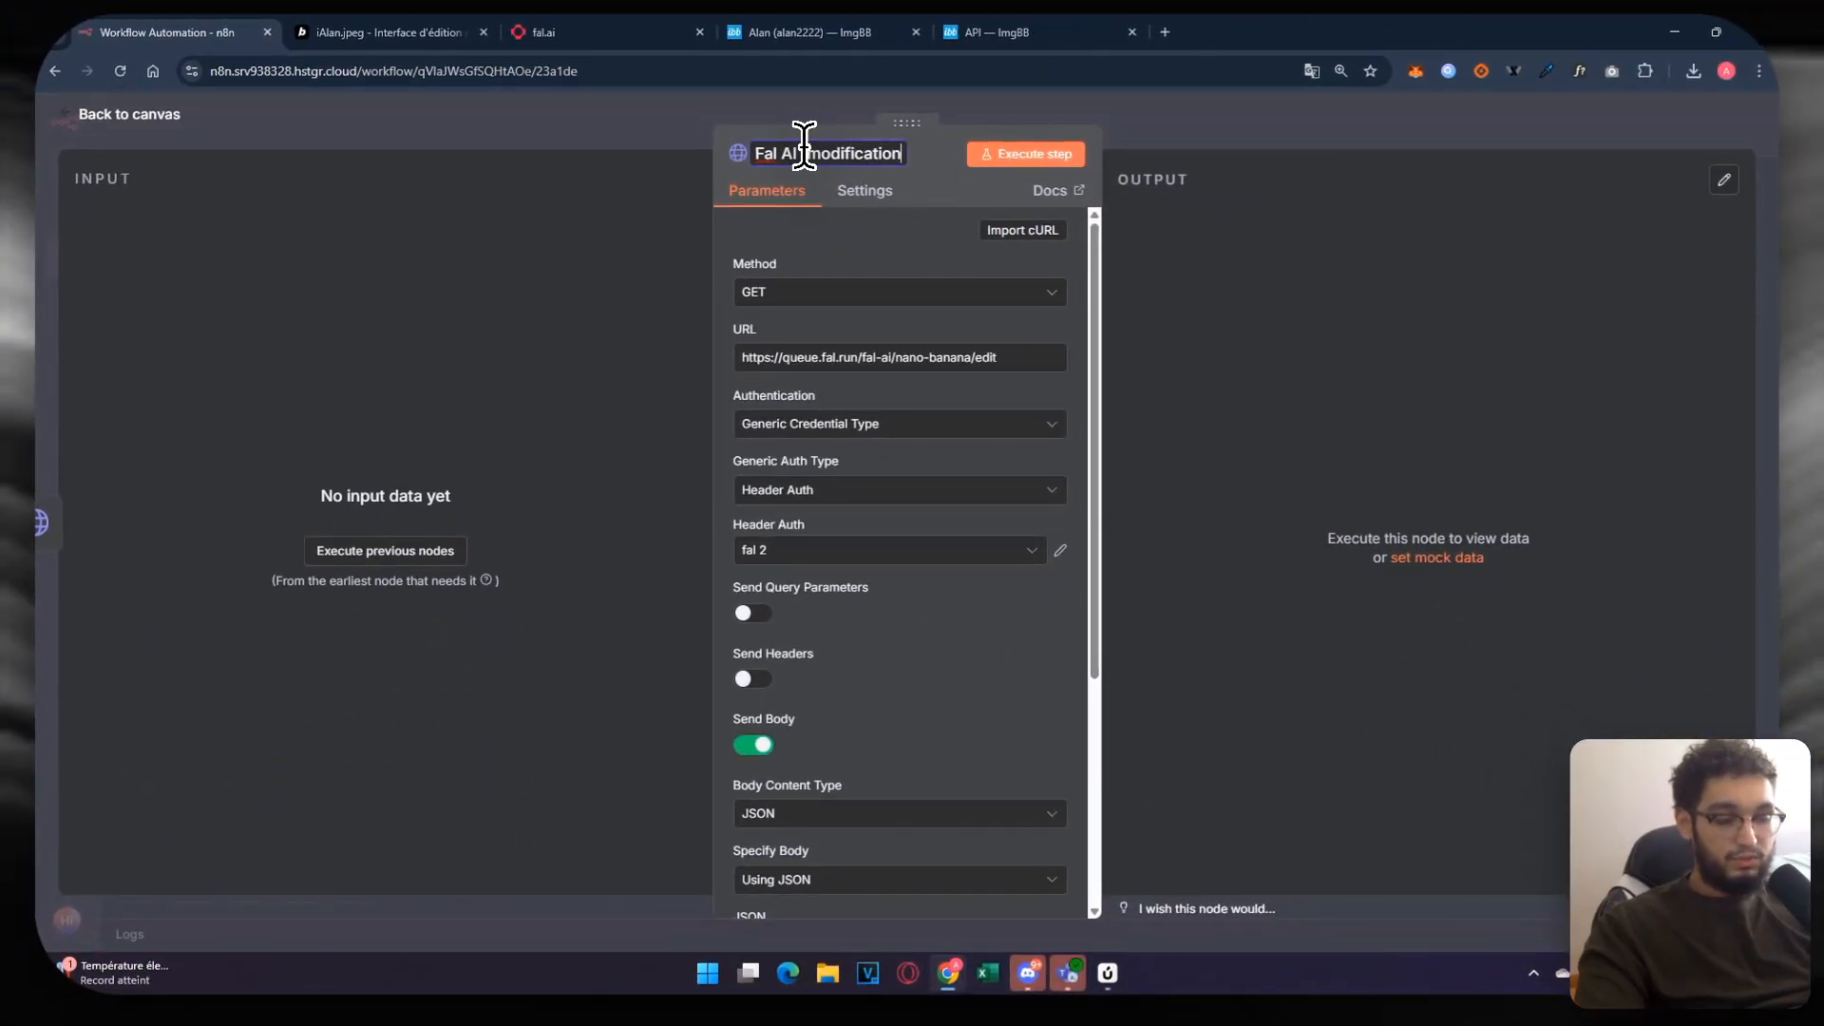
text())
click(570, 120)
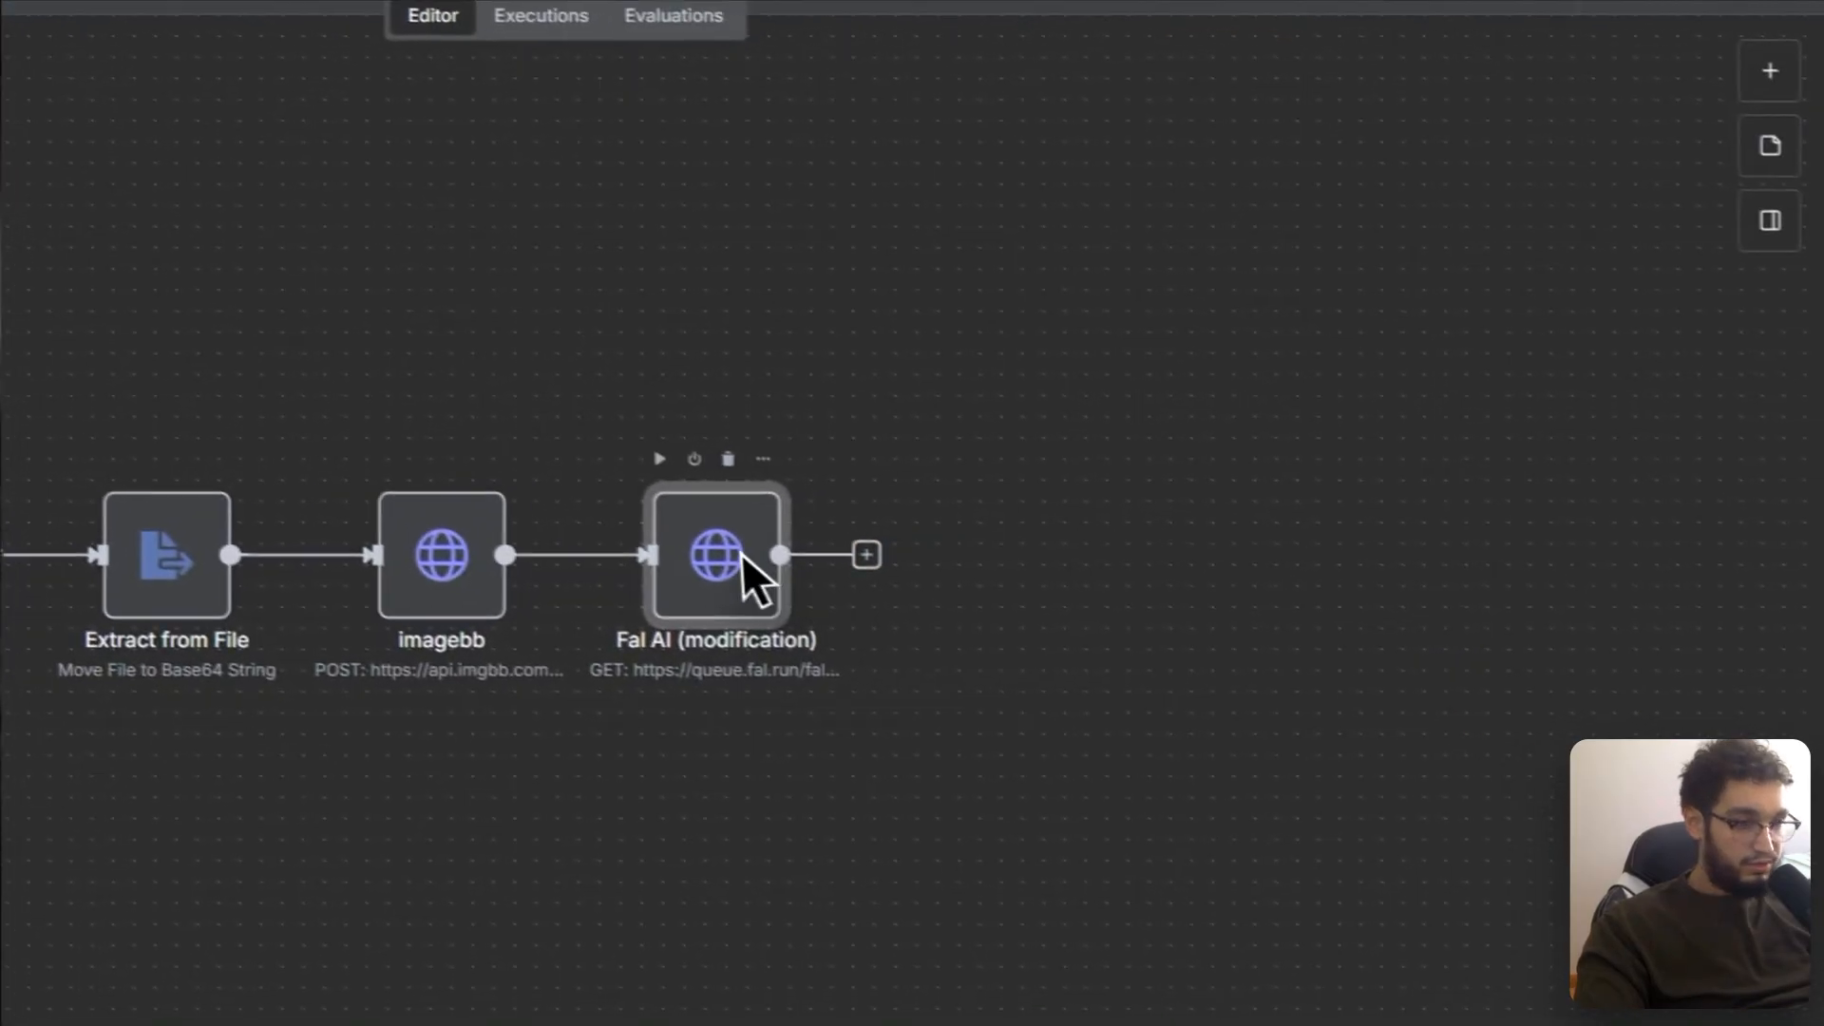
Step: Add a Wait node after Fal AI (modification) with the wait amount set to 30
click(866, 557)
text(pause)
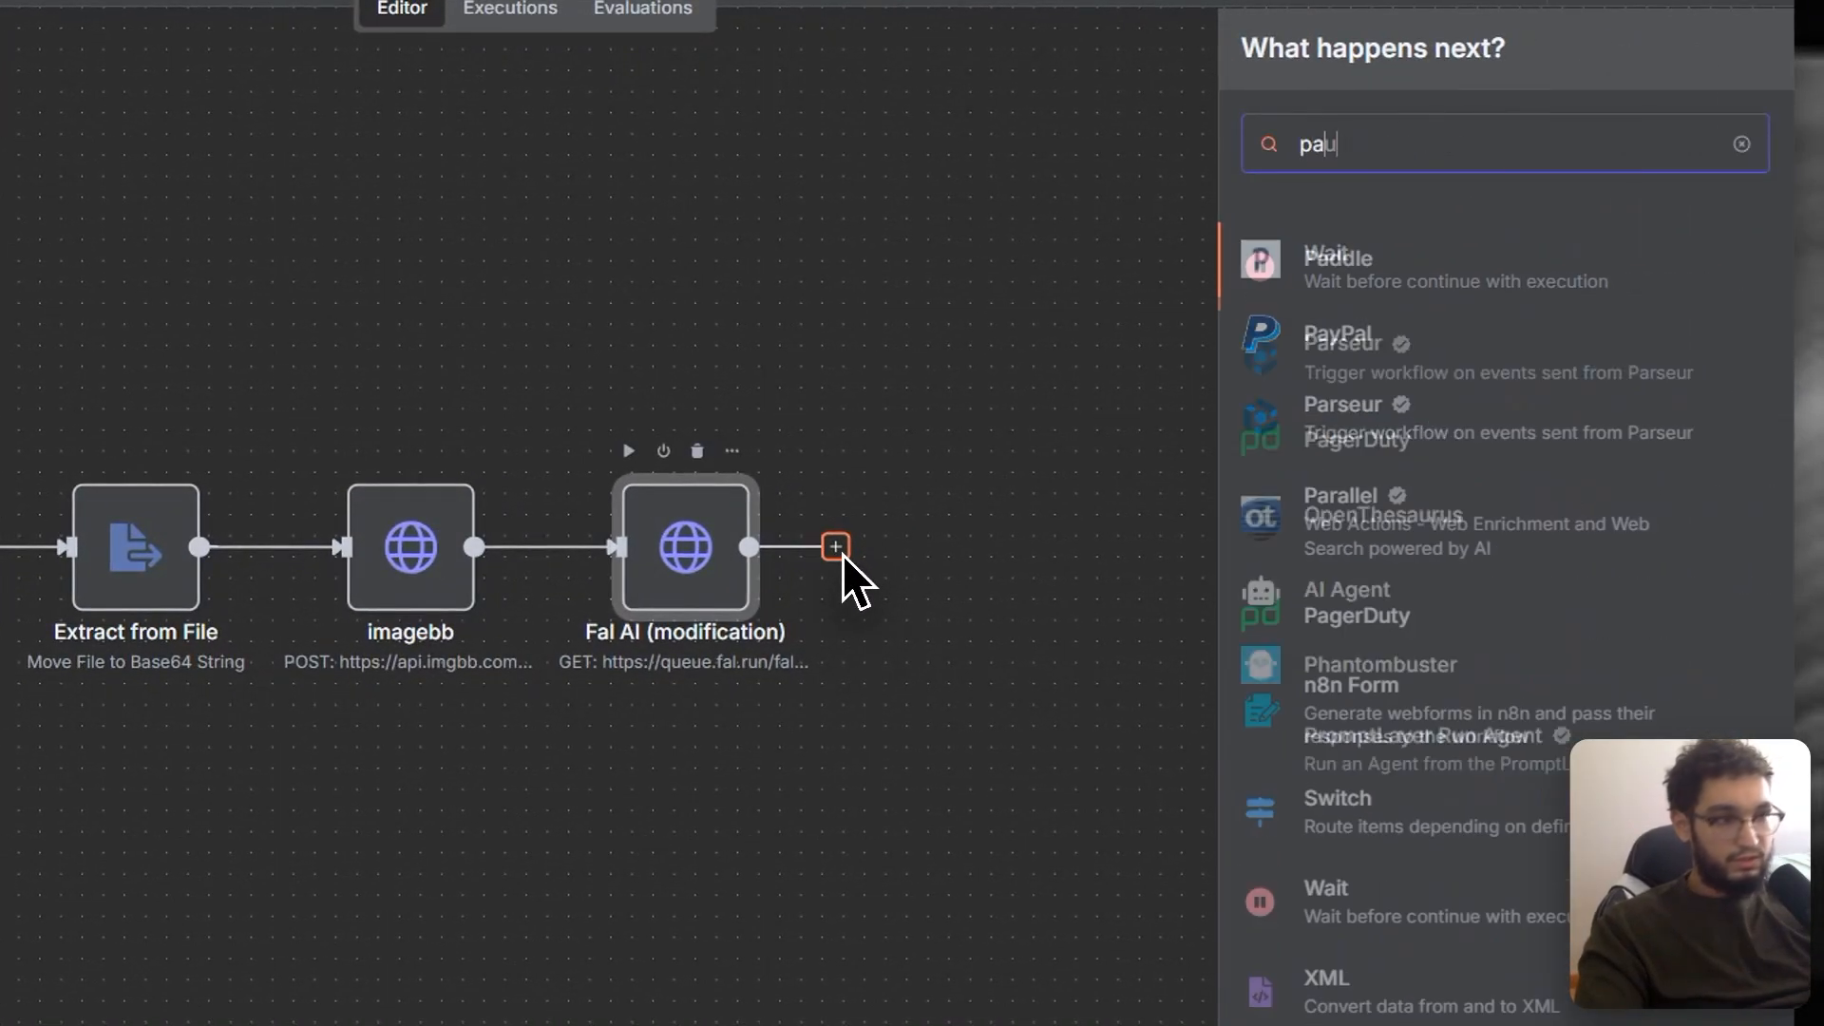
click(1330, 268)
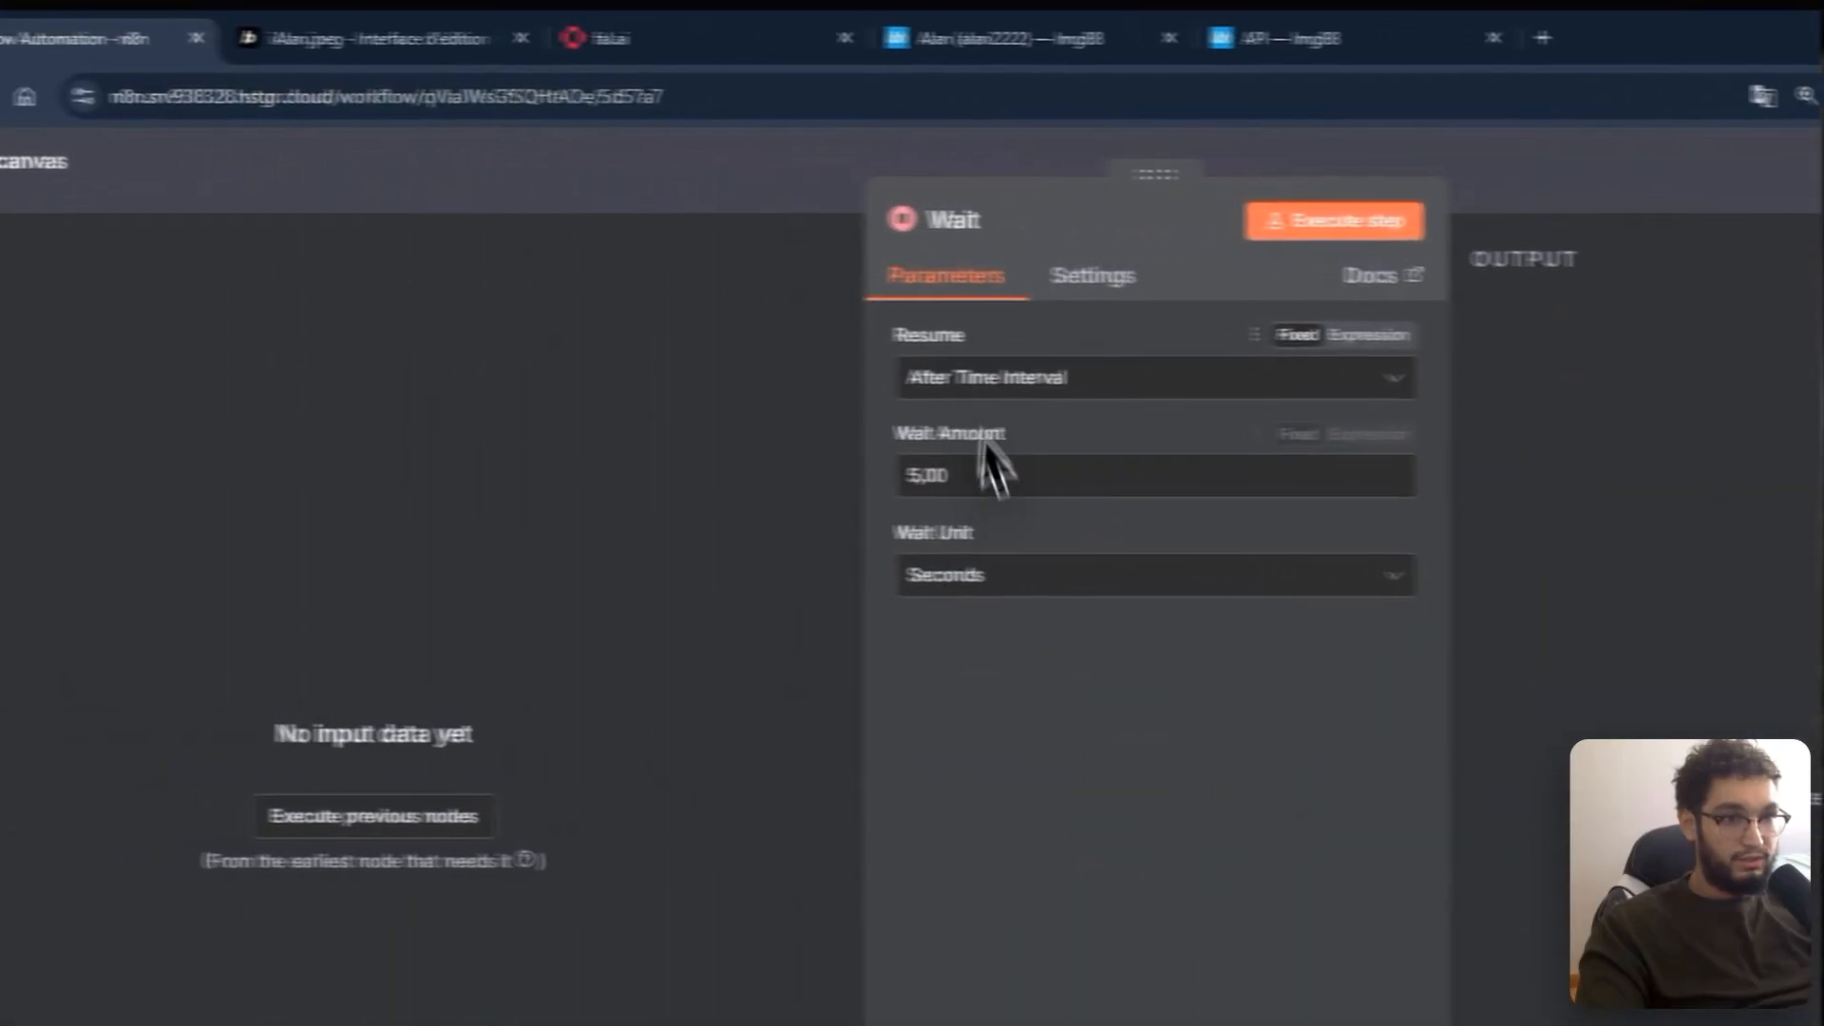
click(578, 463)
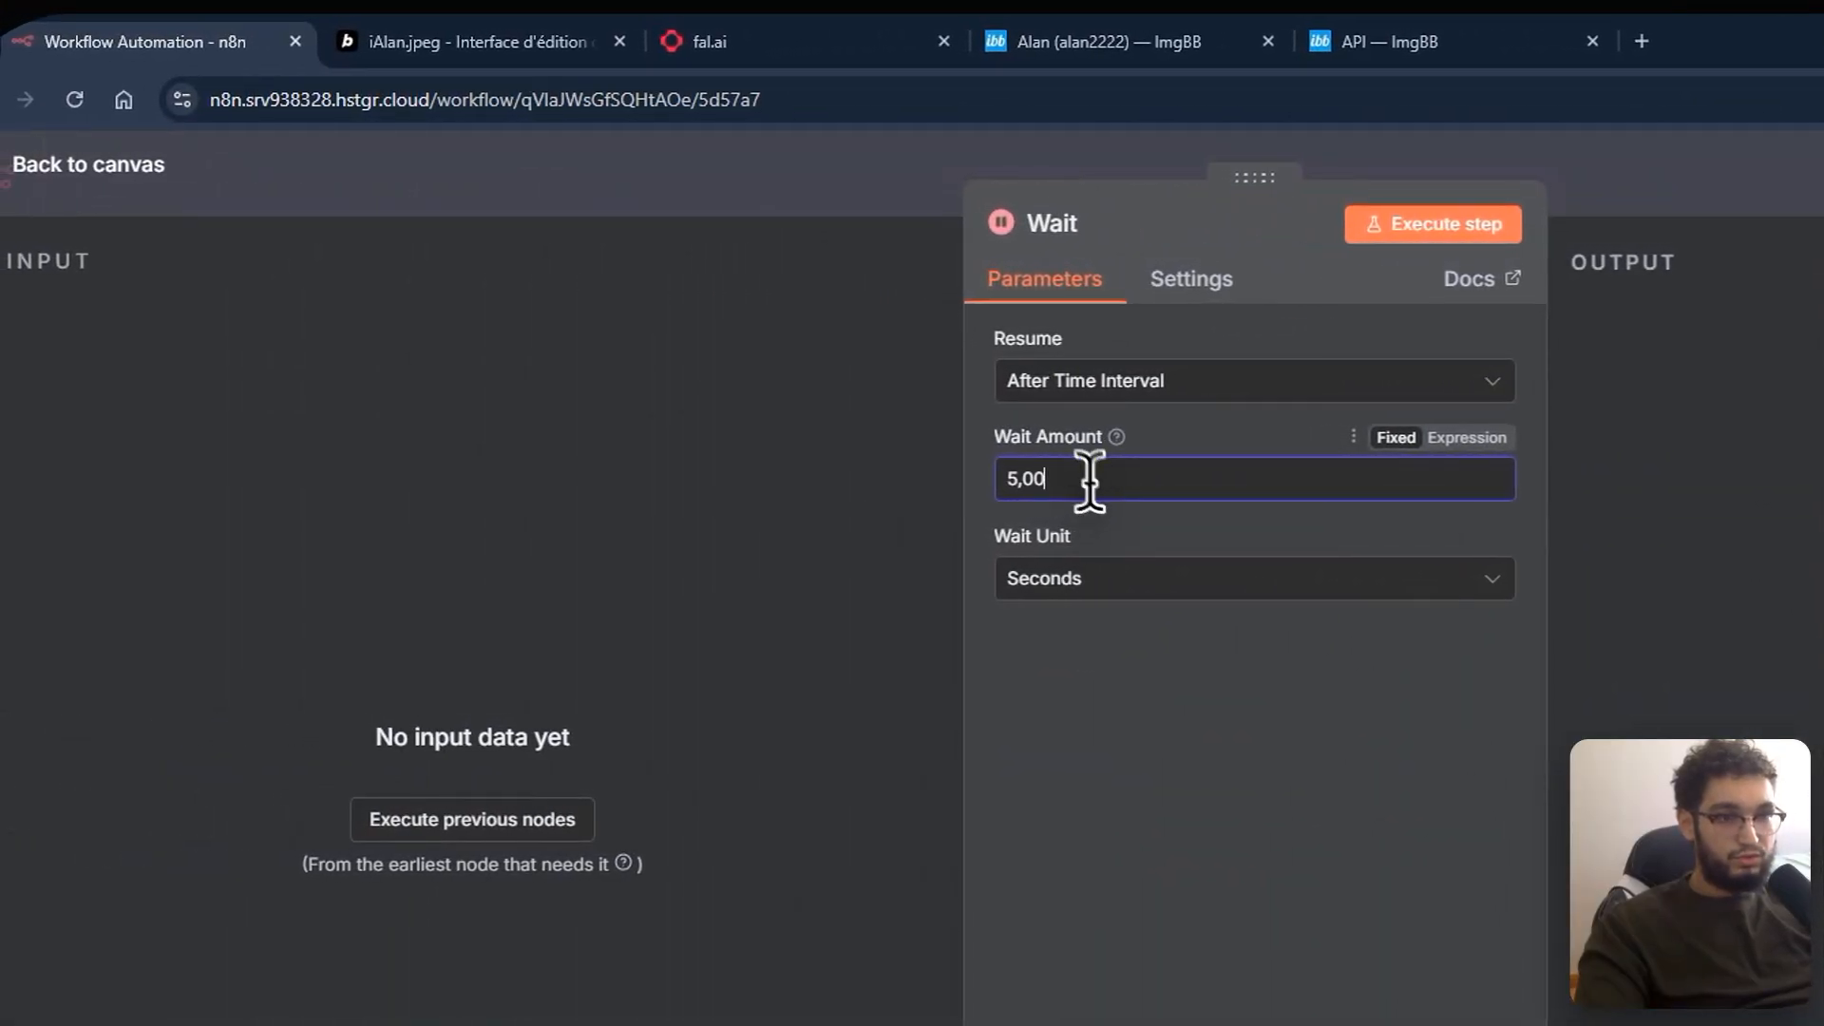
text(30)
click(816, 186)
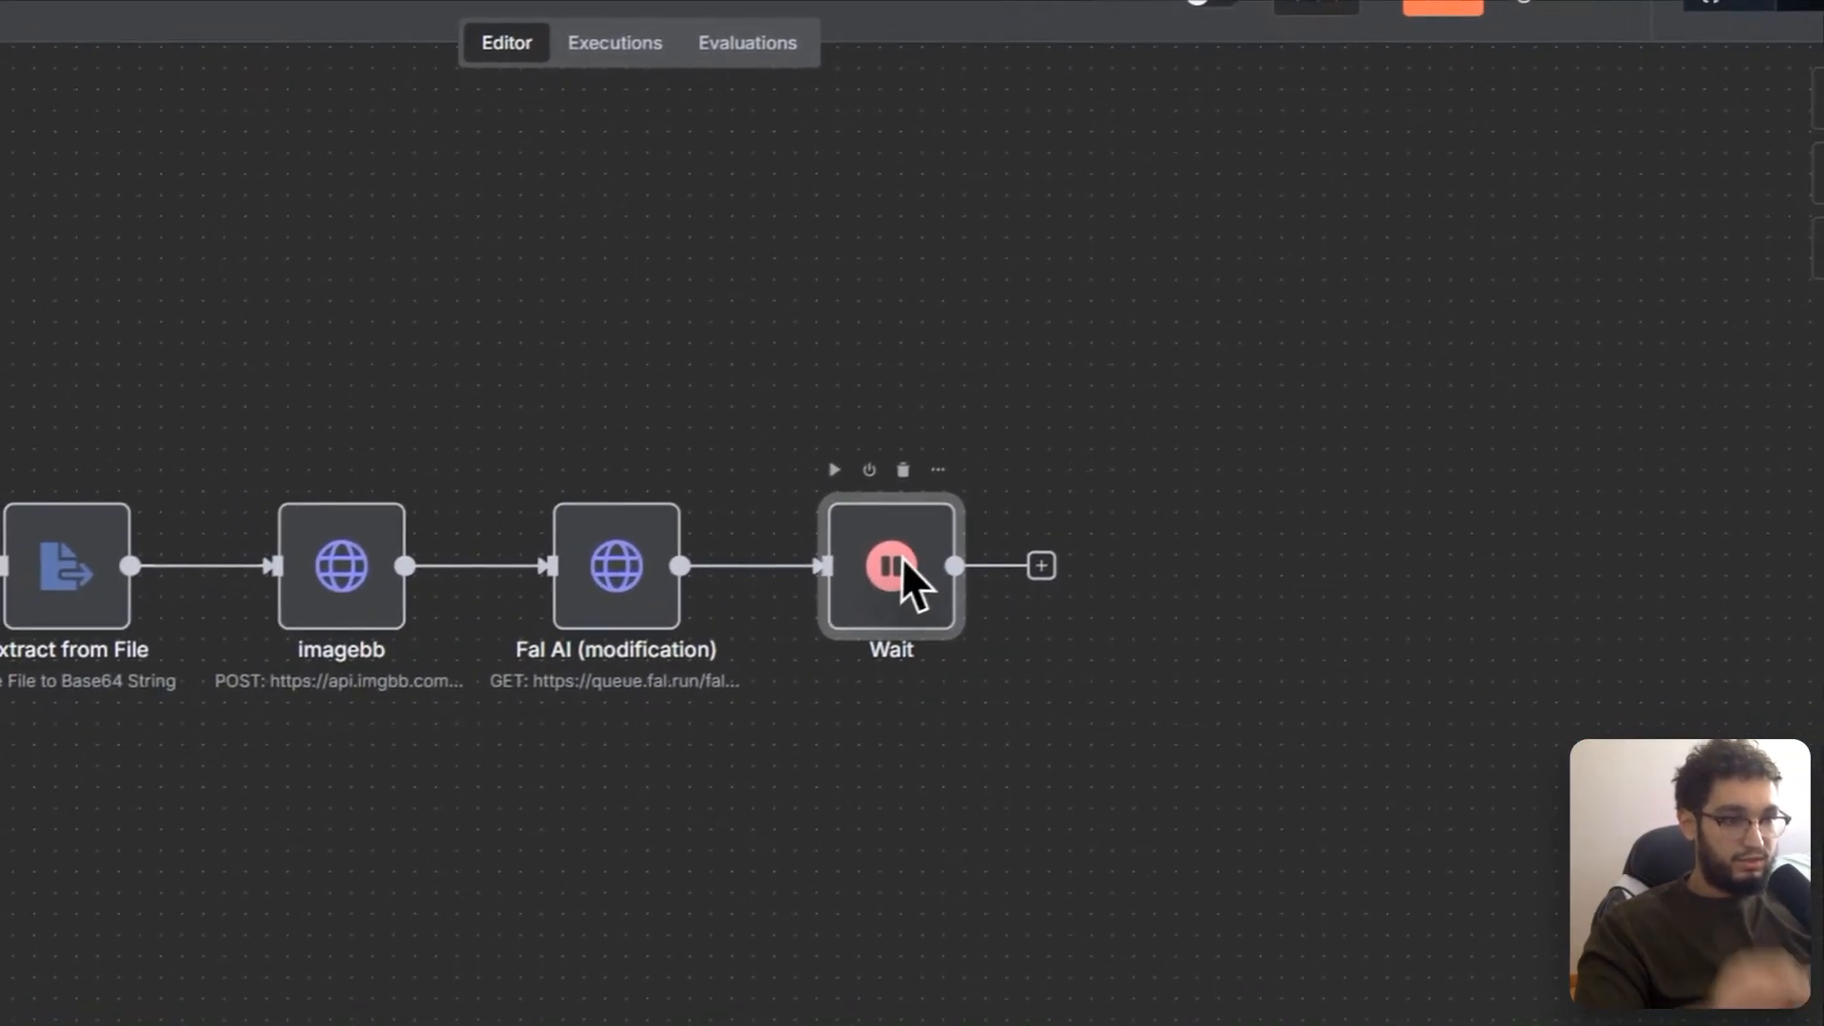
drag(1222, 472, 1039, 418)
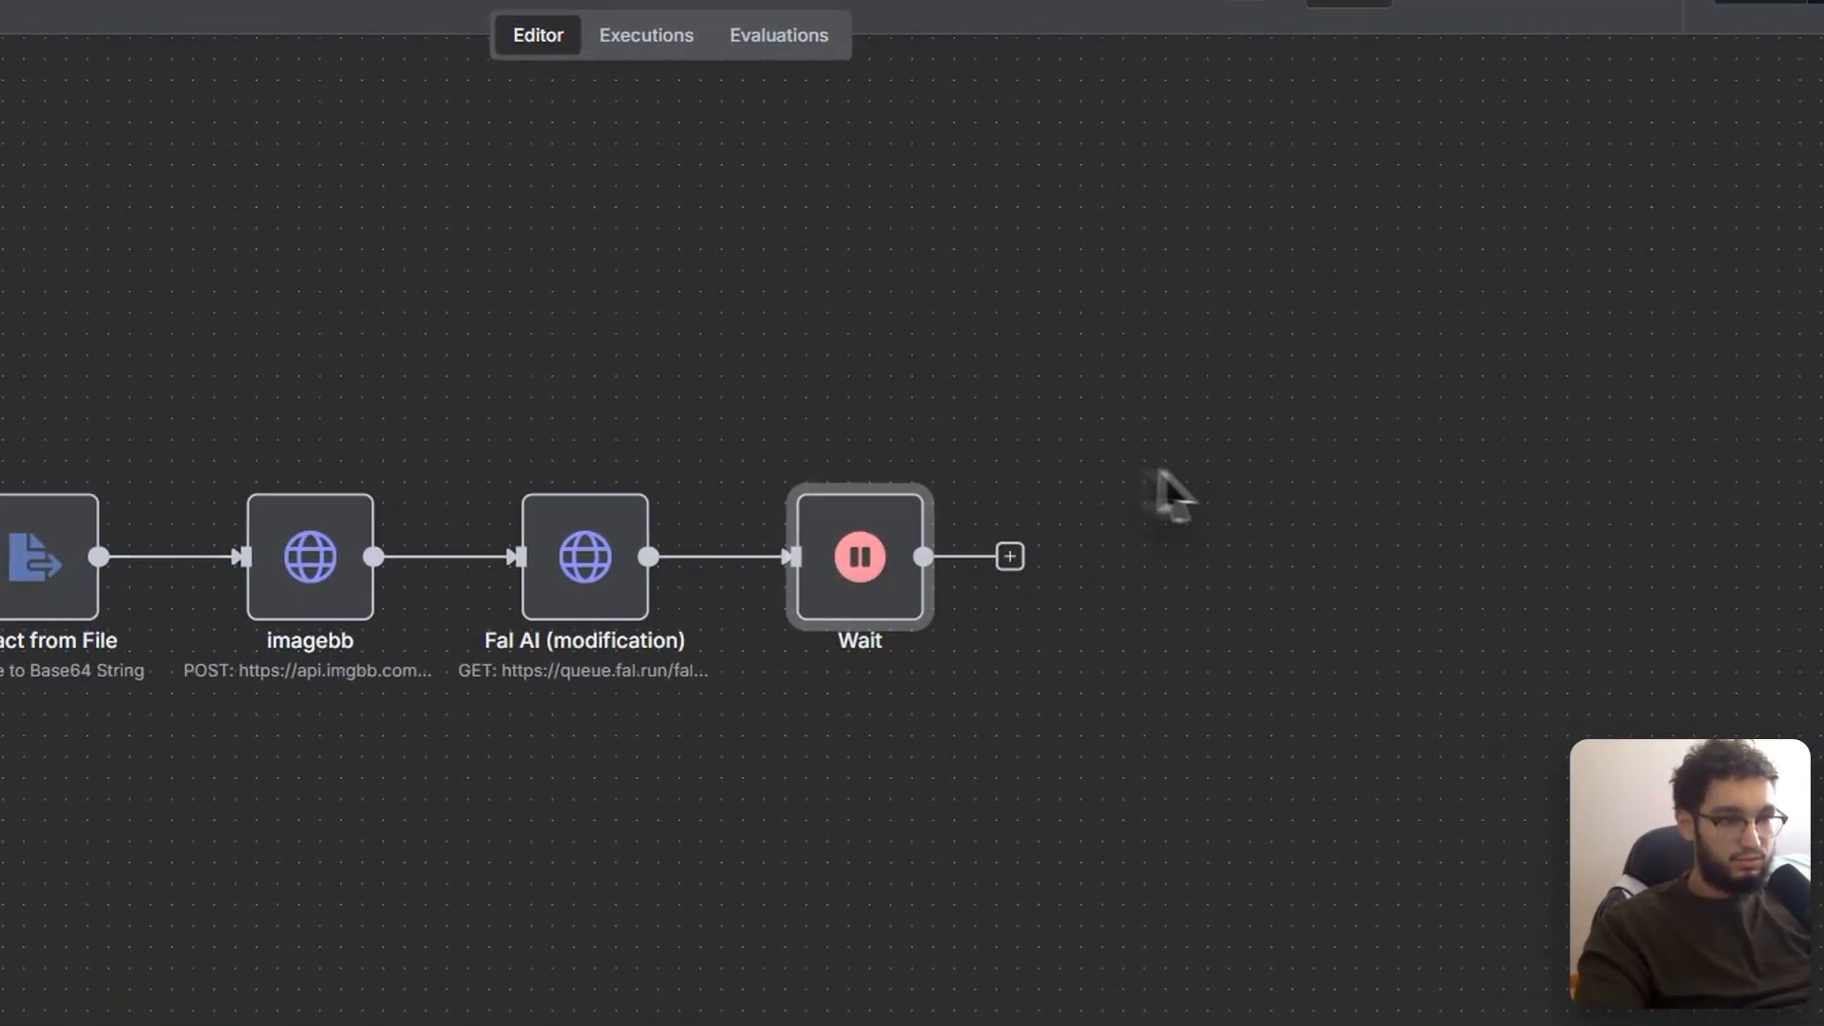
click(890, 503)
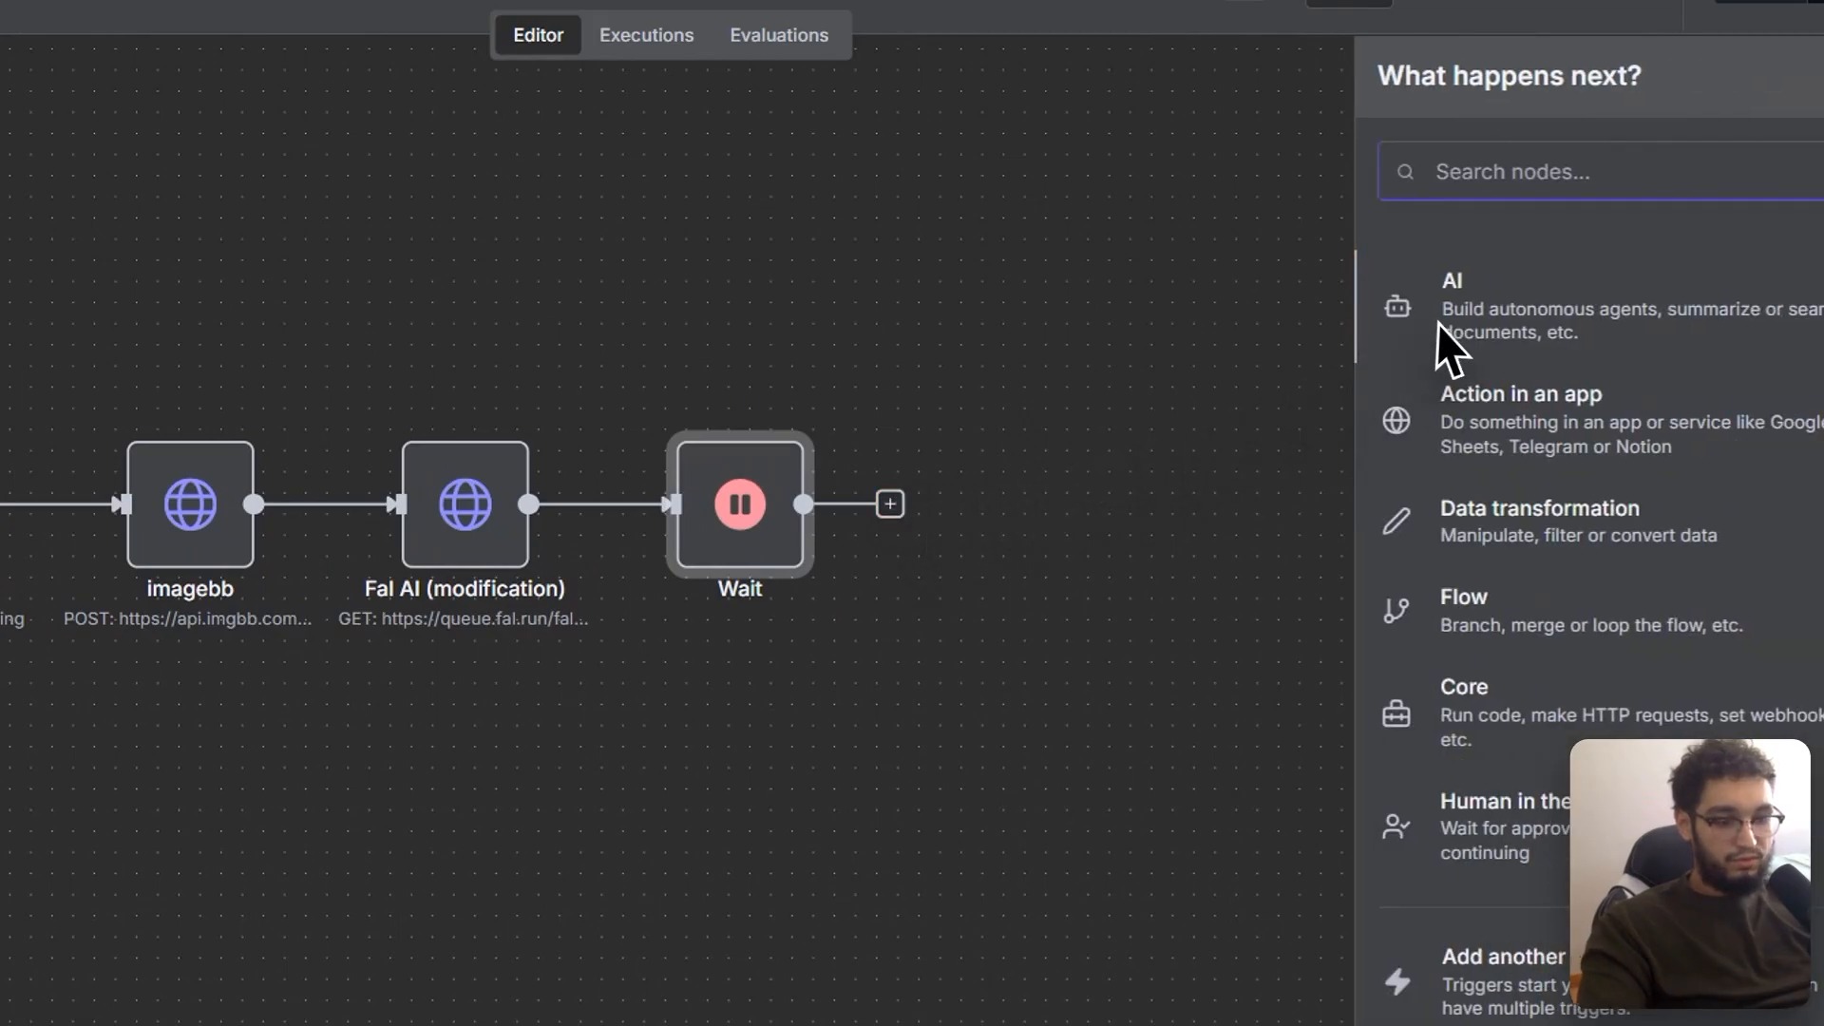
Step: Add an HTTP Request node after Wait and switch its URL field from Fixed to Expression
text(http)
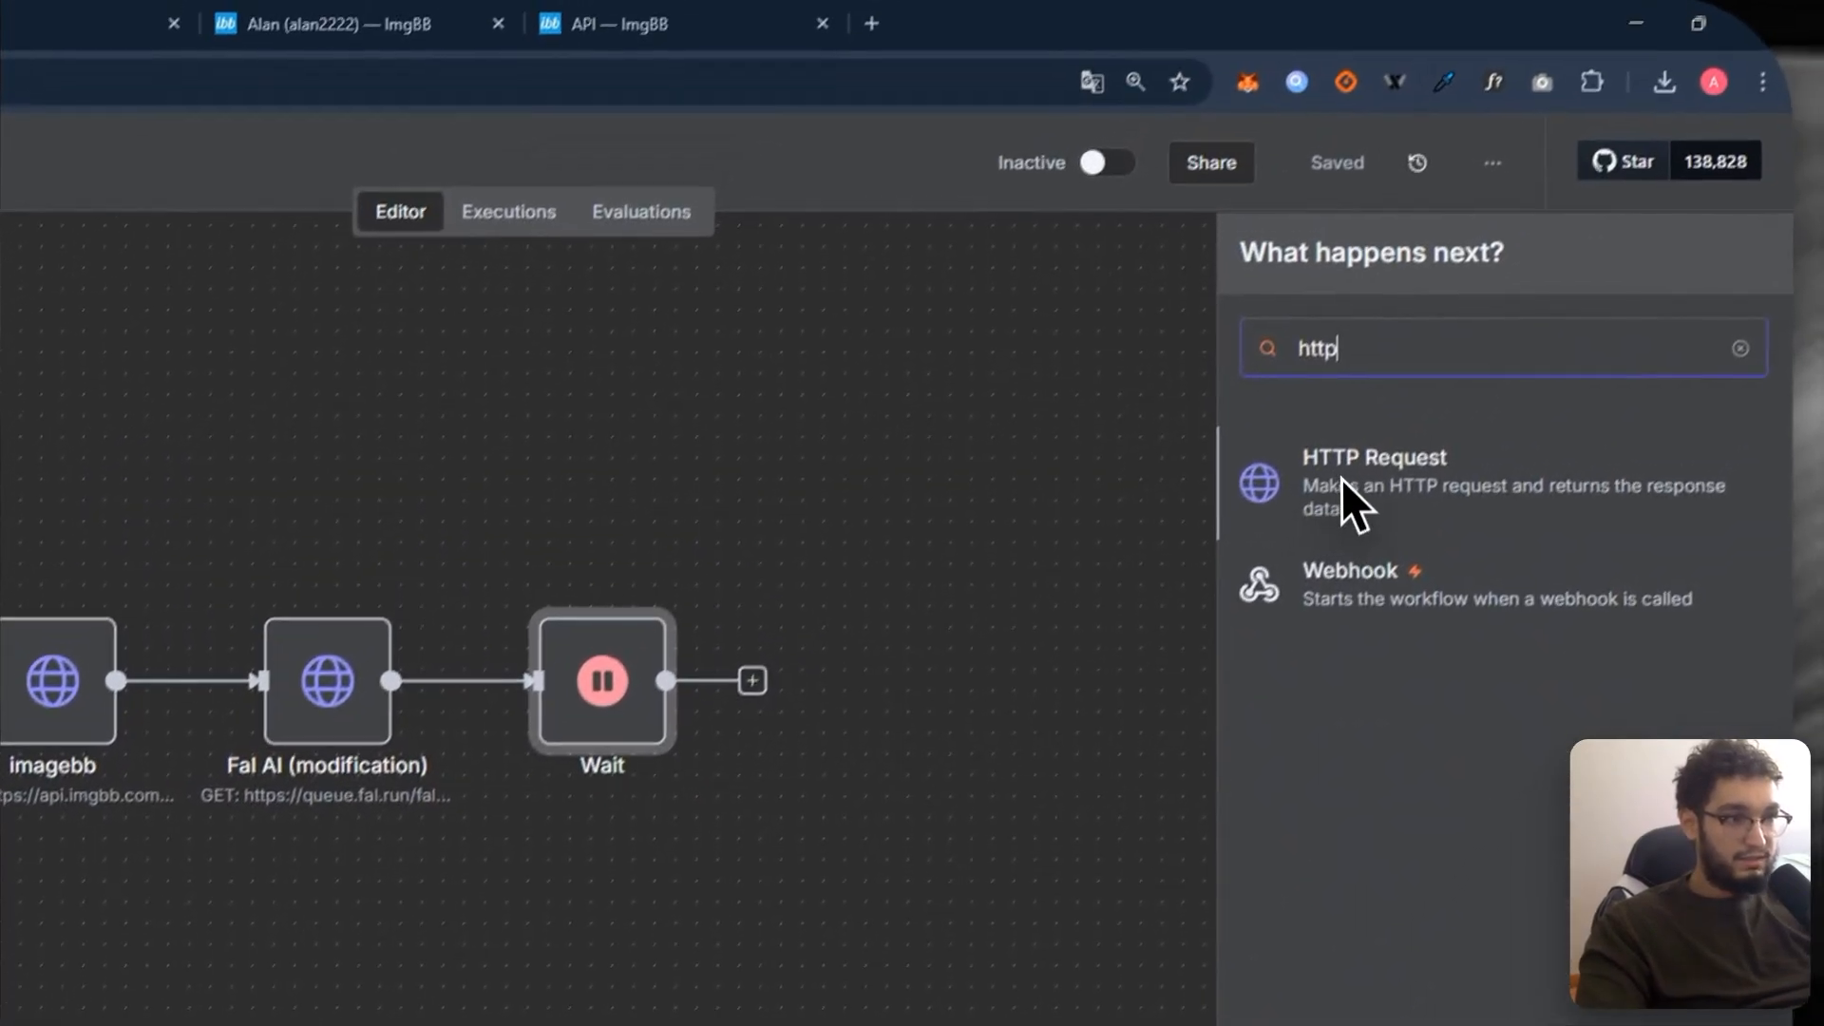
click(1294, 499)
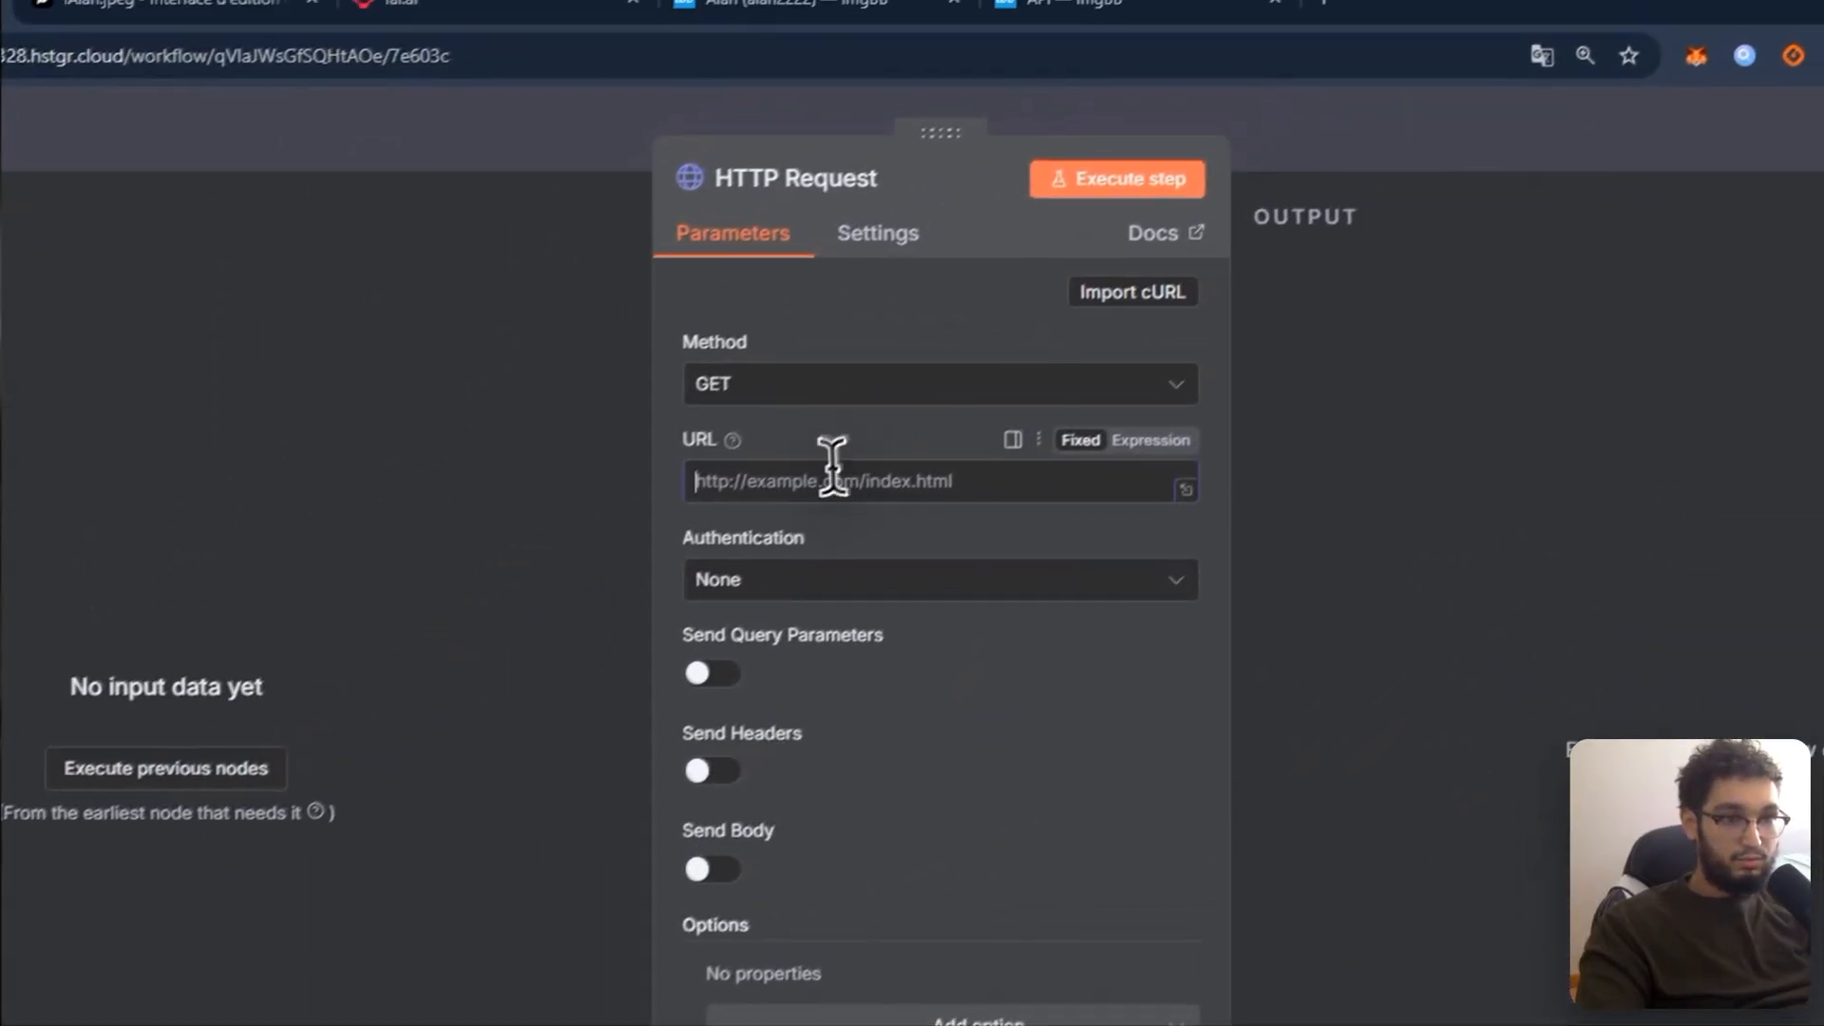
click(872, 500)
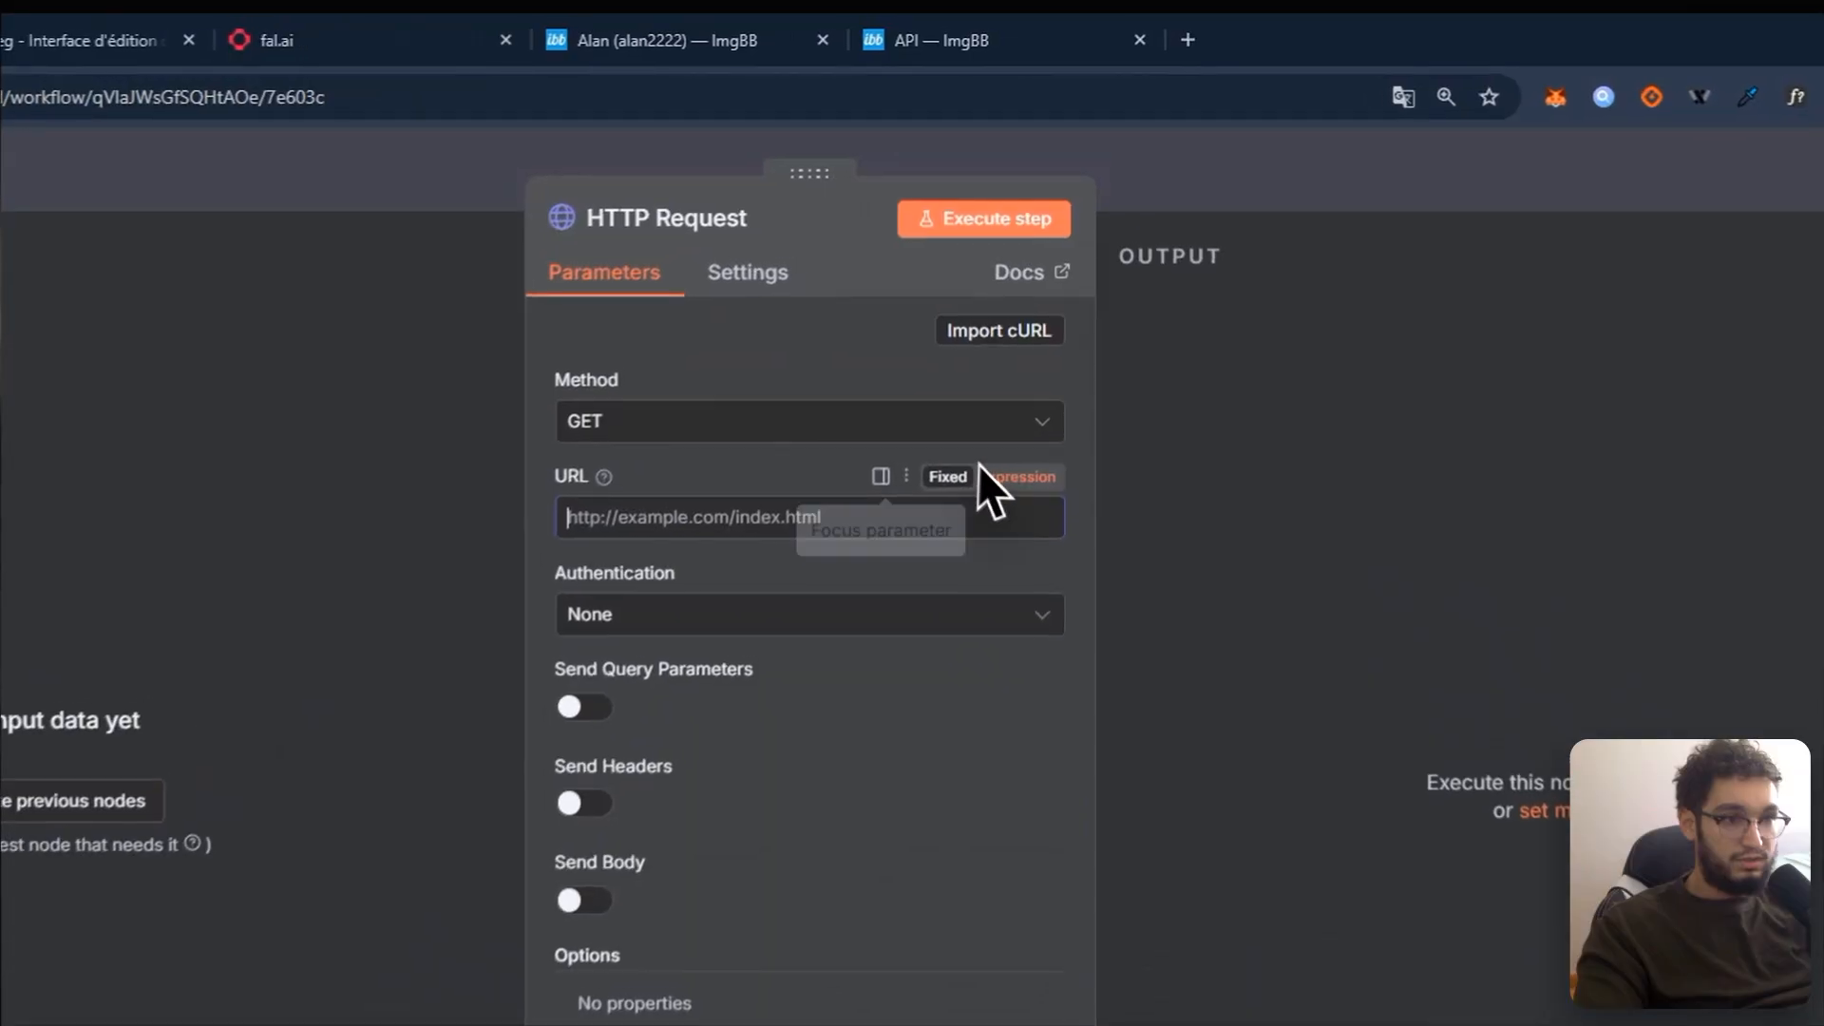
click(1049, 330)
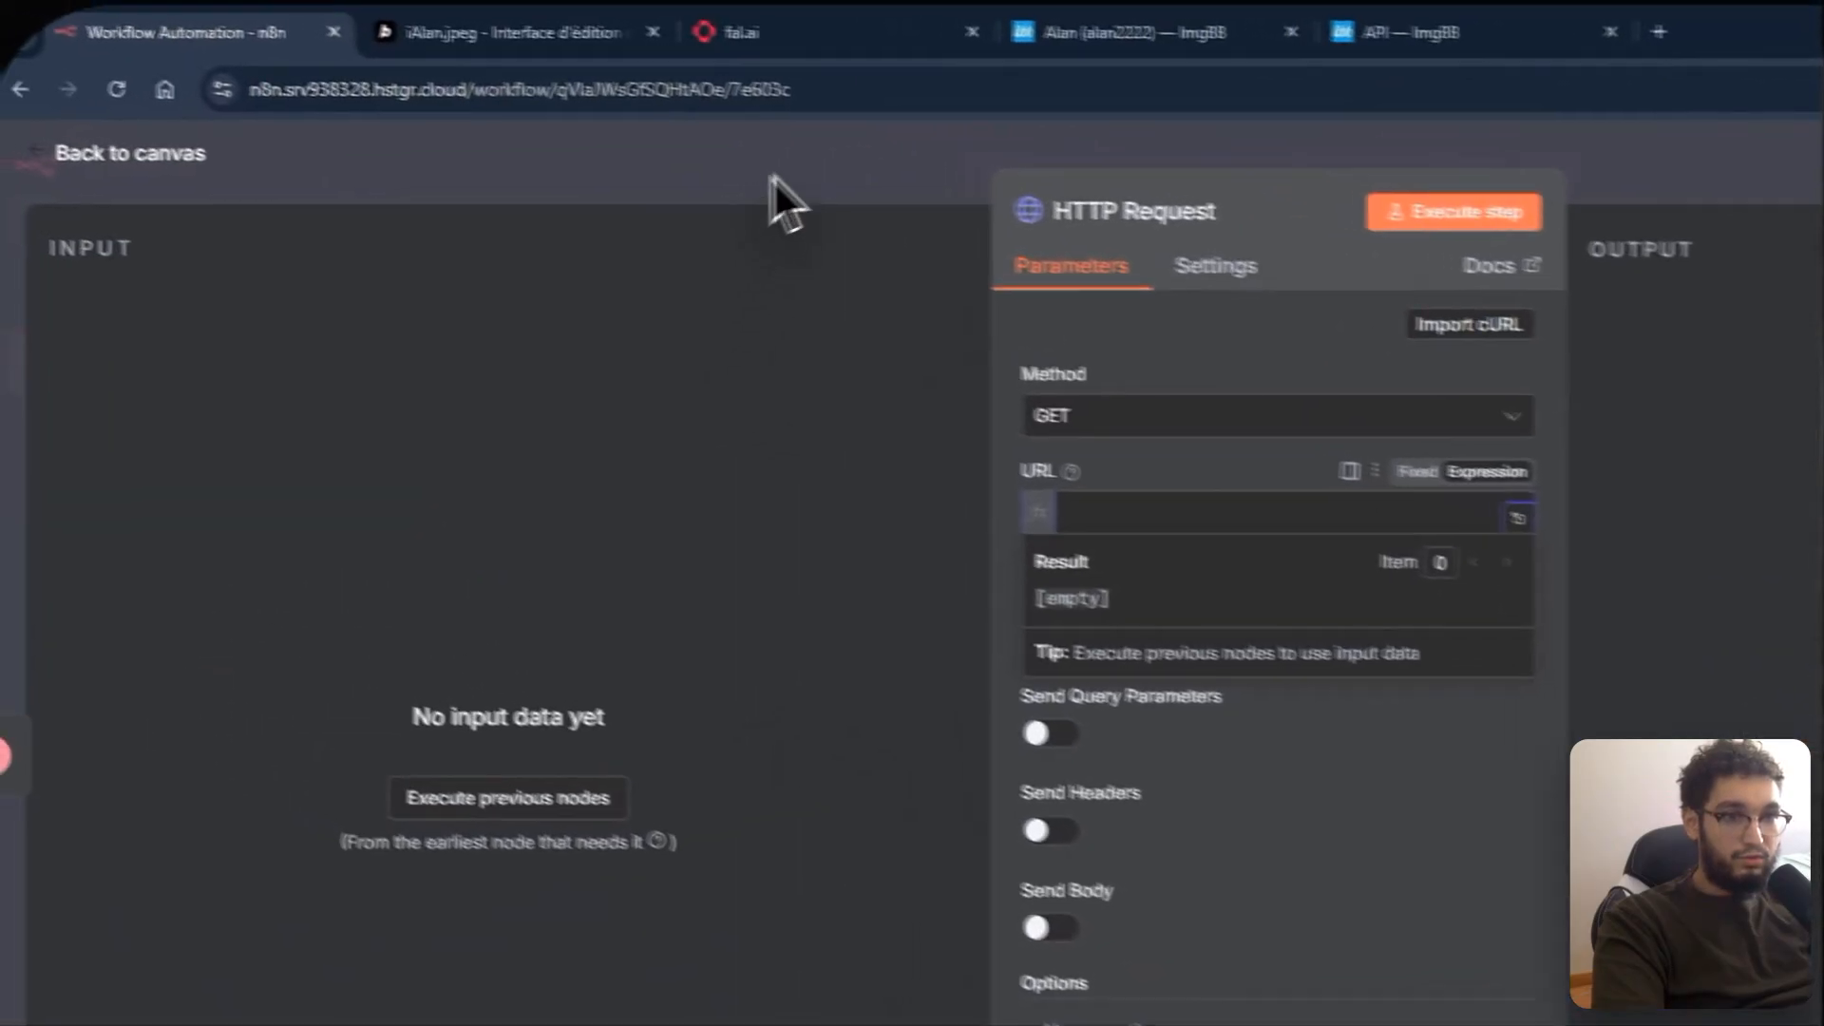
Step: Check the Image modifié node's URL expression, then return to the canvas
click(567, 130)
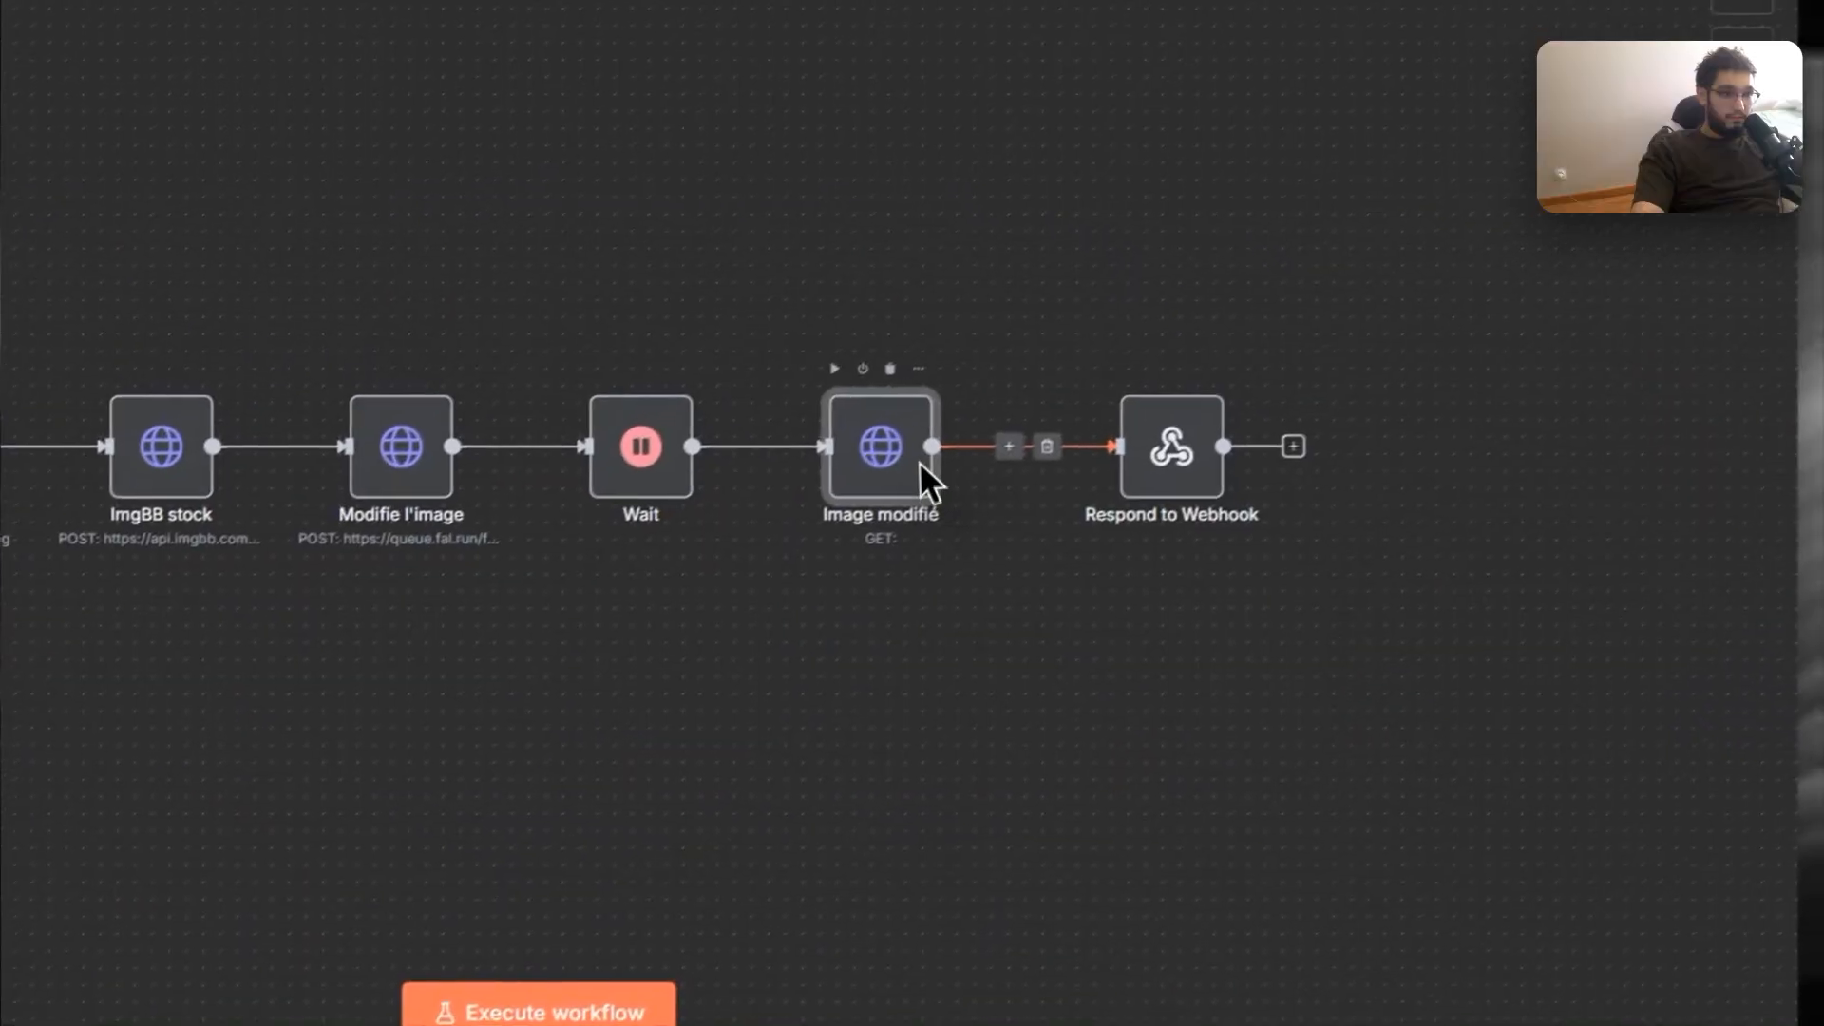
double_click(920, 460)
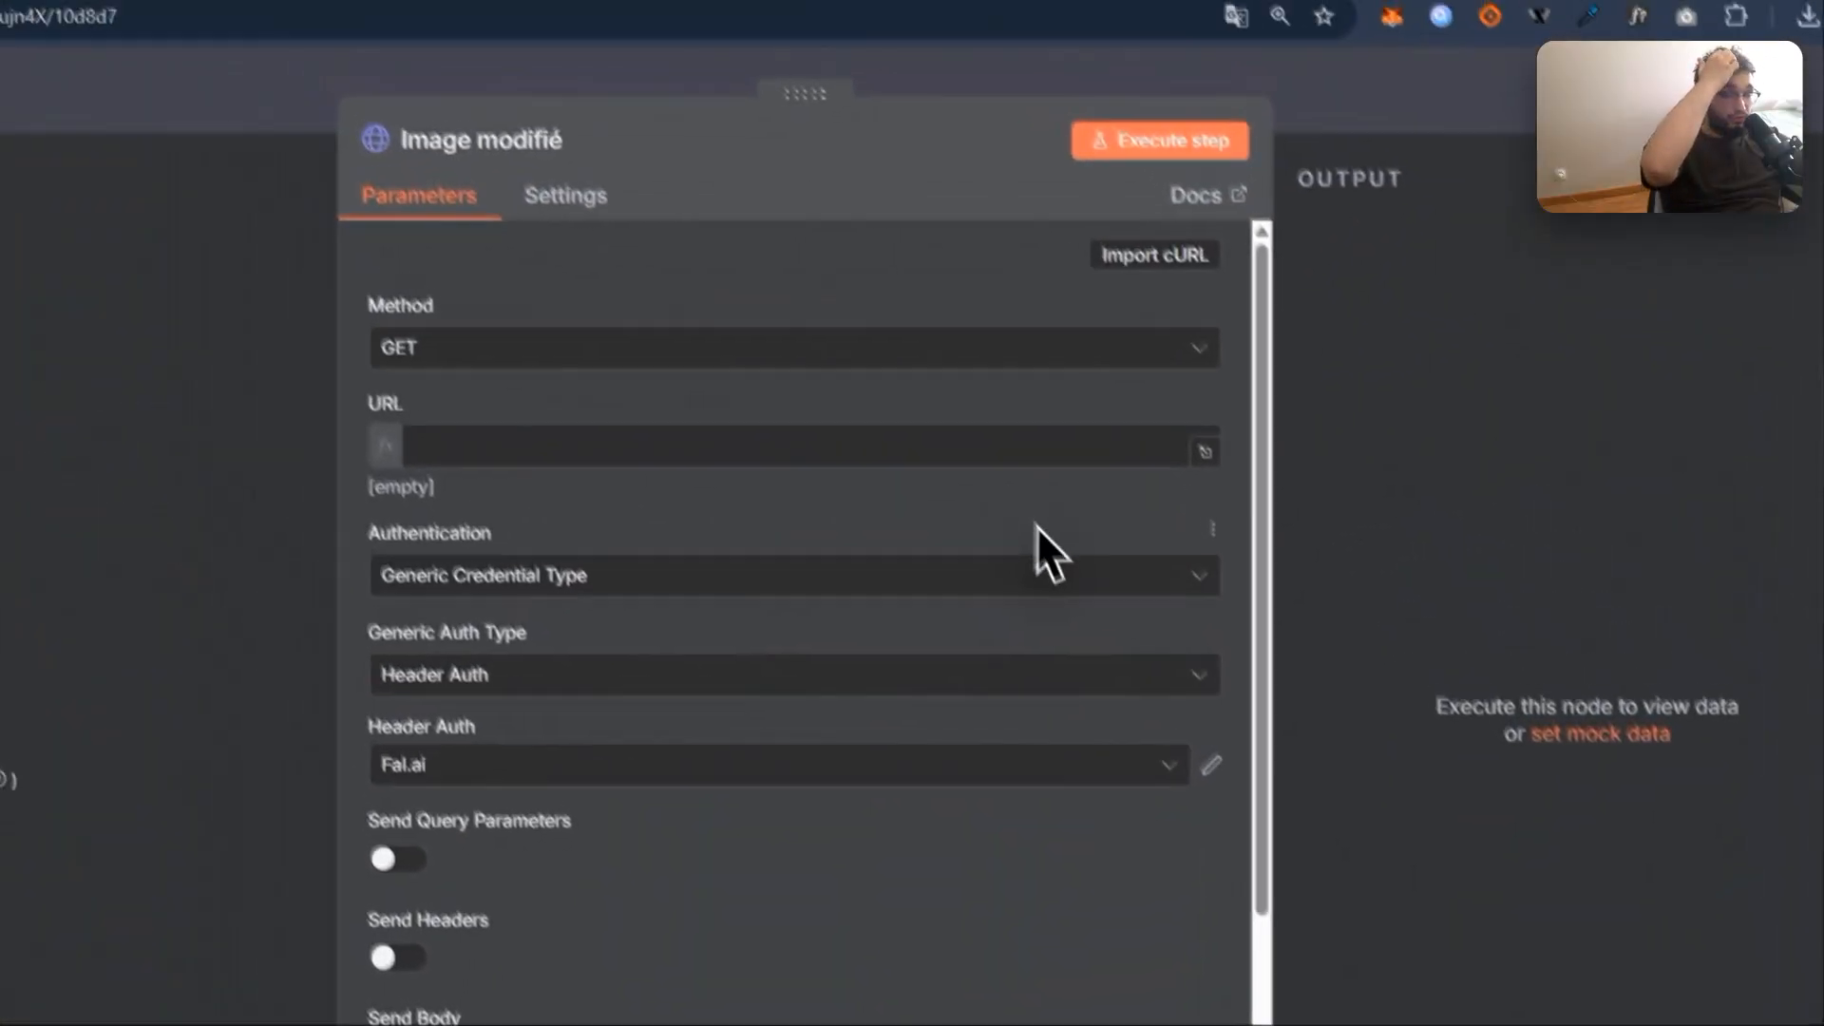
click(1012, 489)
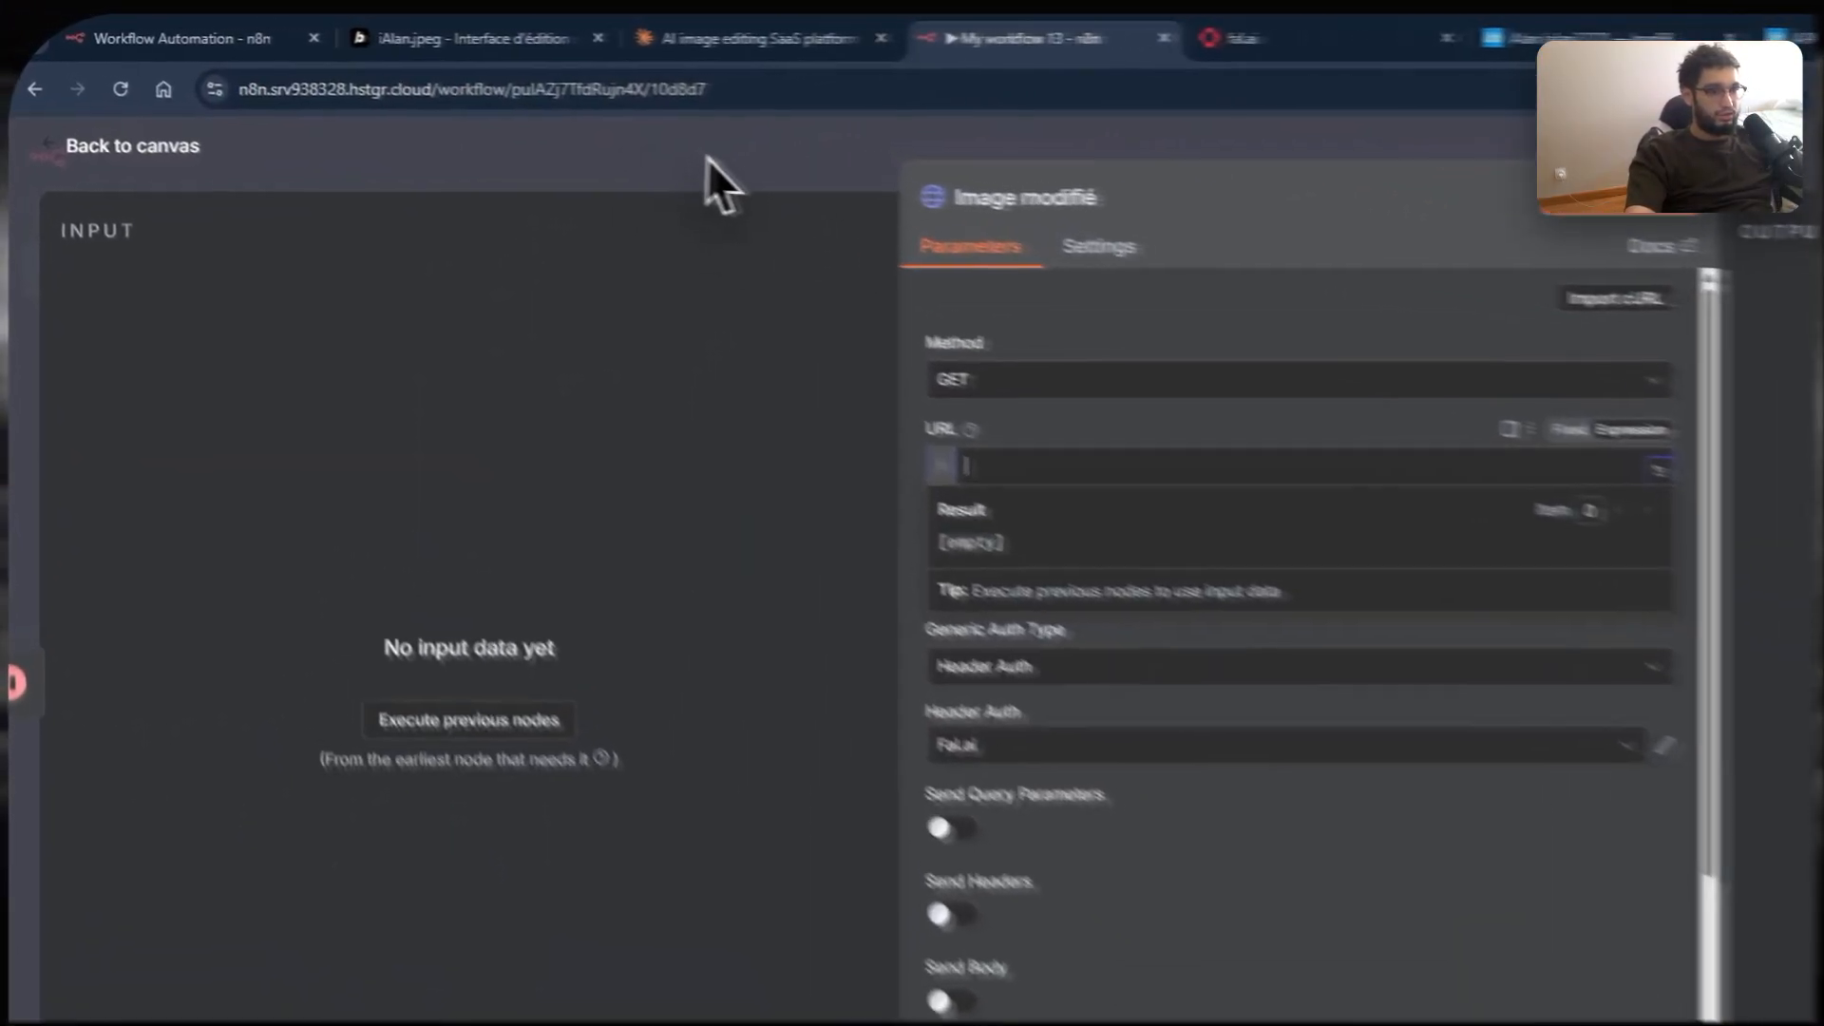
click(584, 132)
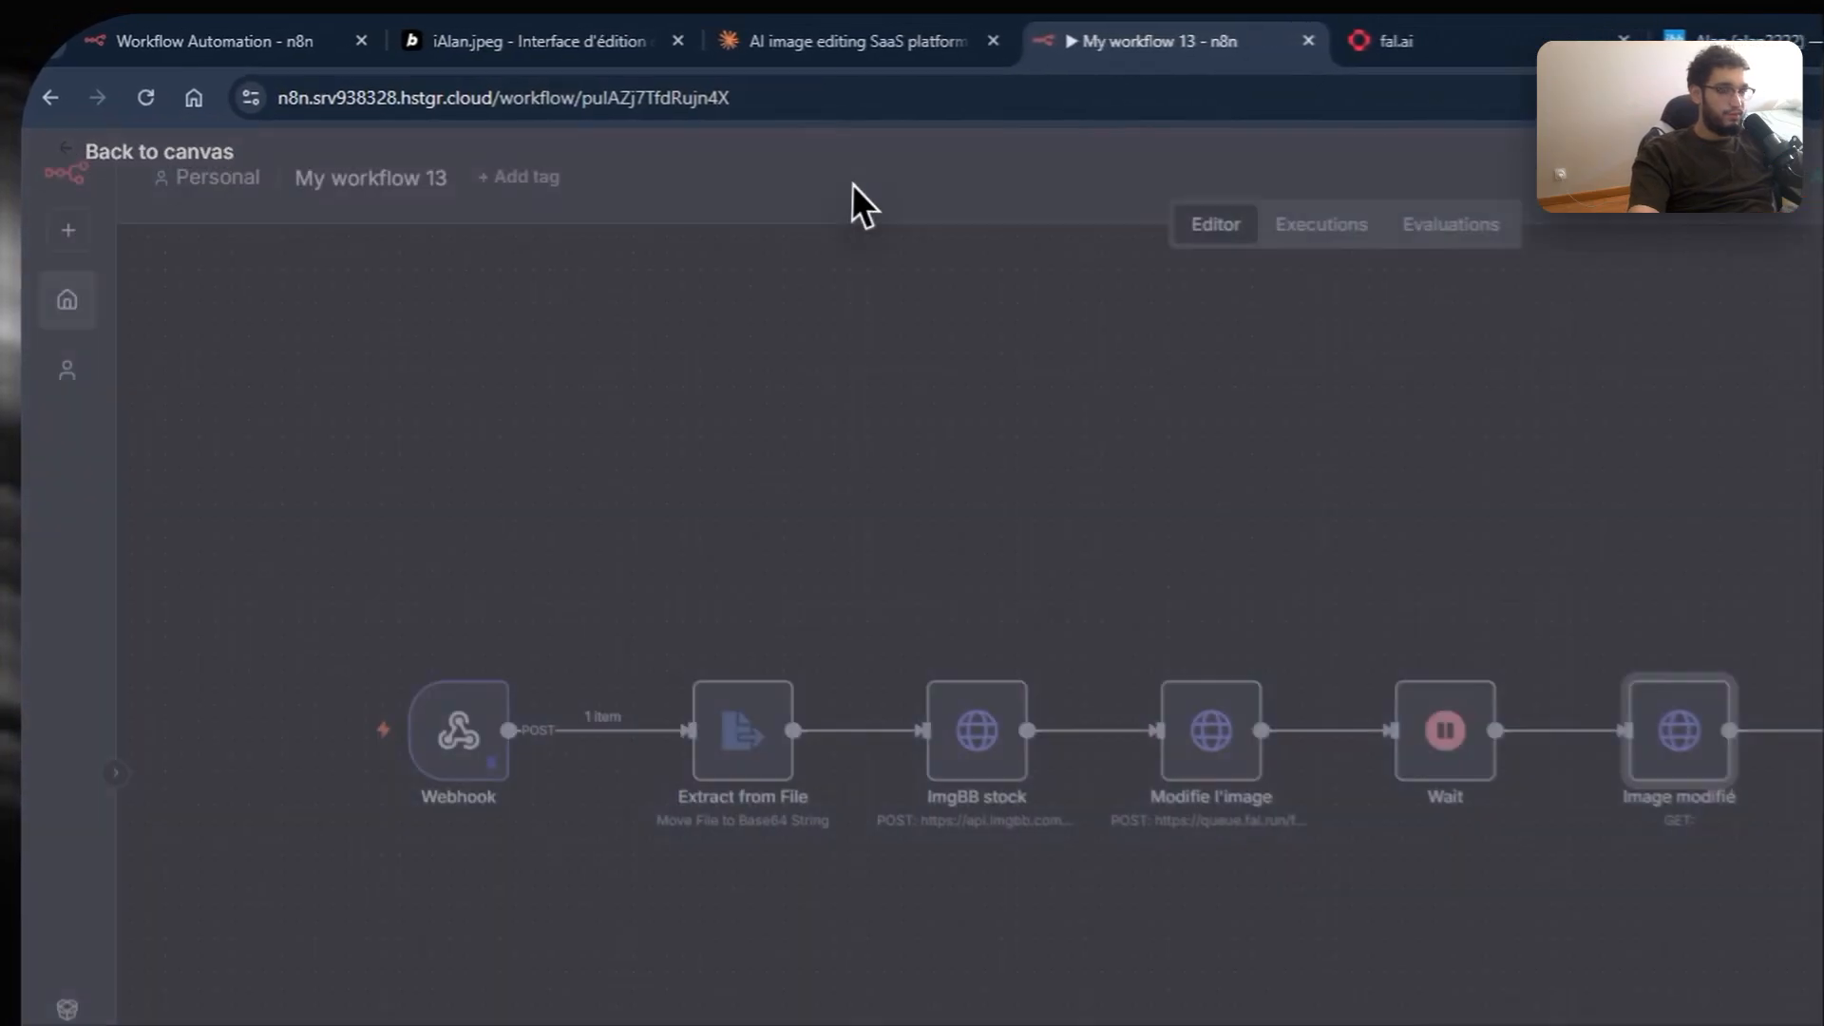
Step: Execute the whole workflow and pan along the node chain to Image modifié
click(924, 871)
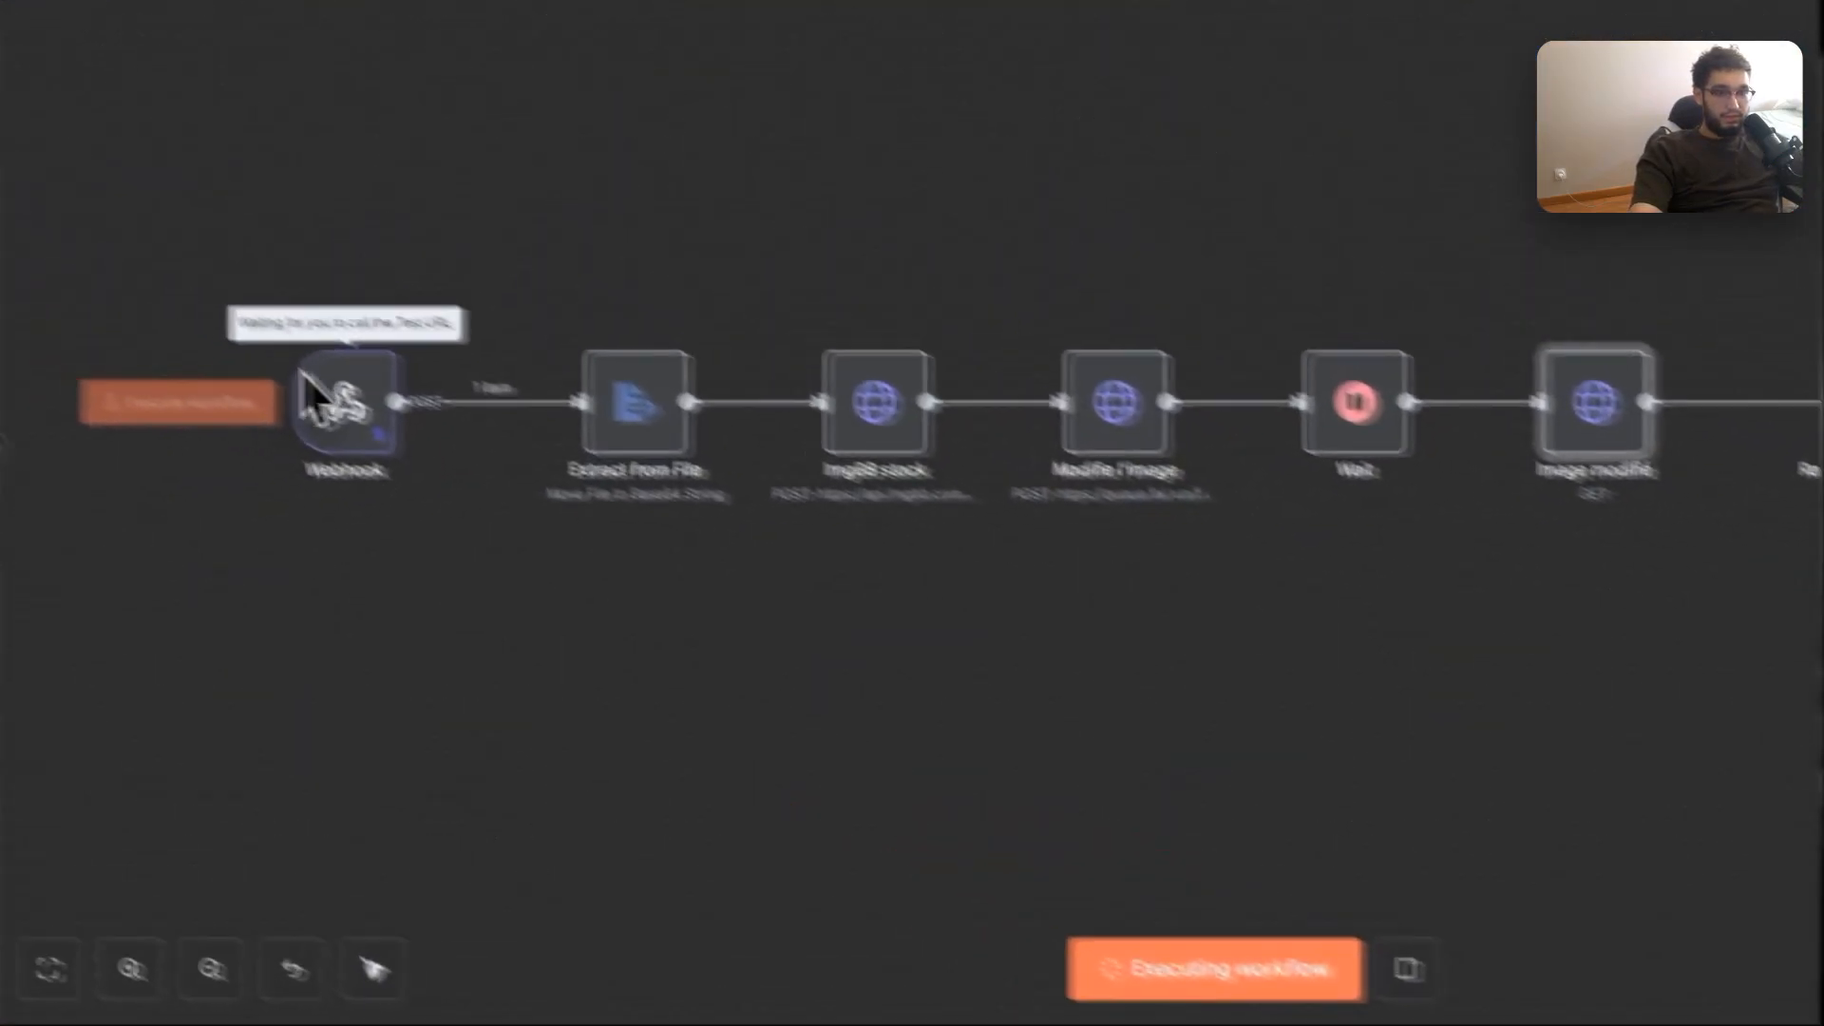
drag(142, 499, 575, 502)
scroll(867, 342, up, 2)
scroll(889, 406, down, 1)
drag(1122, 543, 539, 511)
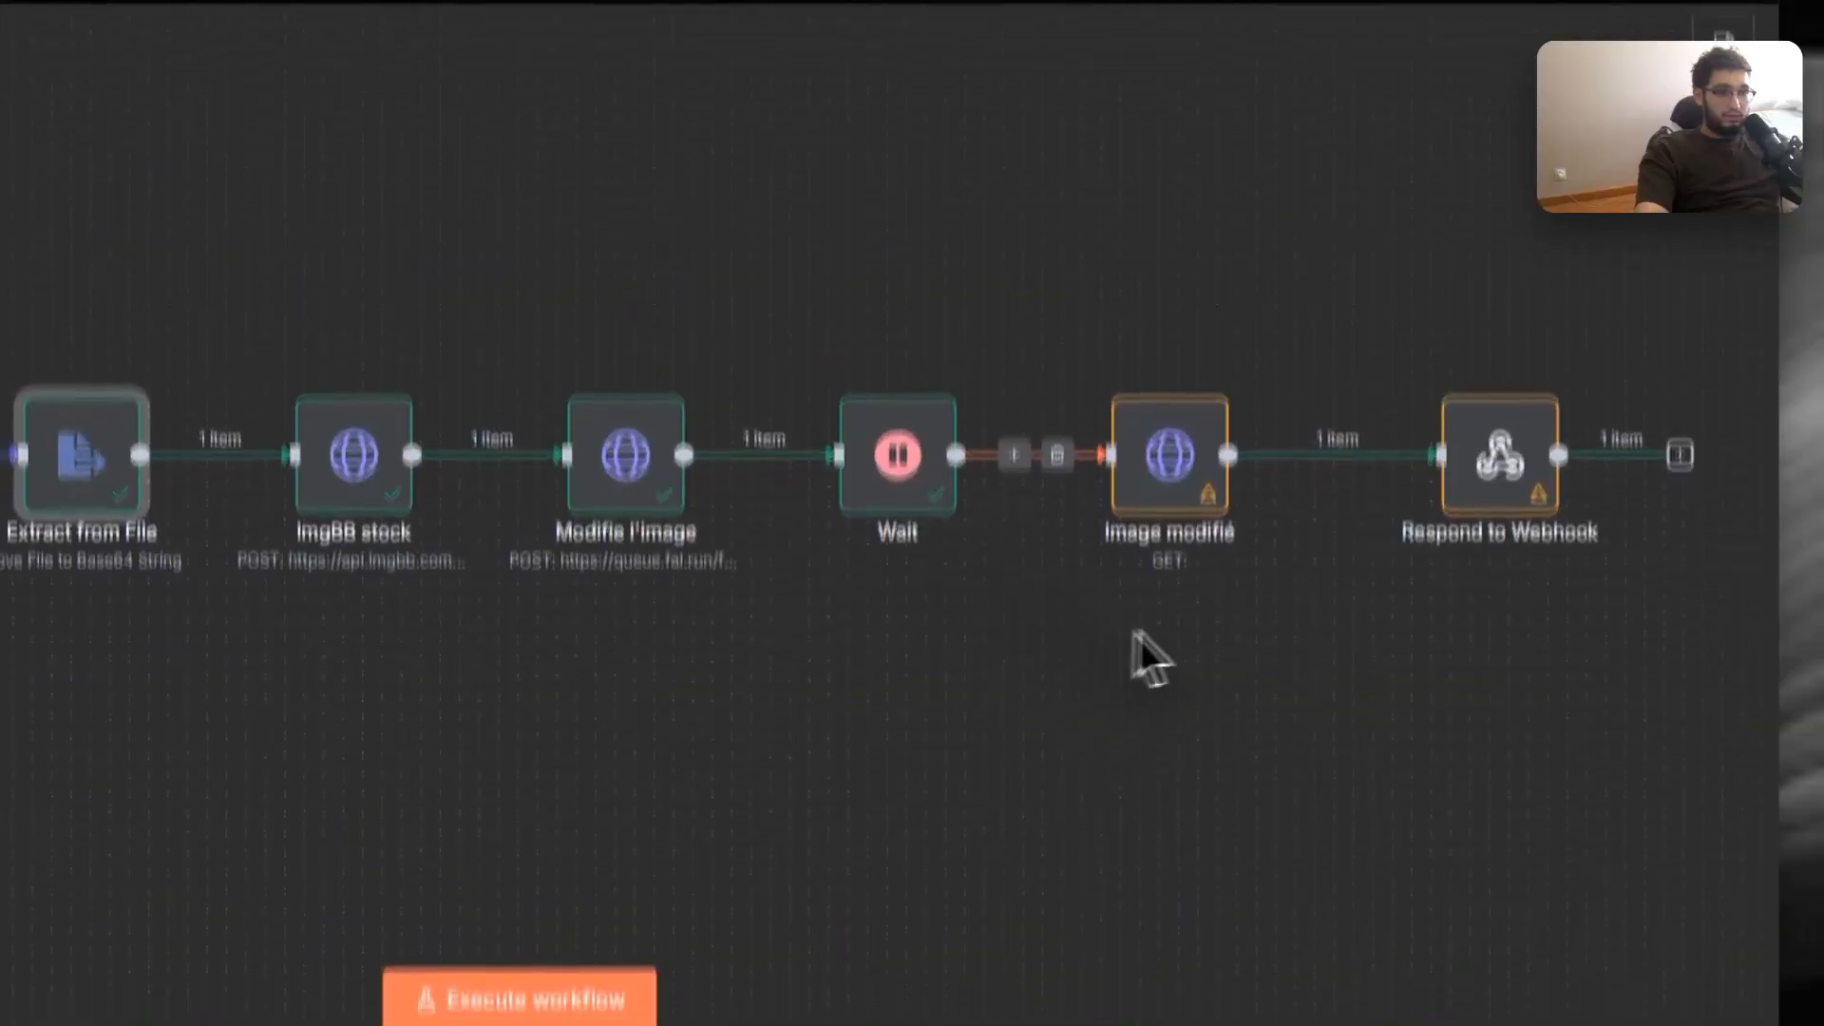
drag(1140, 522, 860, 526)
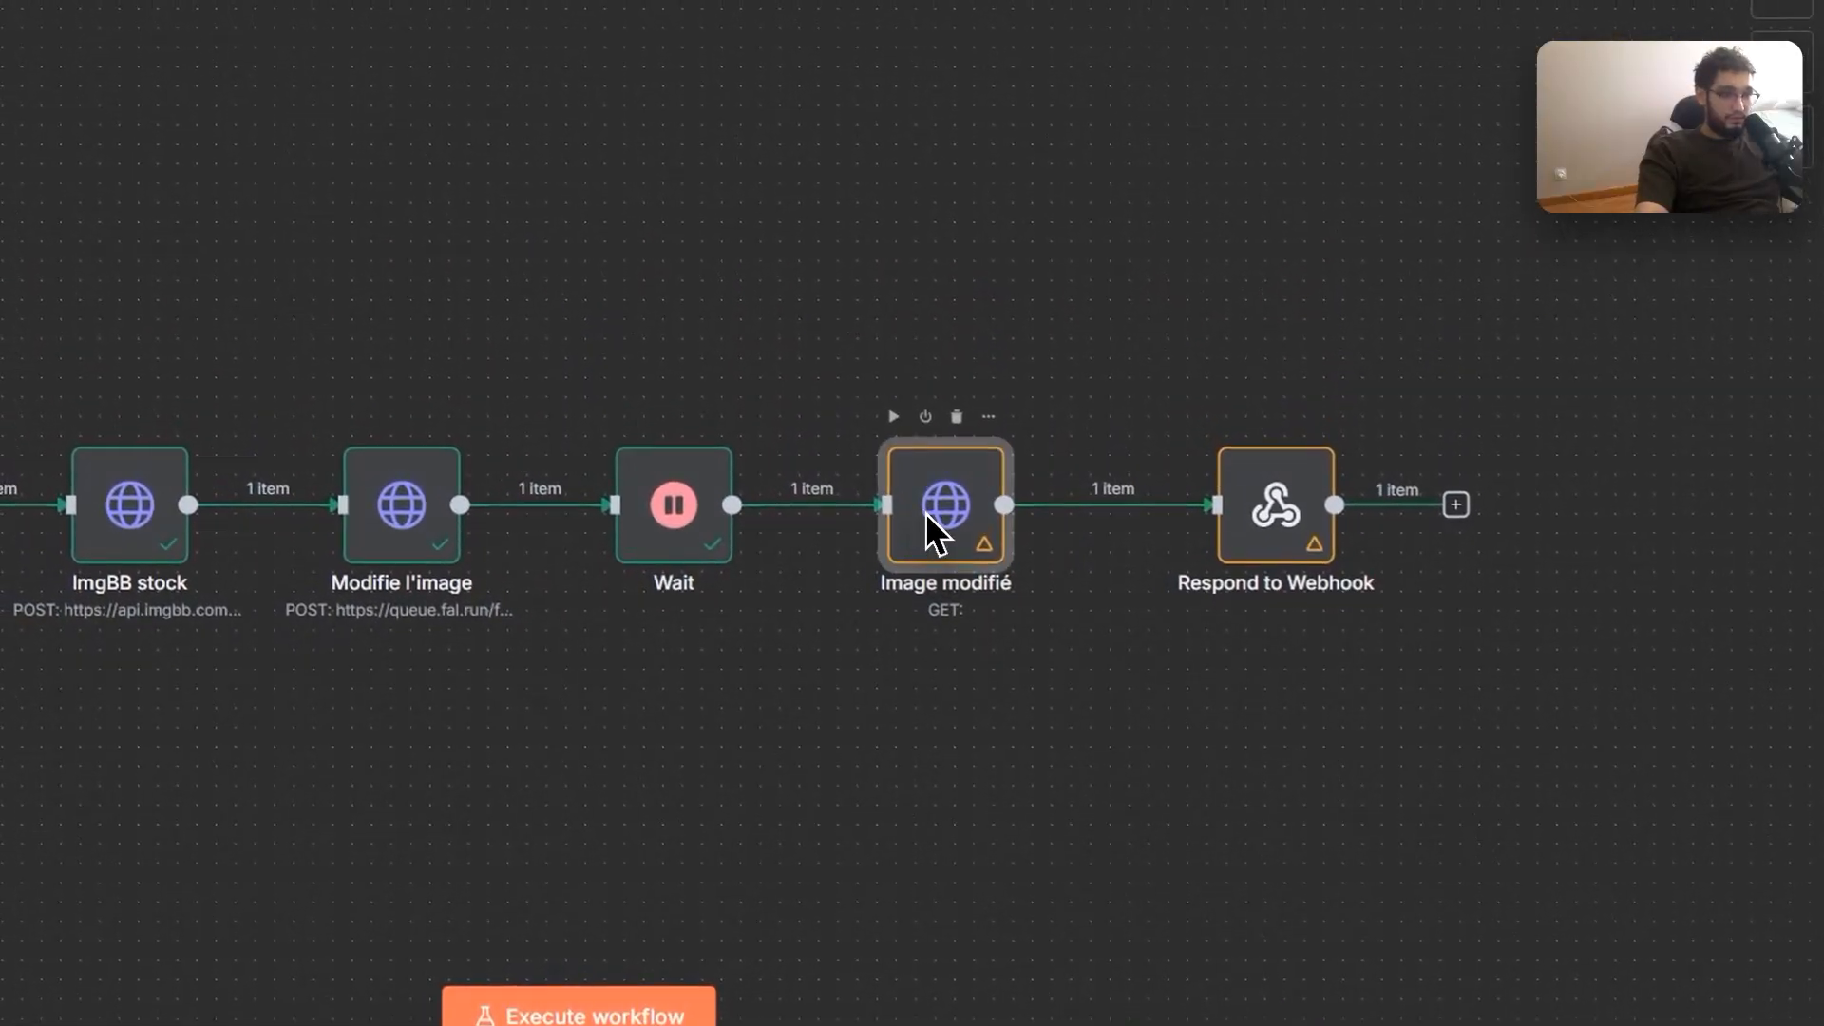
Step: Set Image modifié's URL expression to the response_url field from Modifie l'image
double_click(904, 458)
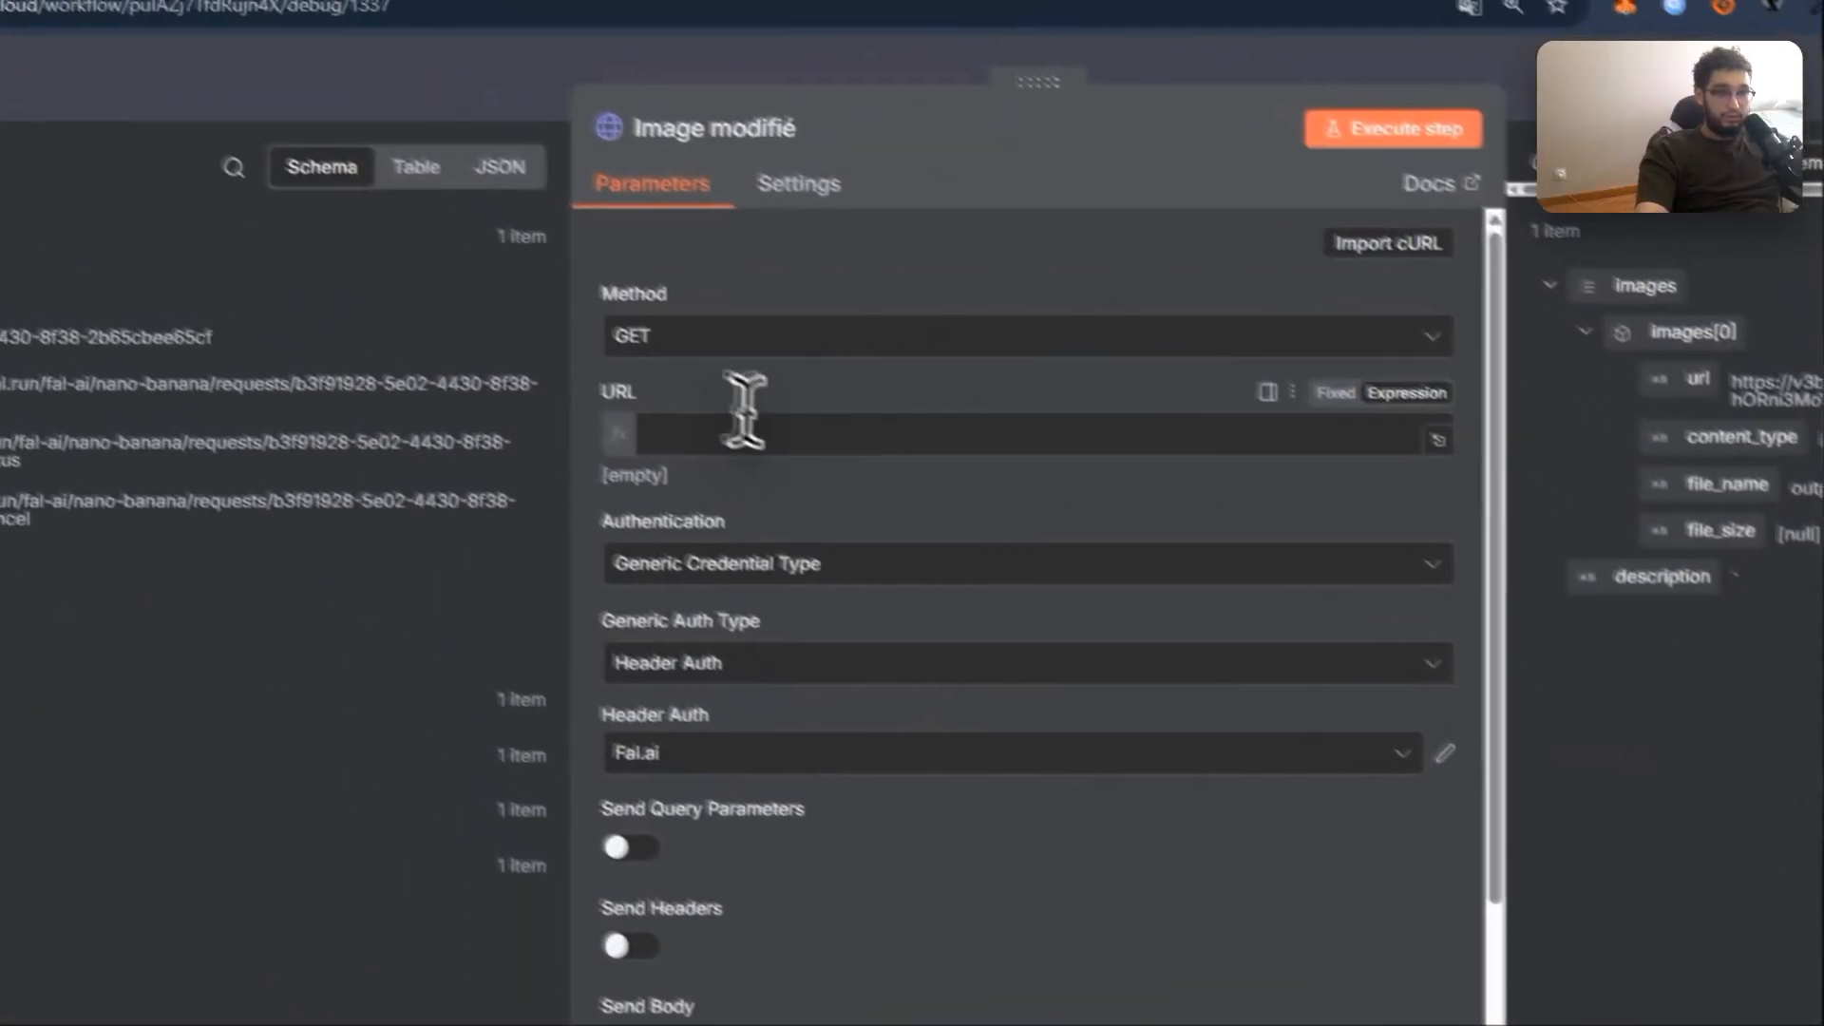
click(744, 423)
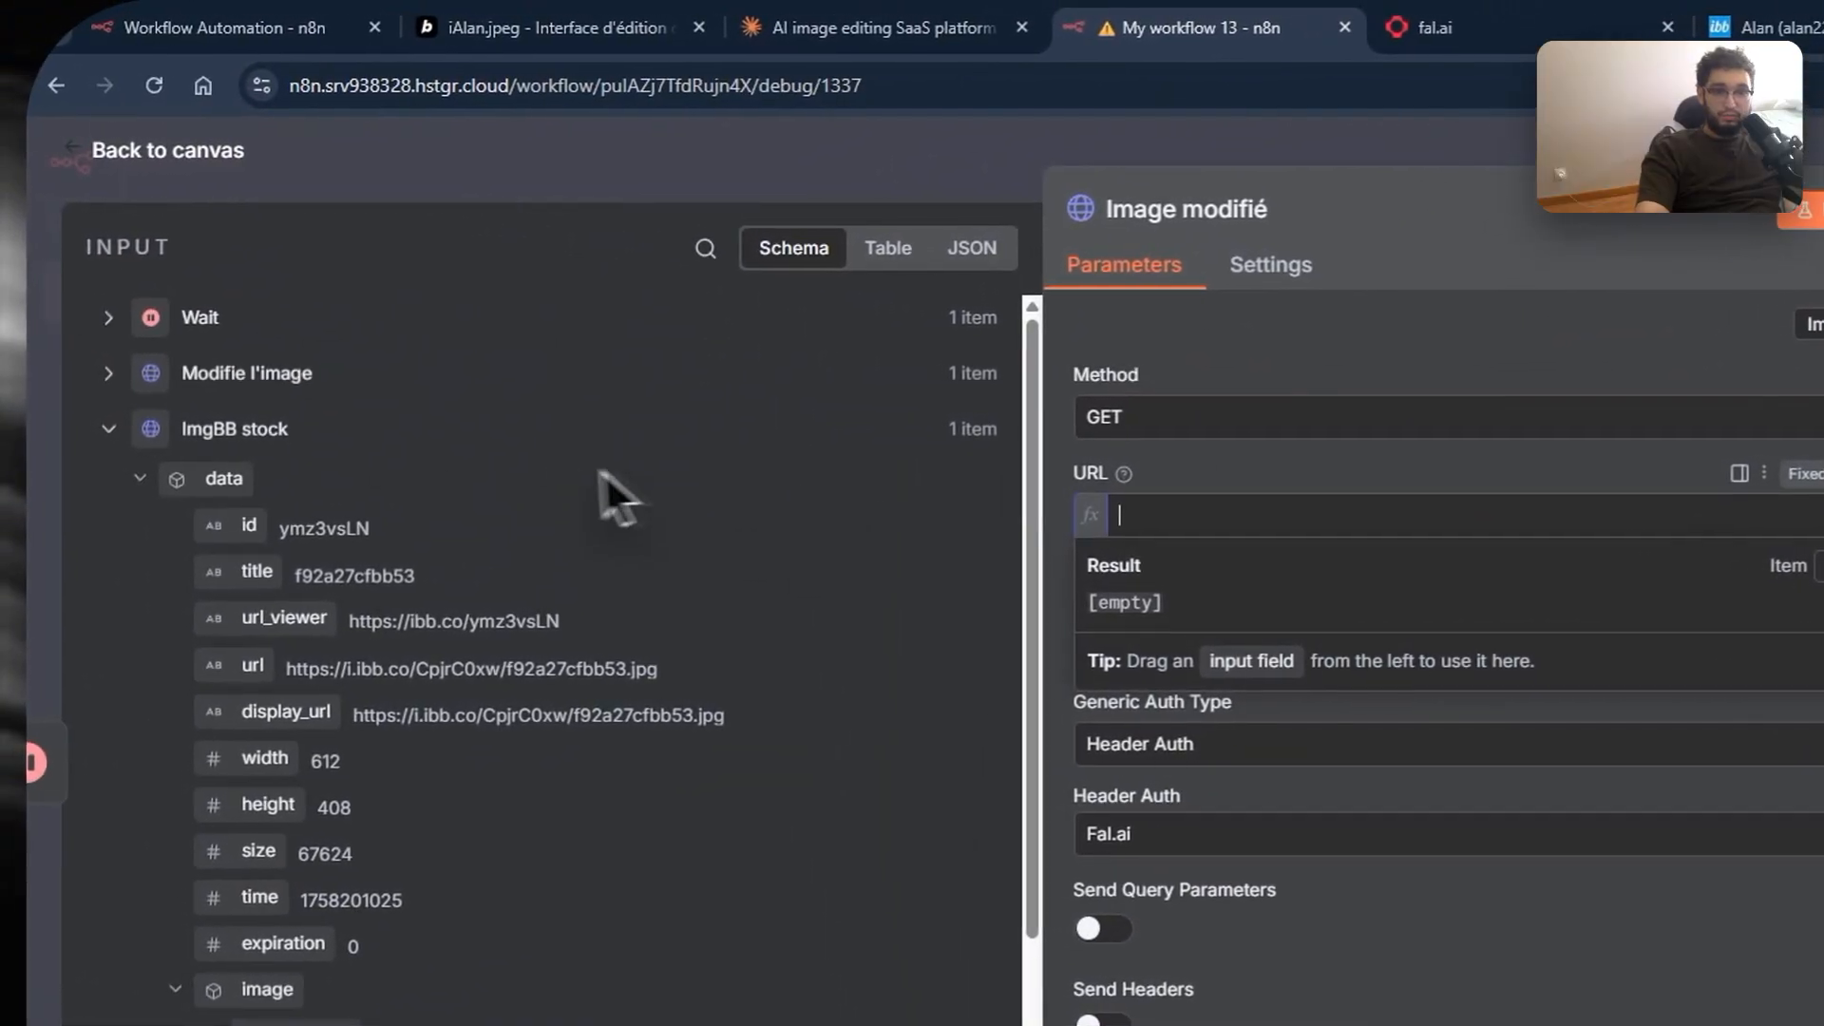
scroll(399, 471, down, 5)
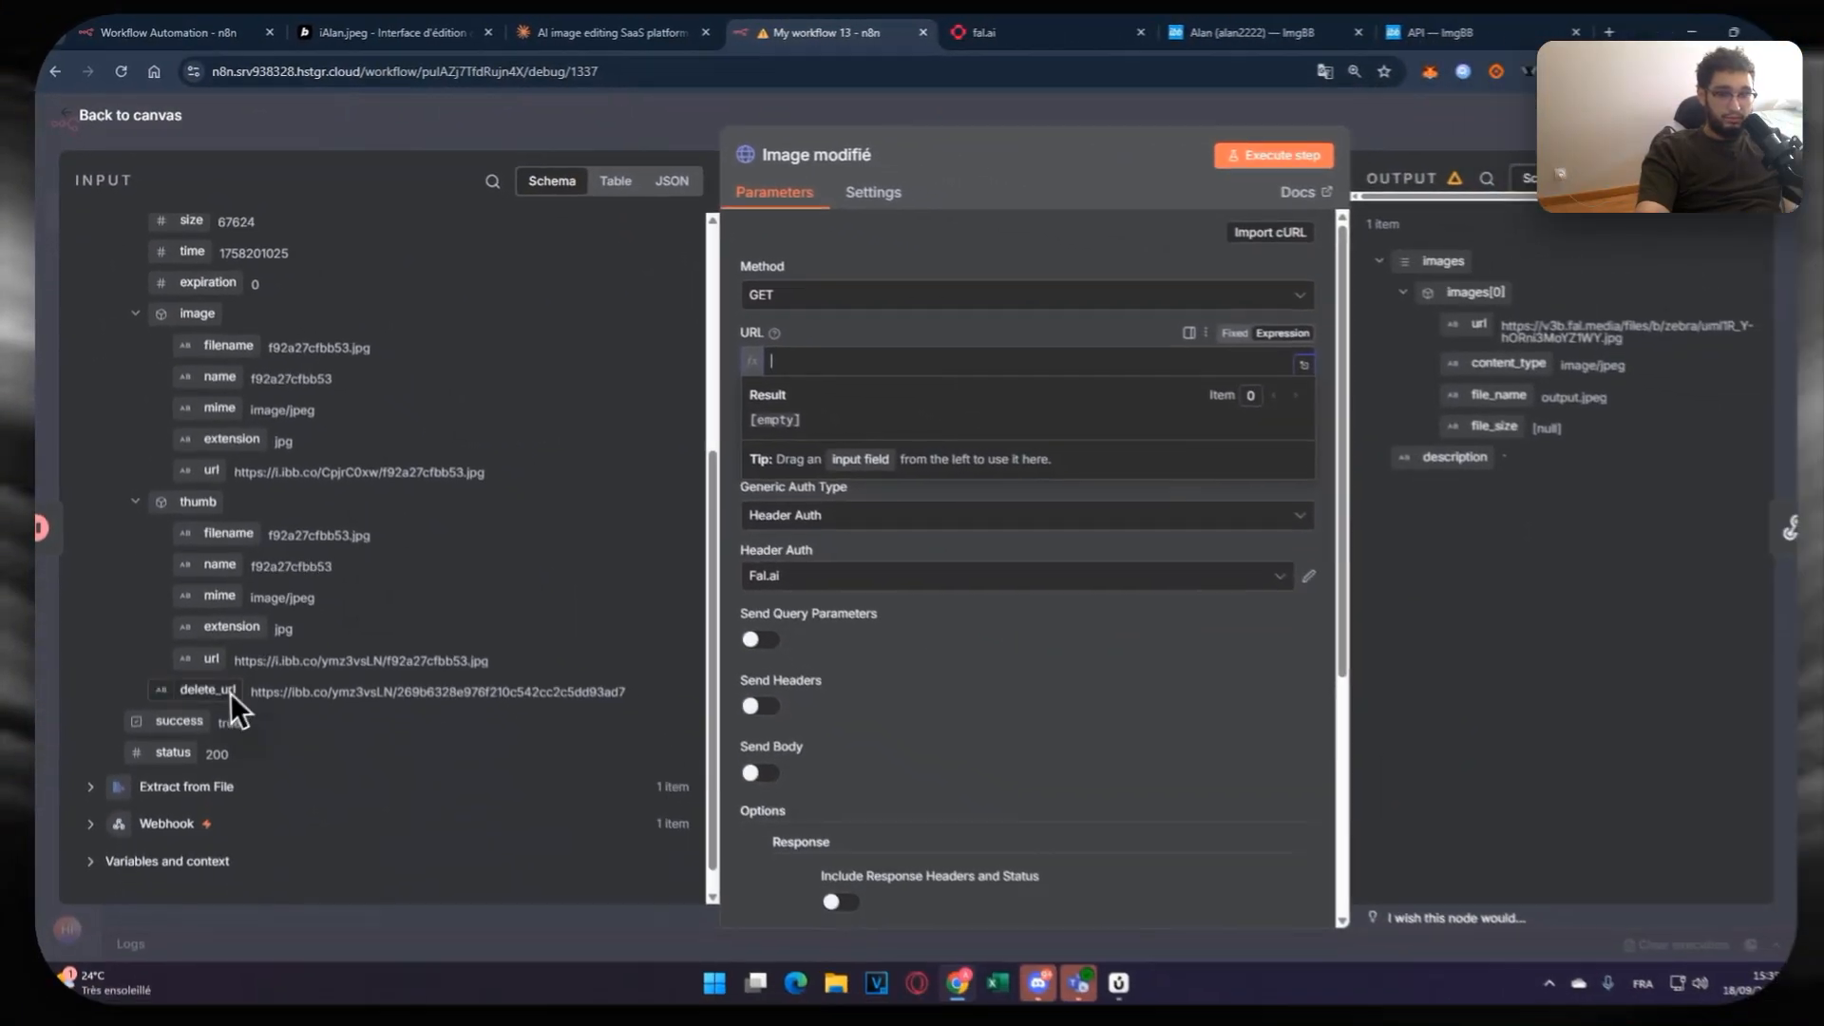
scroll(334, 887, up, 5)
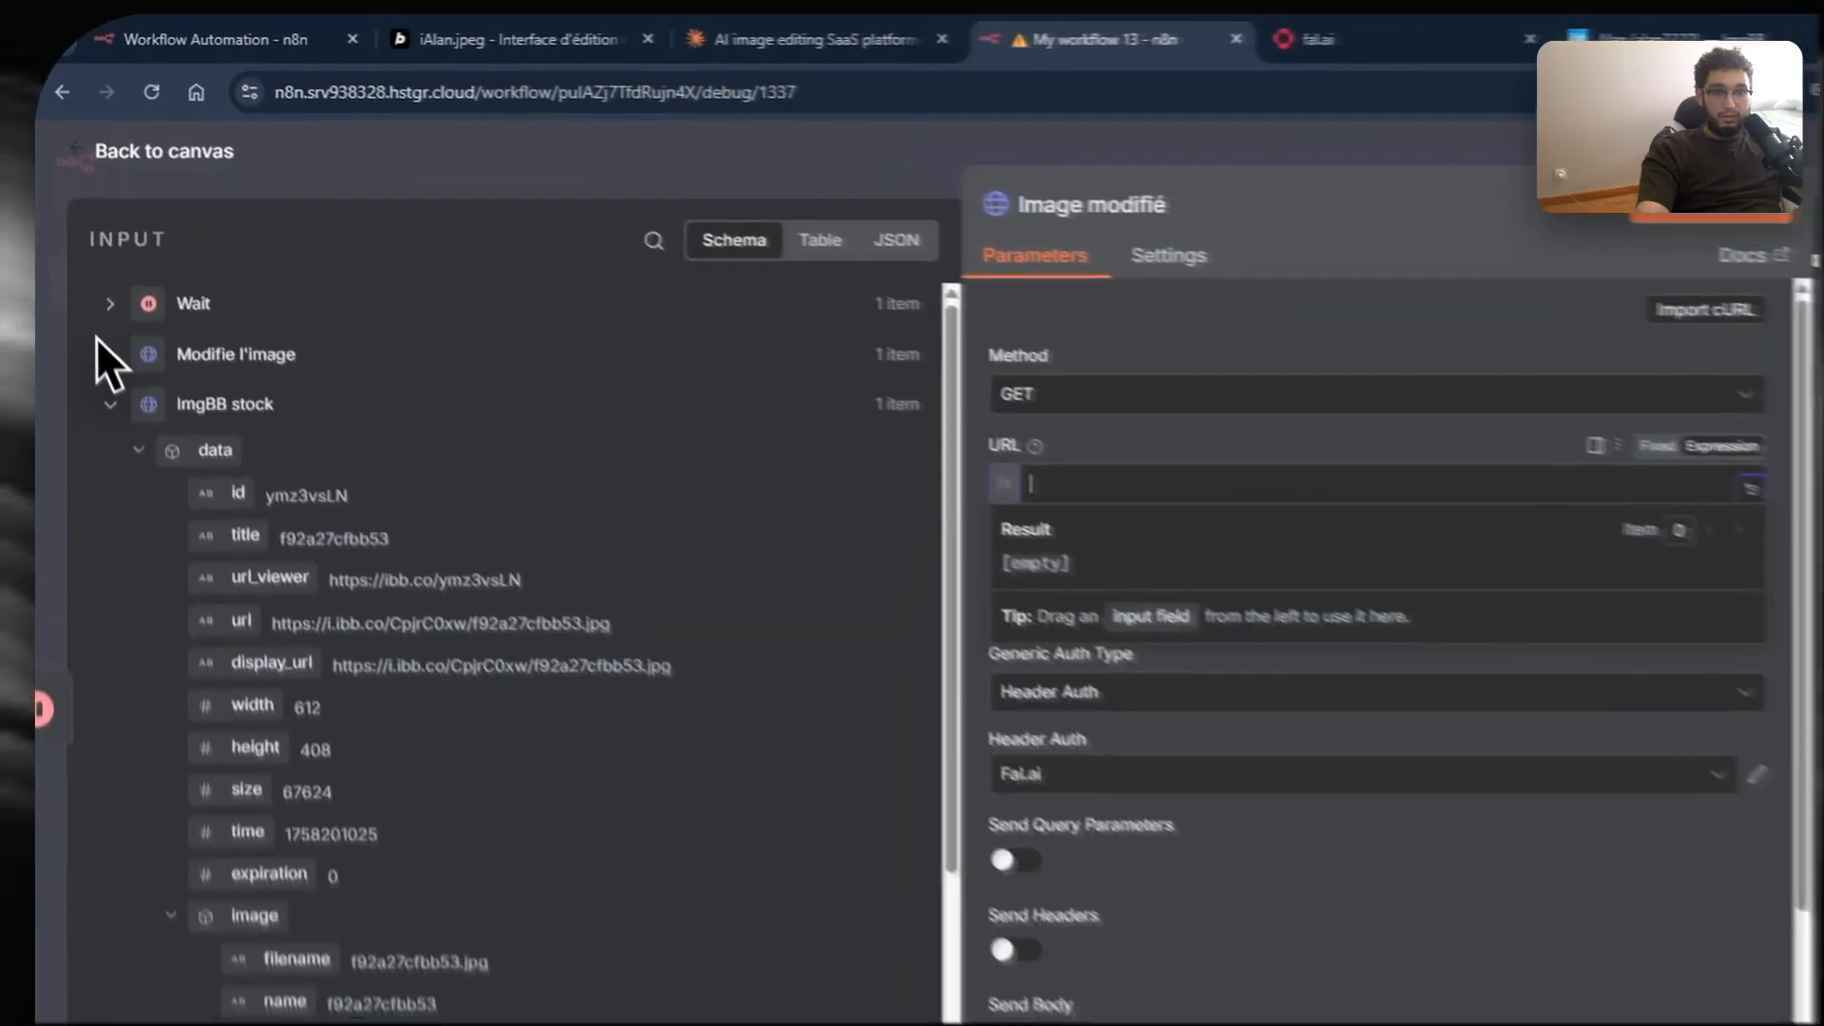
click(90, 263)
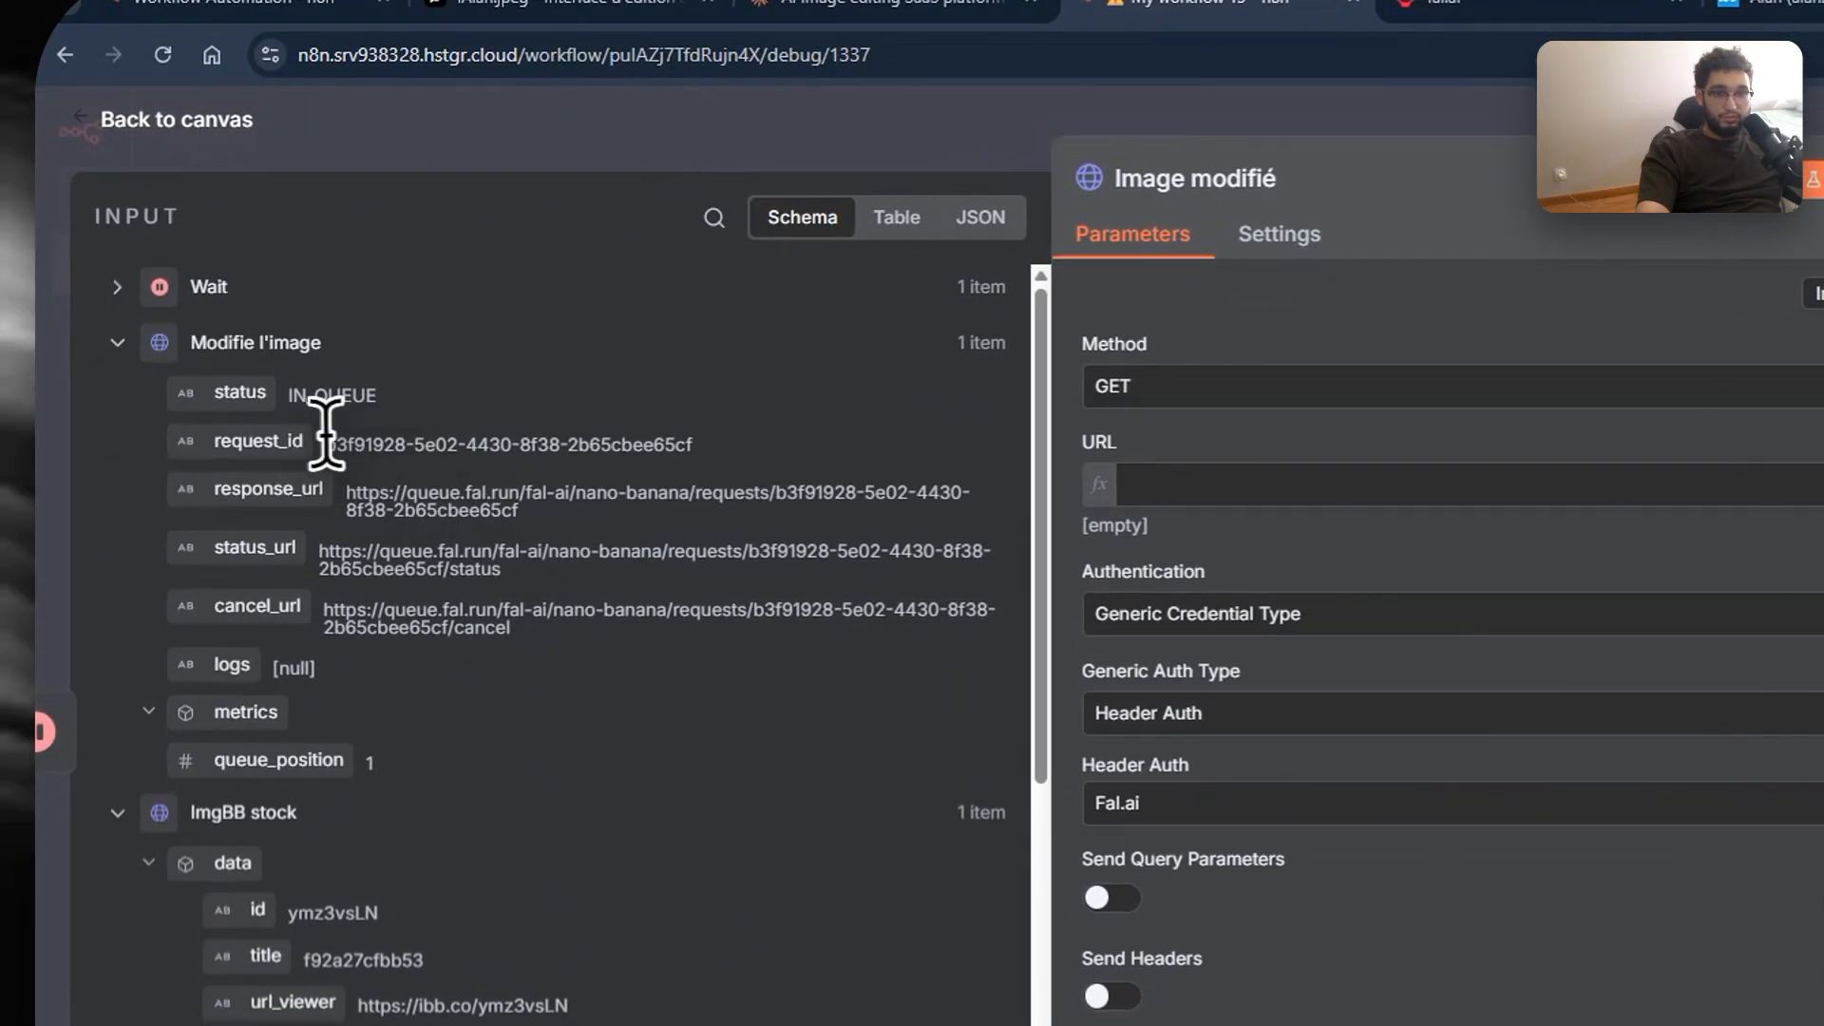
drag(278, 504, 1273, 489)
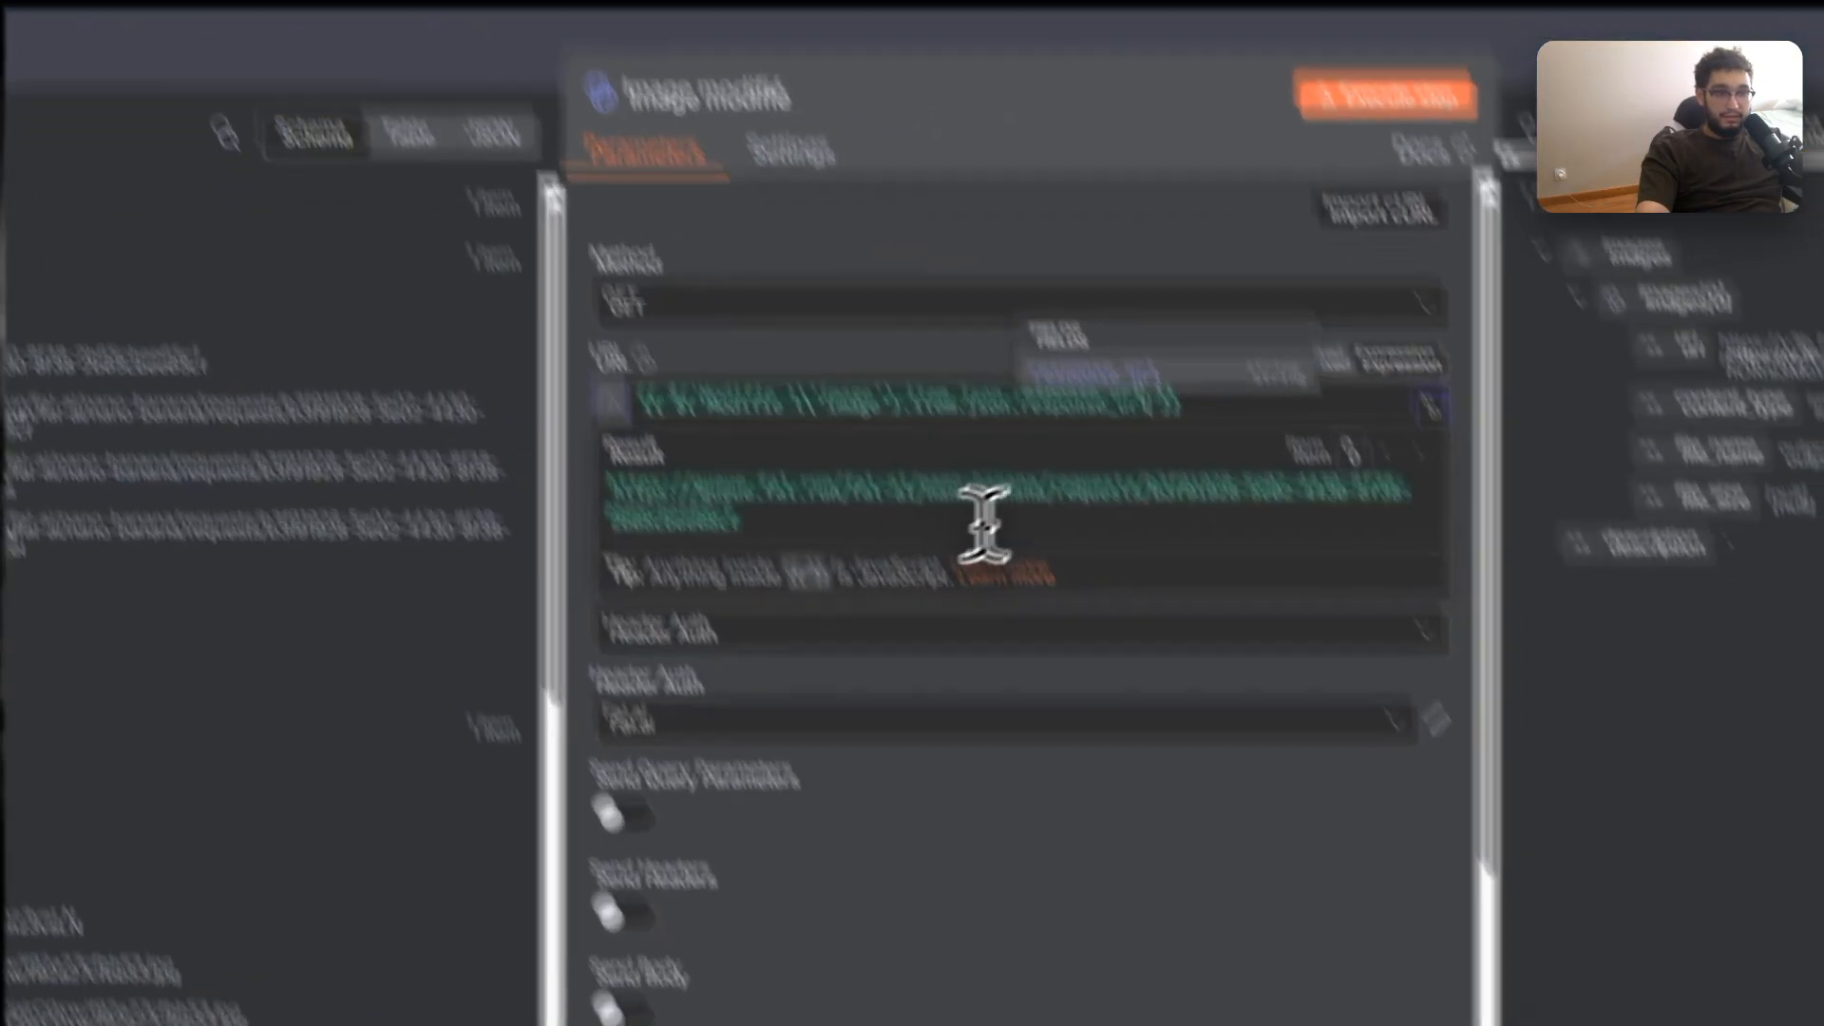
click(1124, 945)
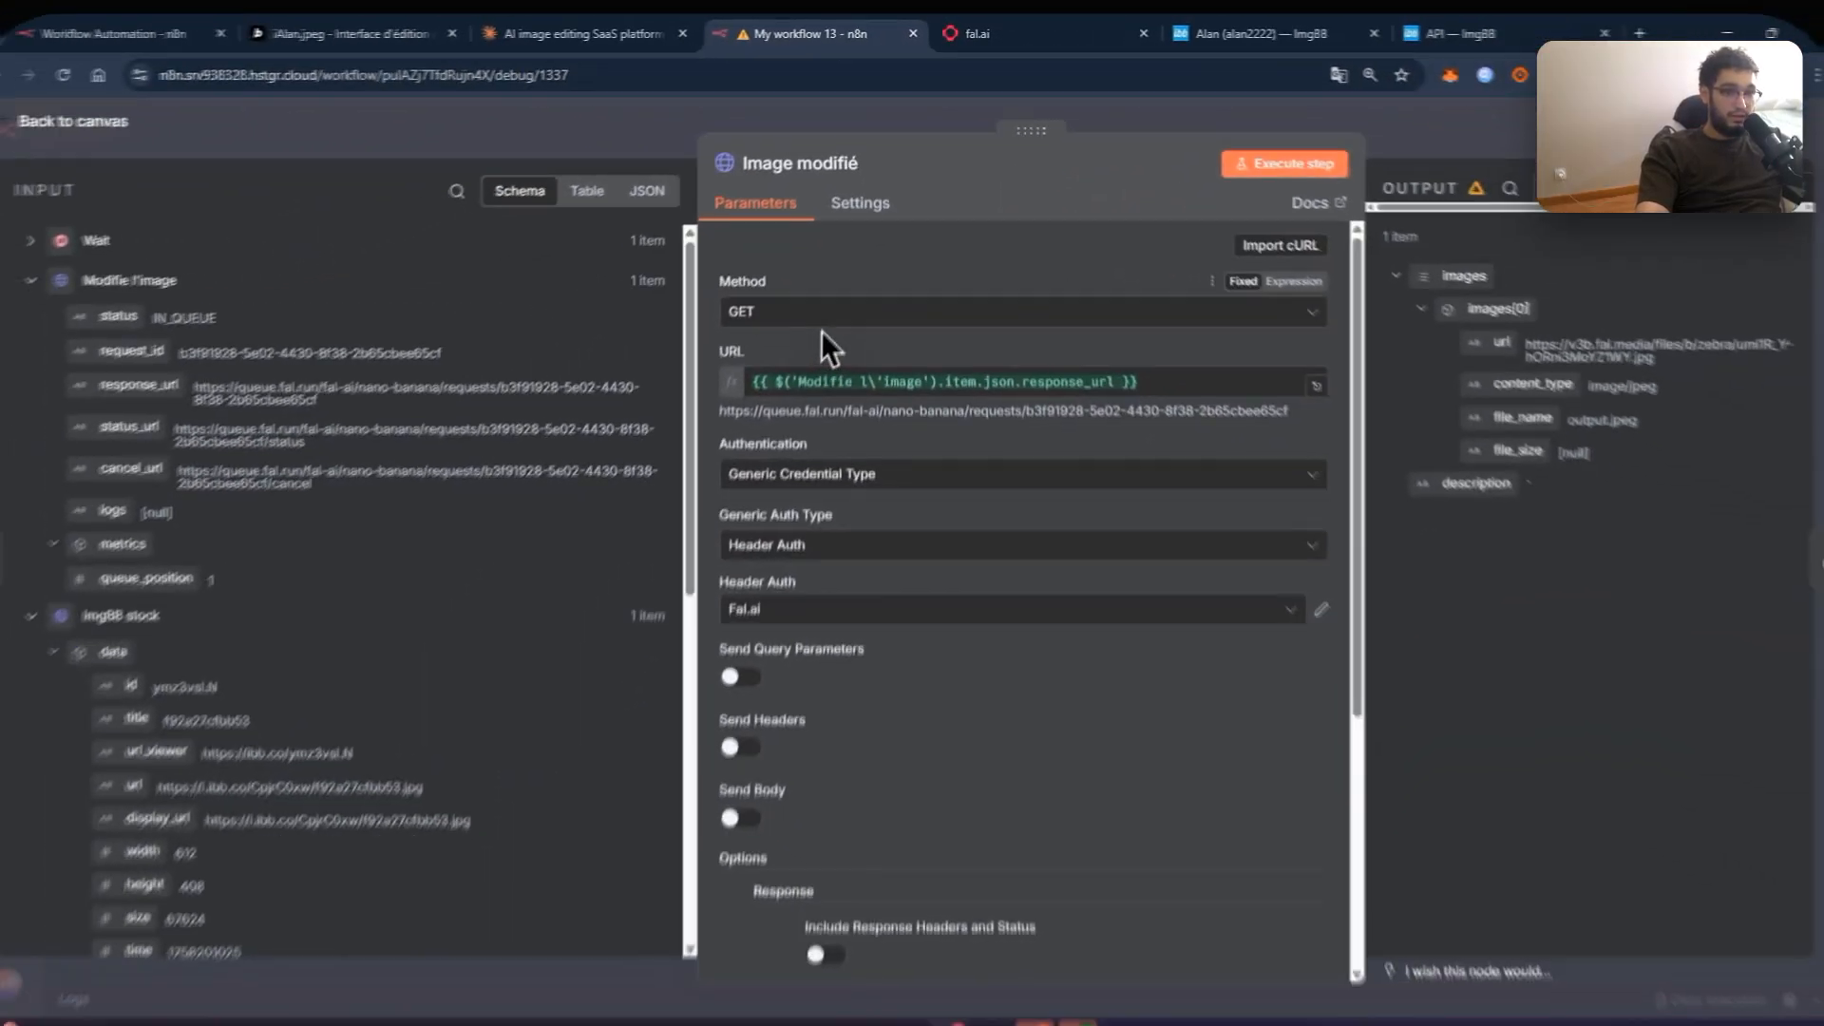
scroll(831, 300, down, 4)
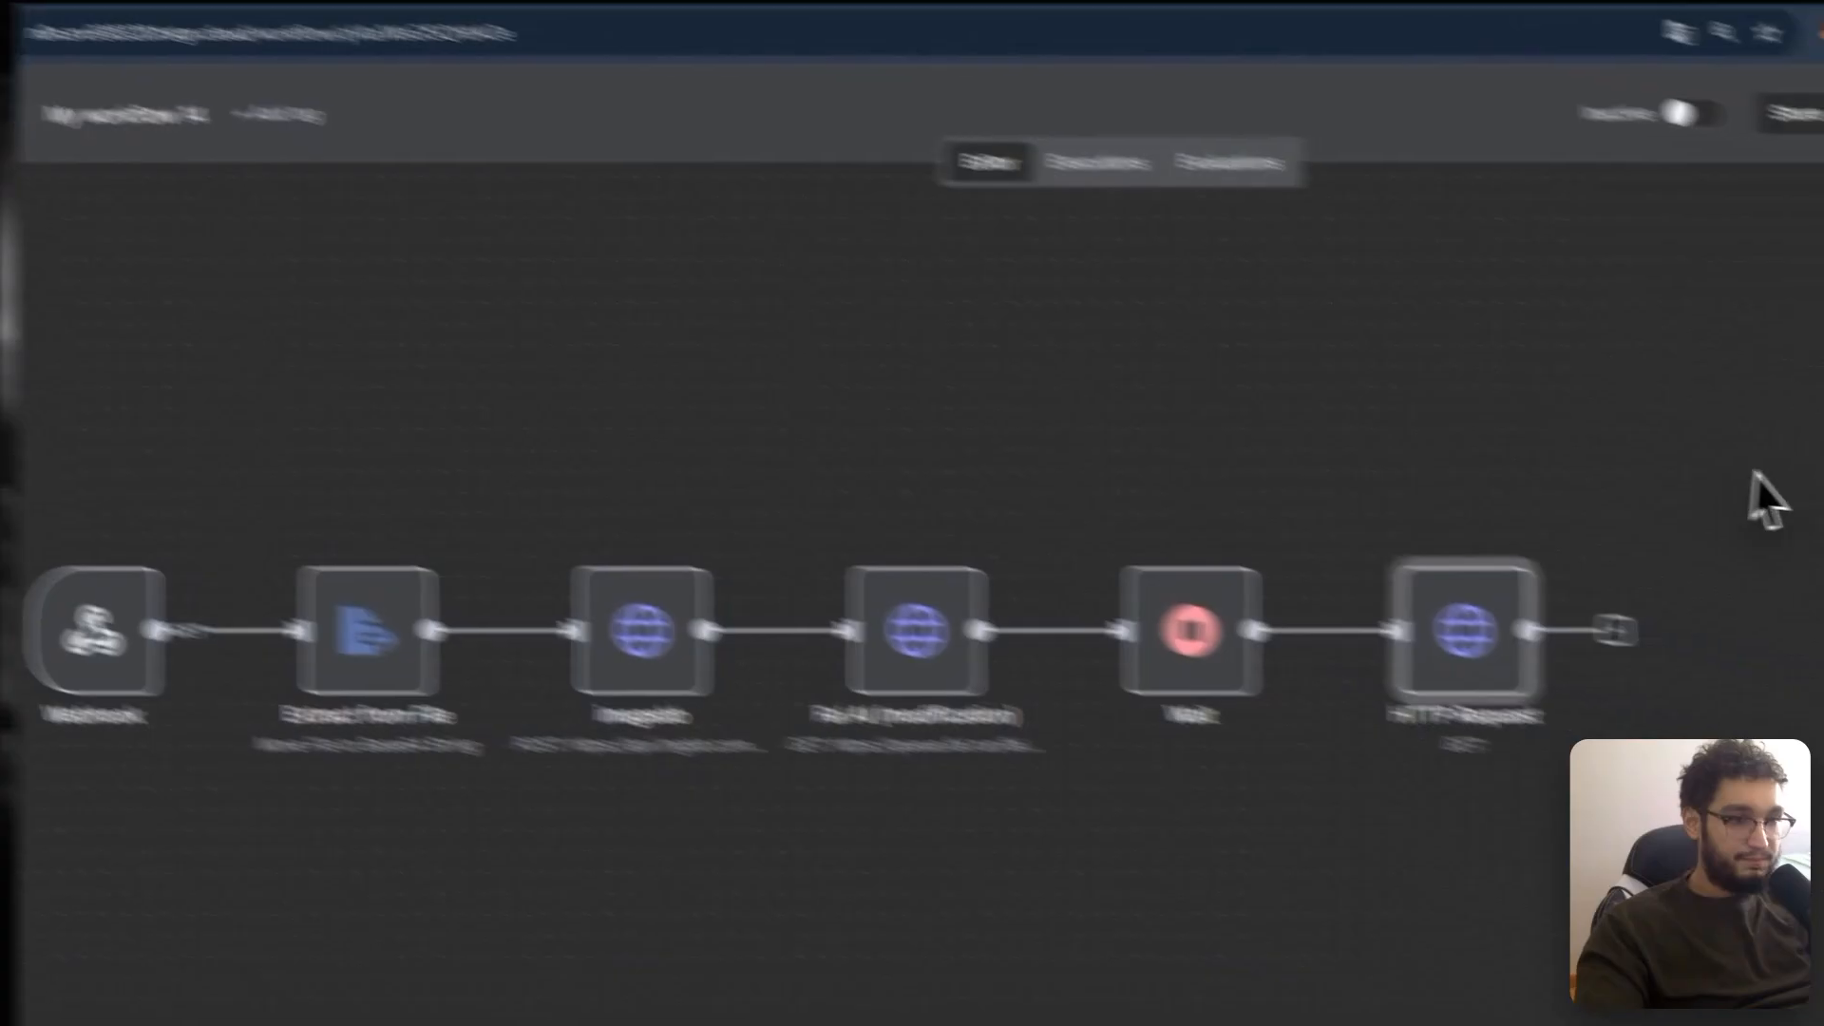
Step: Add a Response option with Response Format File and output field 'image'
drag(1269, 348, 927, 300)
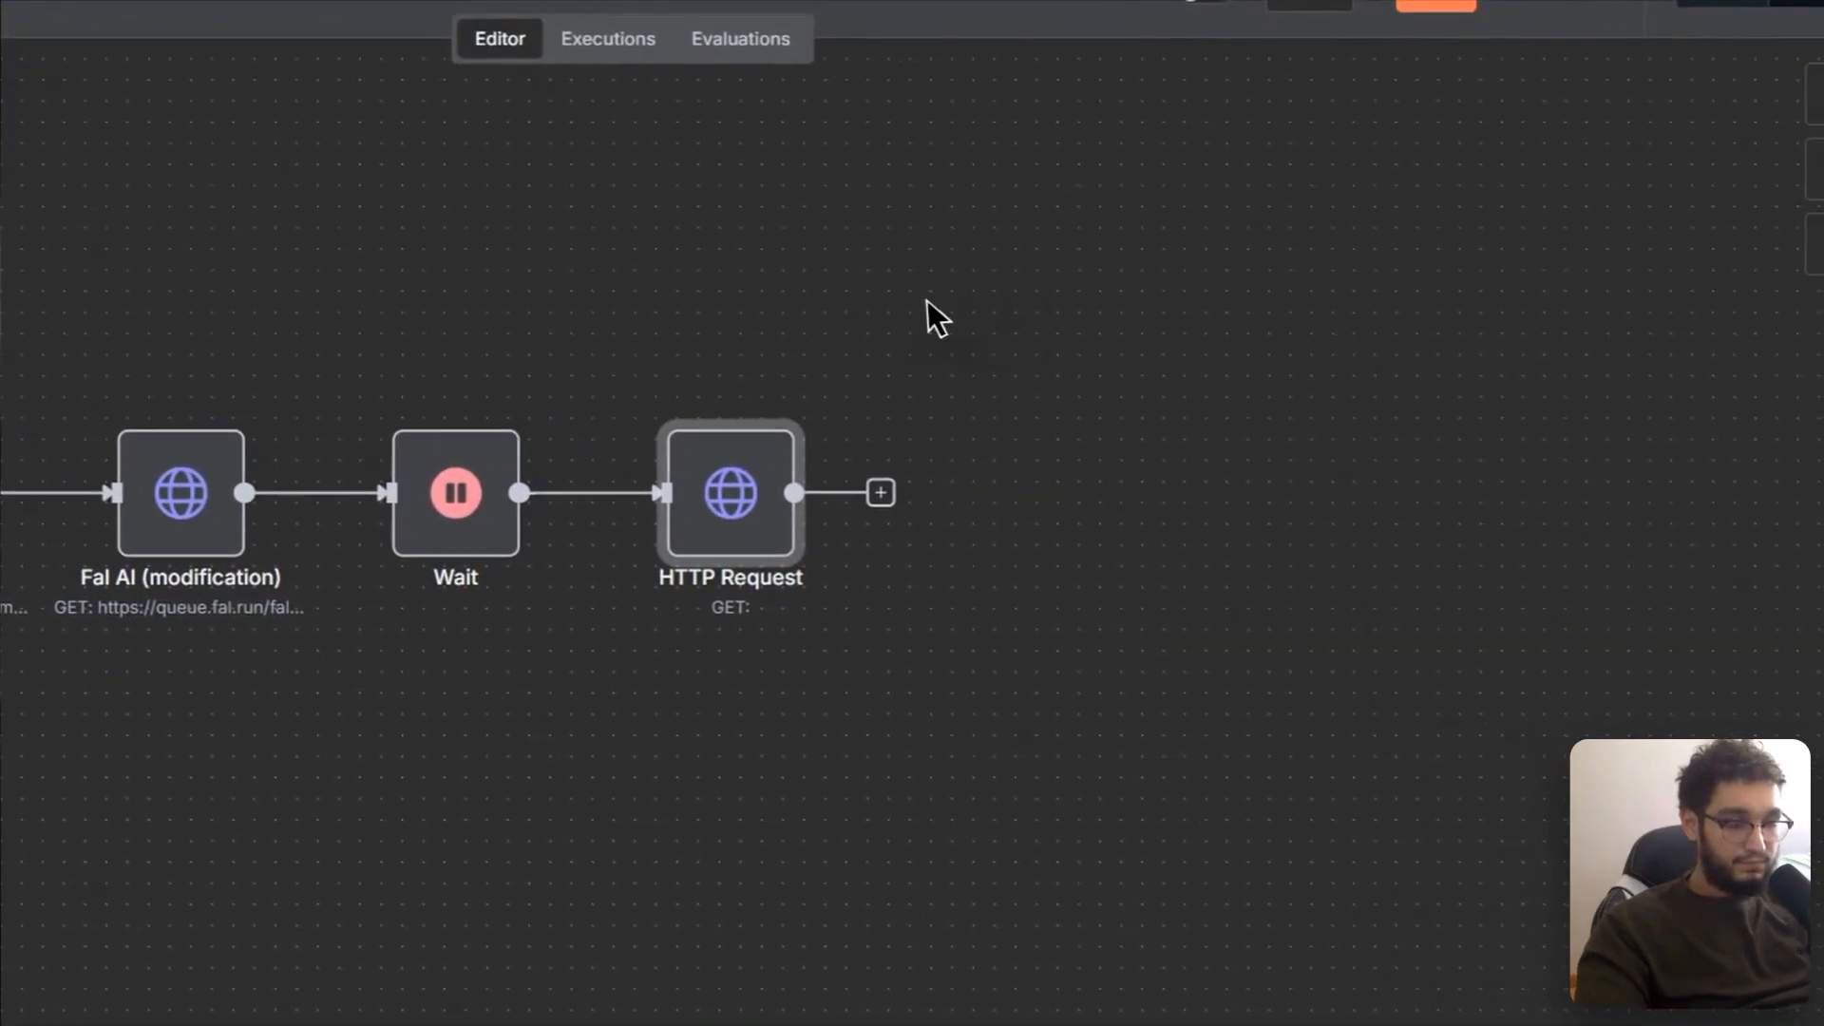
click(864, 489)
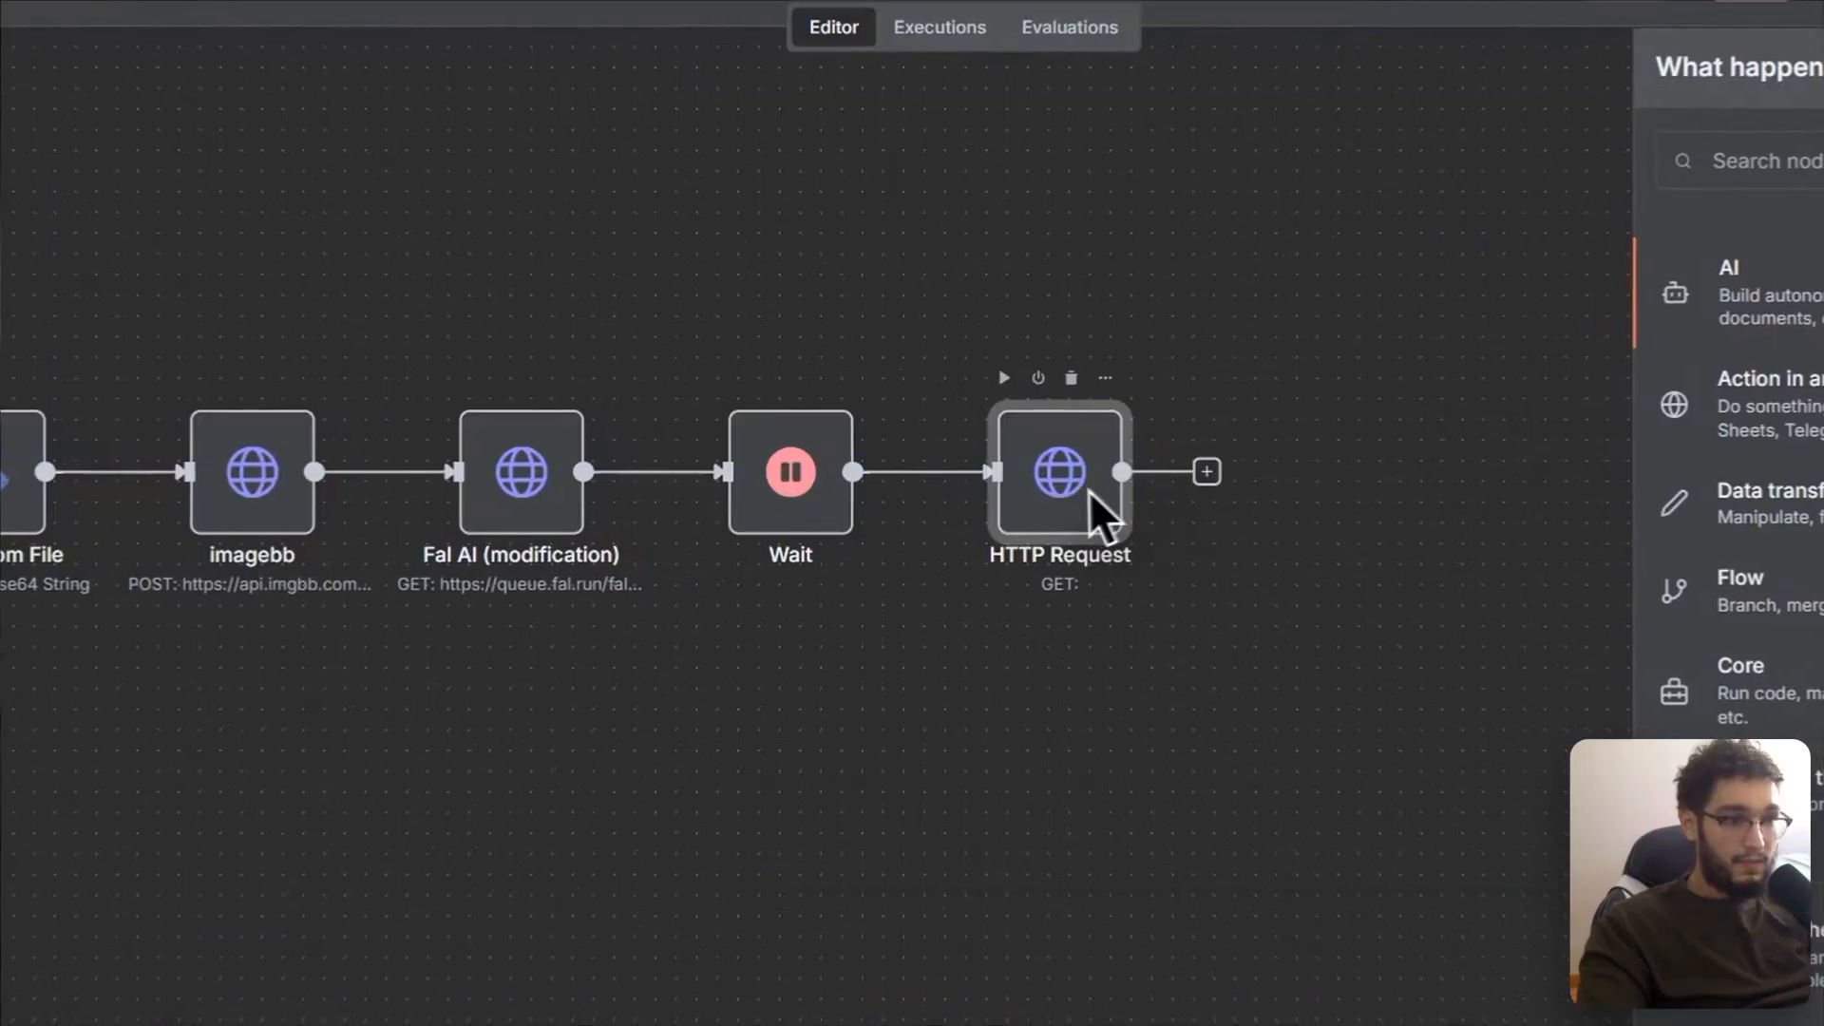
click(1024, 474)
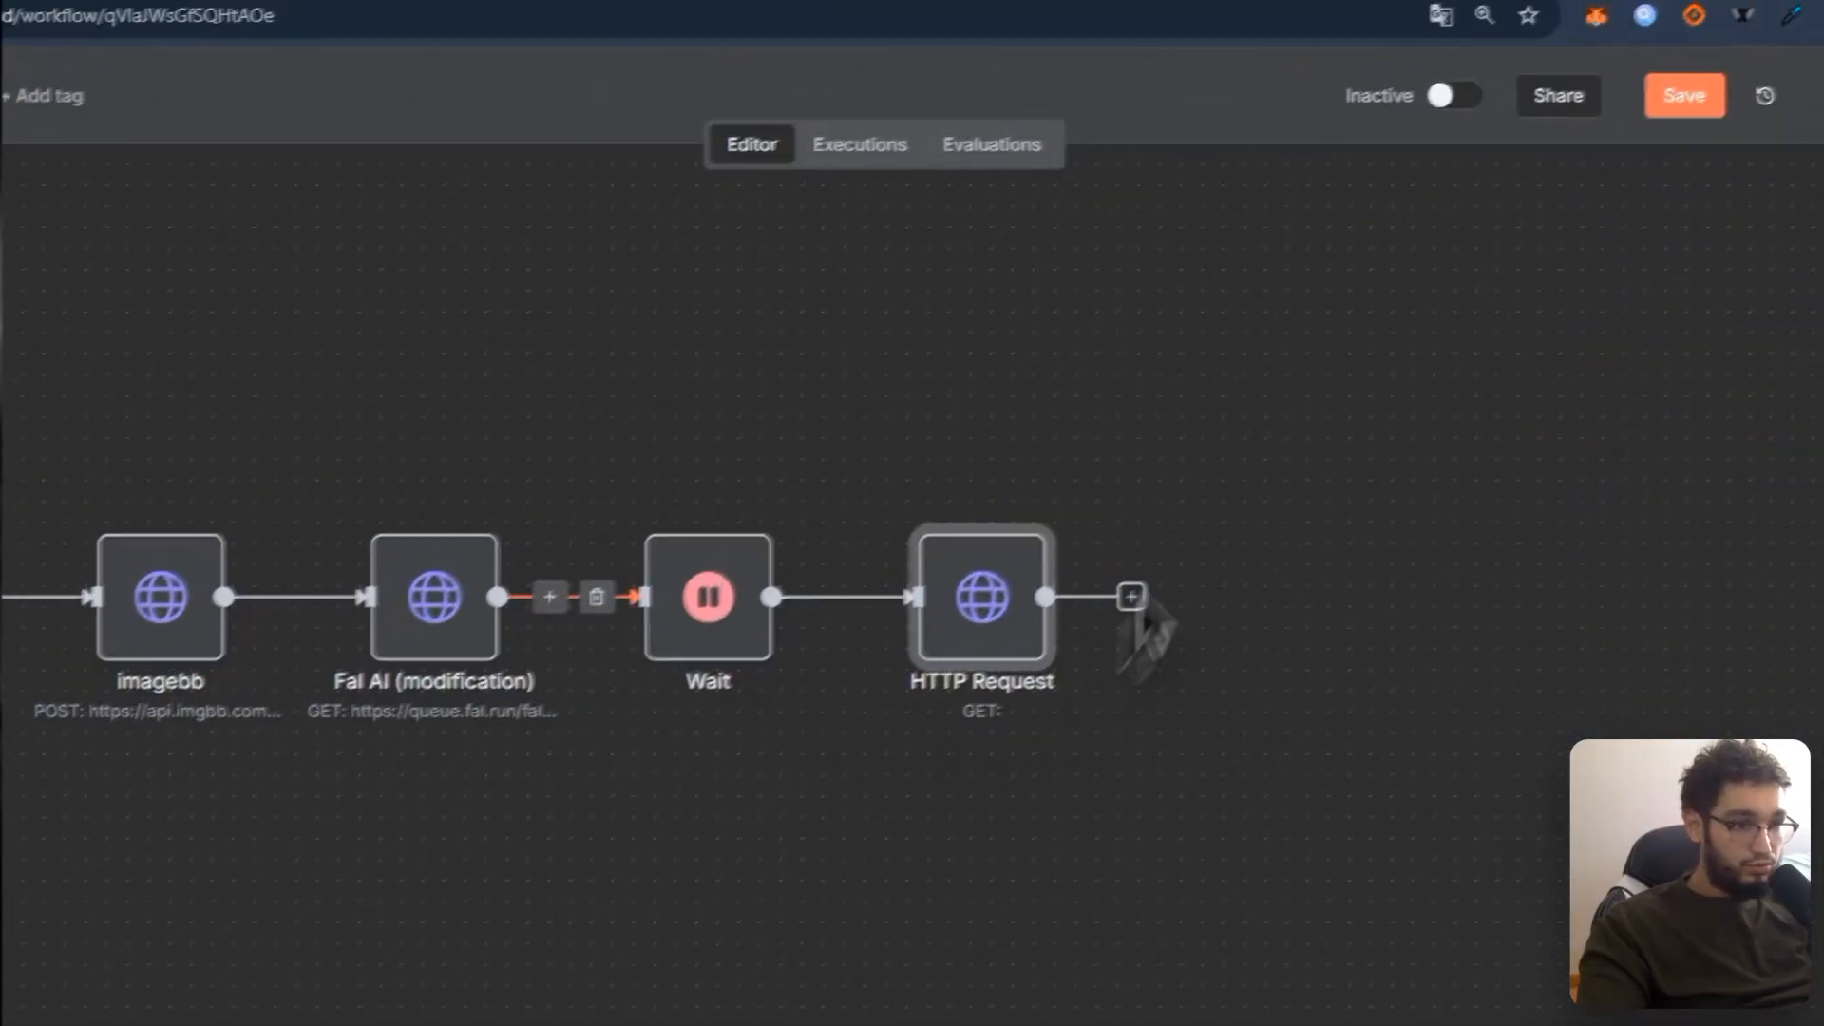
double_click(941, 515)
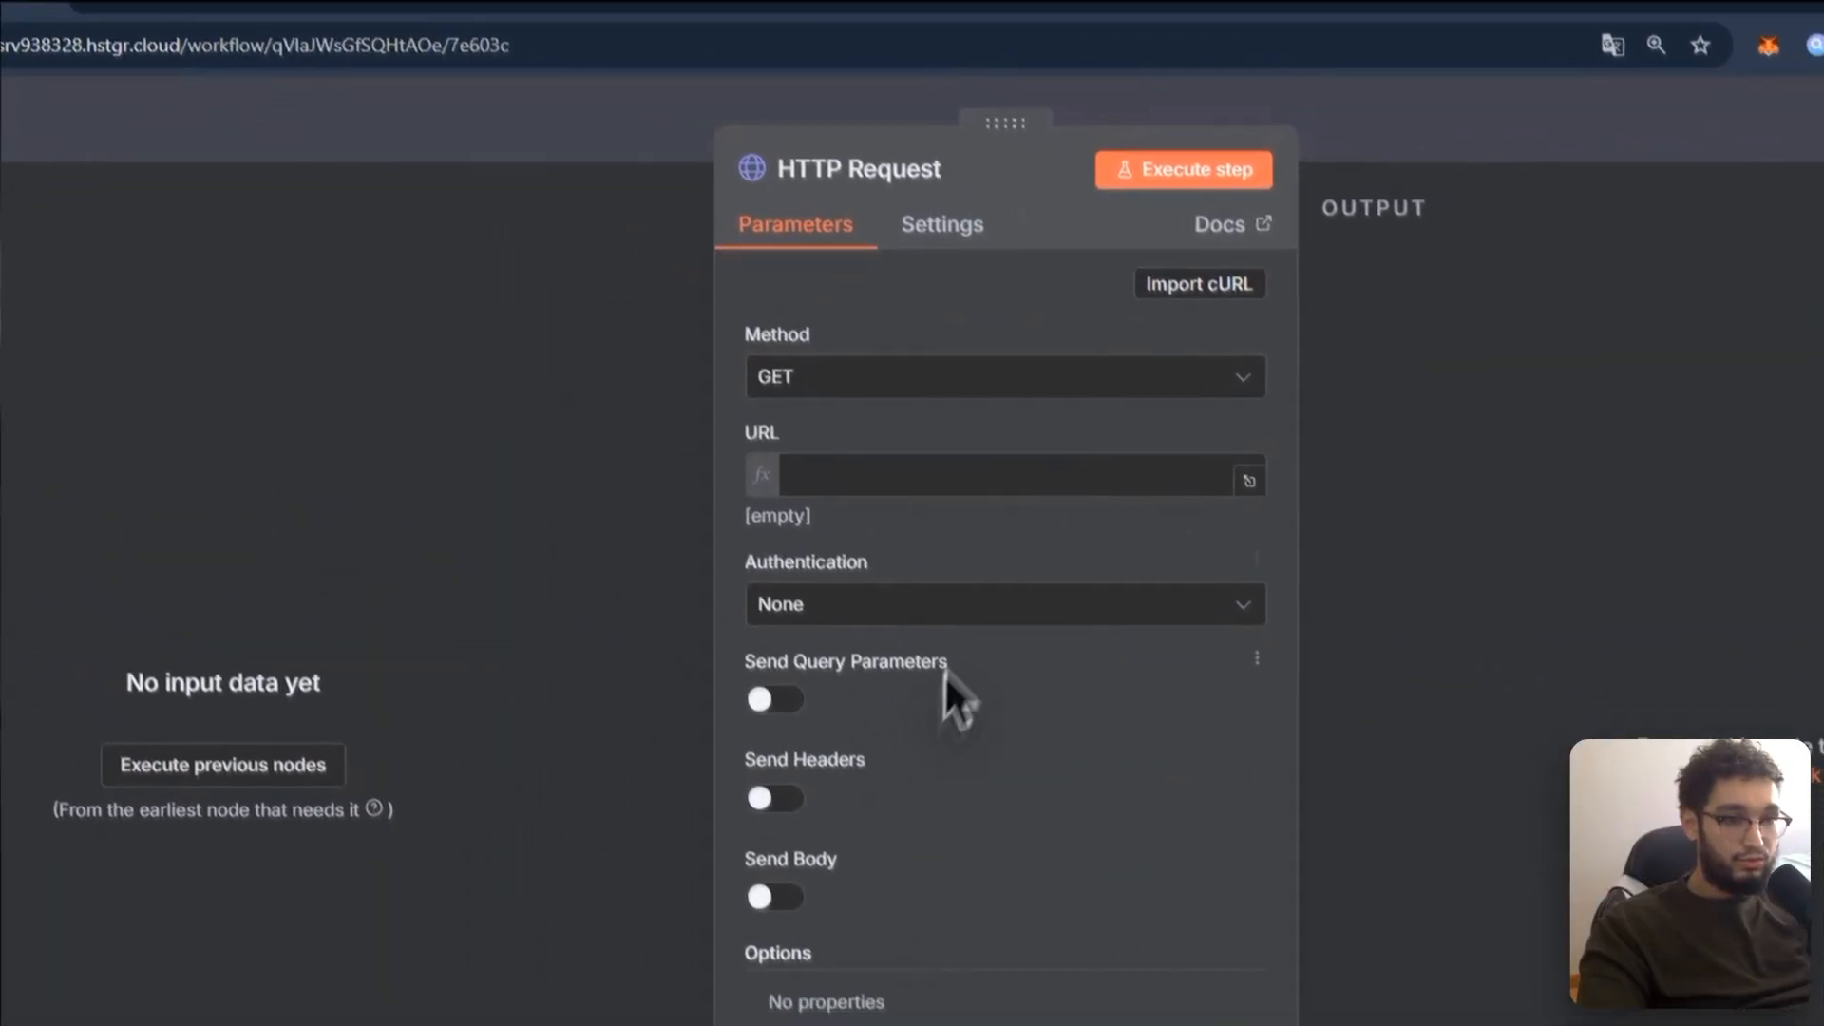
click(1026, 1025)
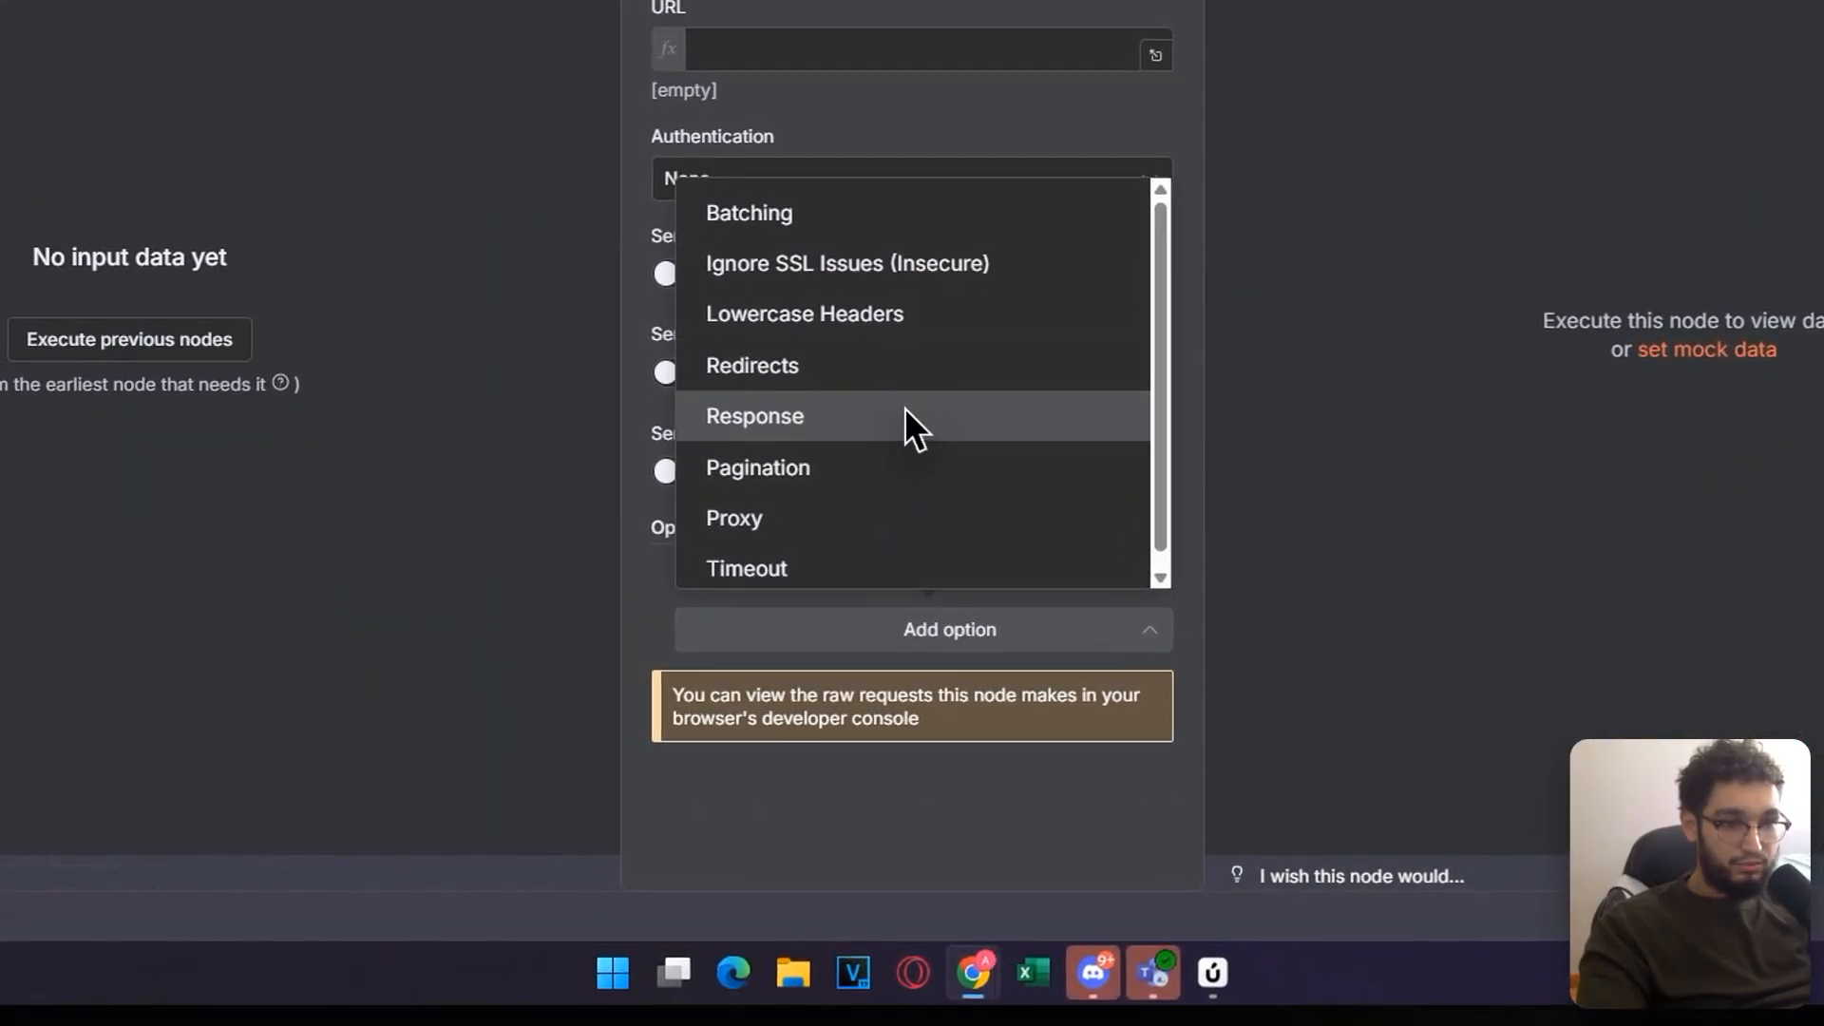
click(907, 416)
scroll(927, 494, down, 2)
click(945, 586)
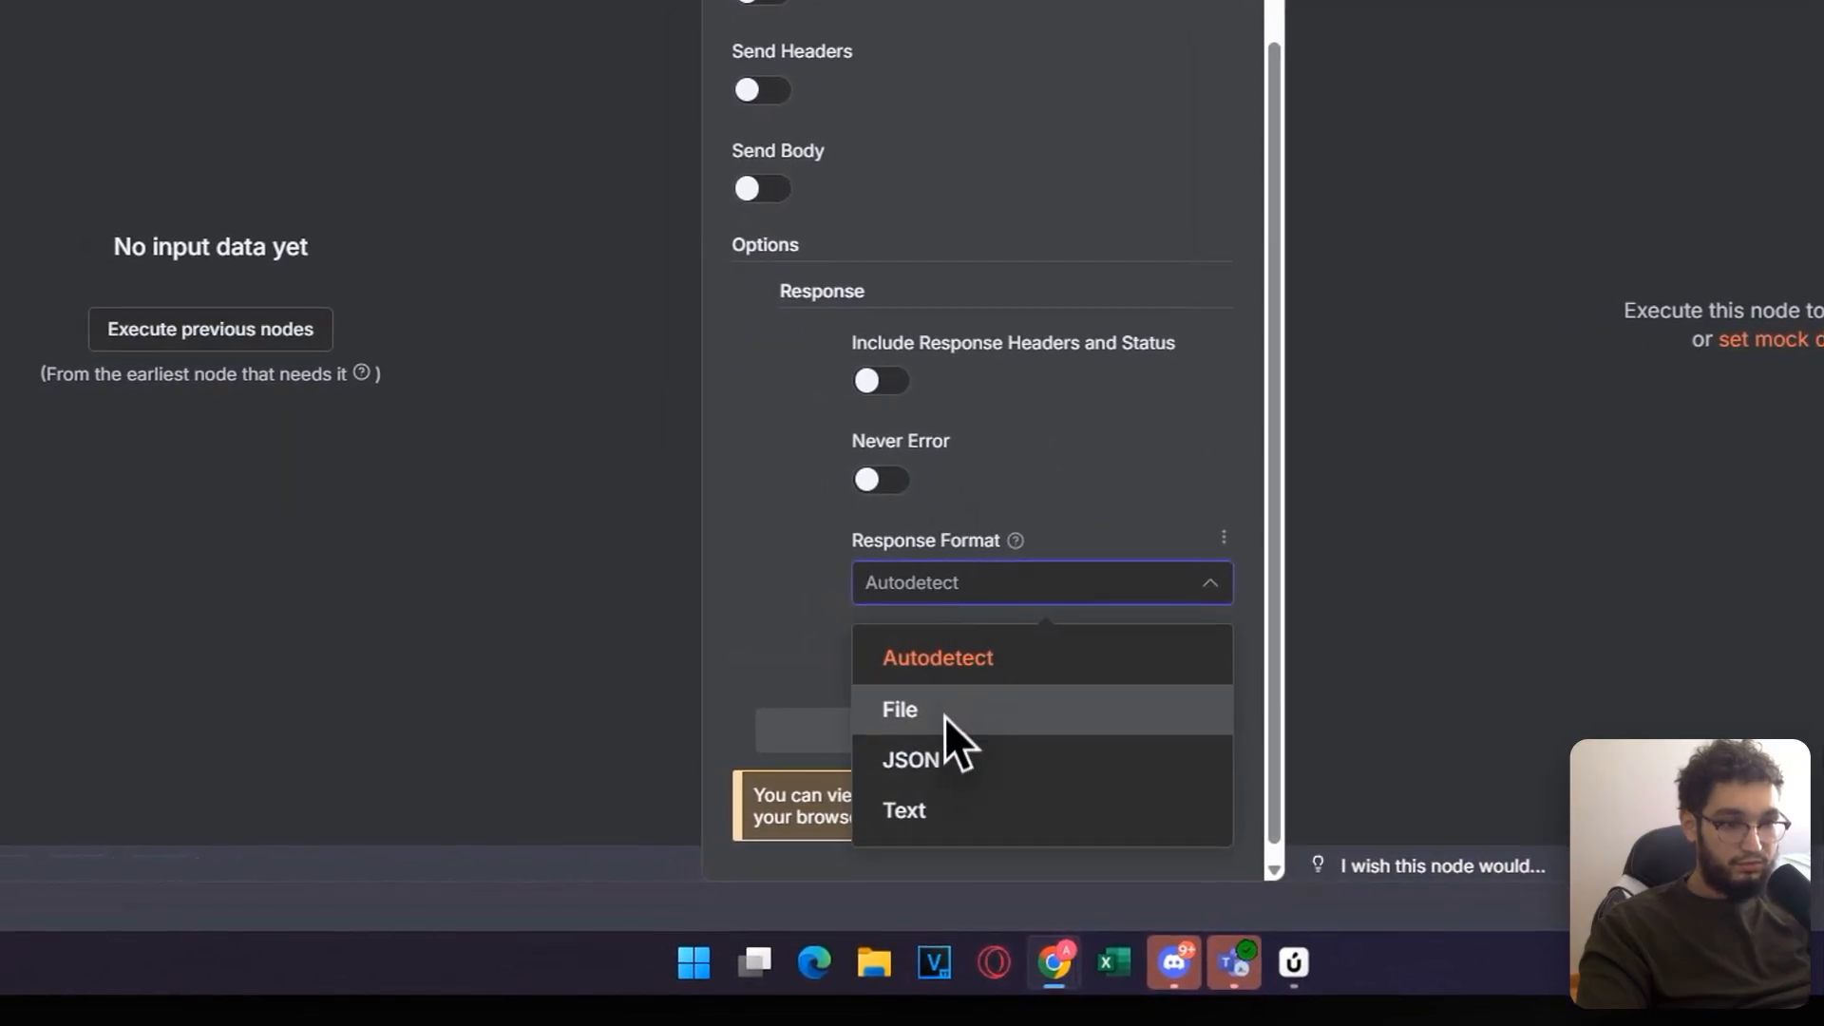
click(903, 724)
drag(905, 678, 665, 659)
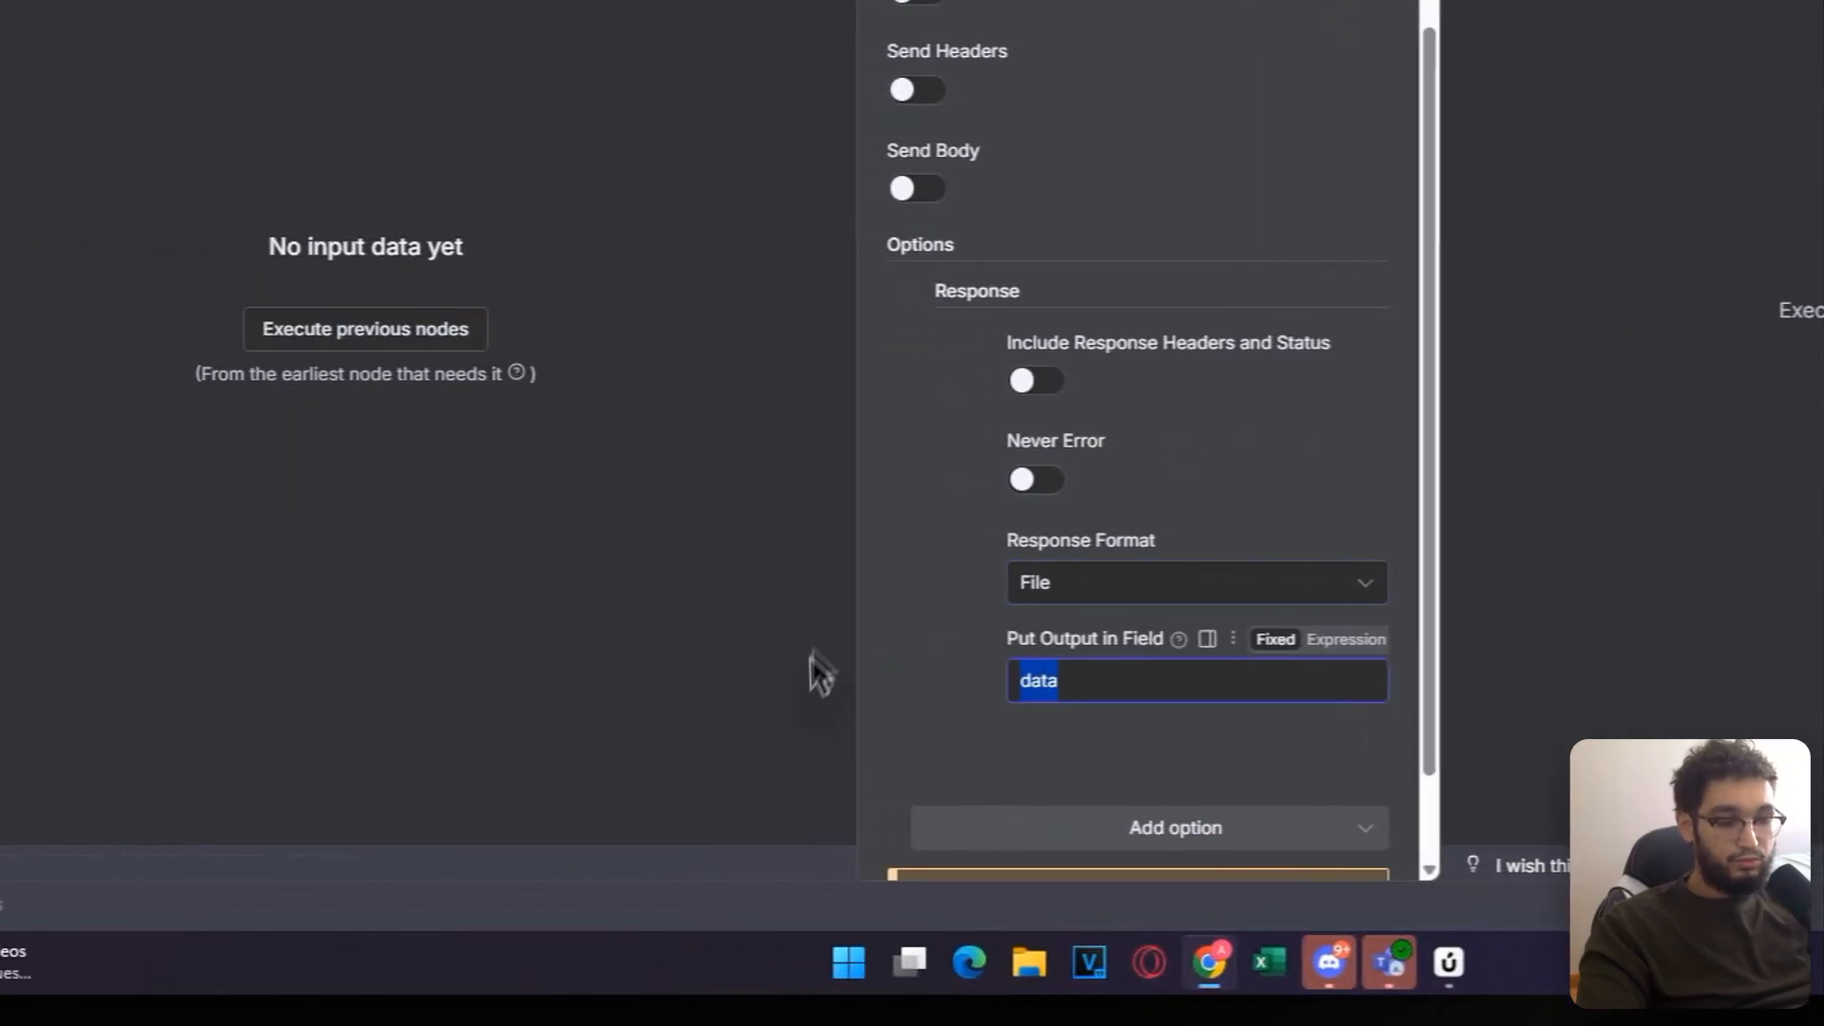
text(image)
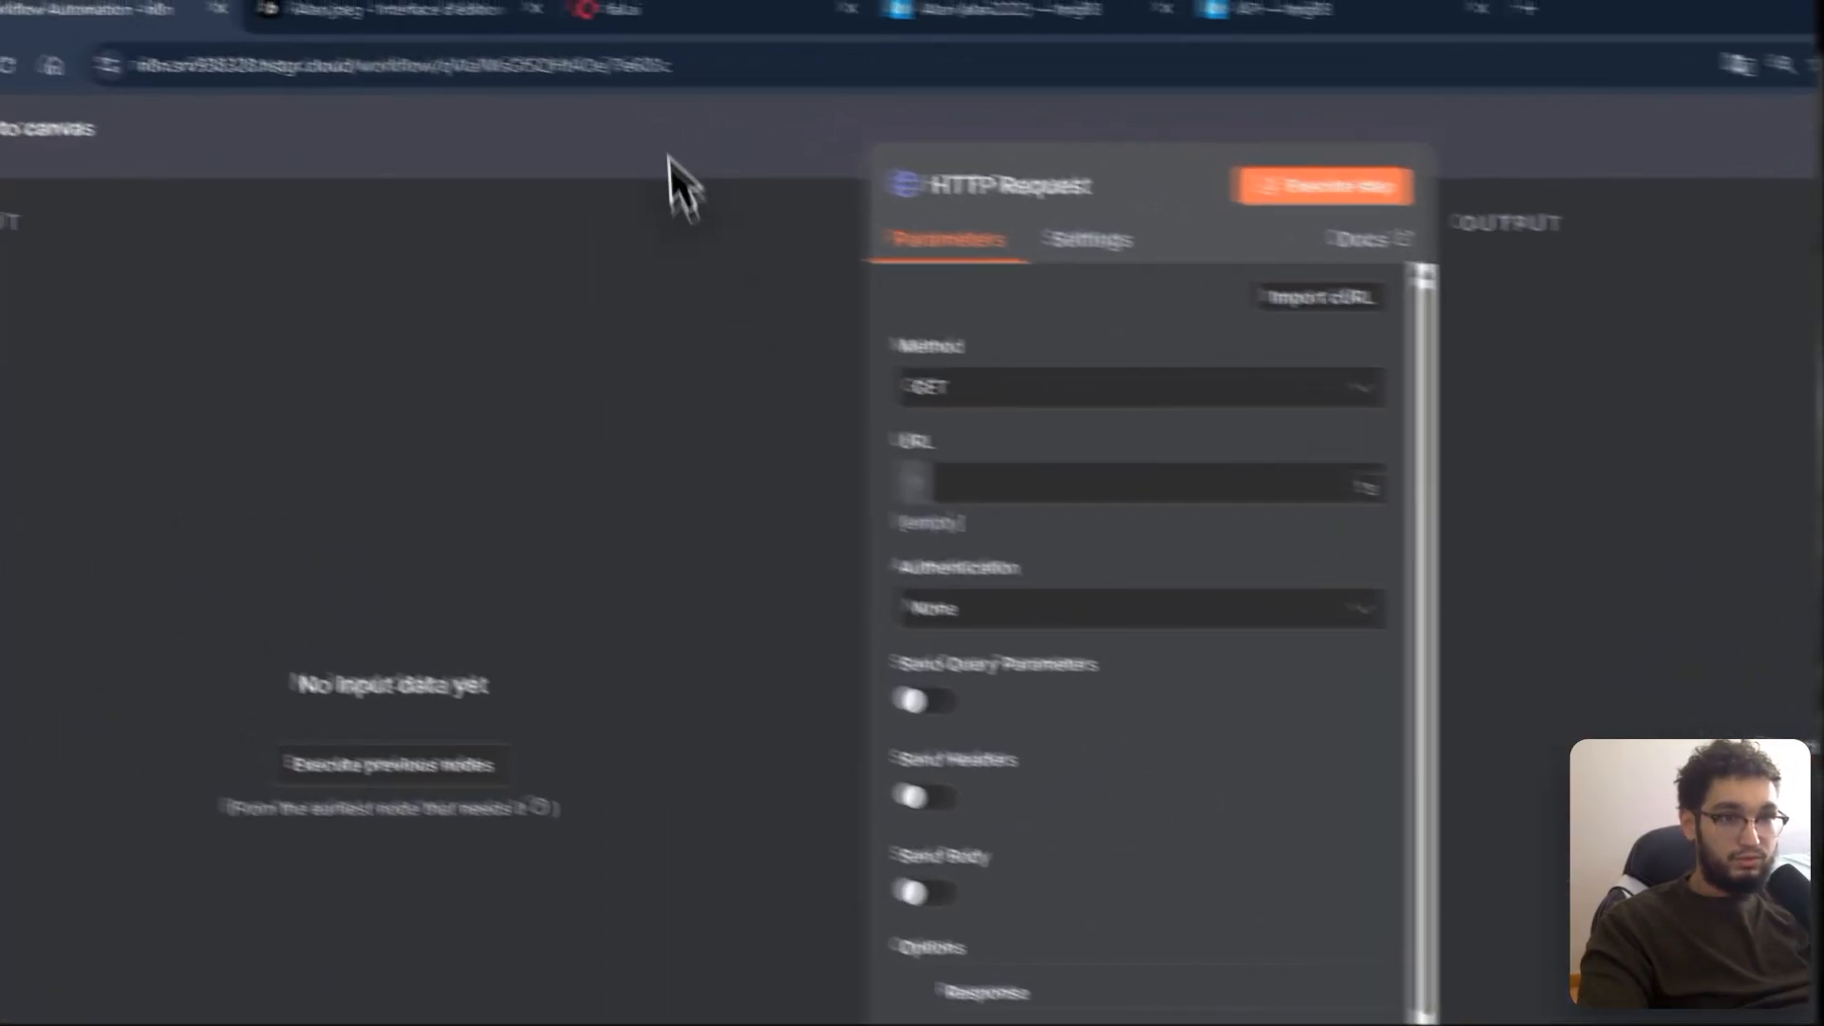
click(676, 103)
Step: Reopen the HTTP Request node to review its URL setting, then close it
double_click(1093, 622)
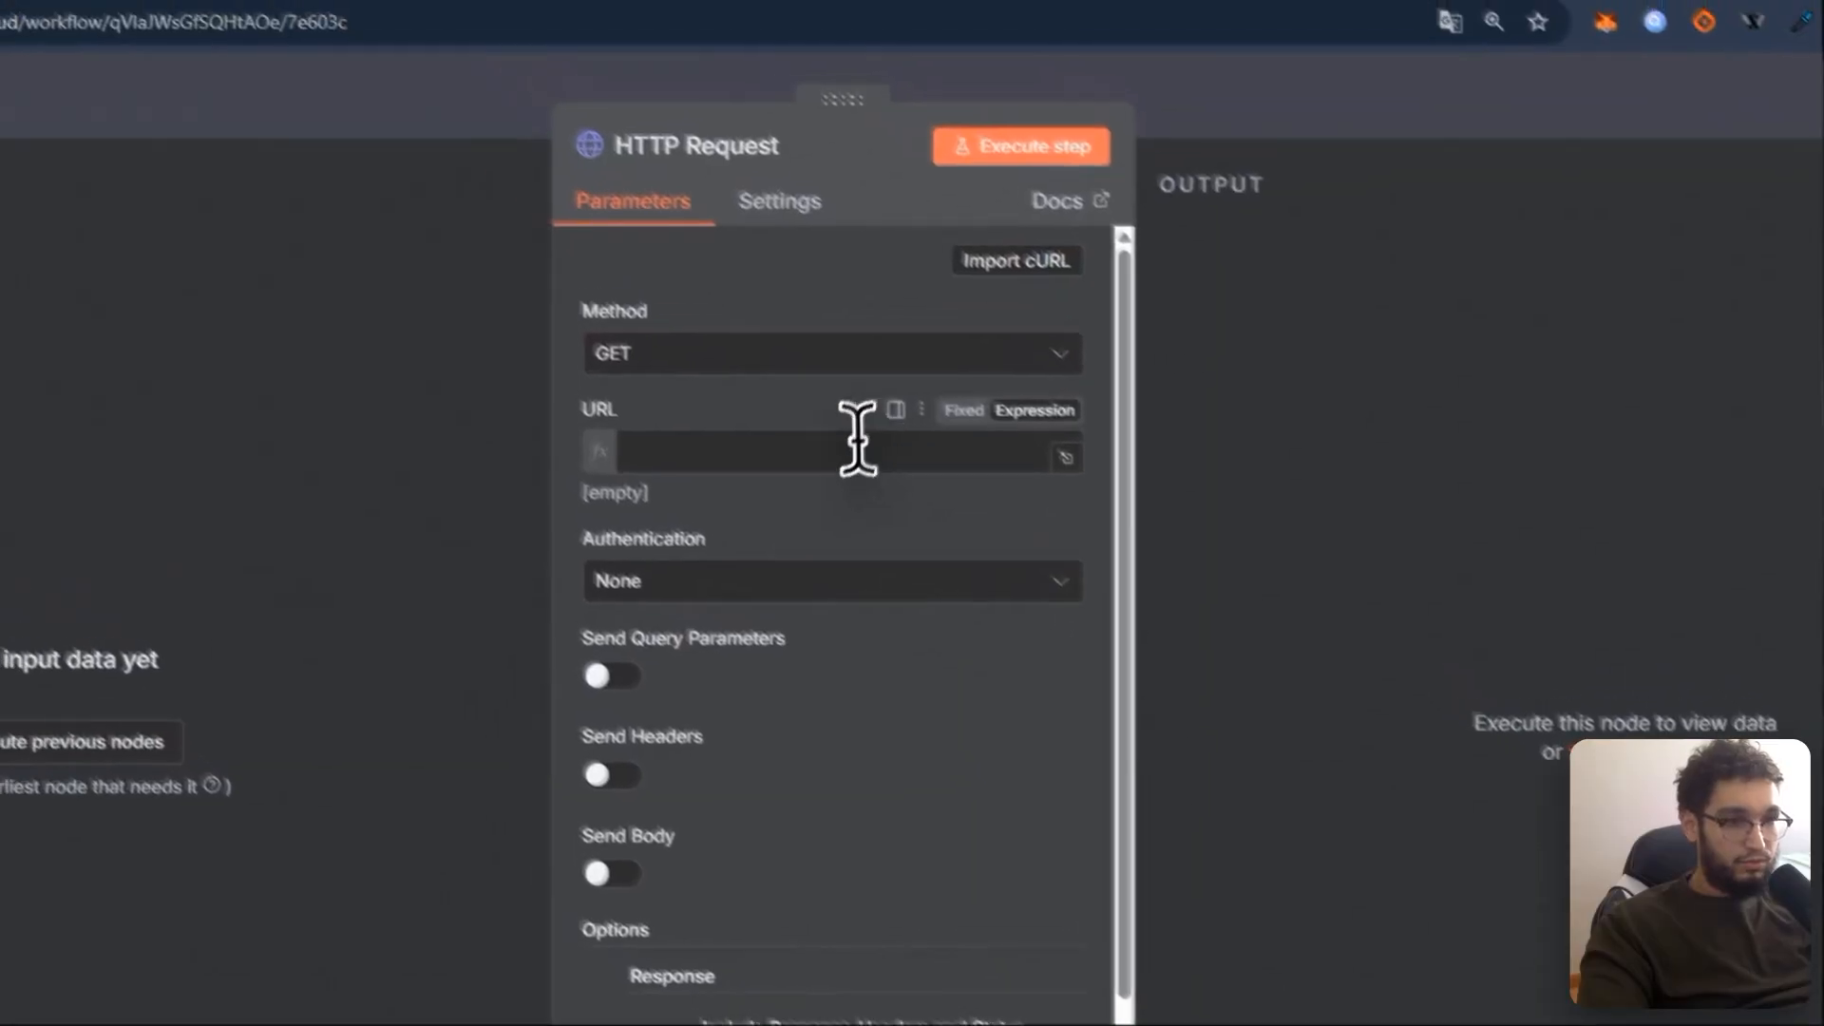
scroll(845, 418, down, 1)
click(846, 385)
scroll(908, 456, down, 3)
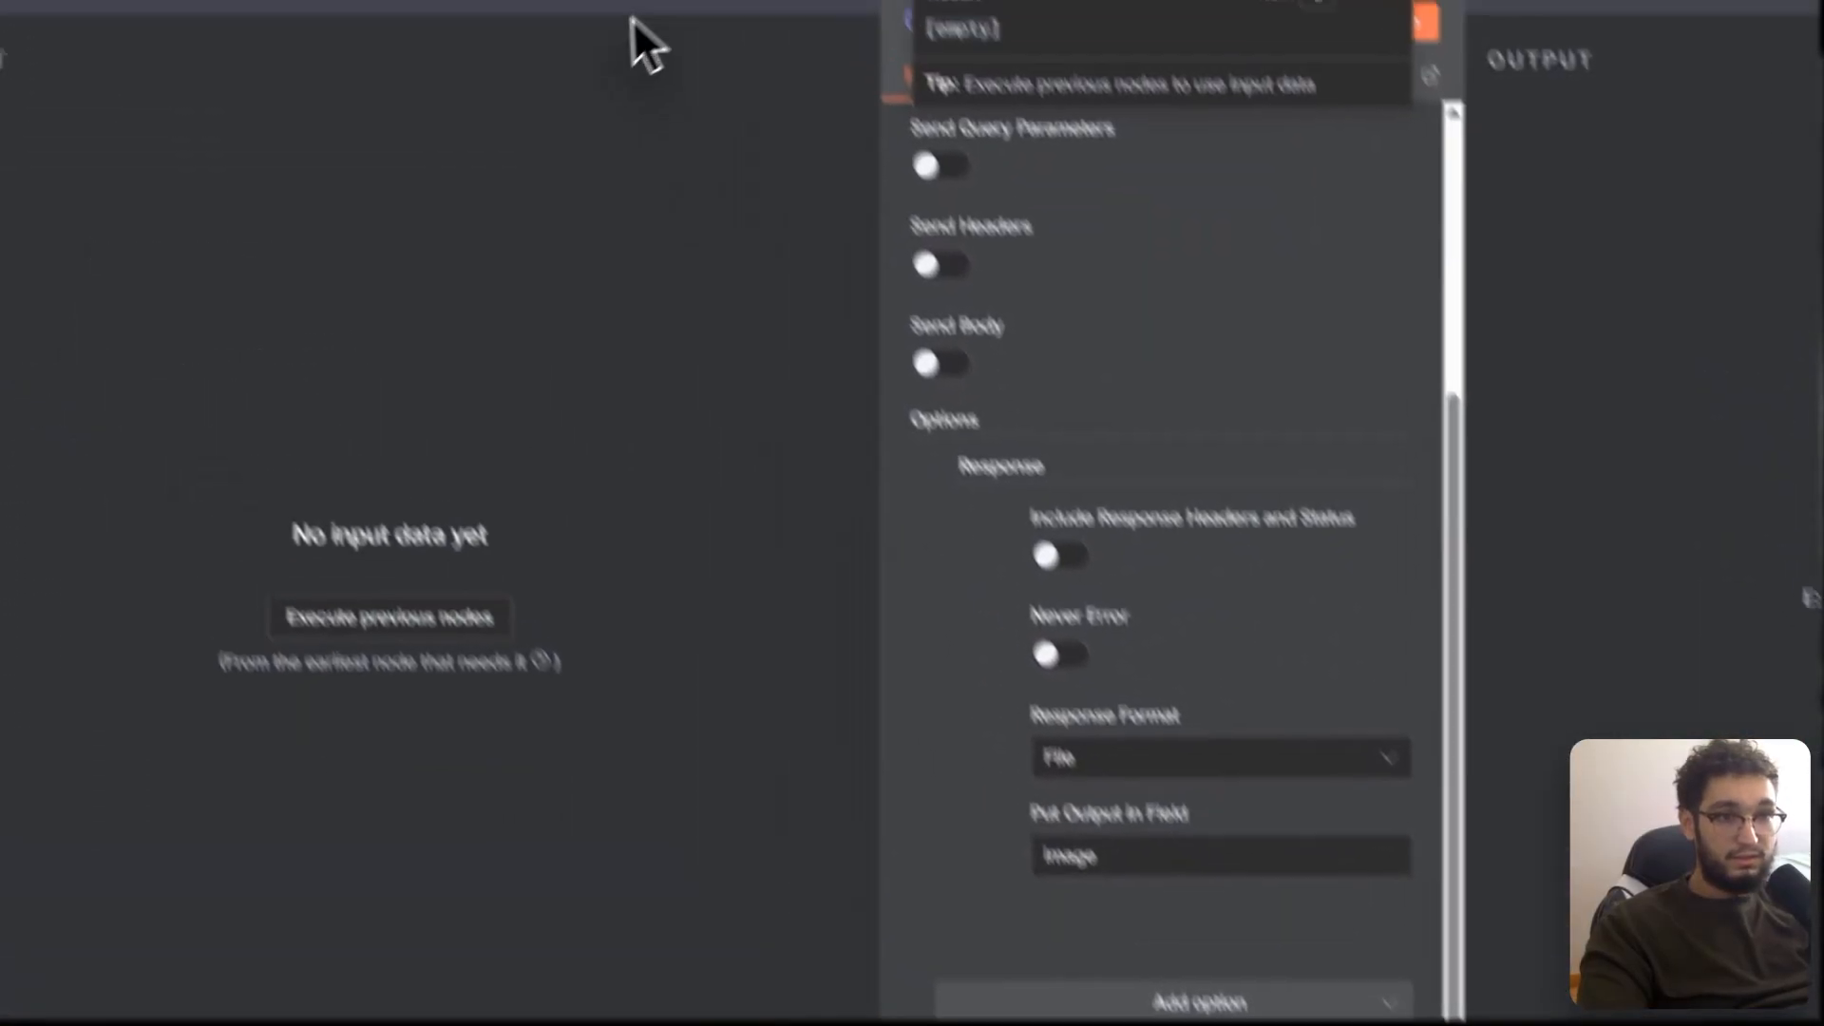
click(893, 157)
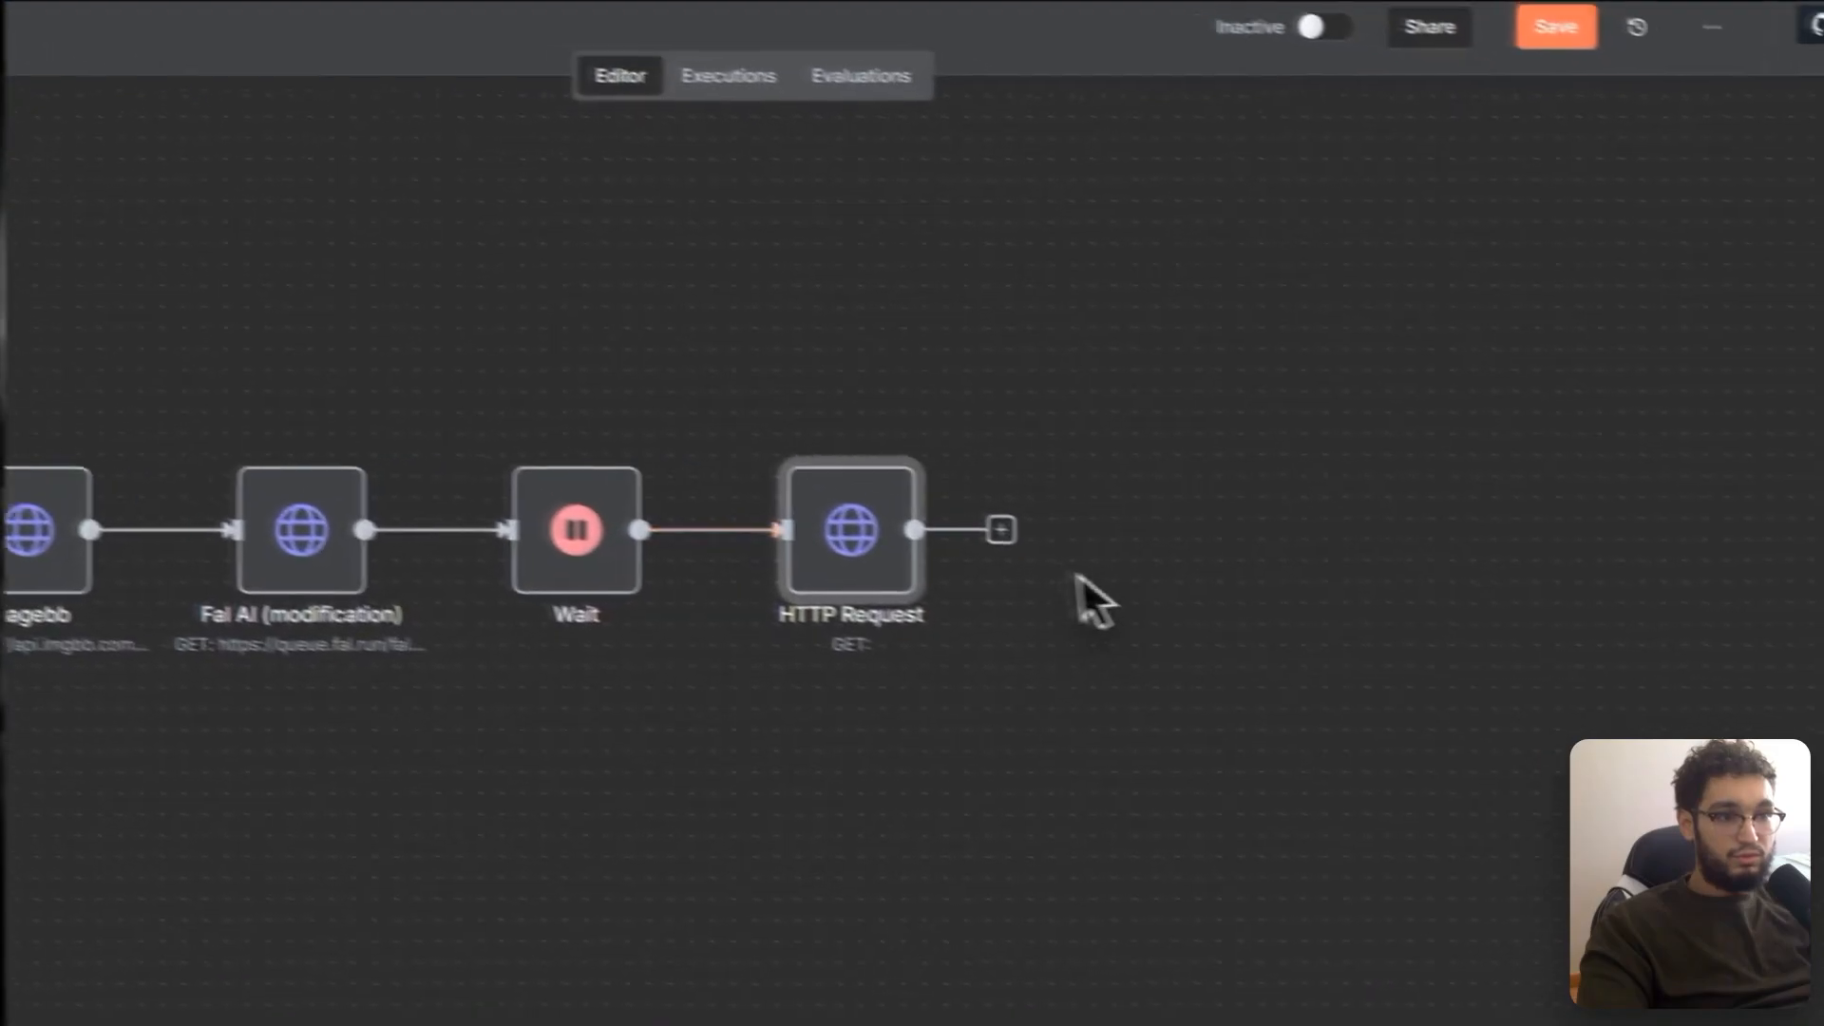
Step: Add a Respond to Webhook node replying with Binary File, data taken automatically from input
click(1000, 529)
text(respon)
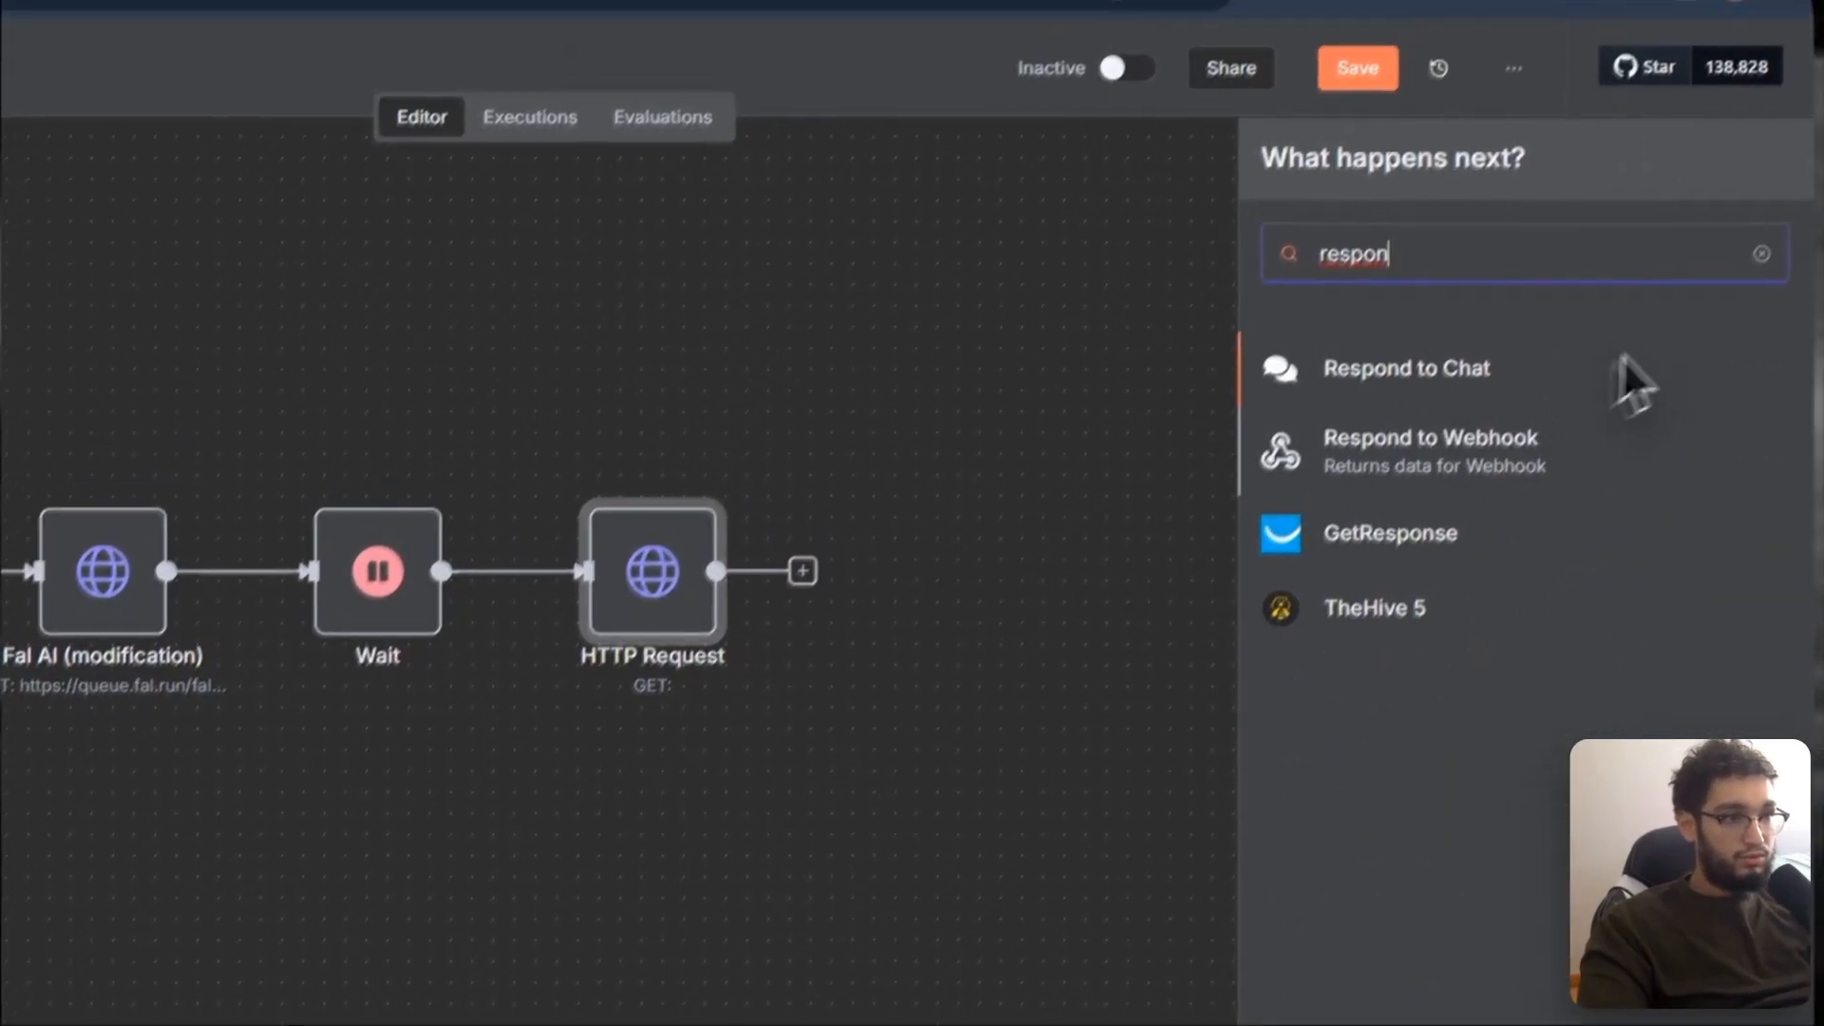
click(1483, 472)
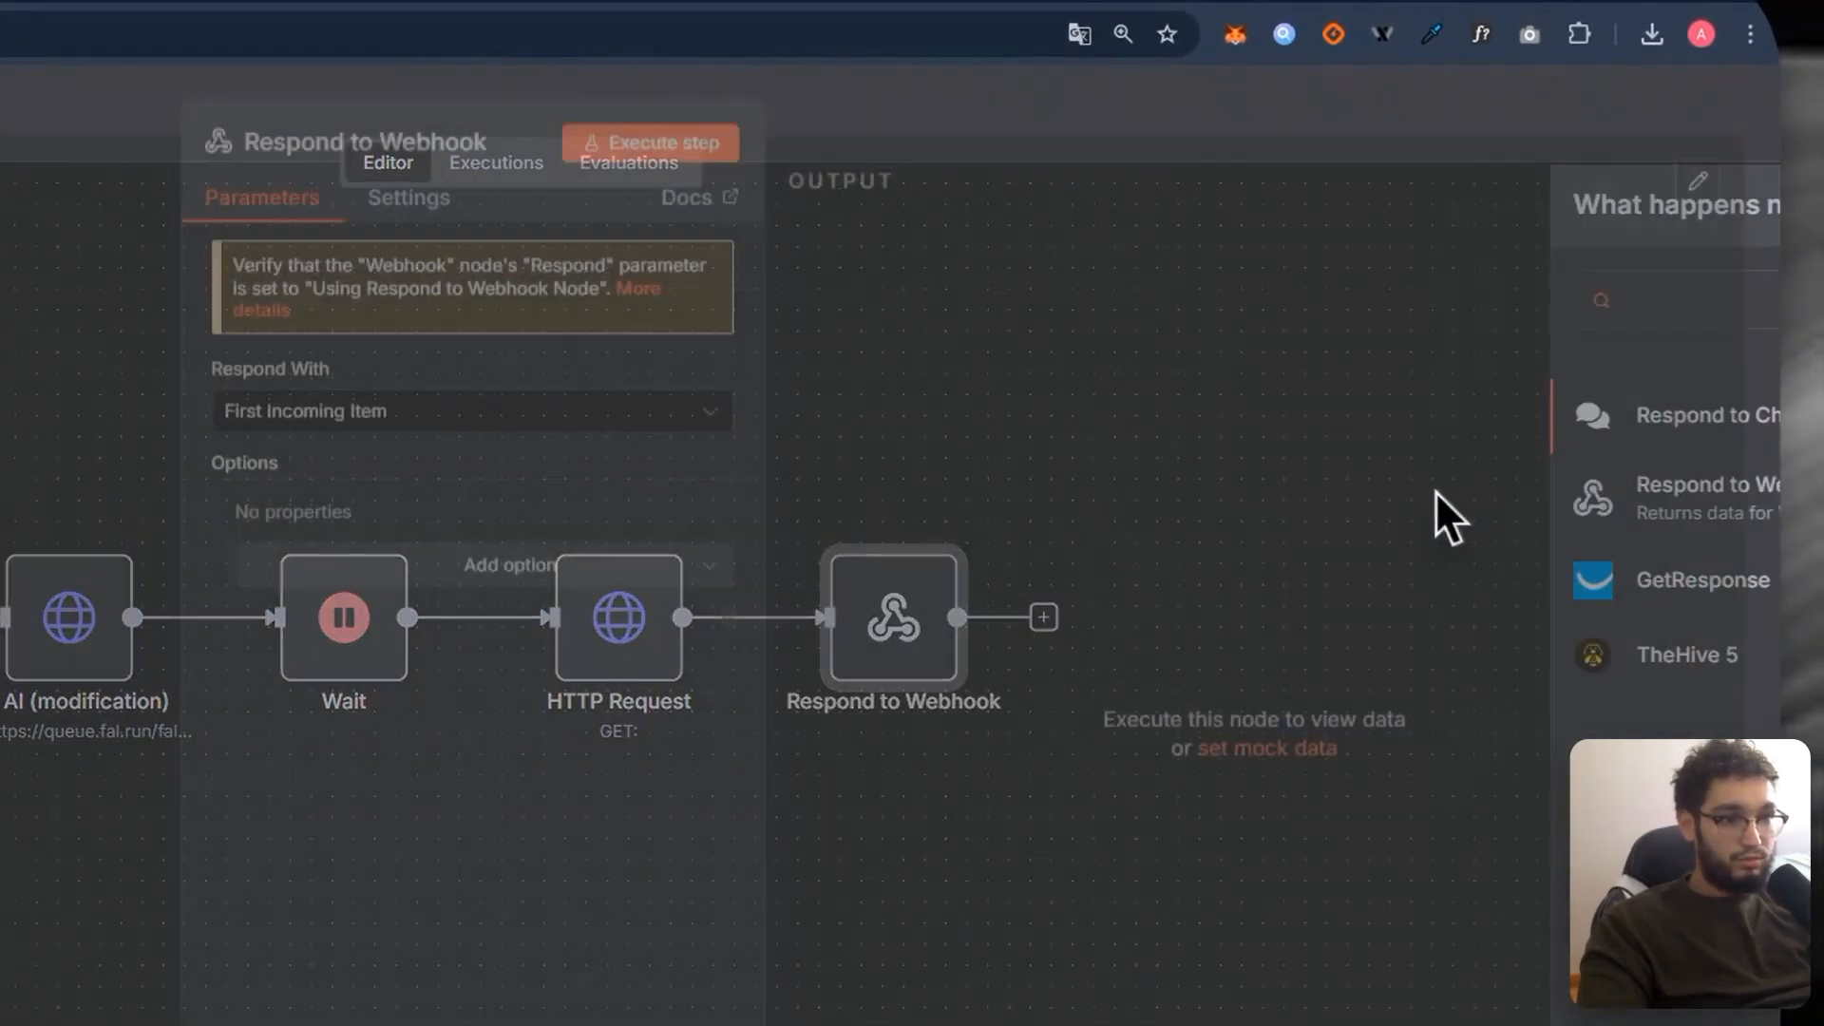
click(480, 390)
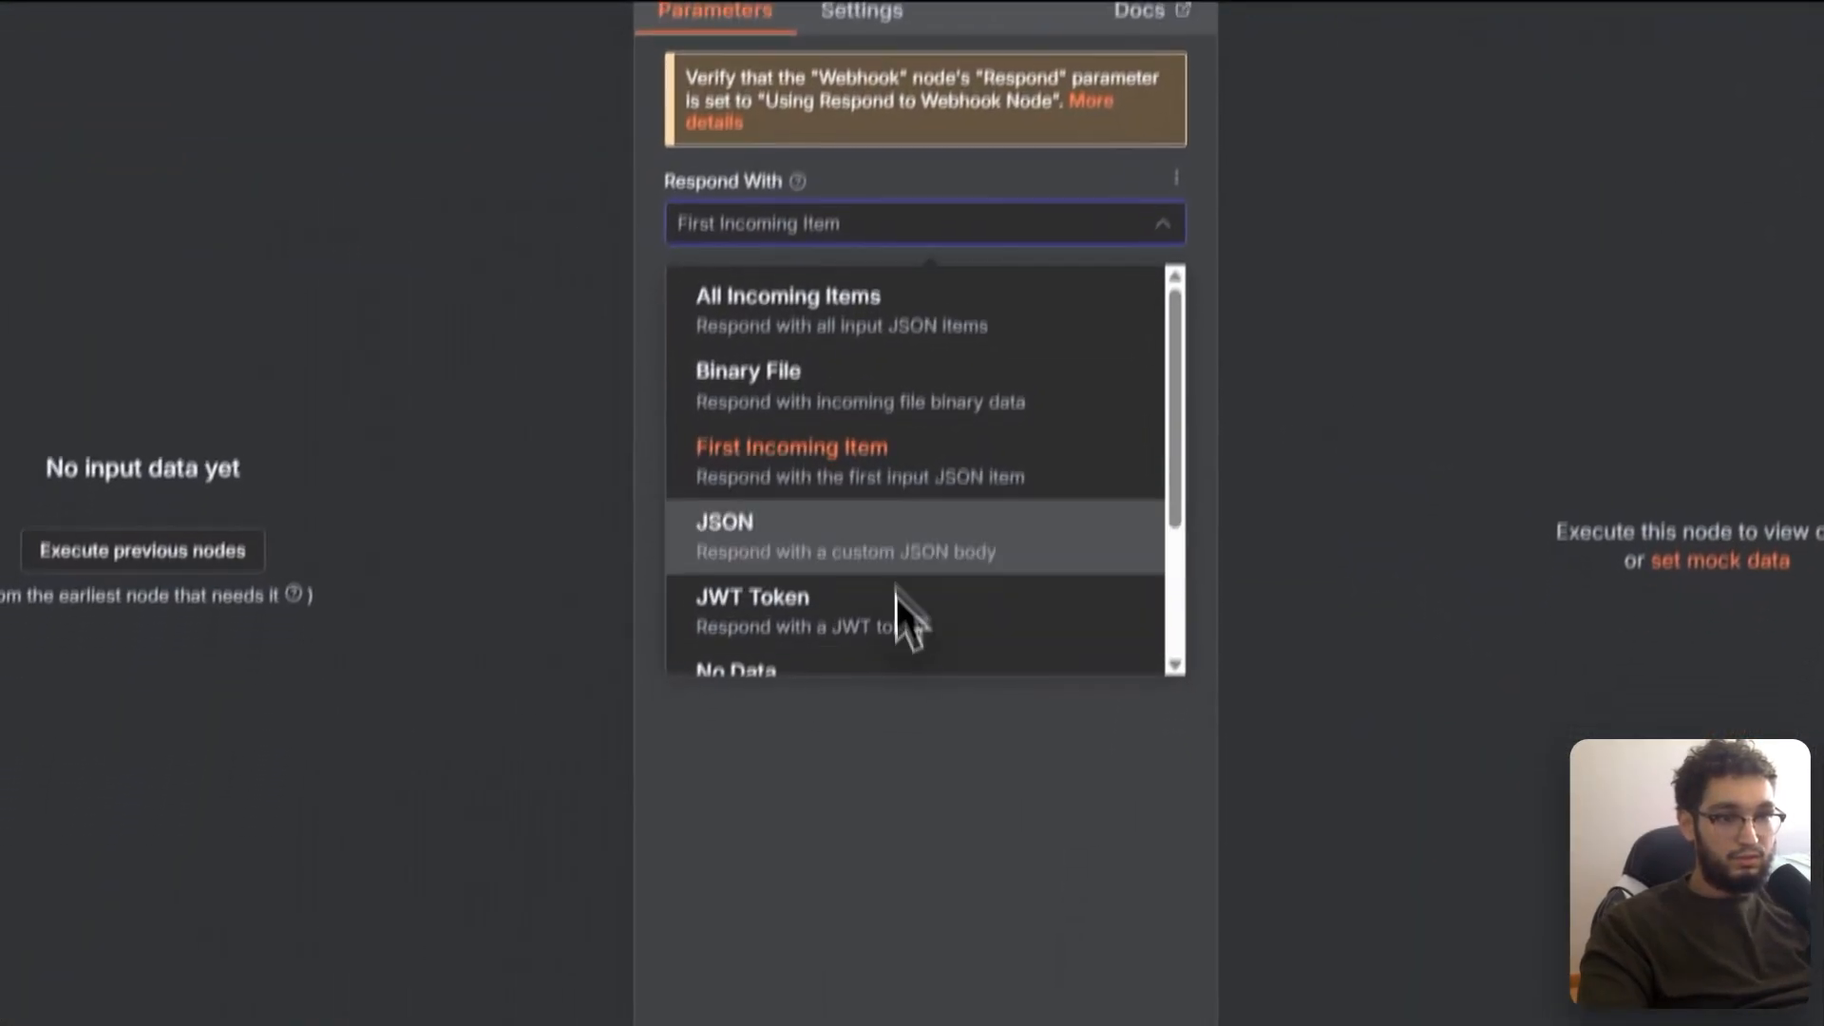
click(889, 352)
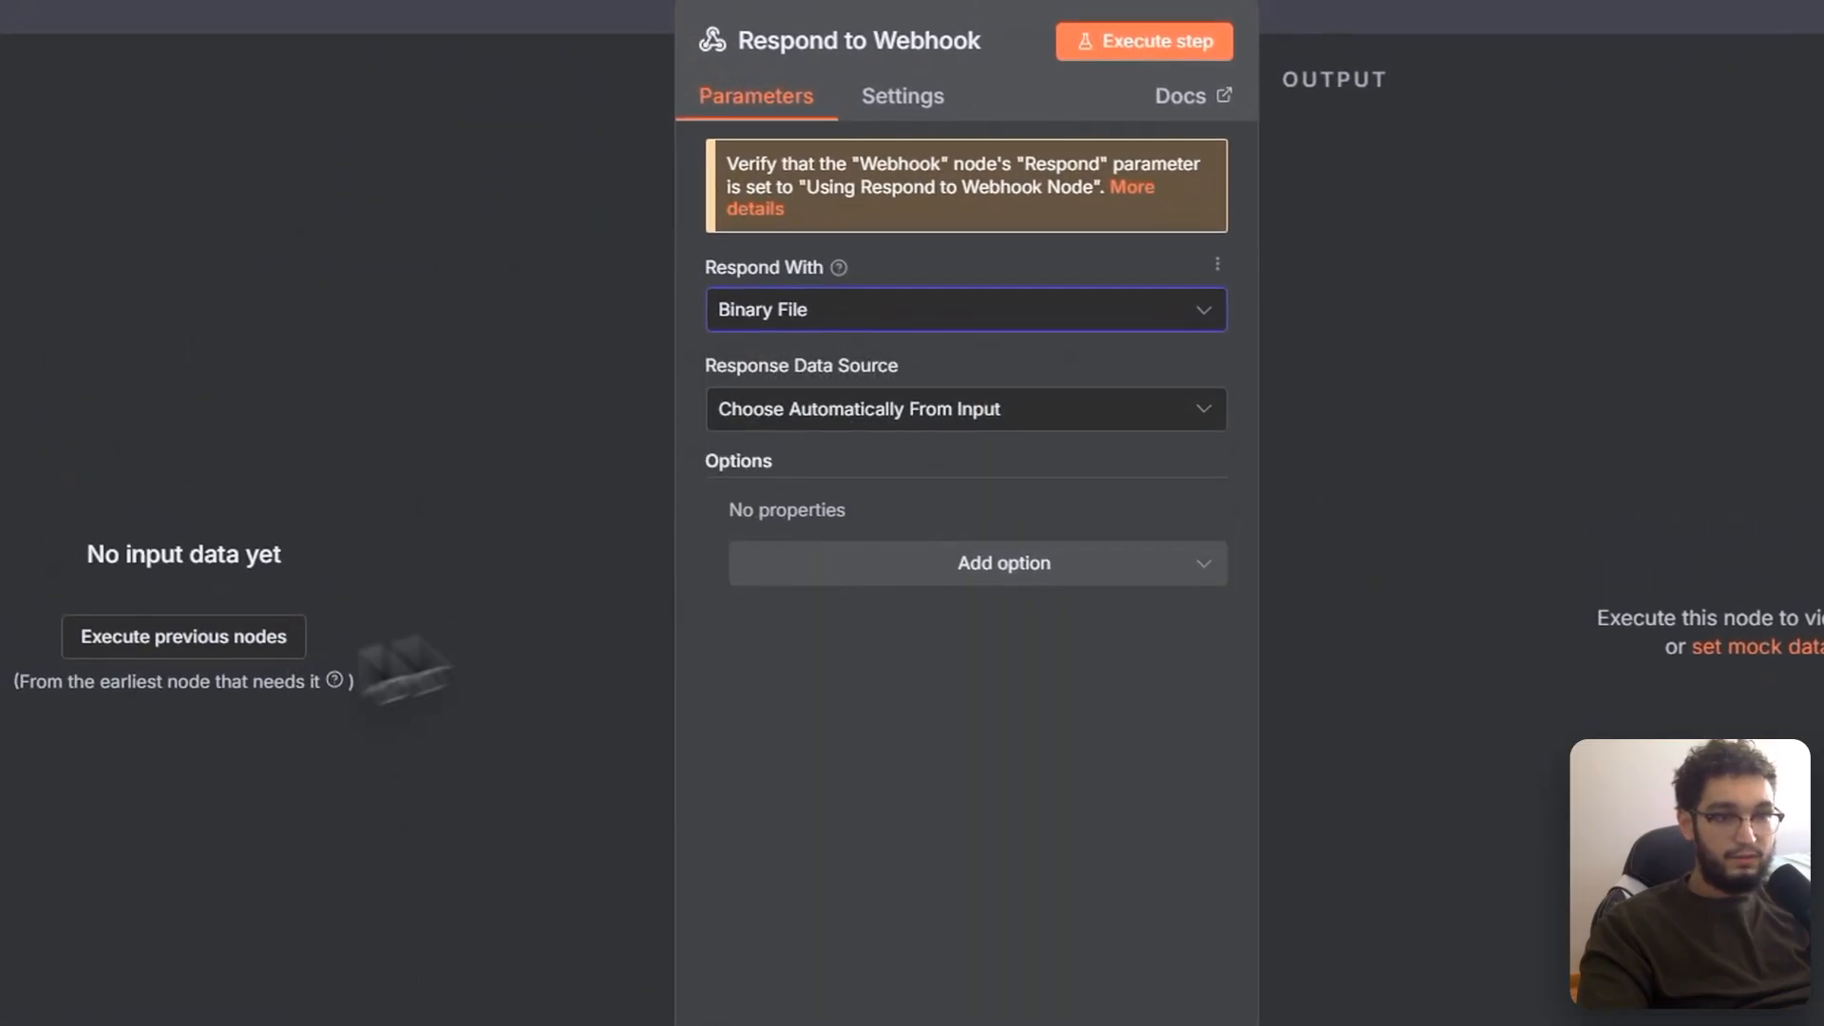
click(714, 295)
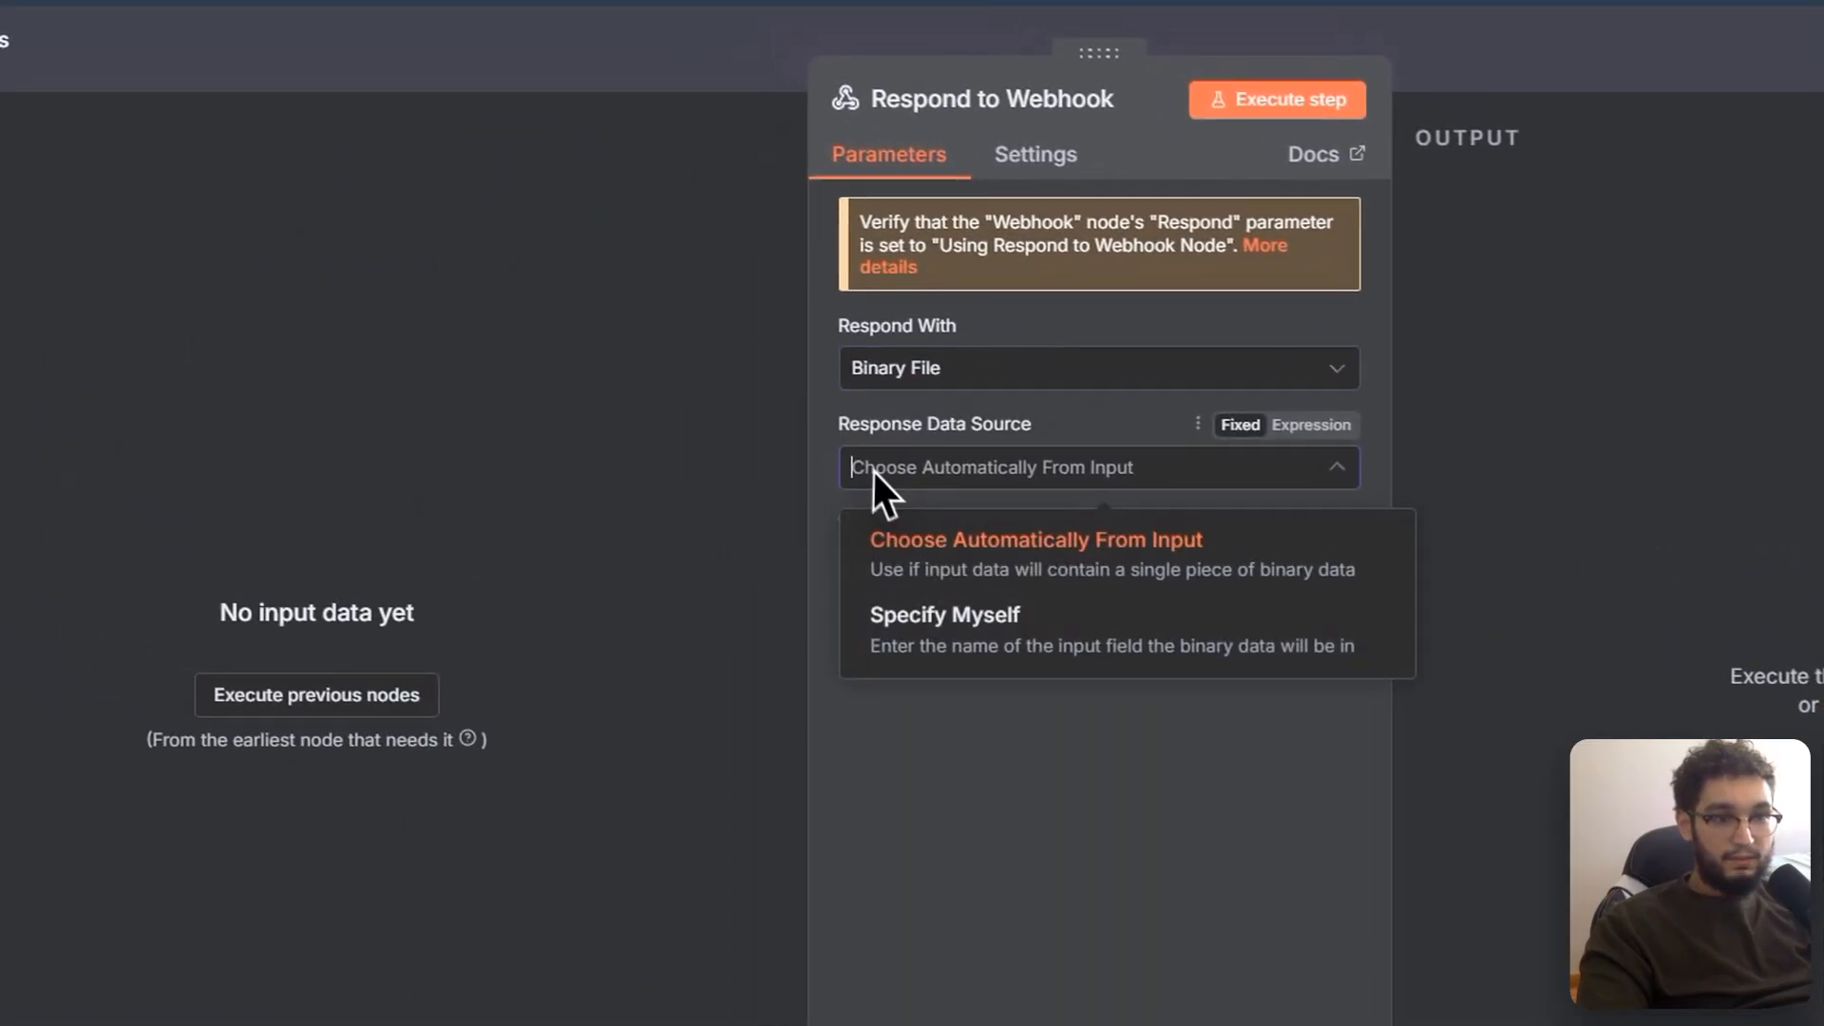
click(978, 686)
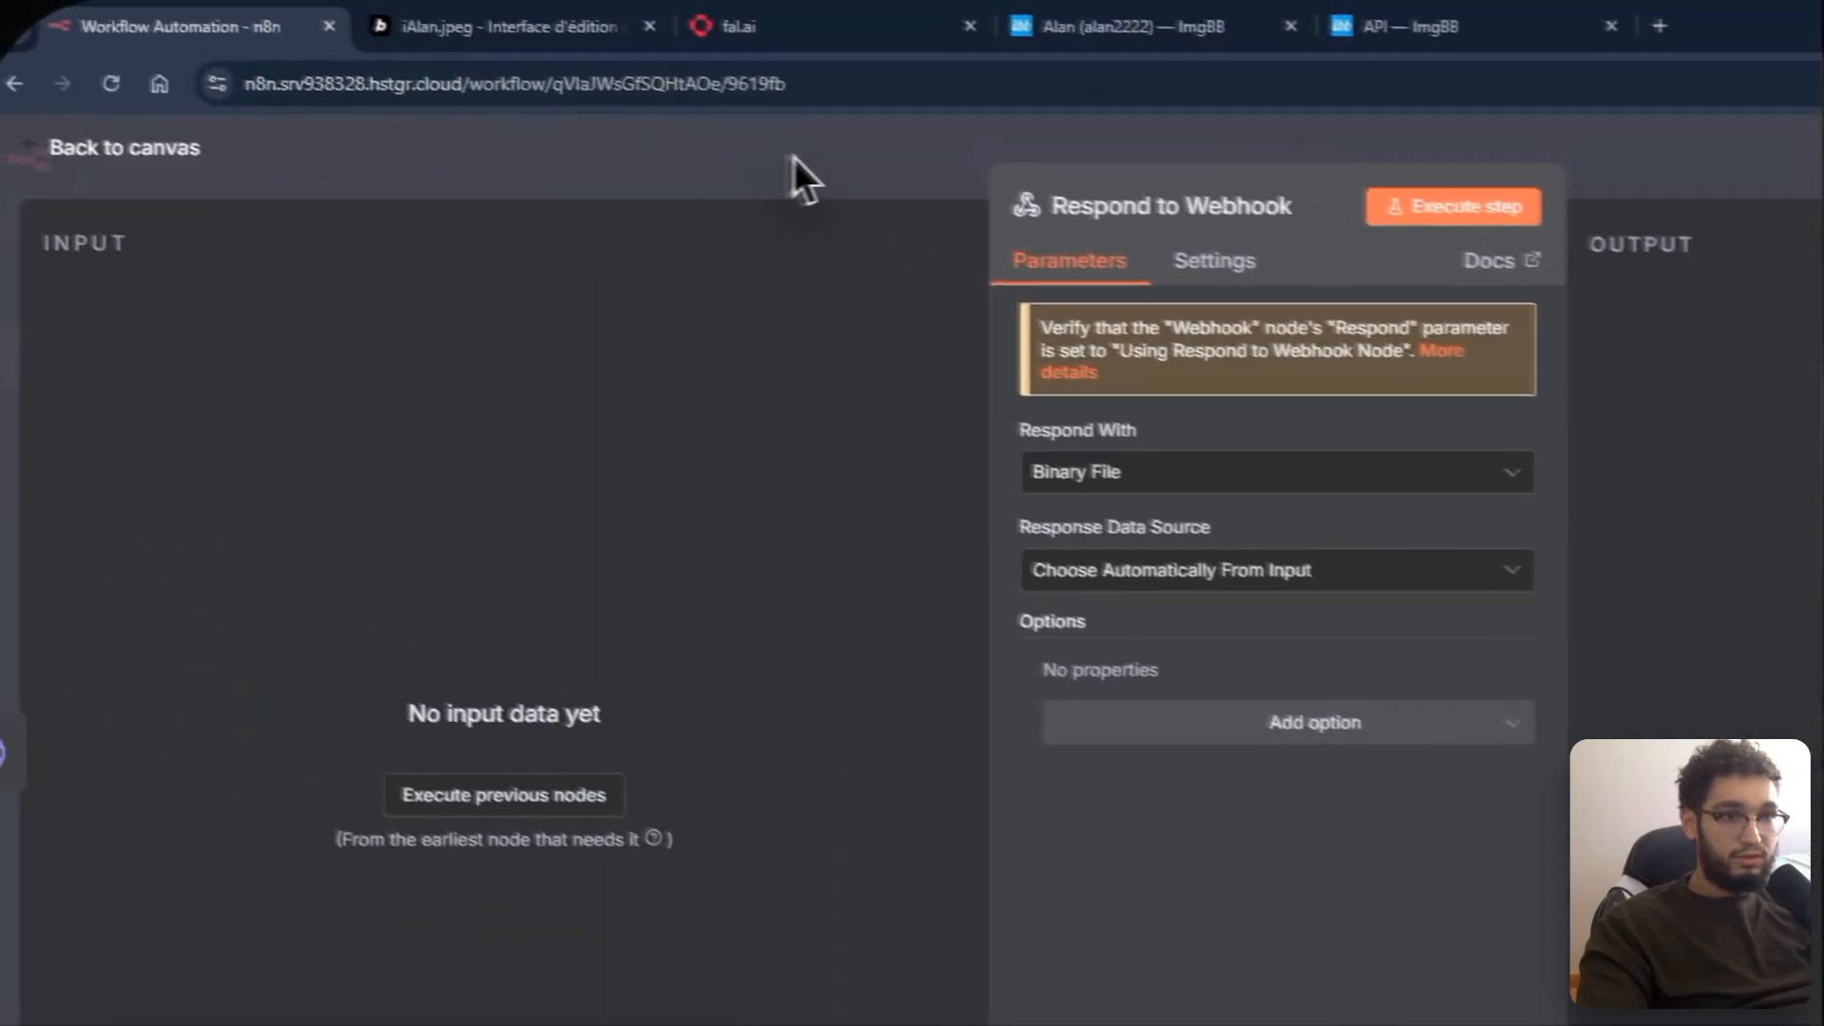
click(591, 120)
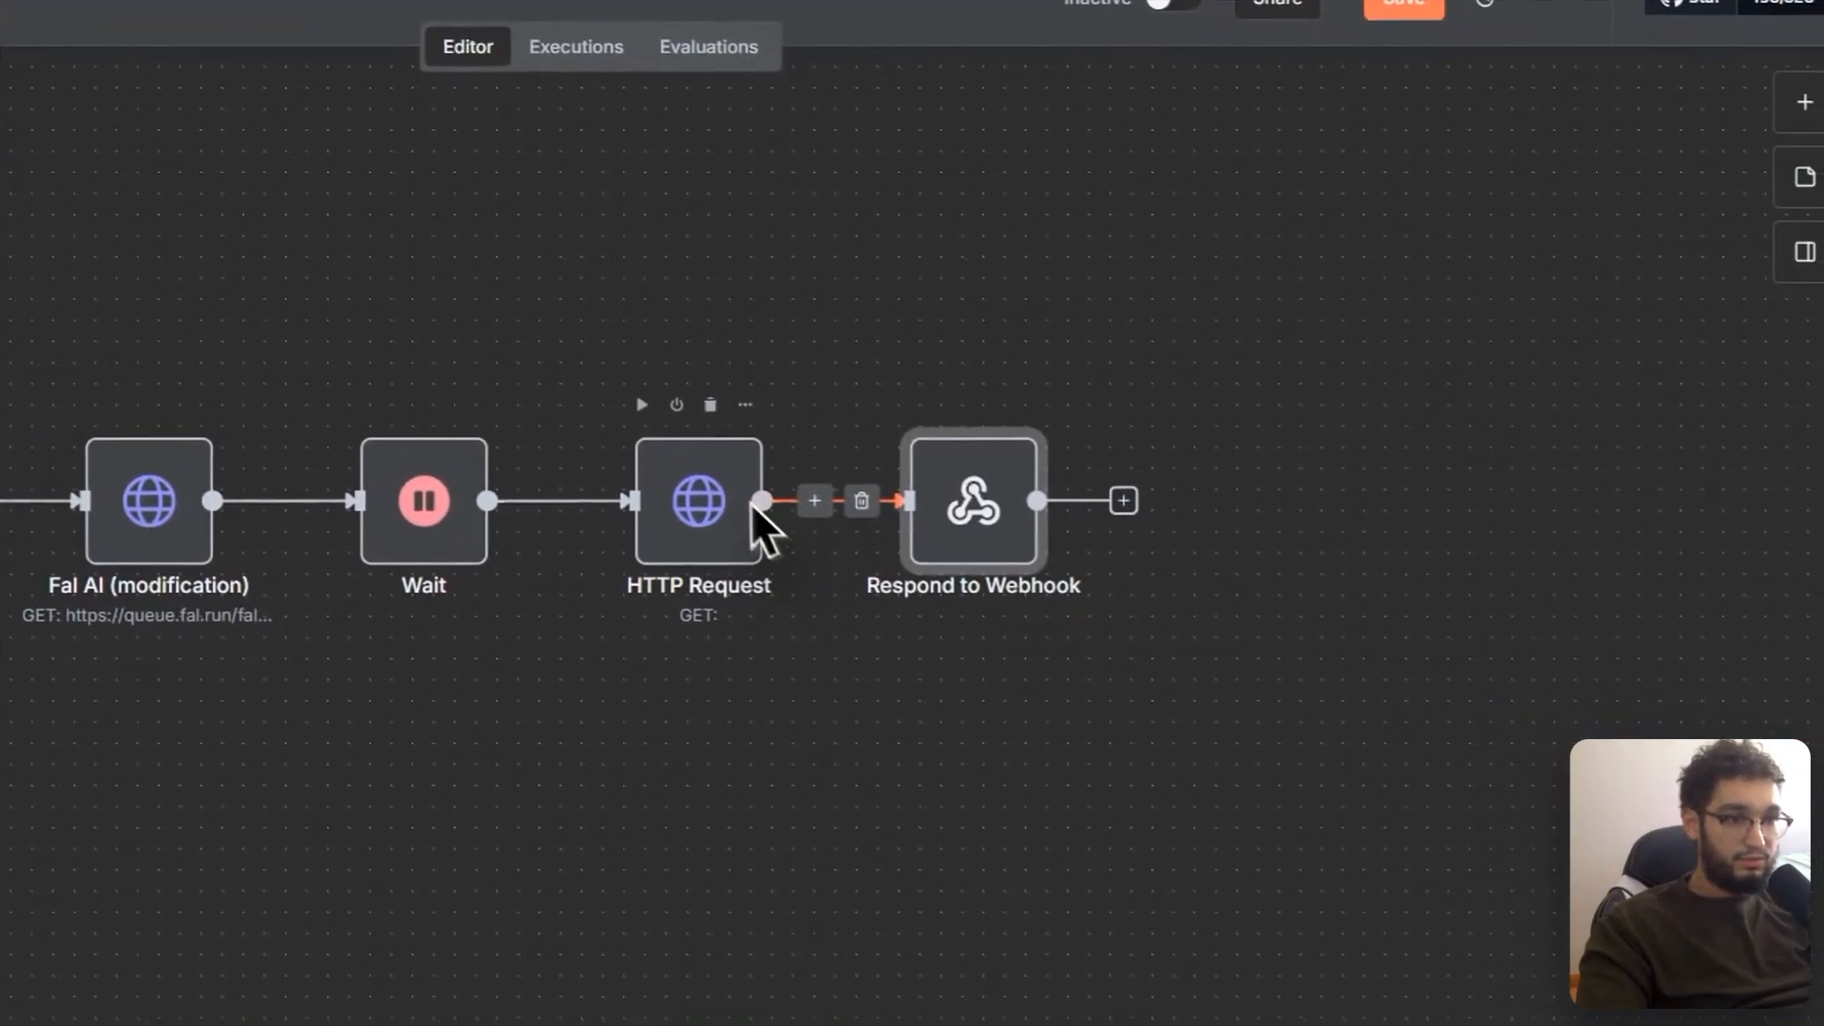
drag(142, 488, 1303, 447)
scroll(908, 465, down, 1)
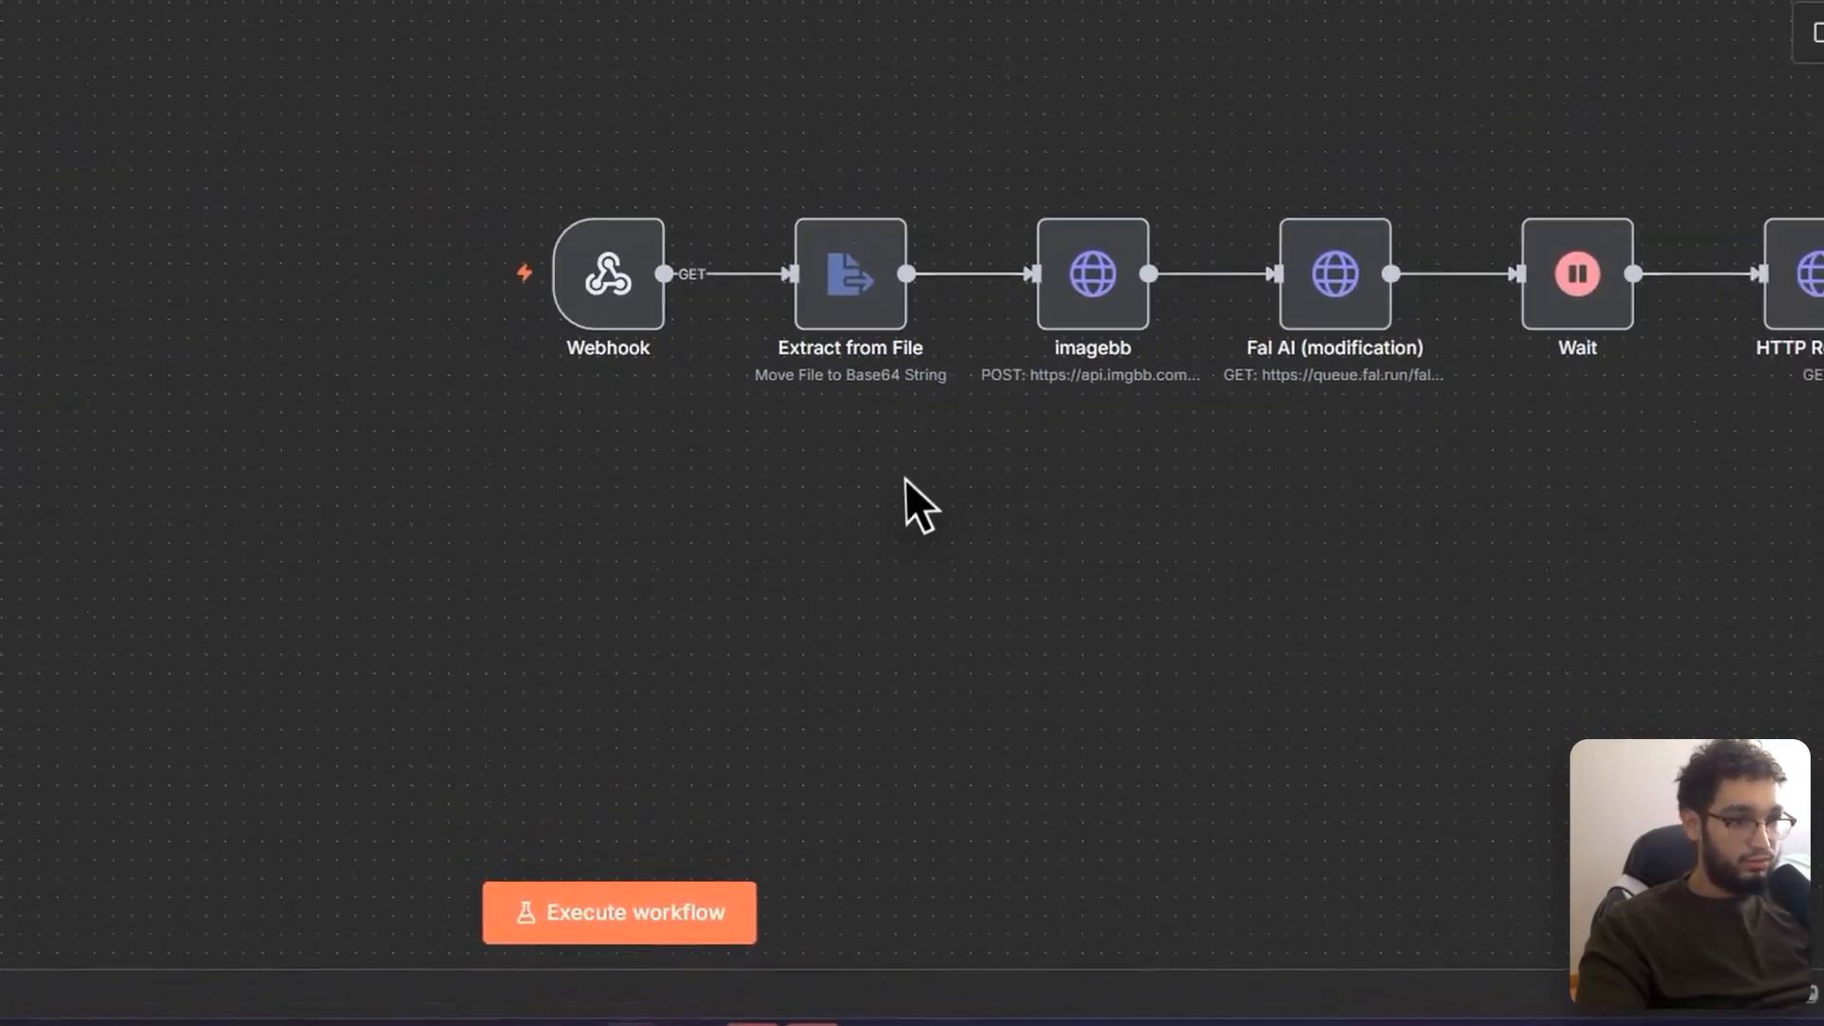
scroll(860, 470, down, 1)
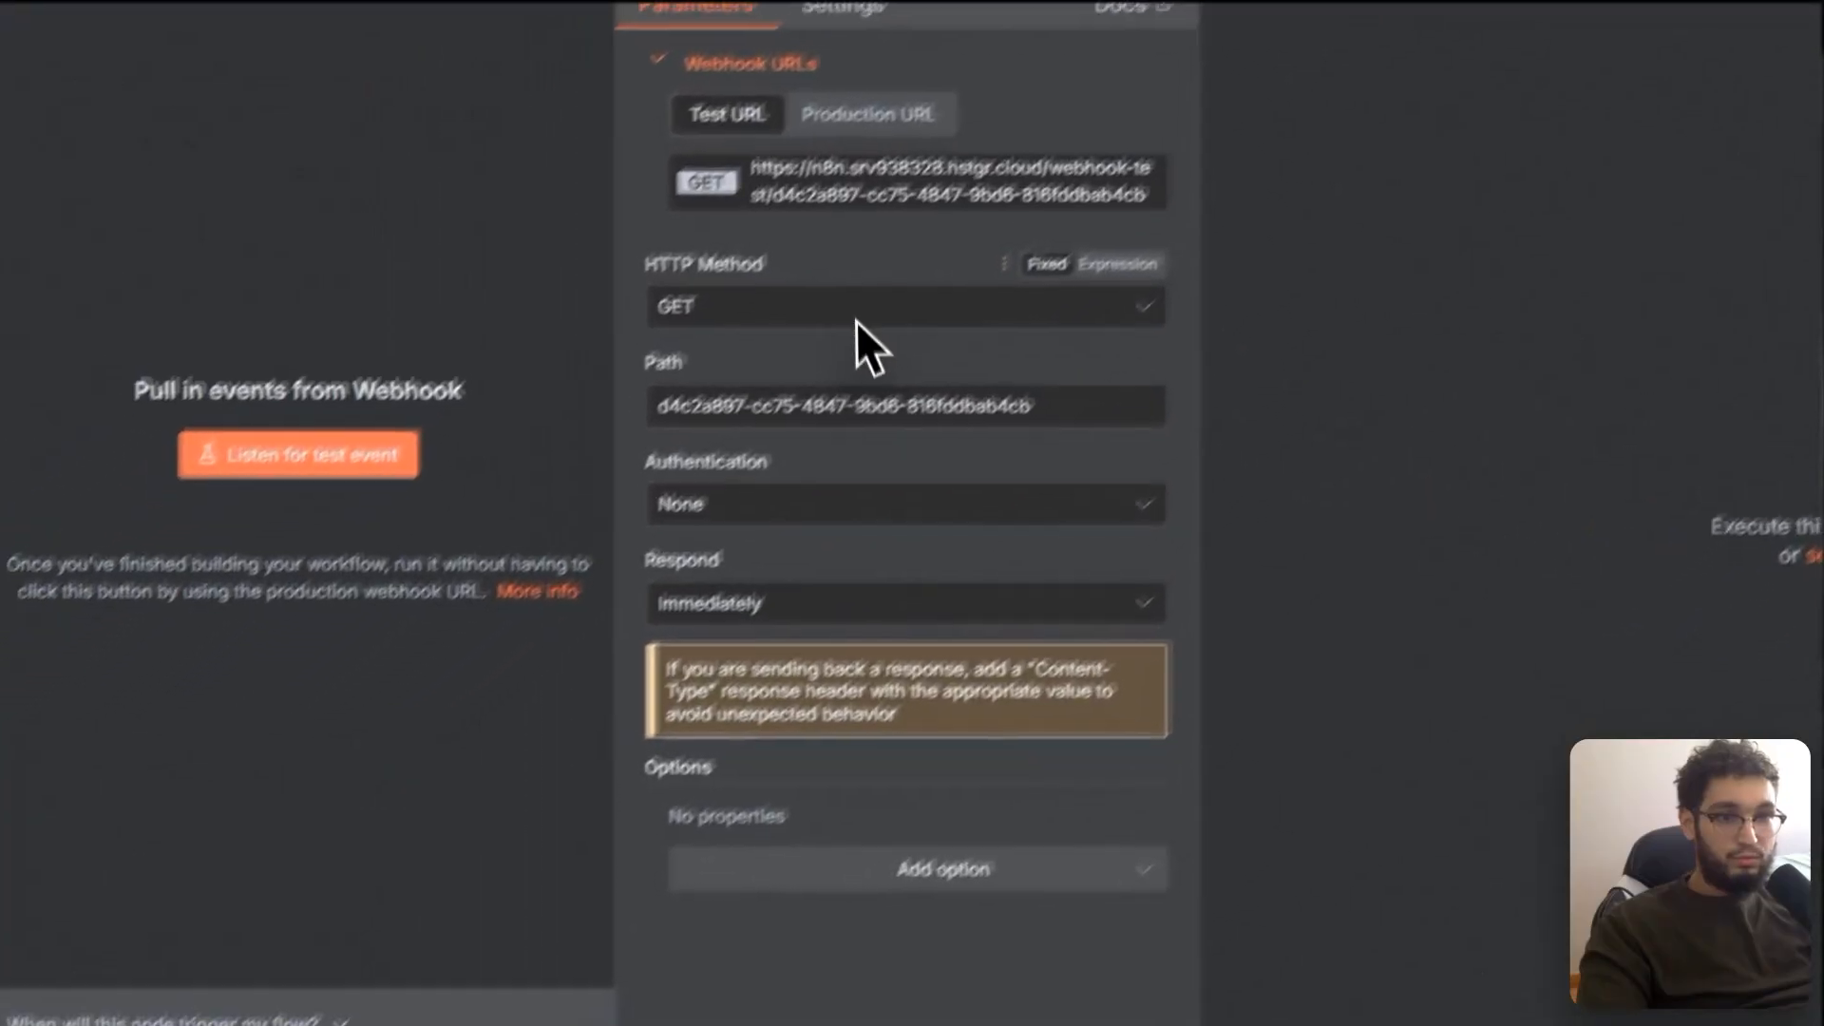
Step: Set the Webhook to POST, respond via the 'Respond to Webhook' node, and add Allowed Origins (CORS)
click(866, 248)
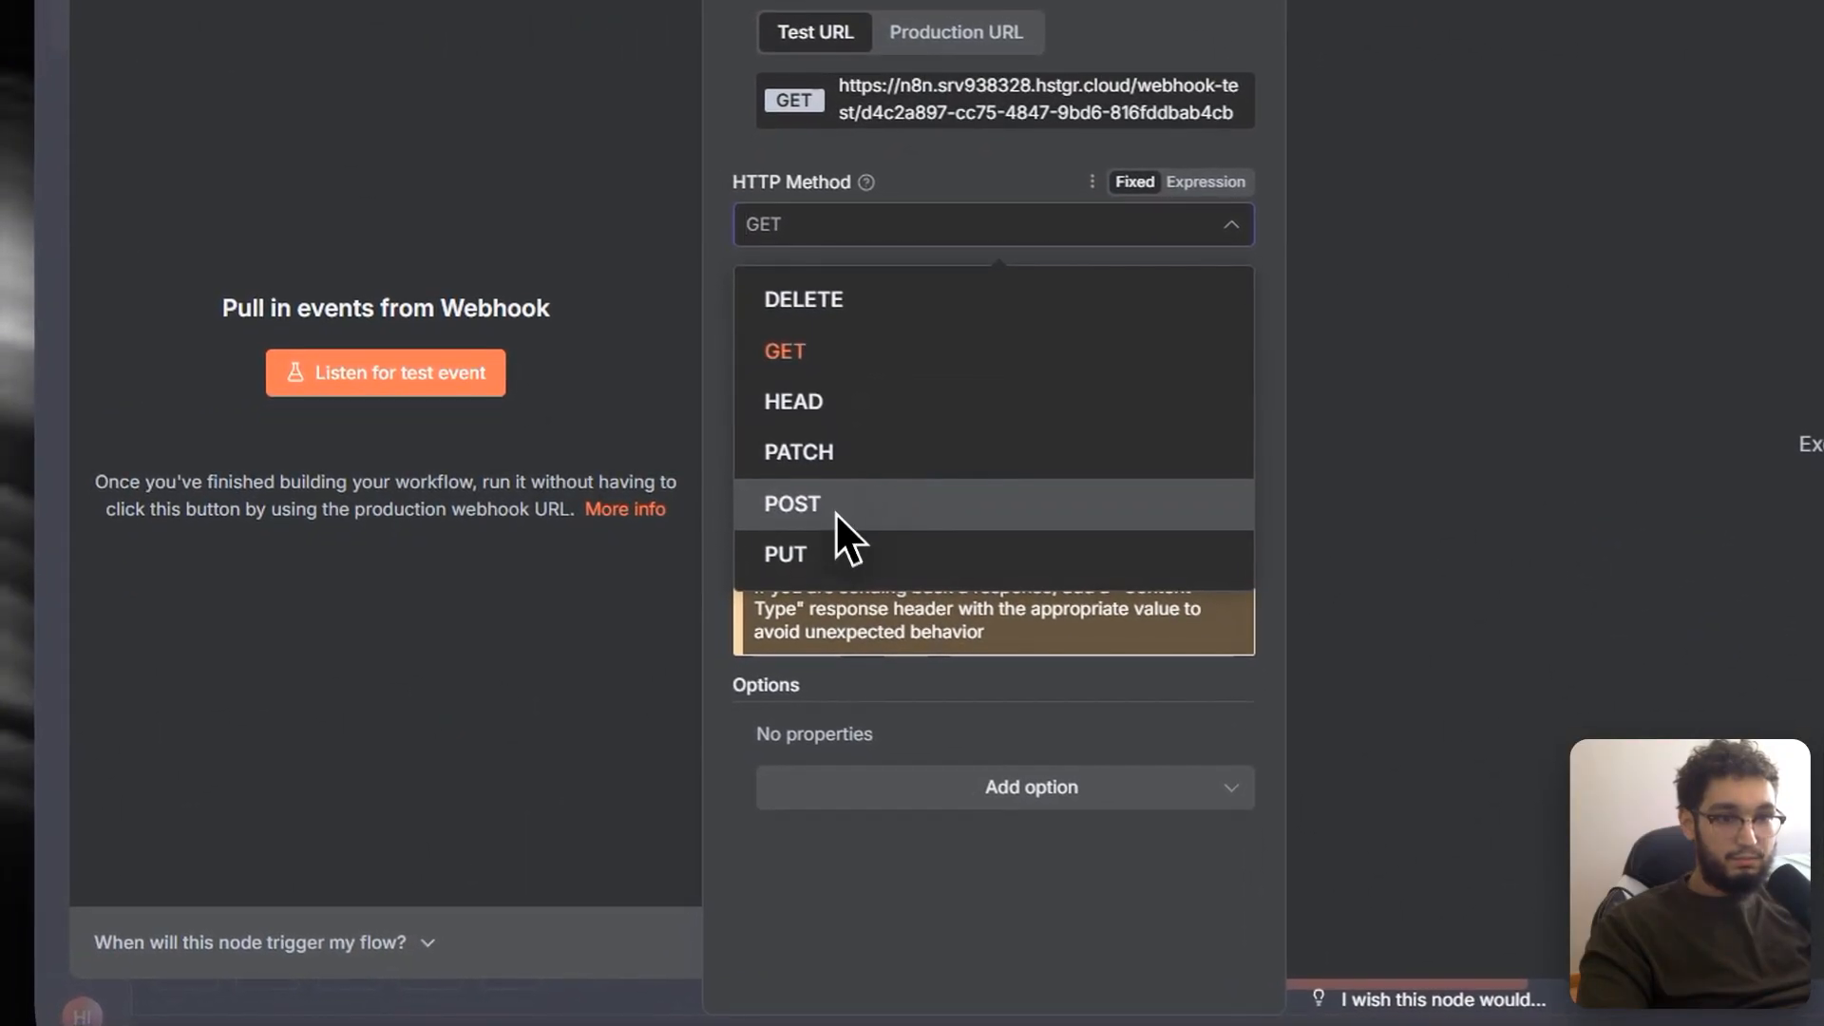
click(832, 518)
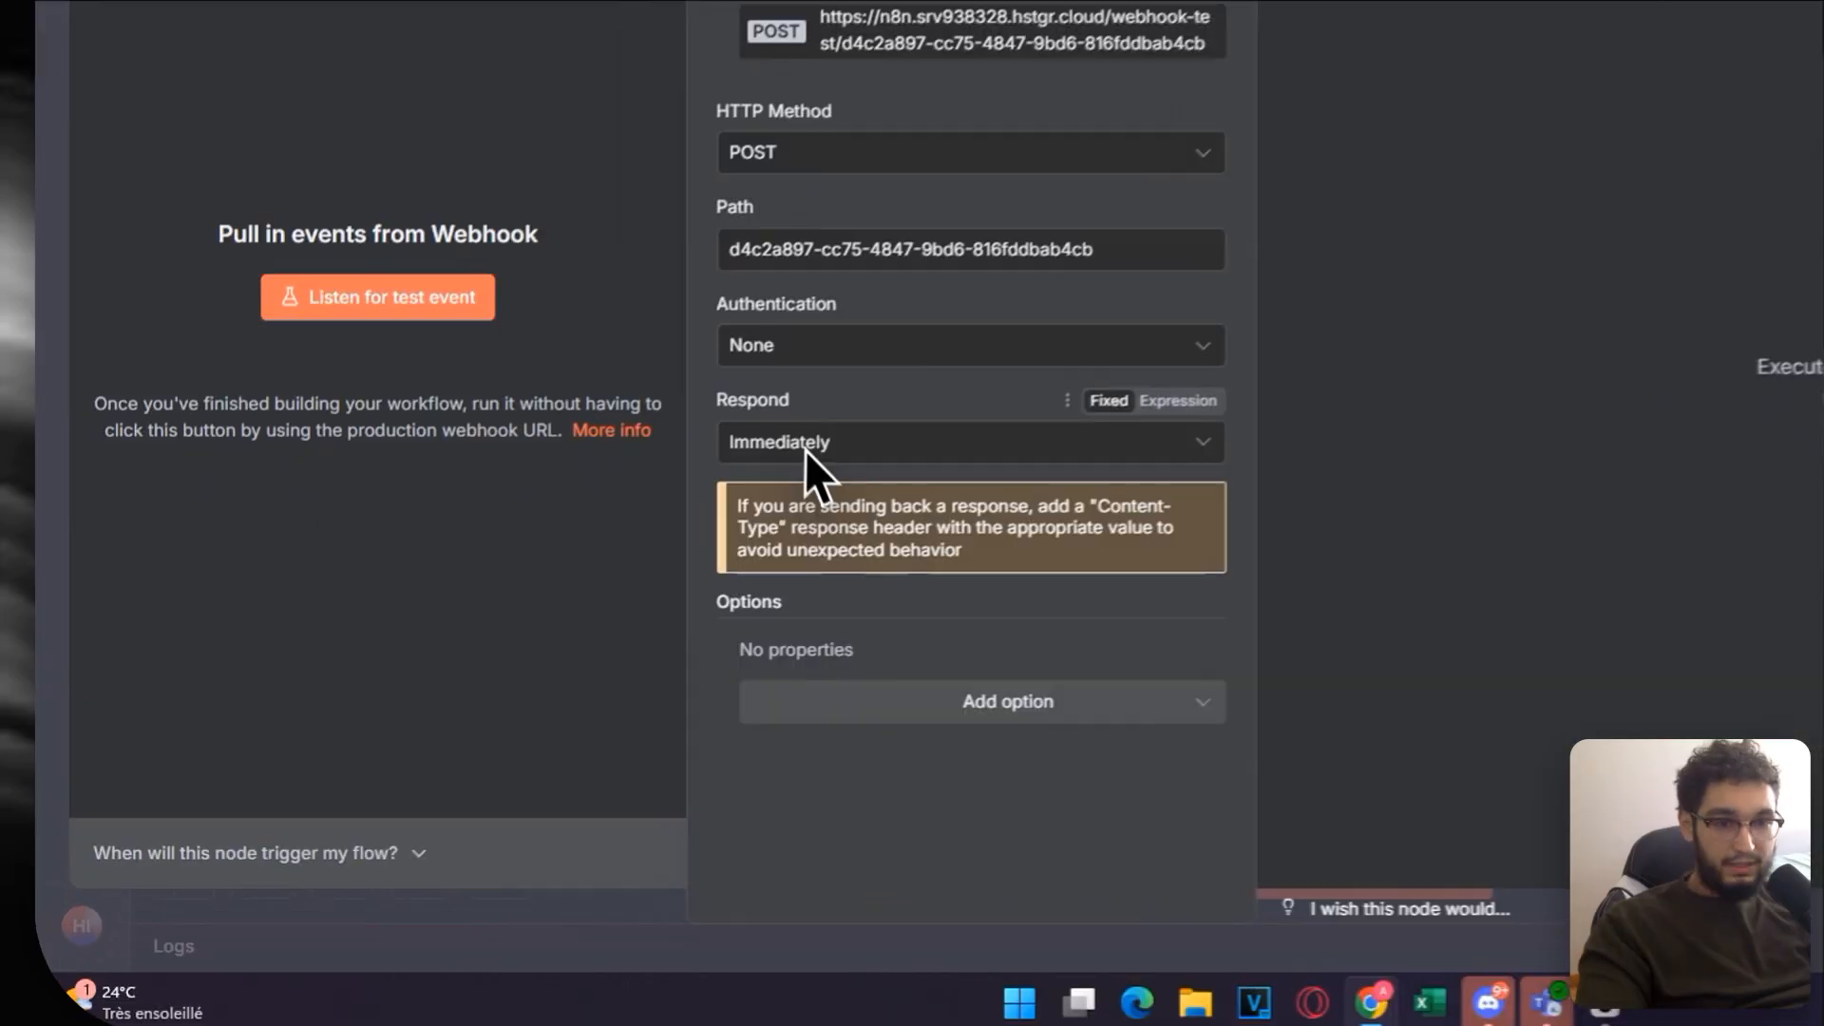
click(570, 590)
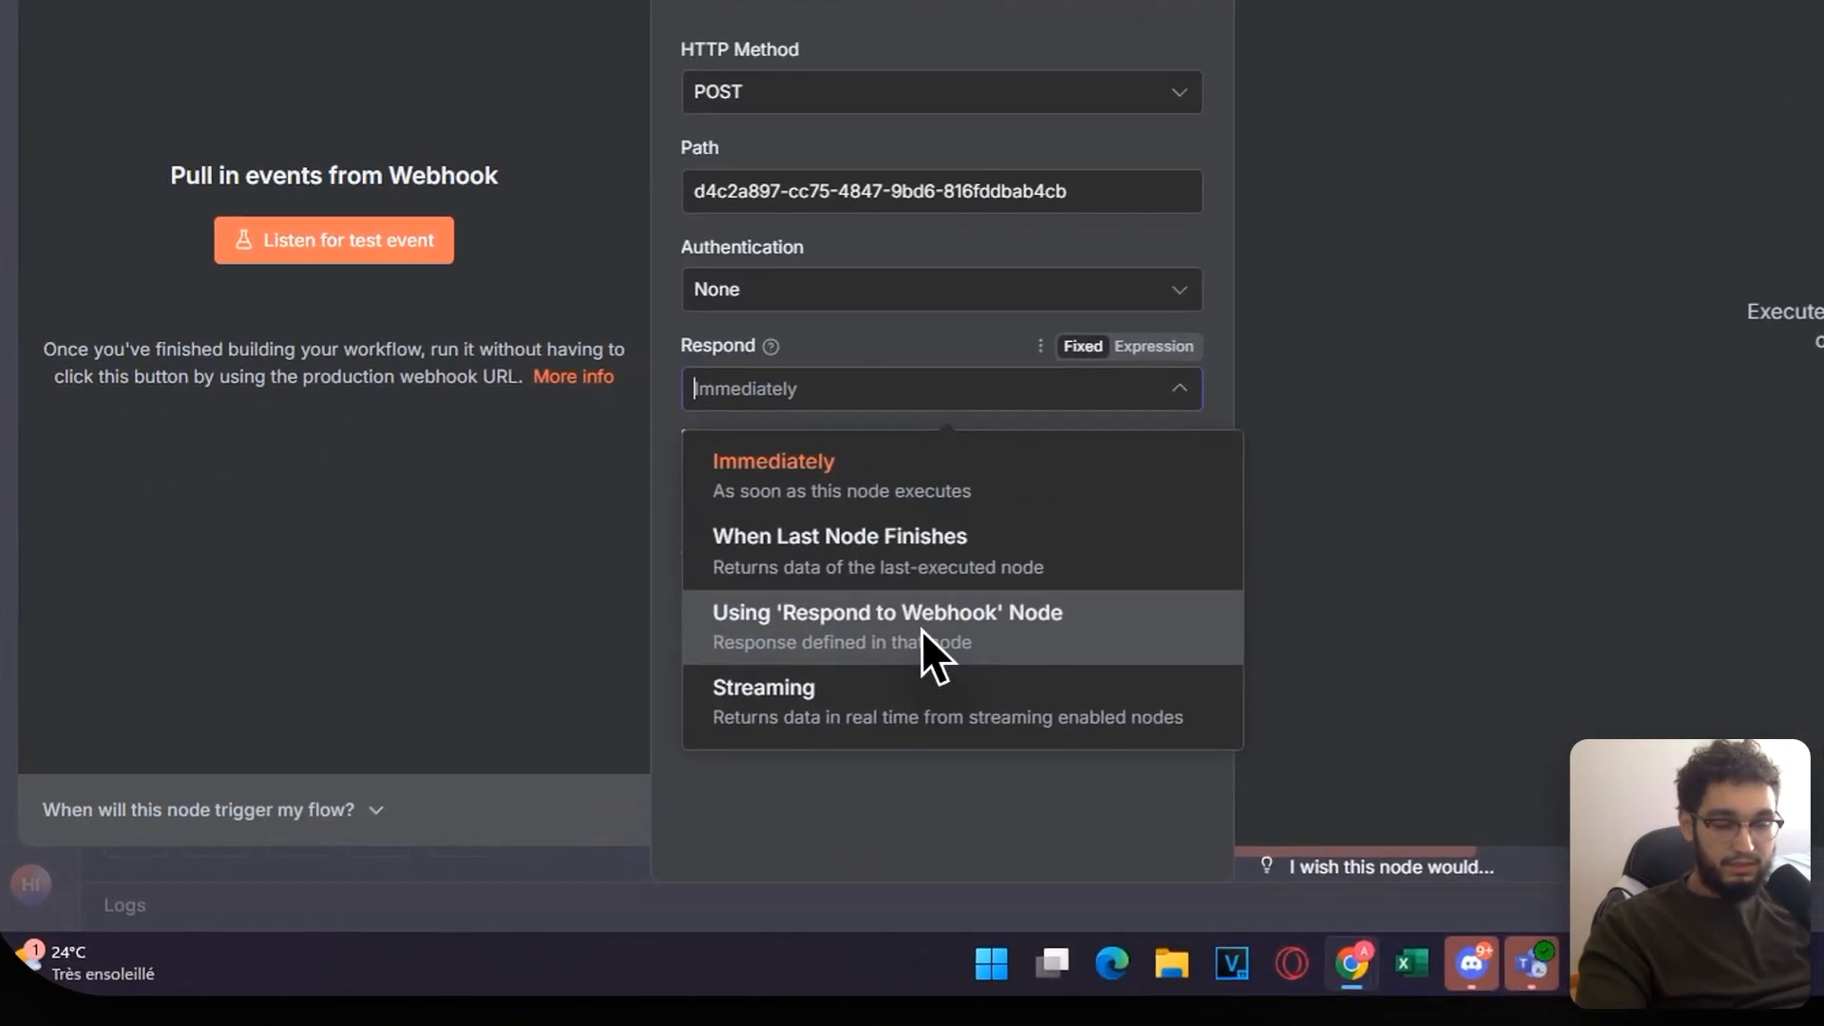
click(921, 630)
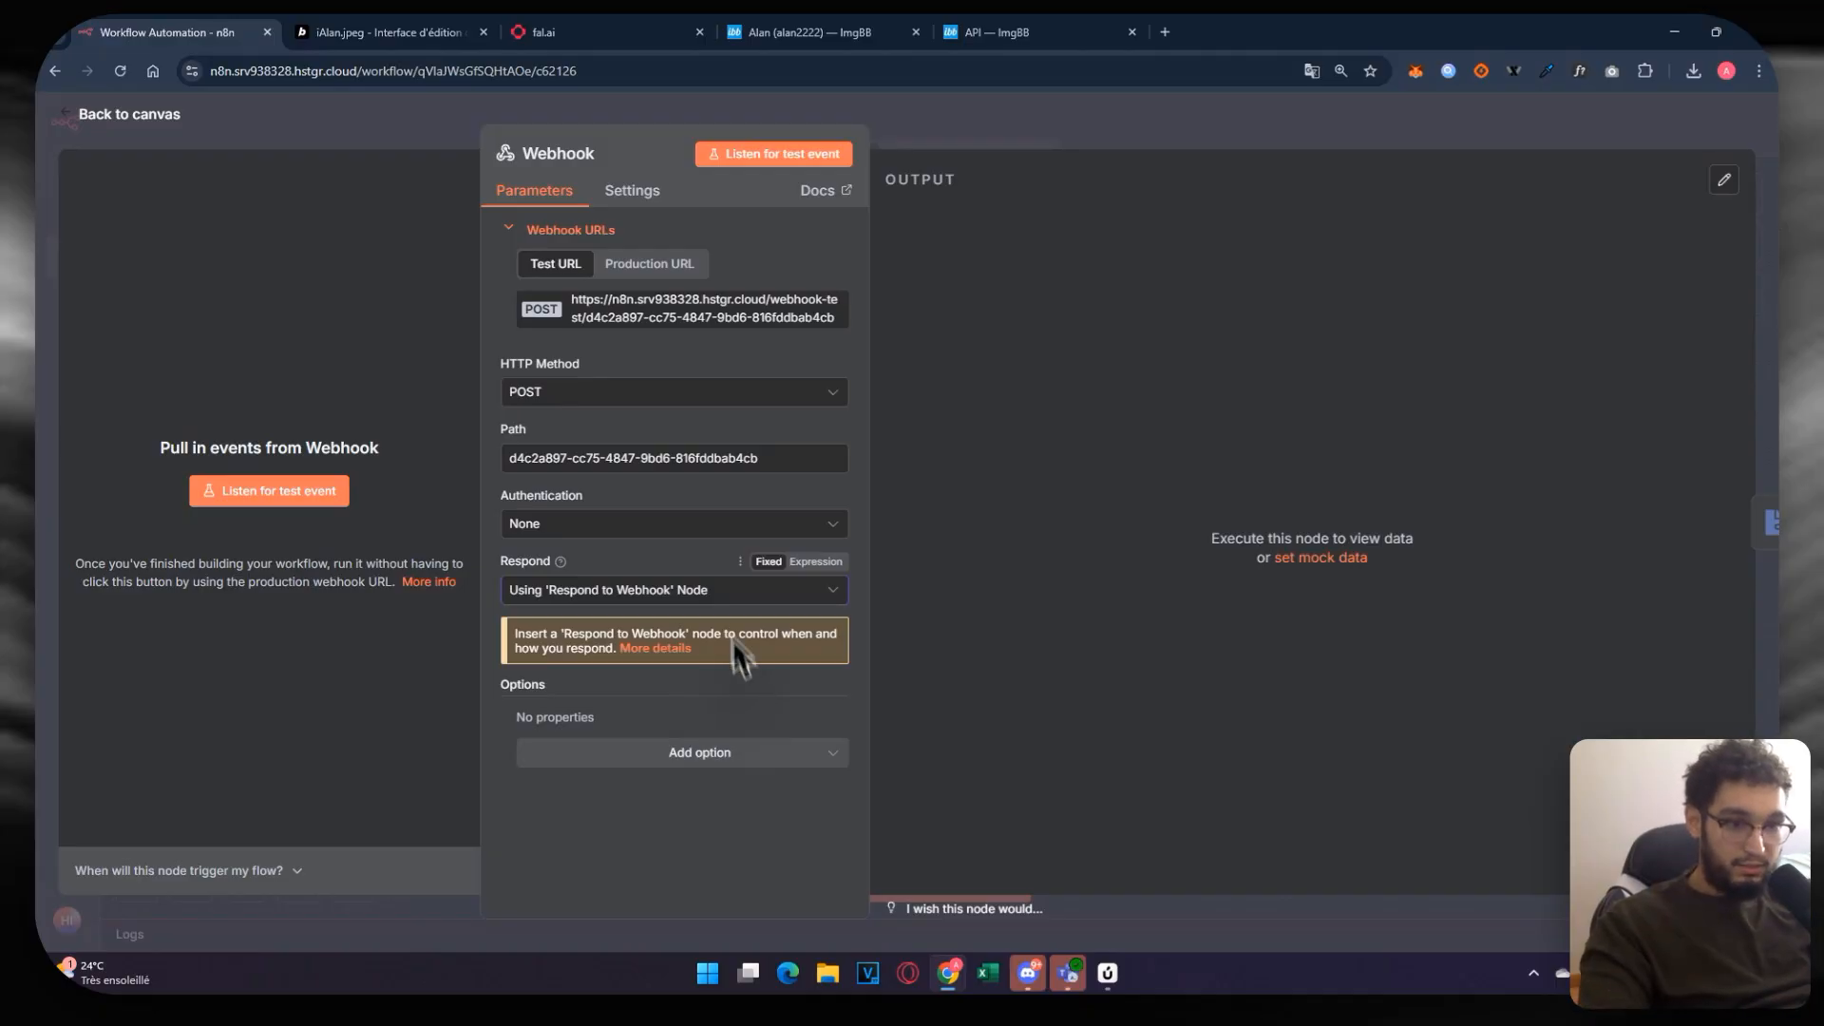
click(699, 752)
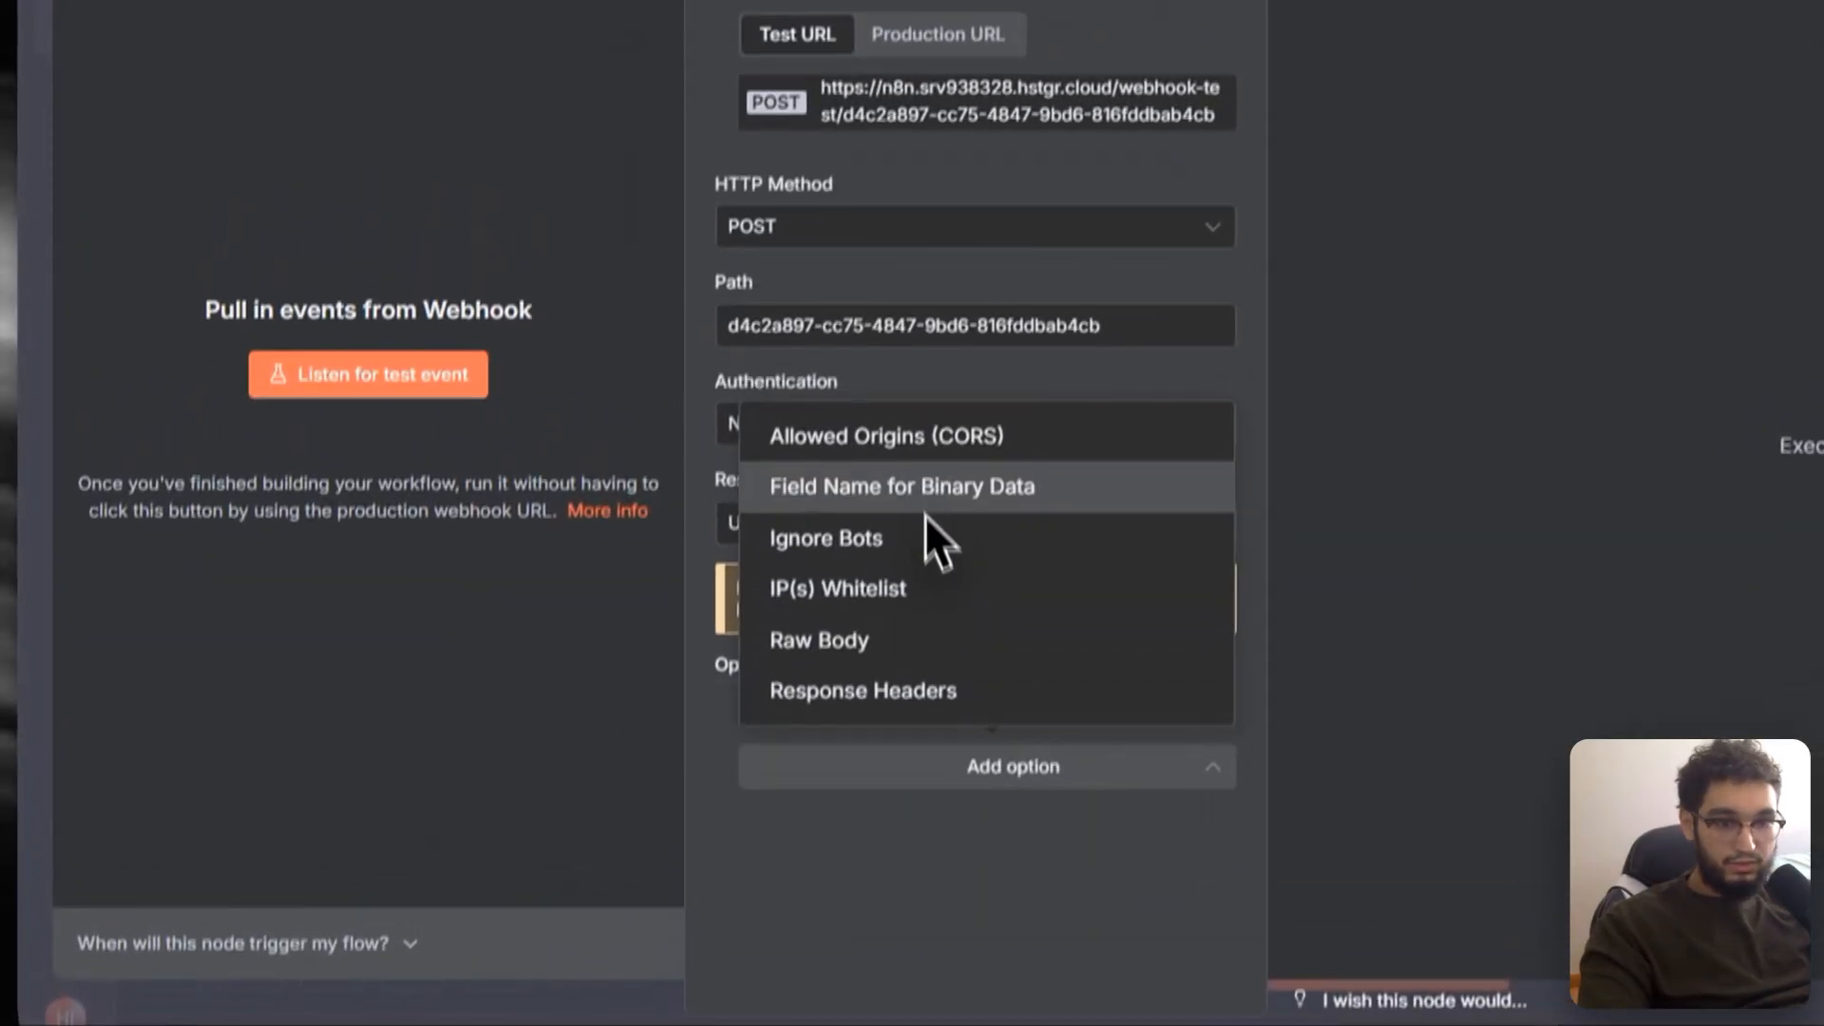
click(641, 565)
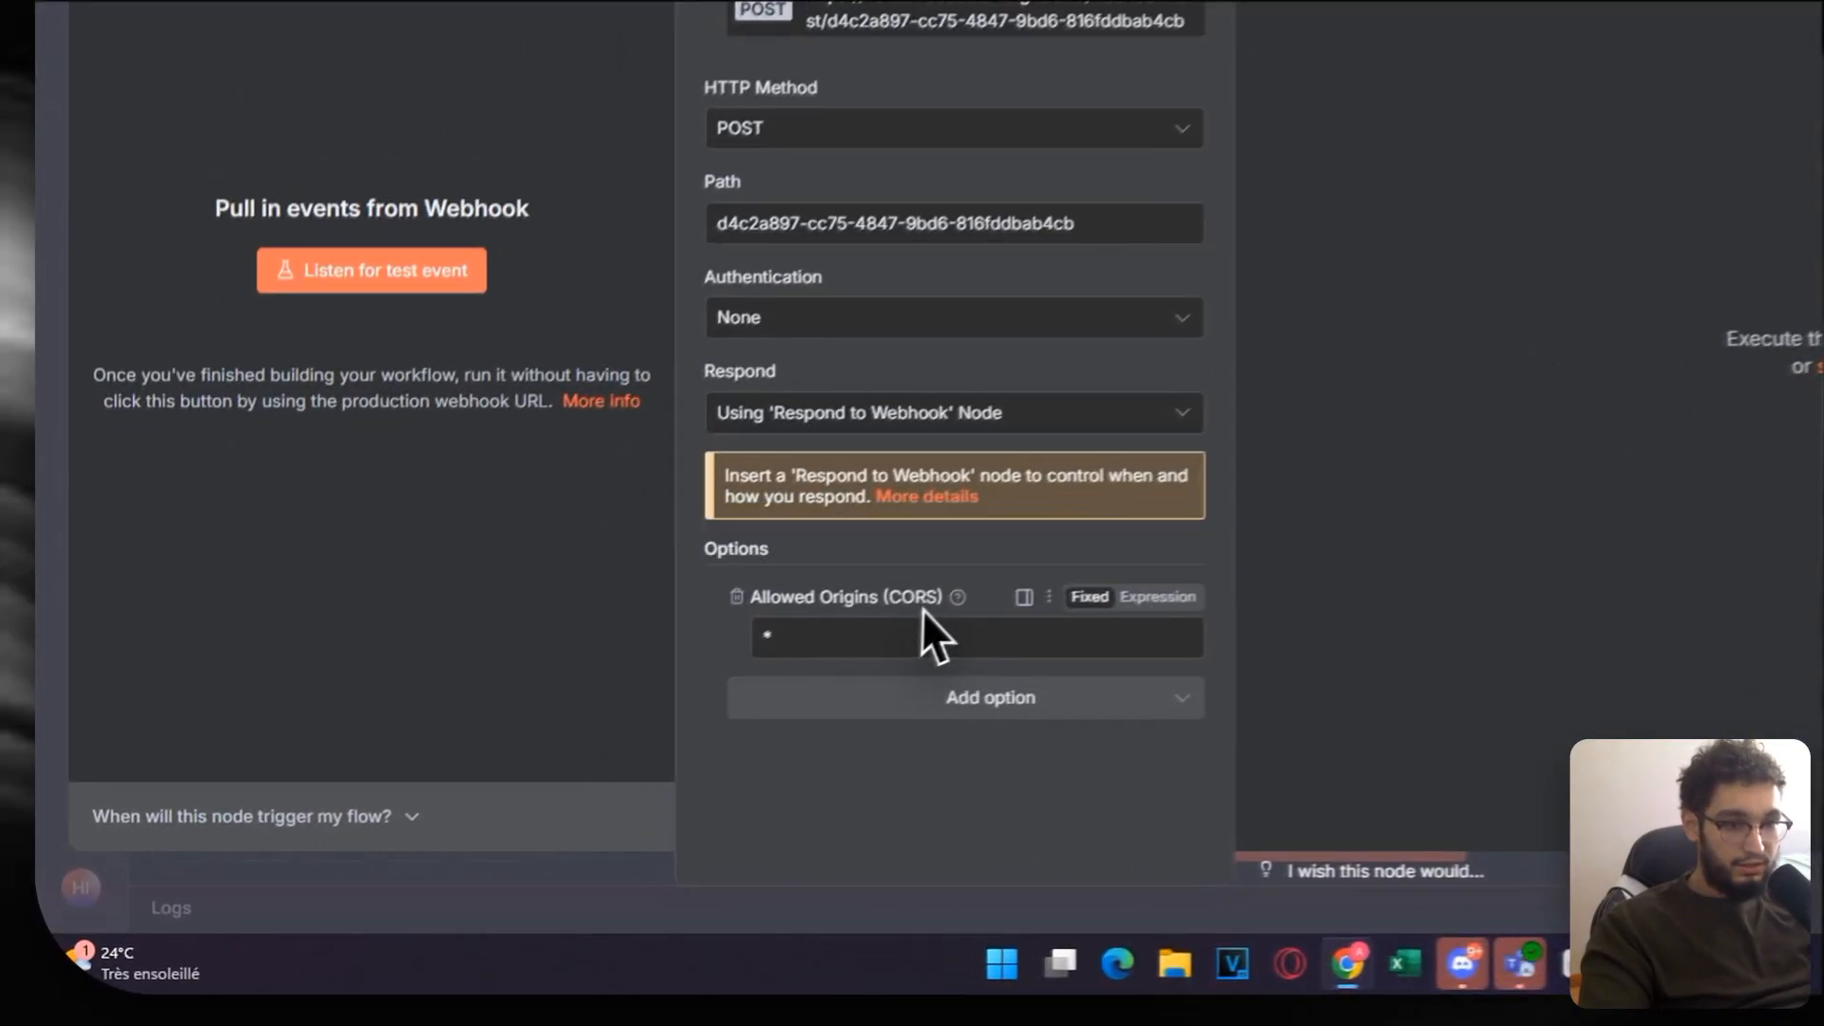
drag(668, 718, 532, 718)
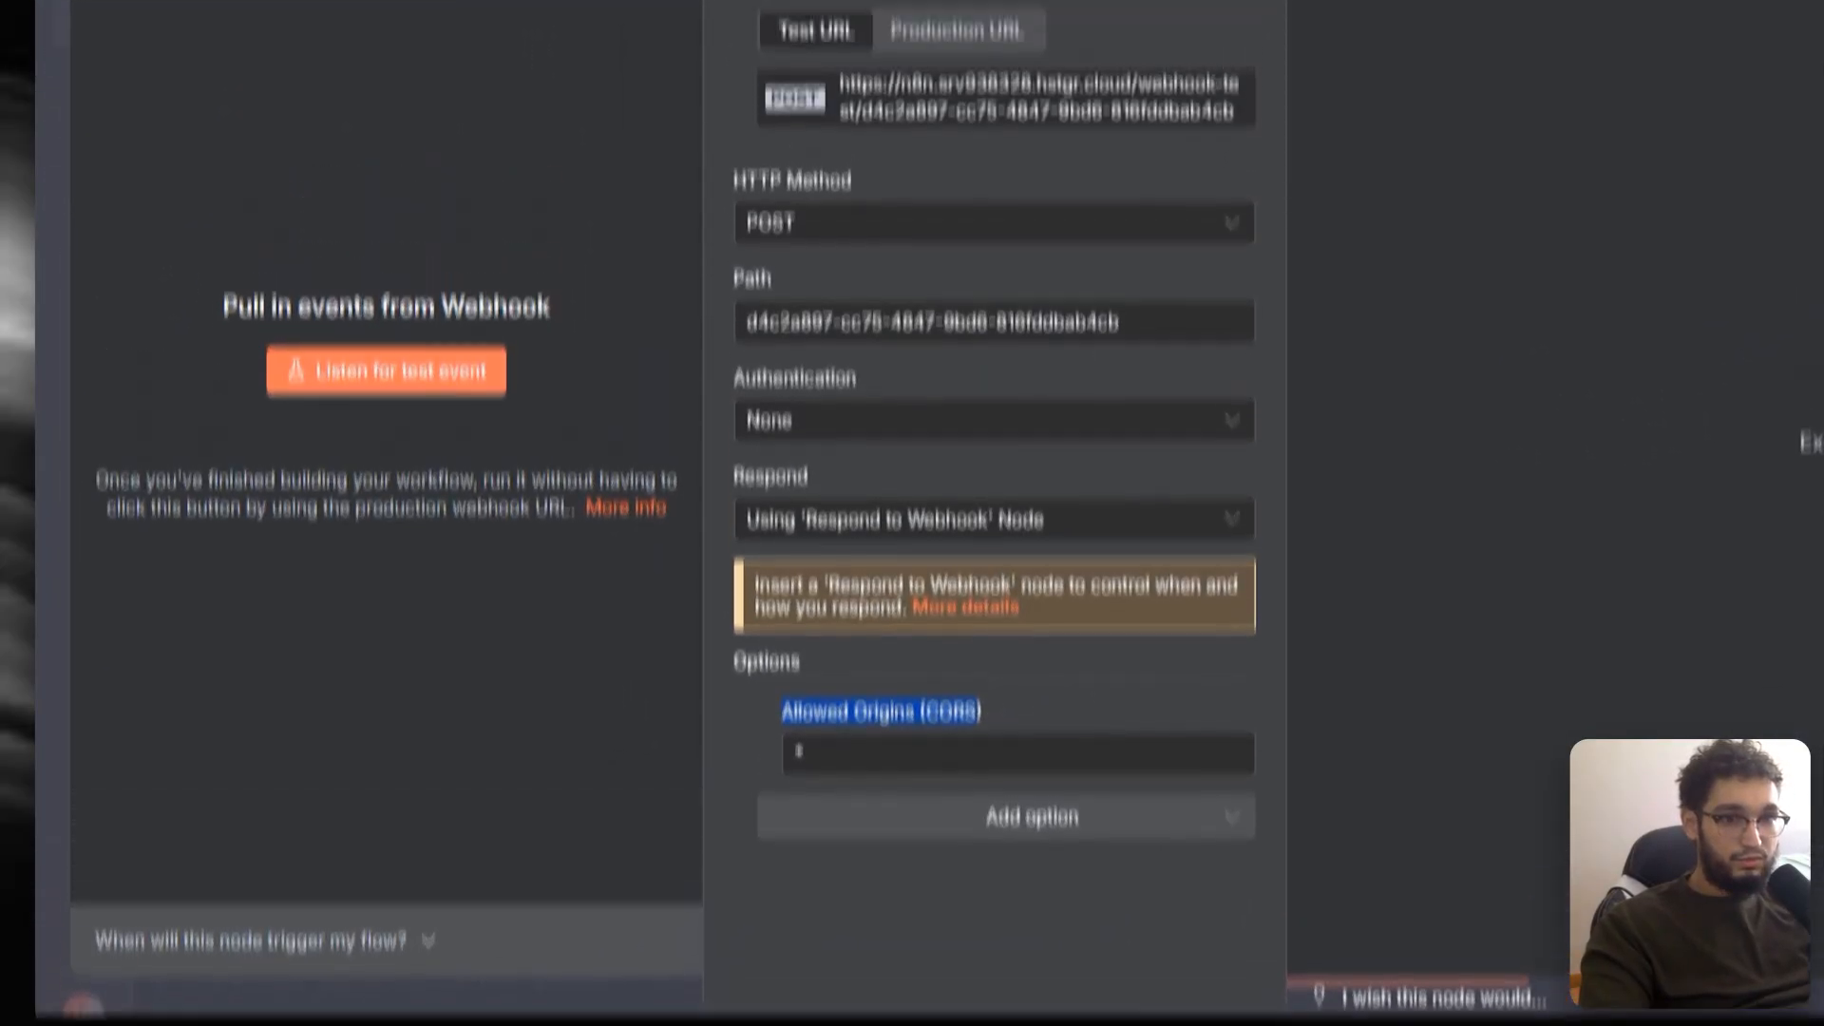
click(1026, 100)
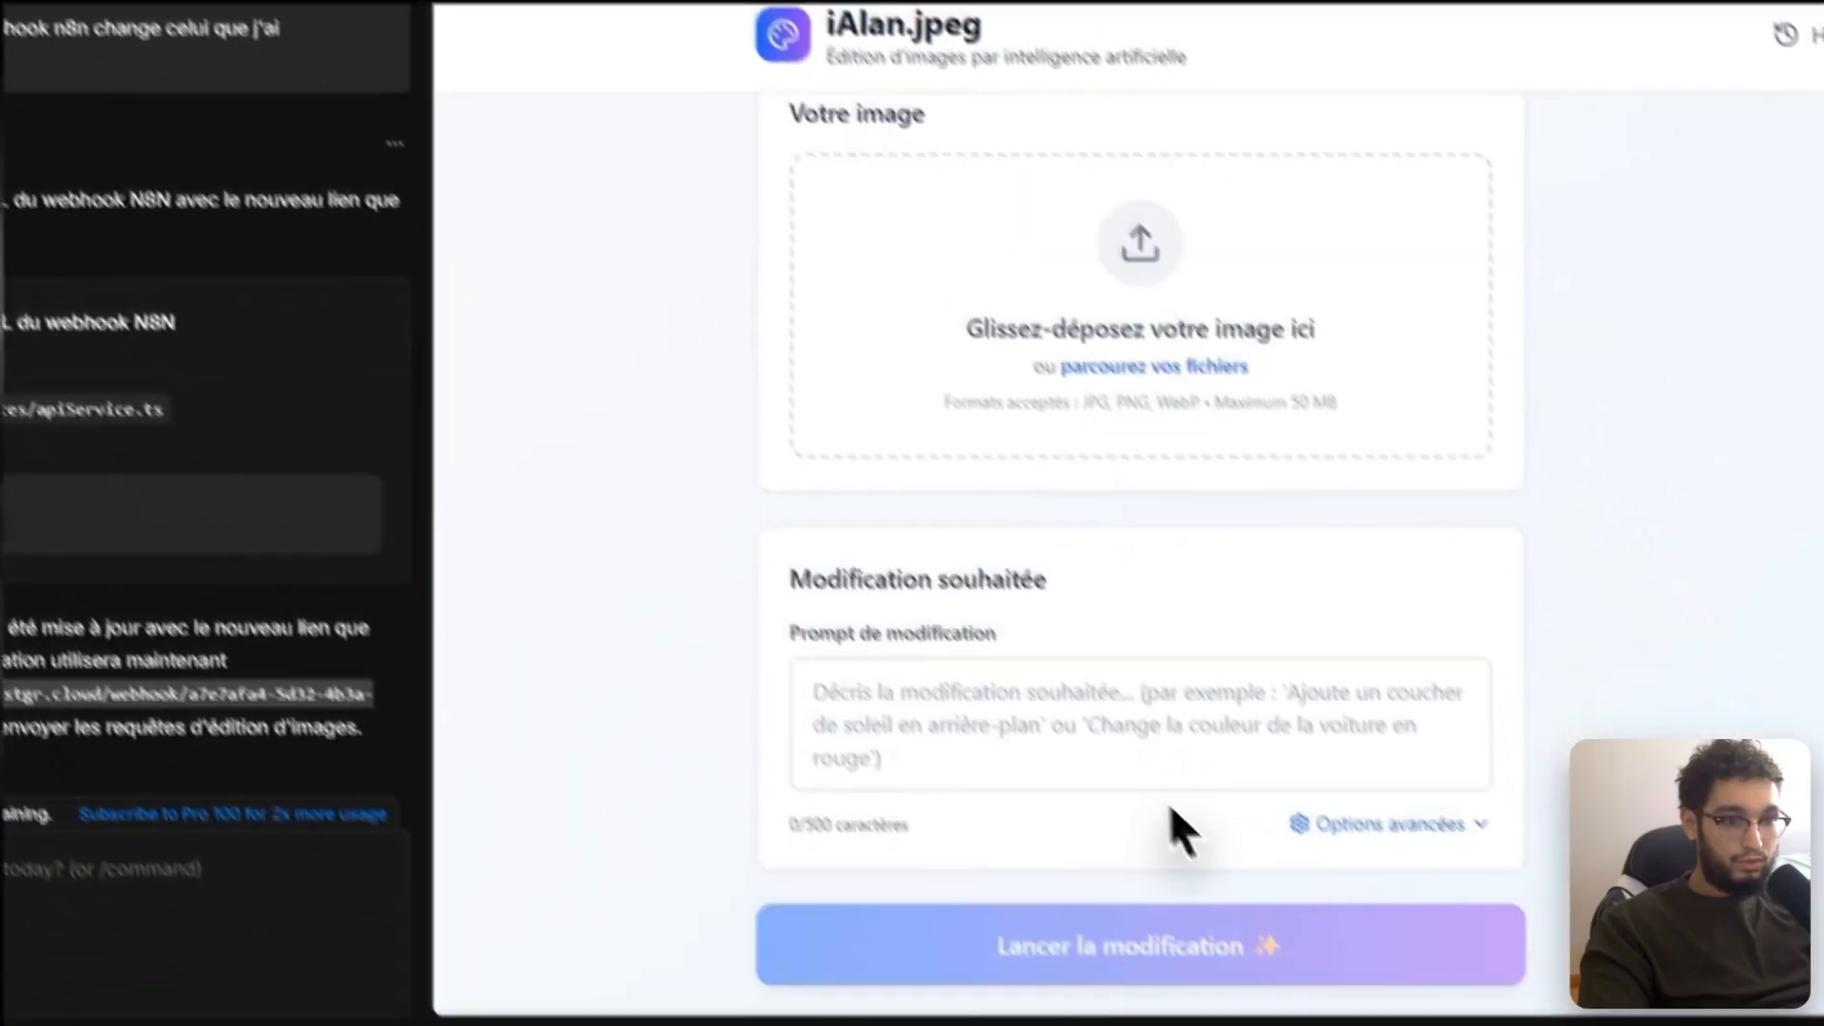
Step: Switch to My workflow 13 and pan to the Respond to Webhook end of its chain
click(921, 608)
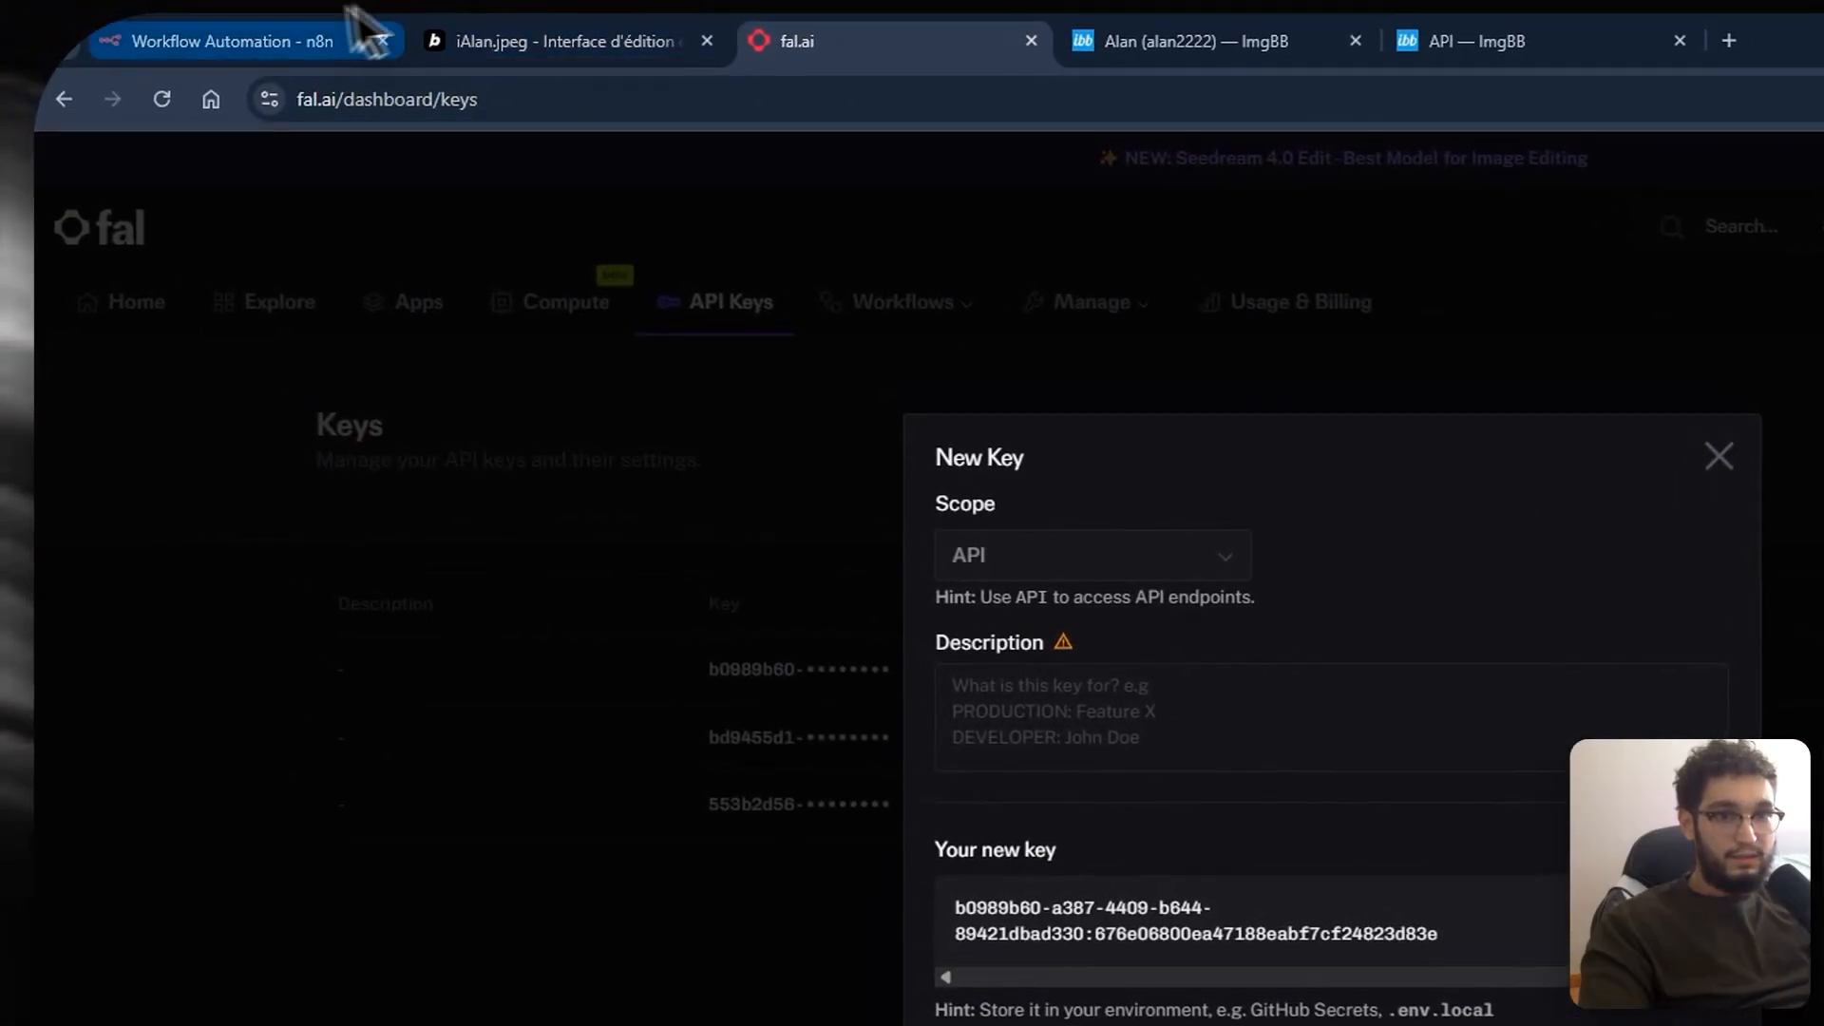
click(366, 36)
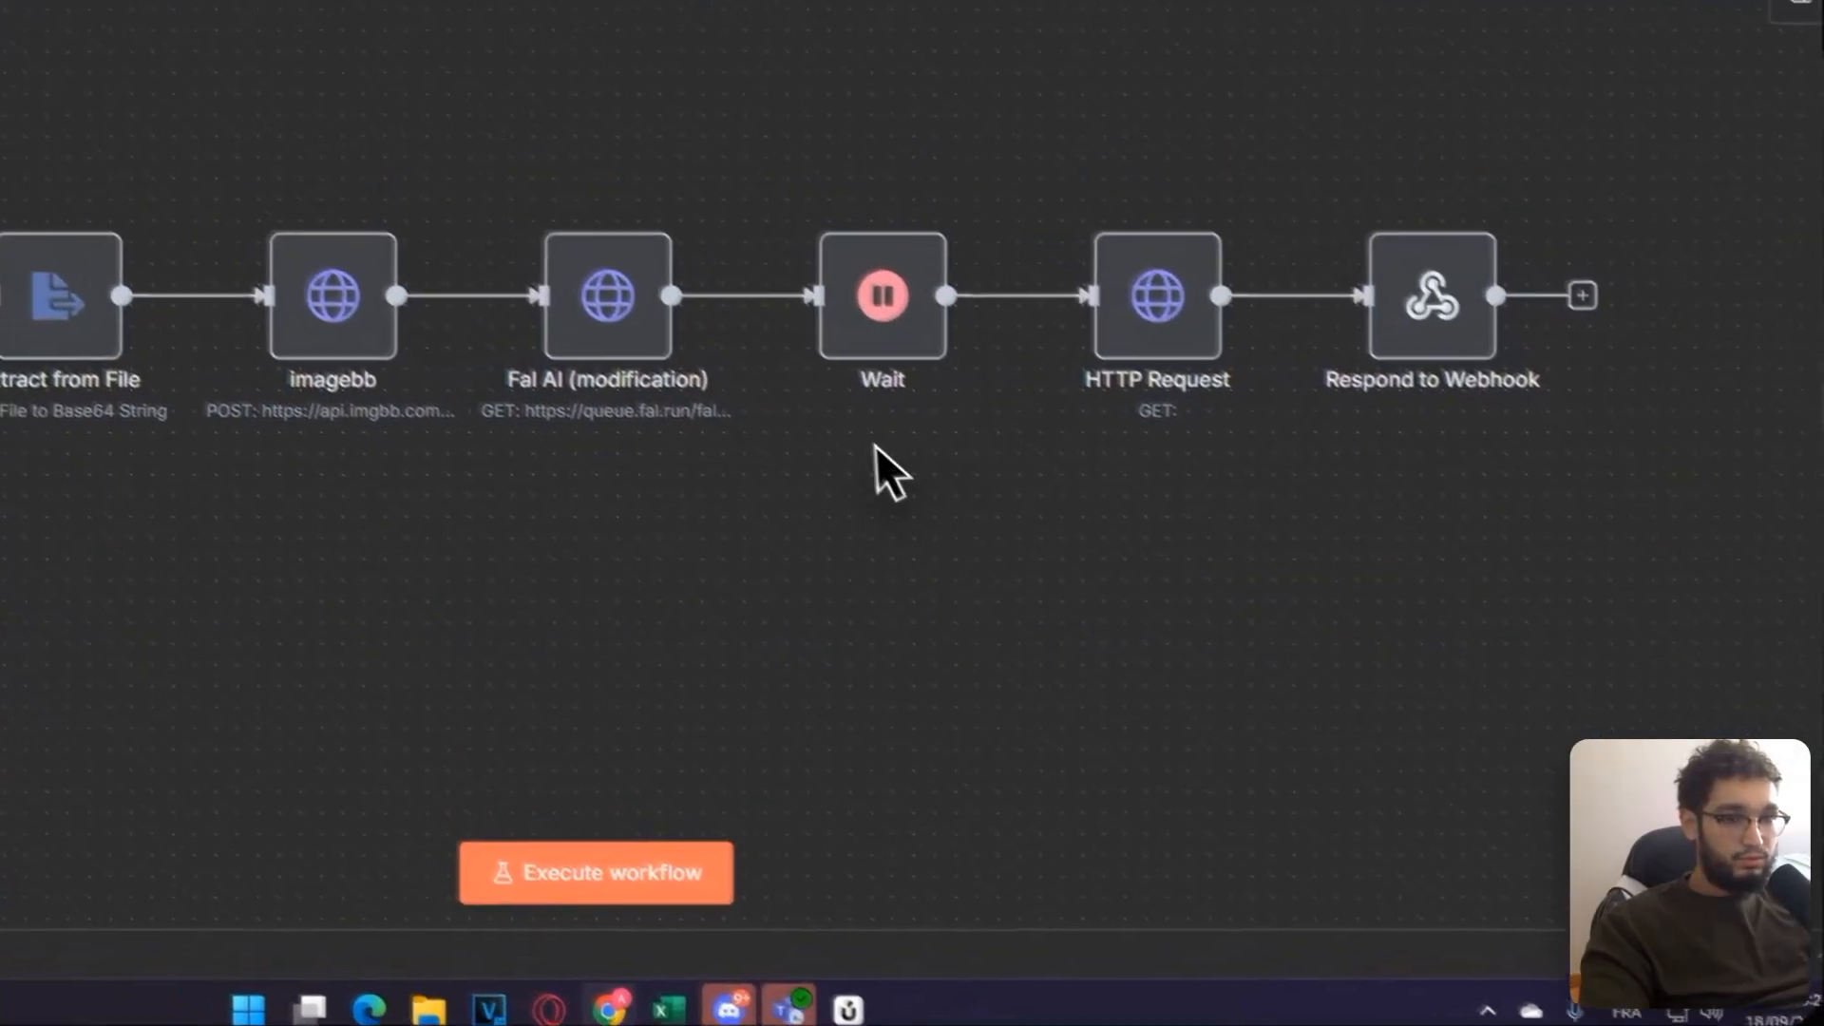
drag(880, 429, 742, 454)
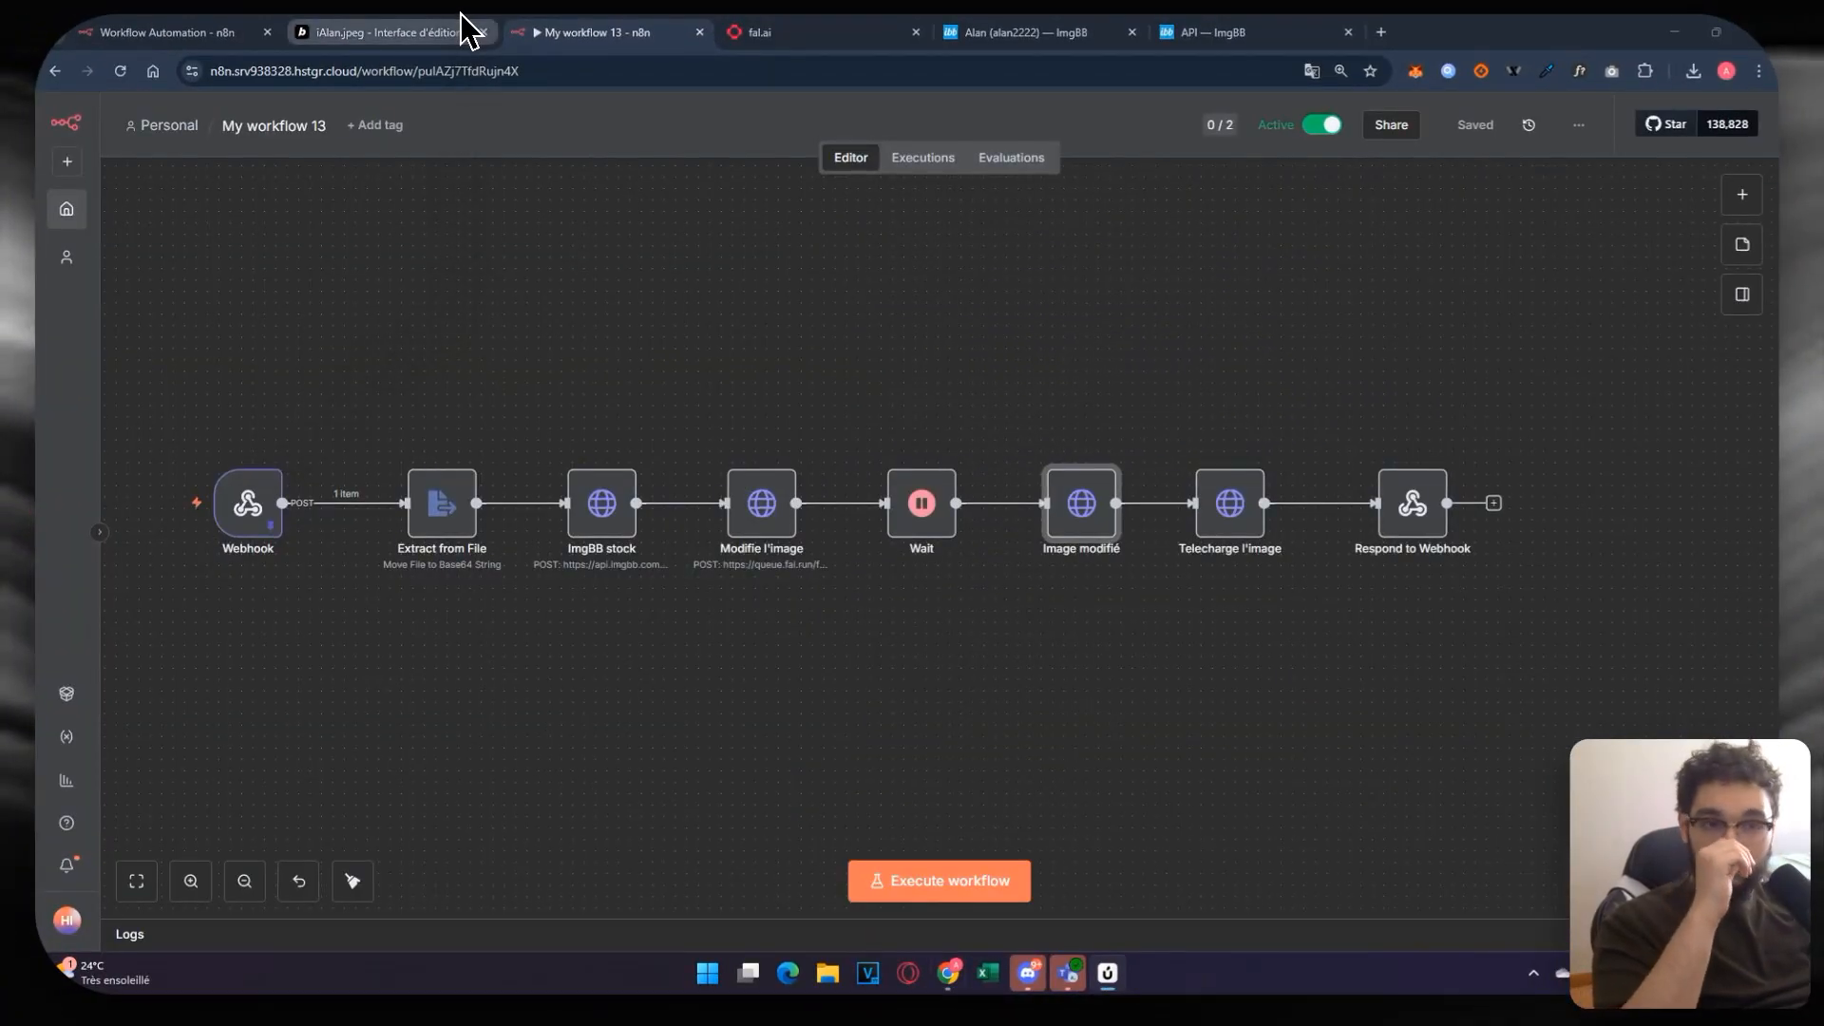
click(446, 31)
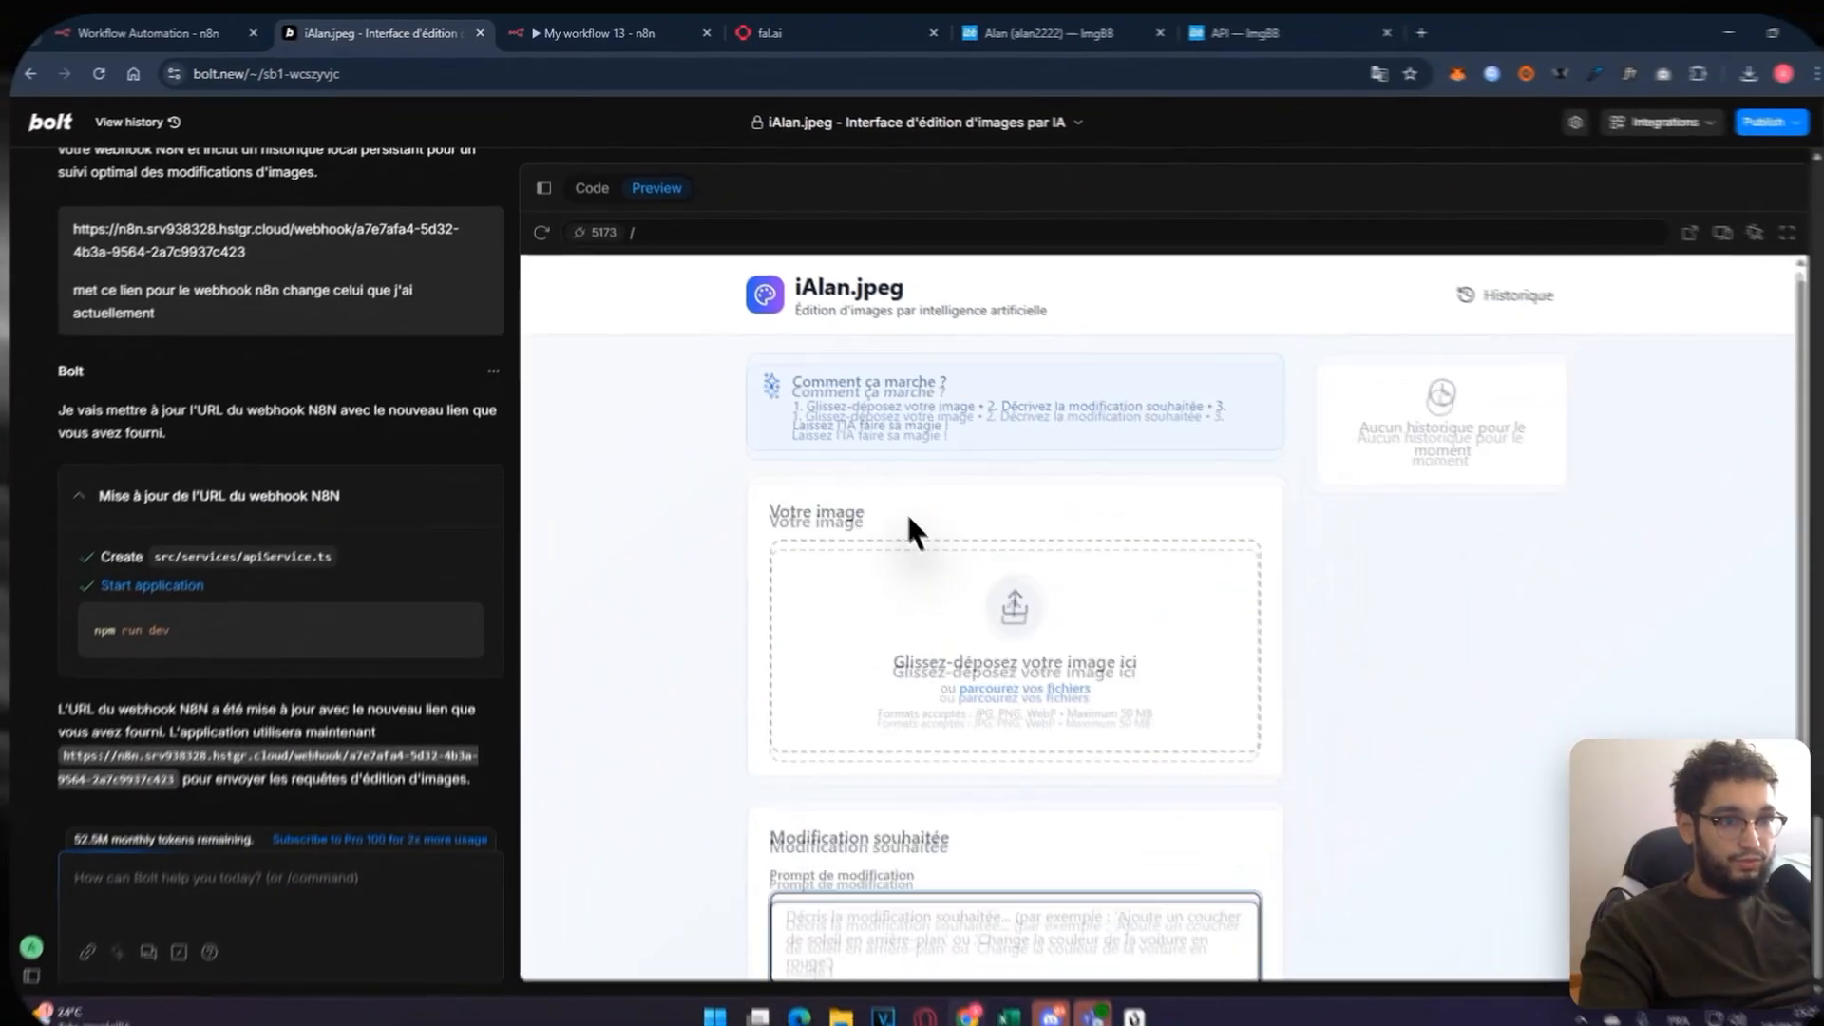
scroll(855, 372, down, 4)
scroll(838, 363, up, 4)
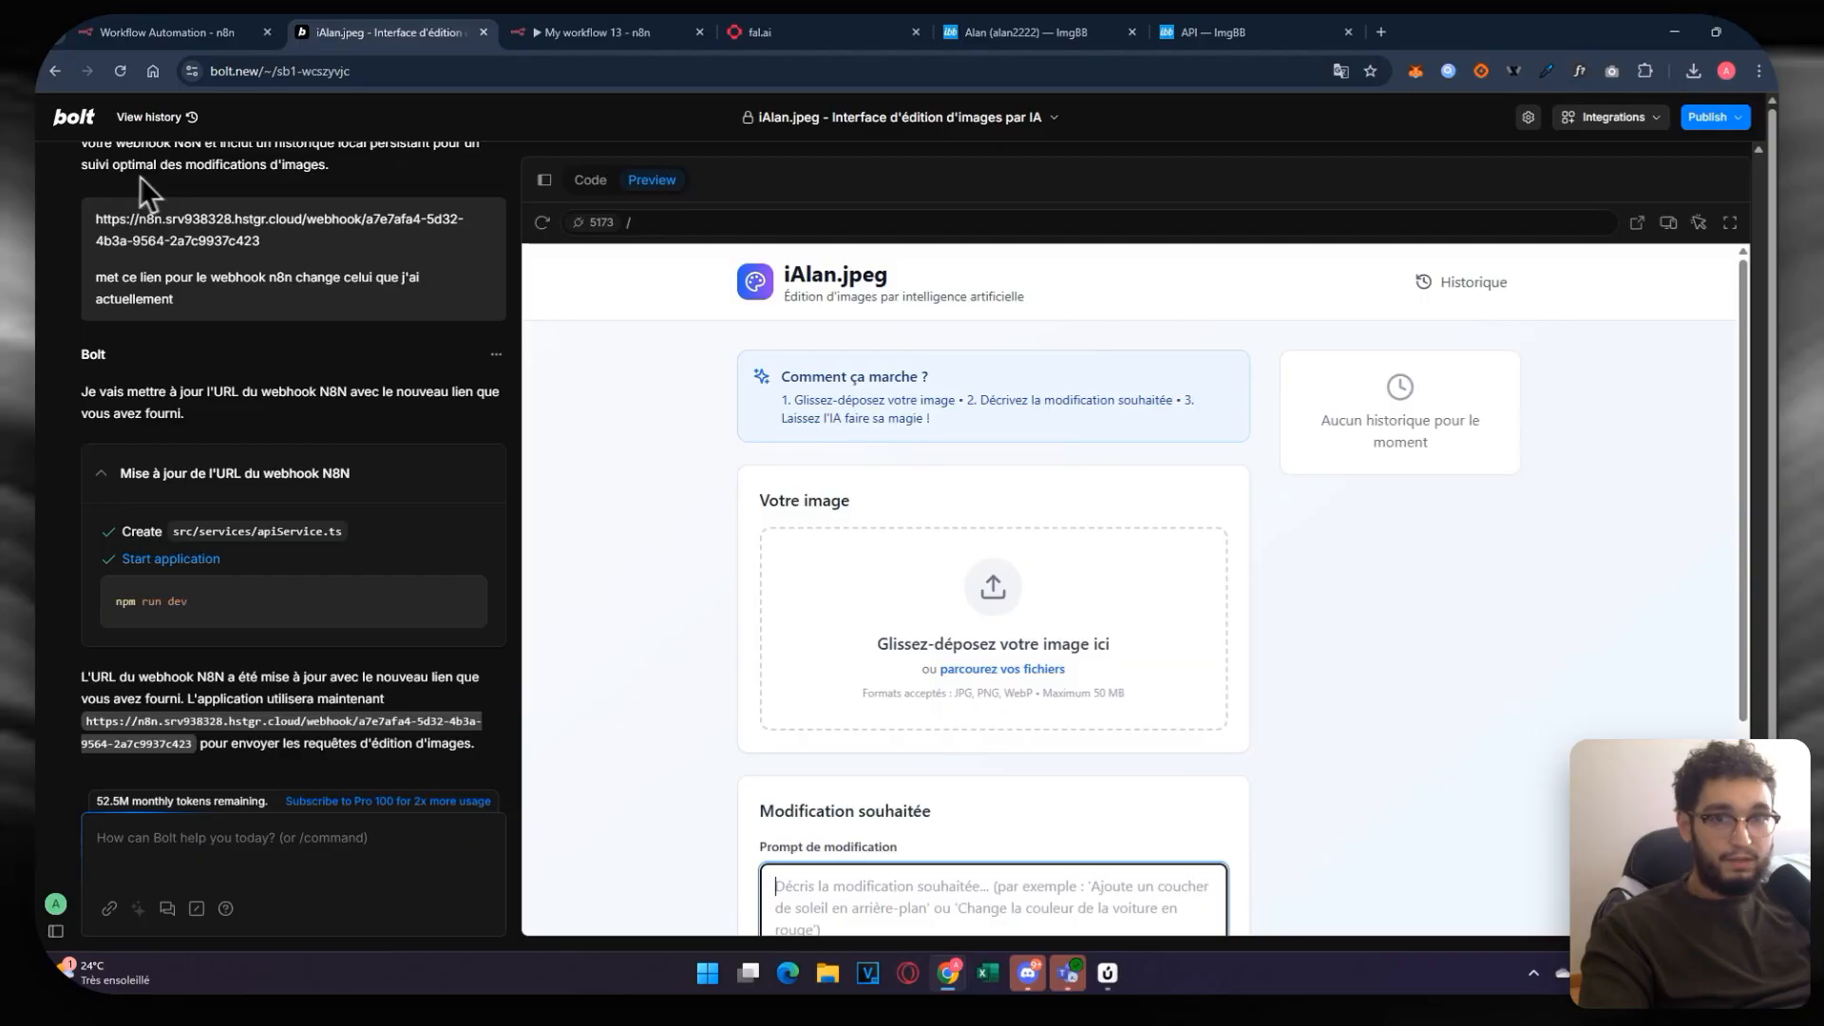
Step: Start a new Bolt.new chat from the sidebar, then load claude.ai/new in a new tab
mouse_move(62, 181)
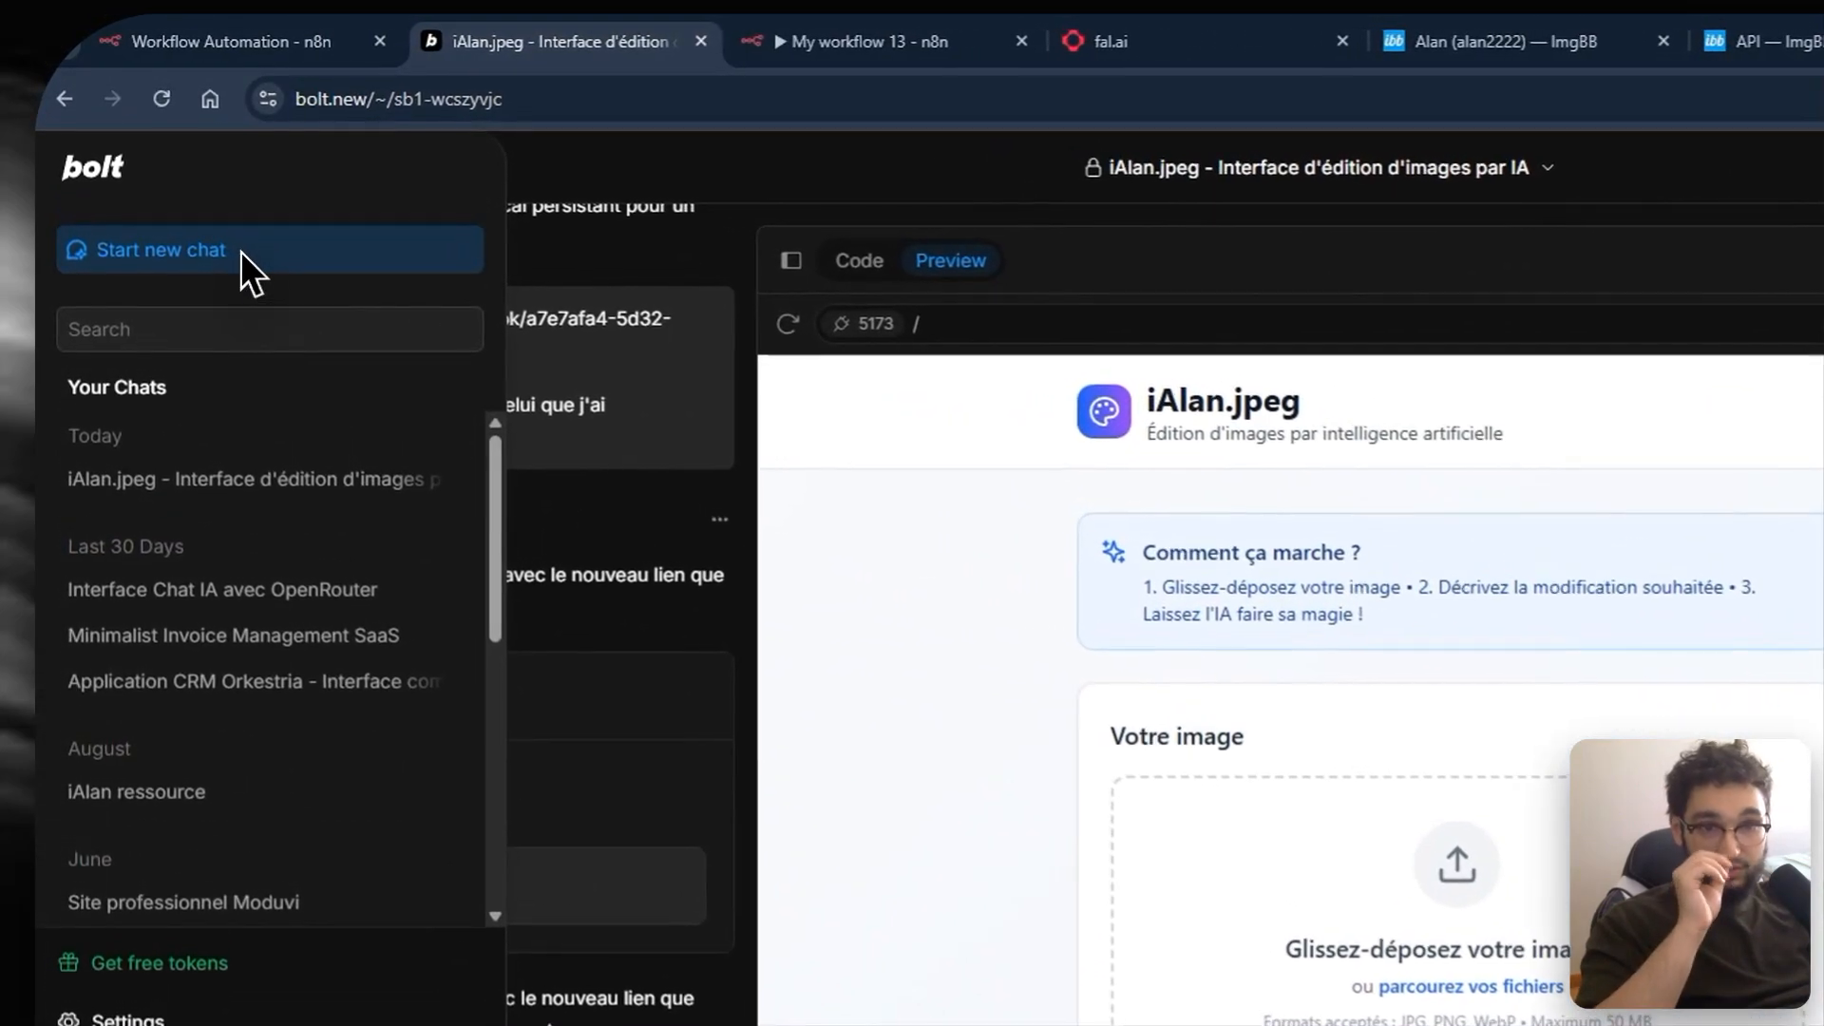
click(173, 173)
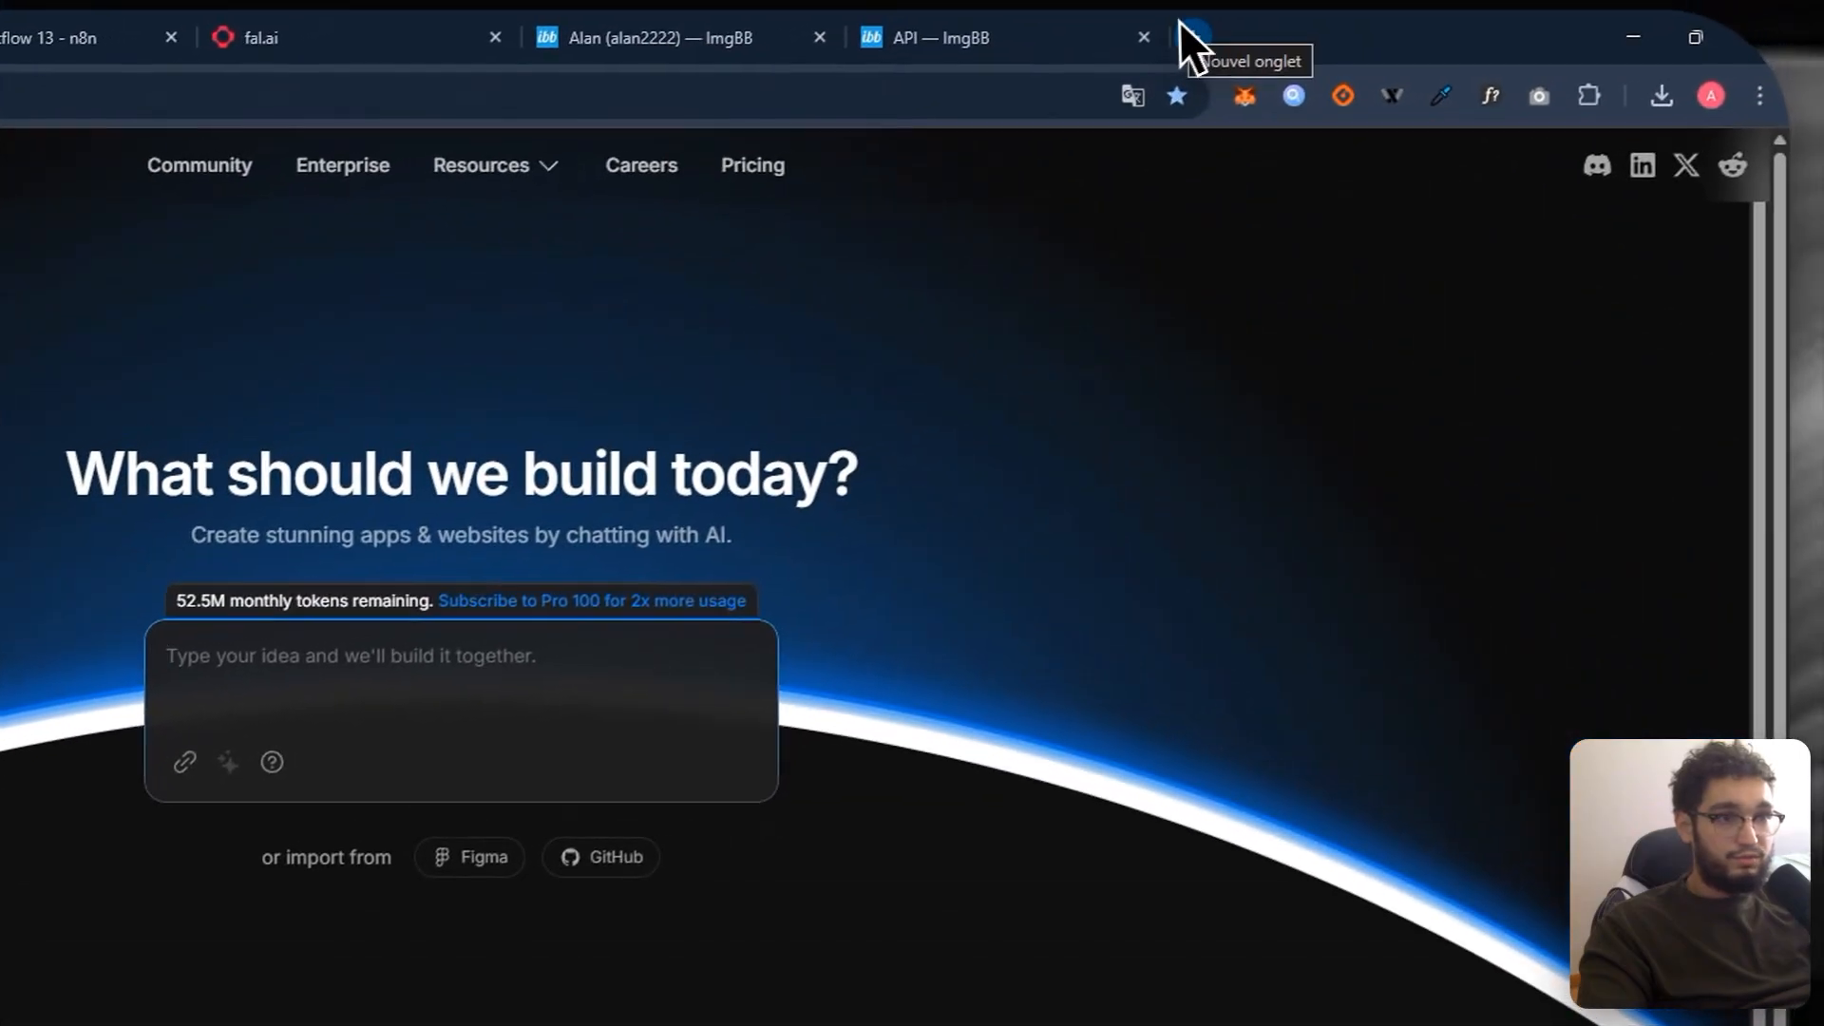
click(1183, 34)
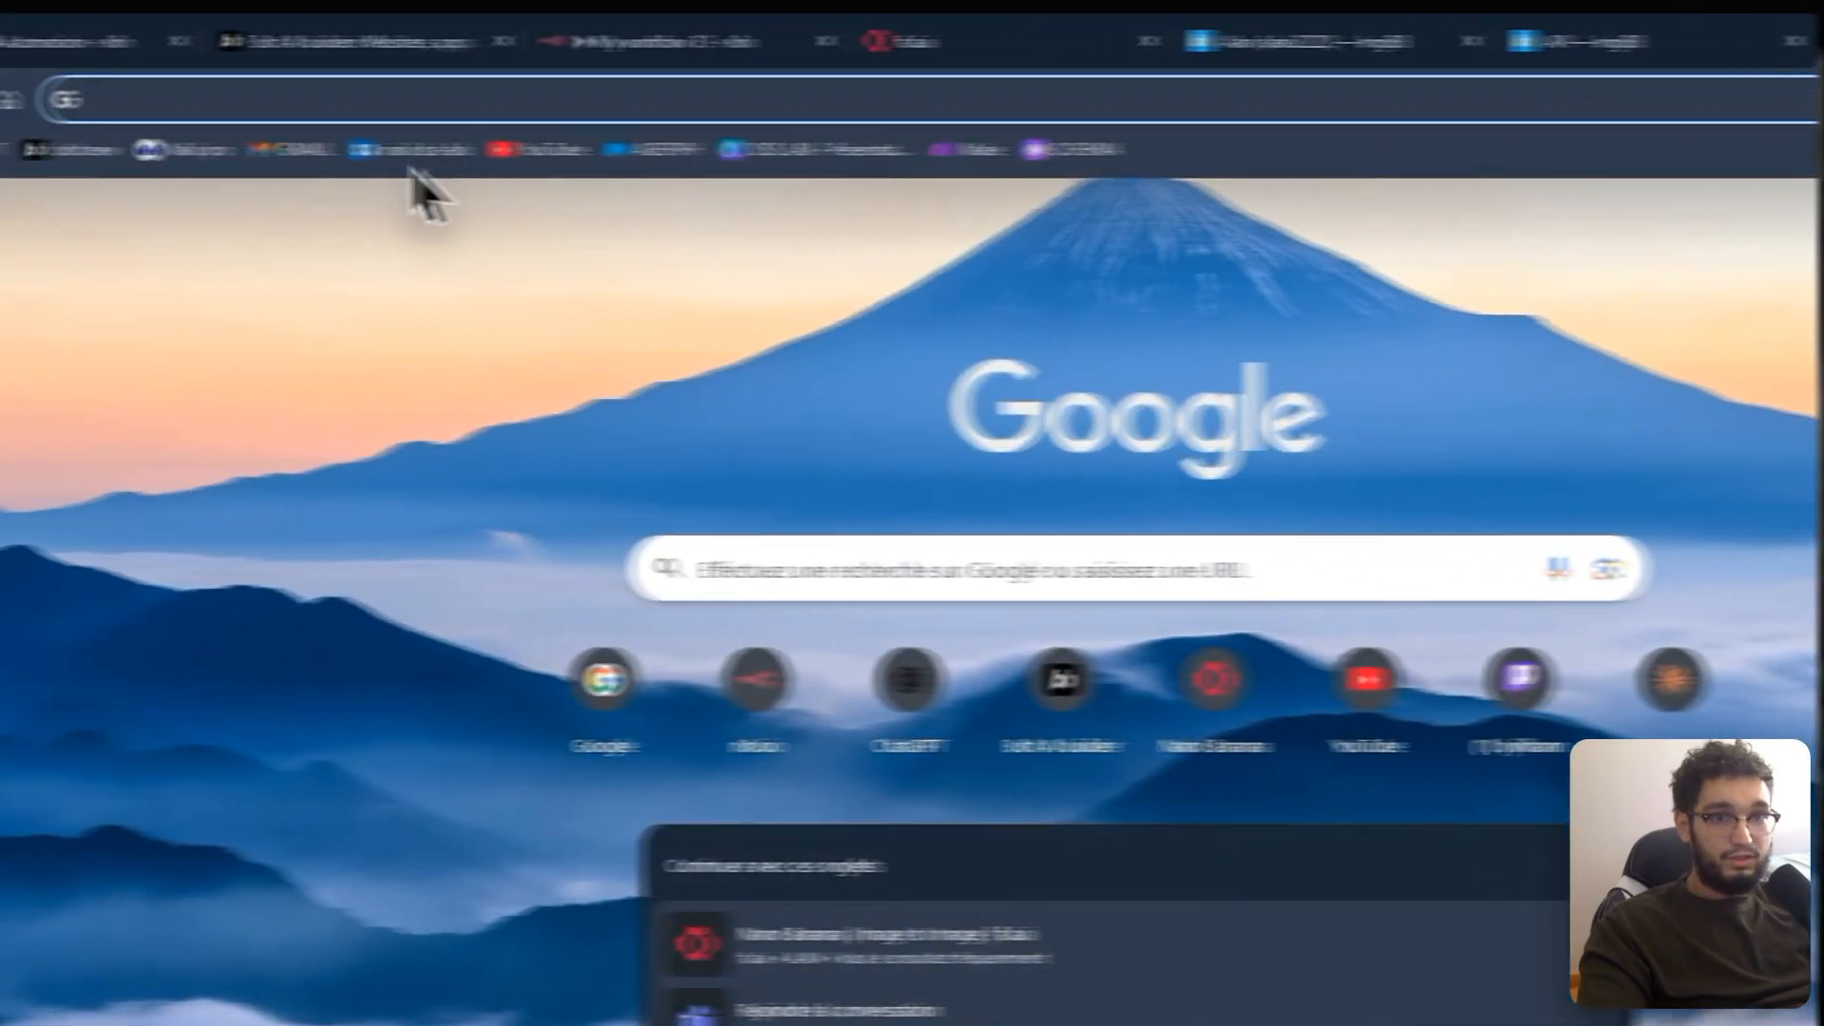
text(claude.ai/new)
key(Return)
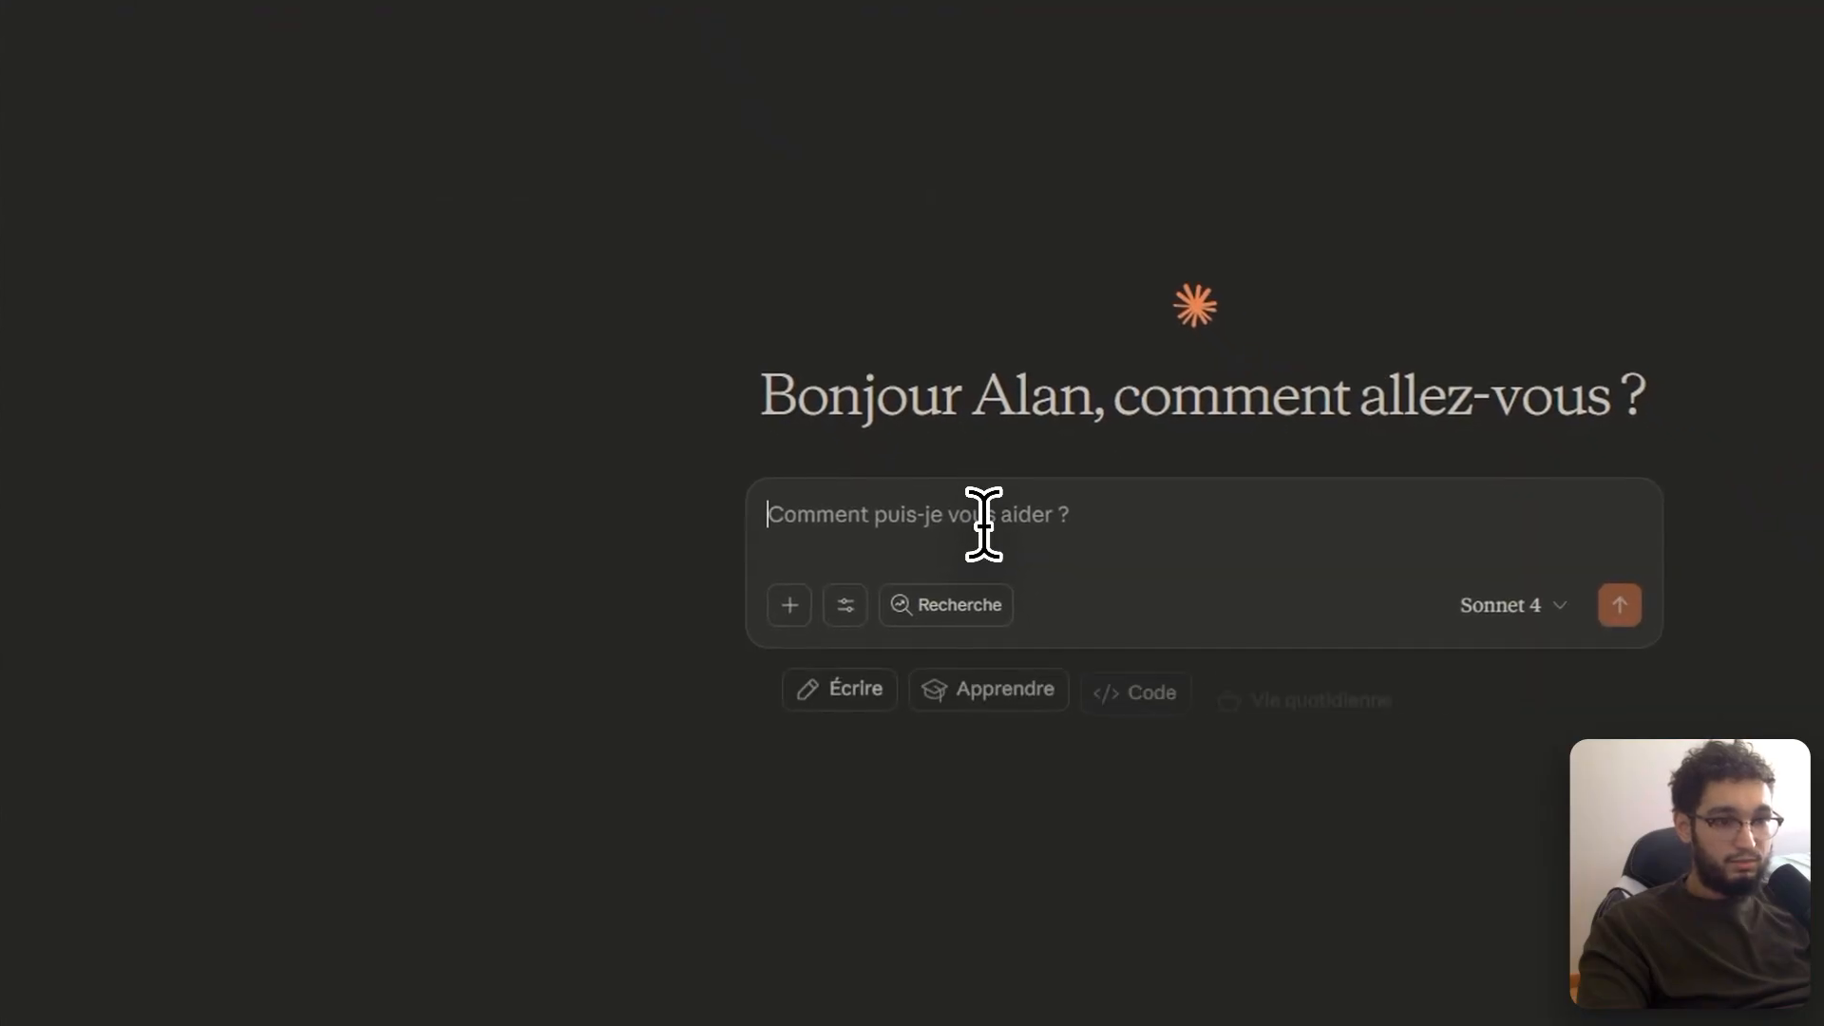
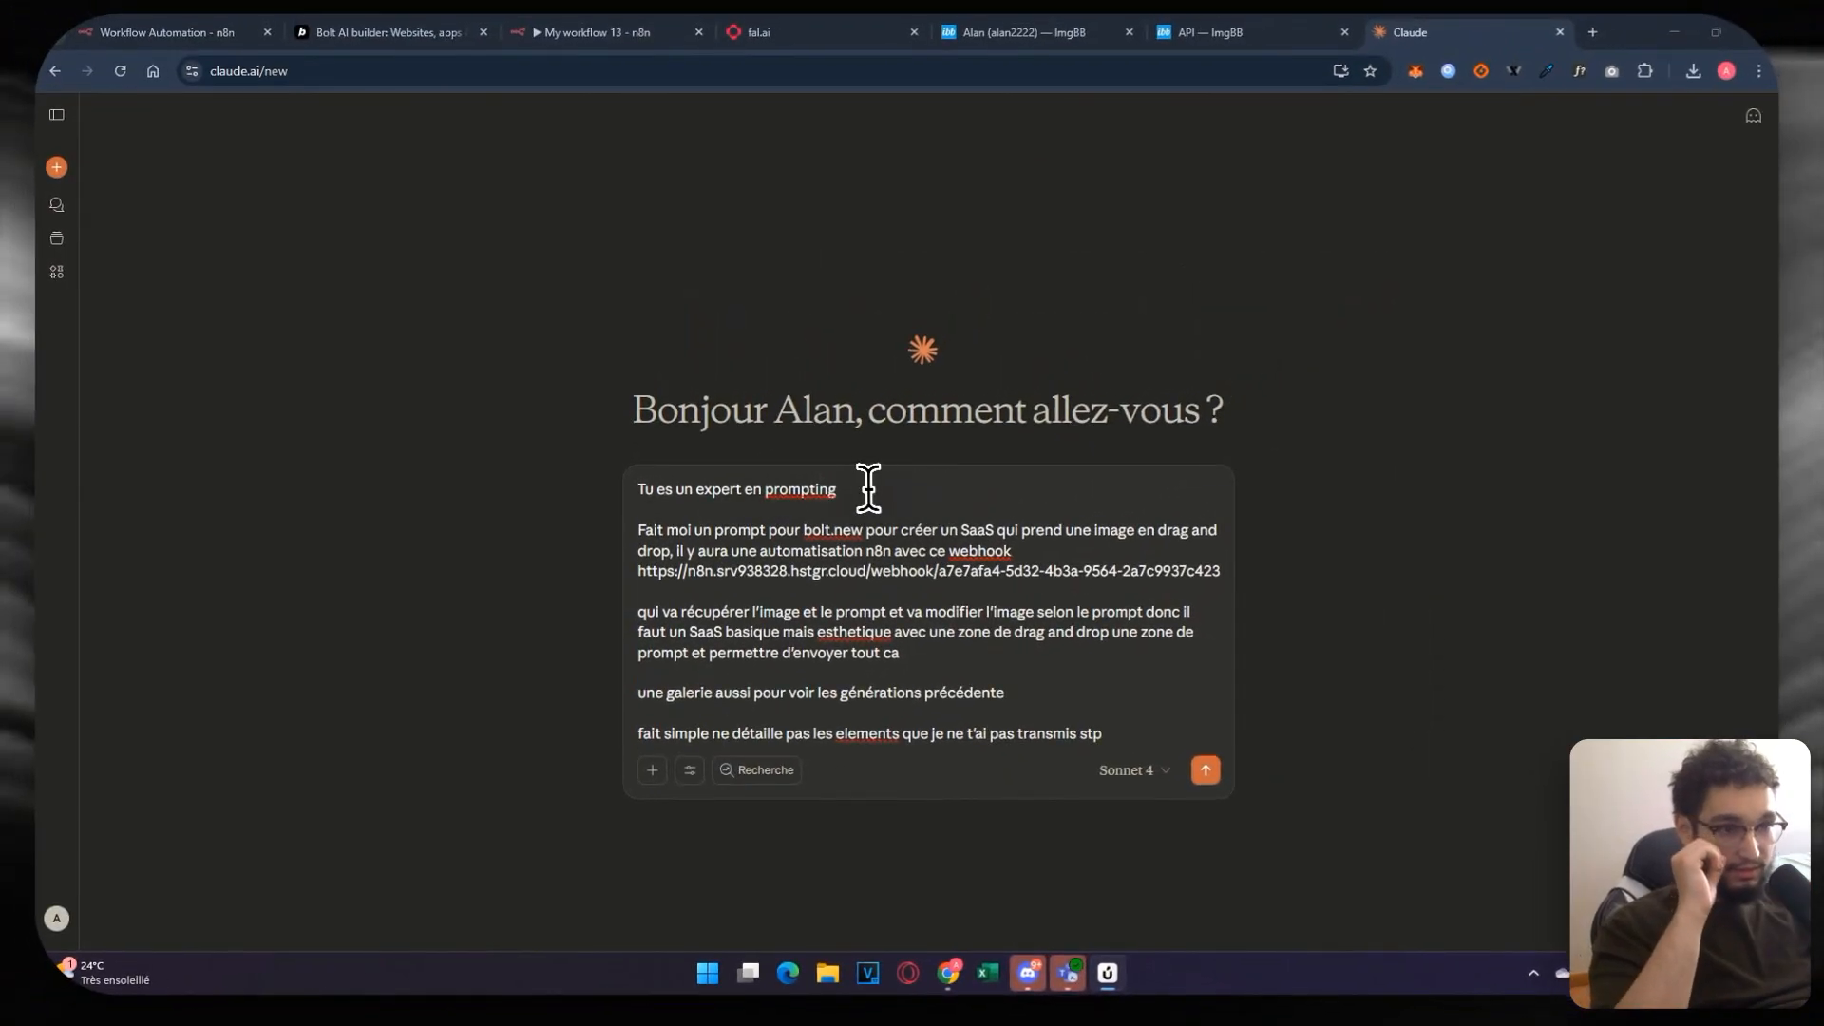
Step: Paste the French request for a bolt.new image-editing SaaS prompt into Claude's message box
right_click(807, 484)
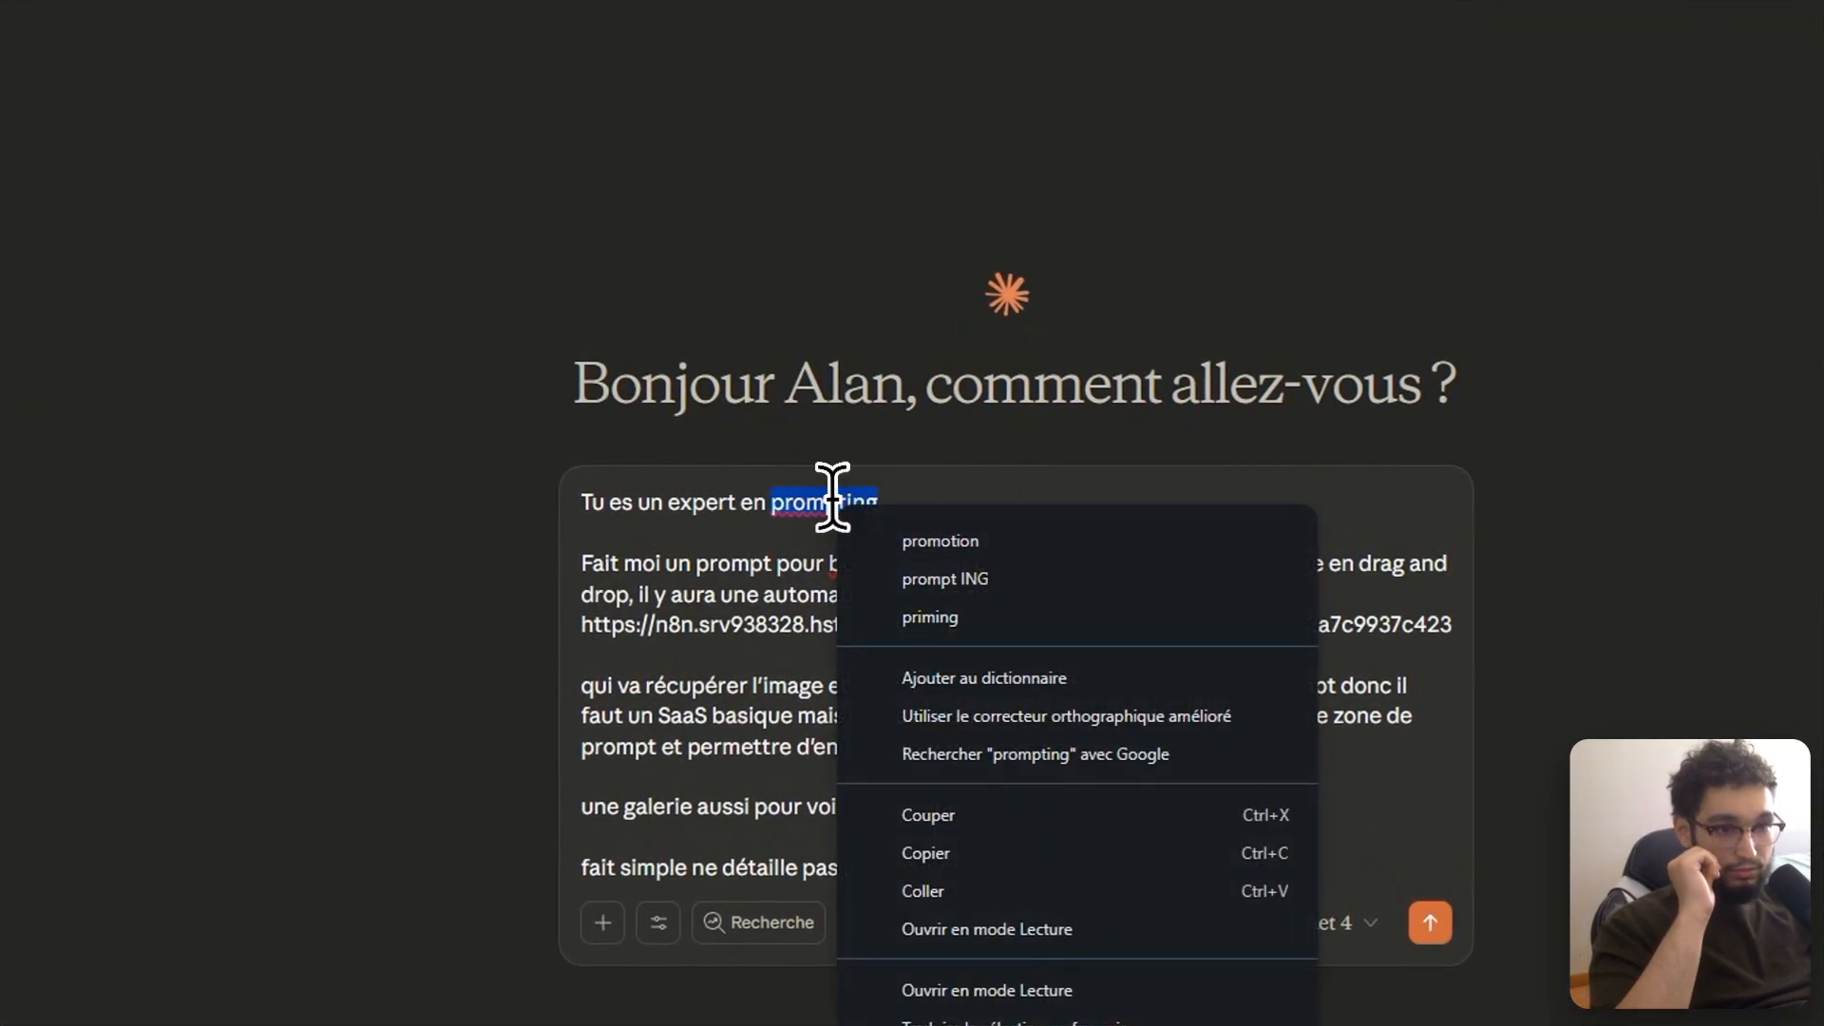
click(903, 500)
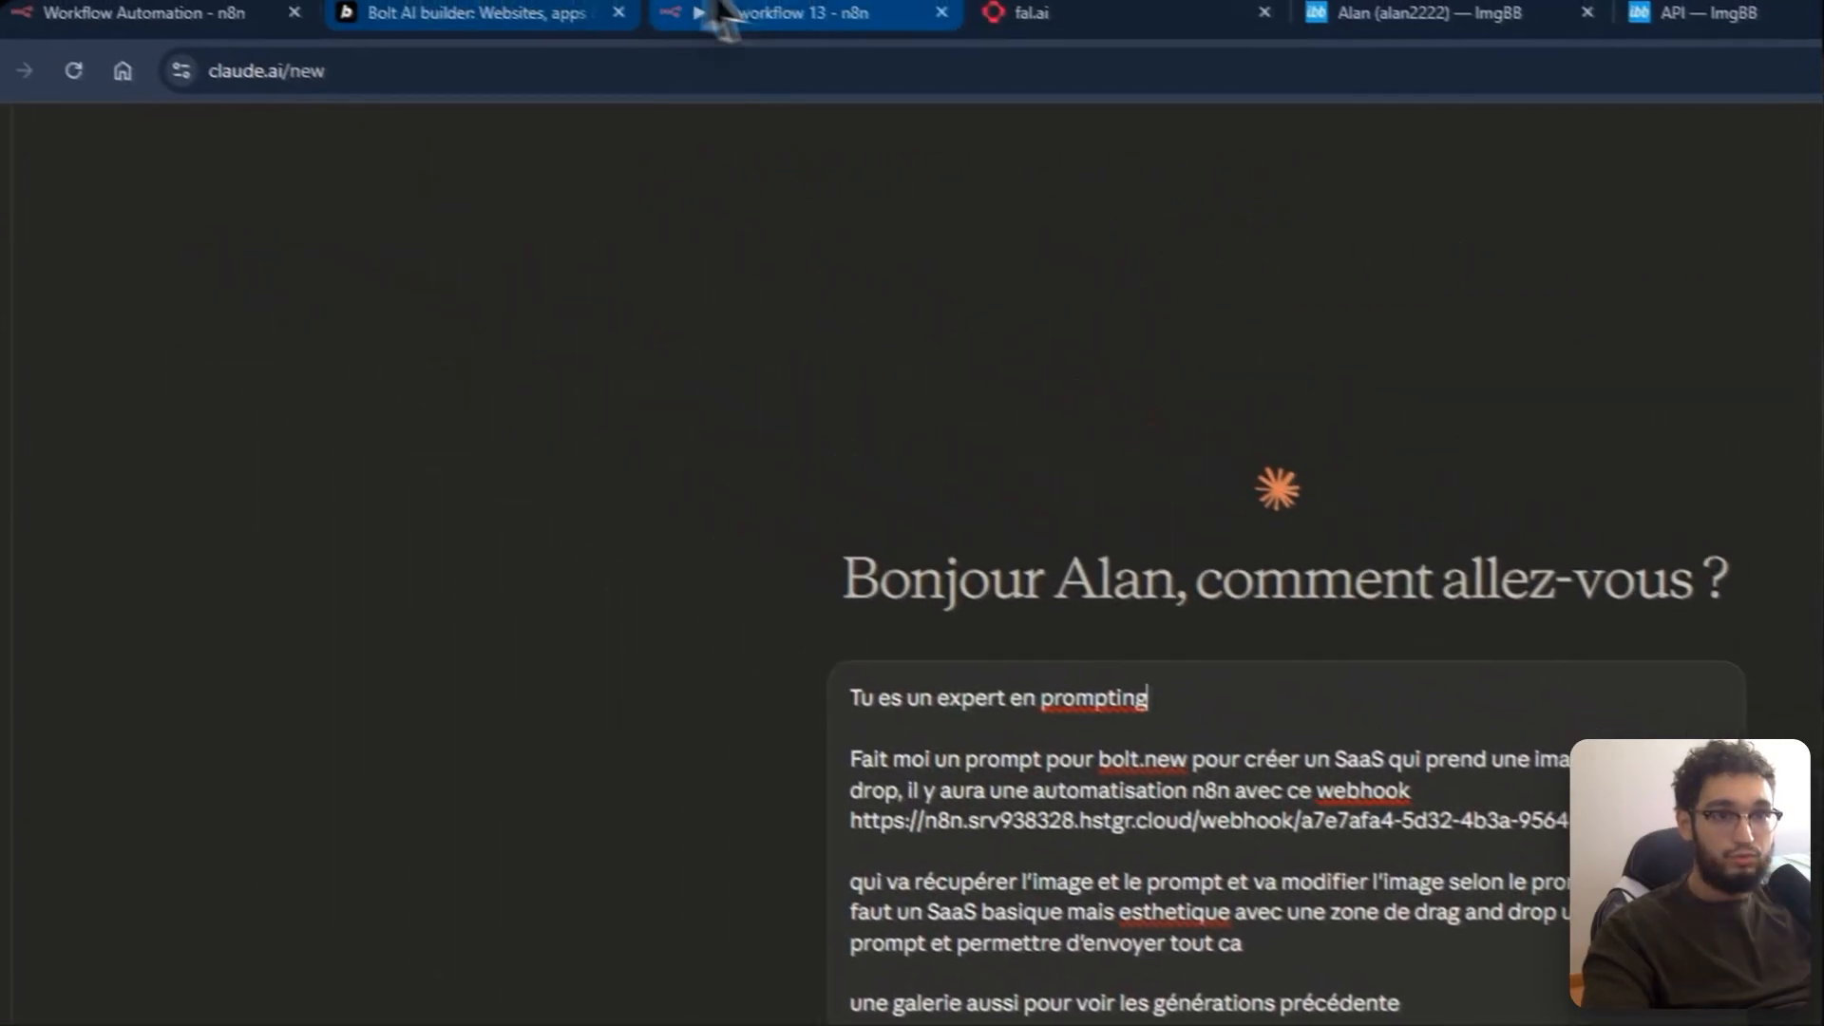
Step: Look up the Webhook node's production URL in the n8n workflow tabs
click(705, 19)
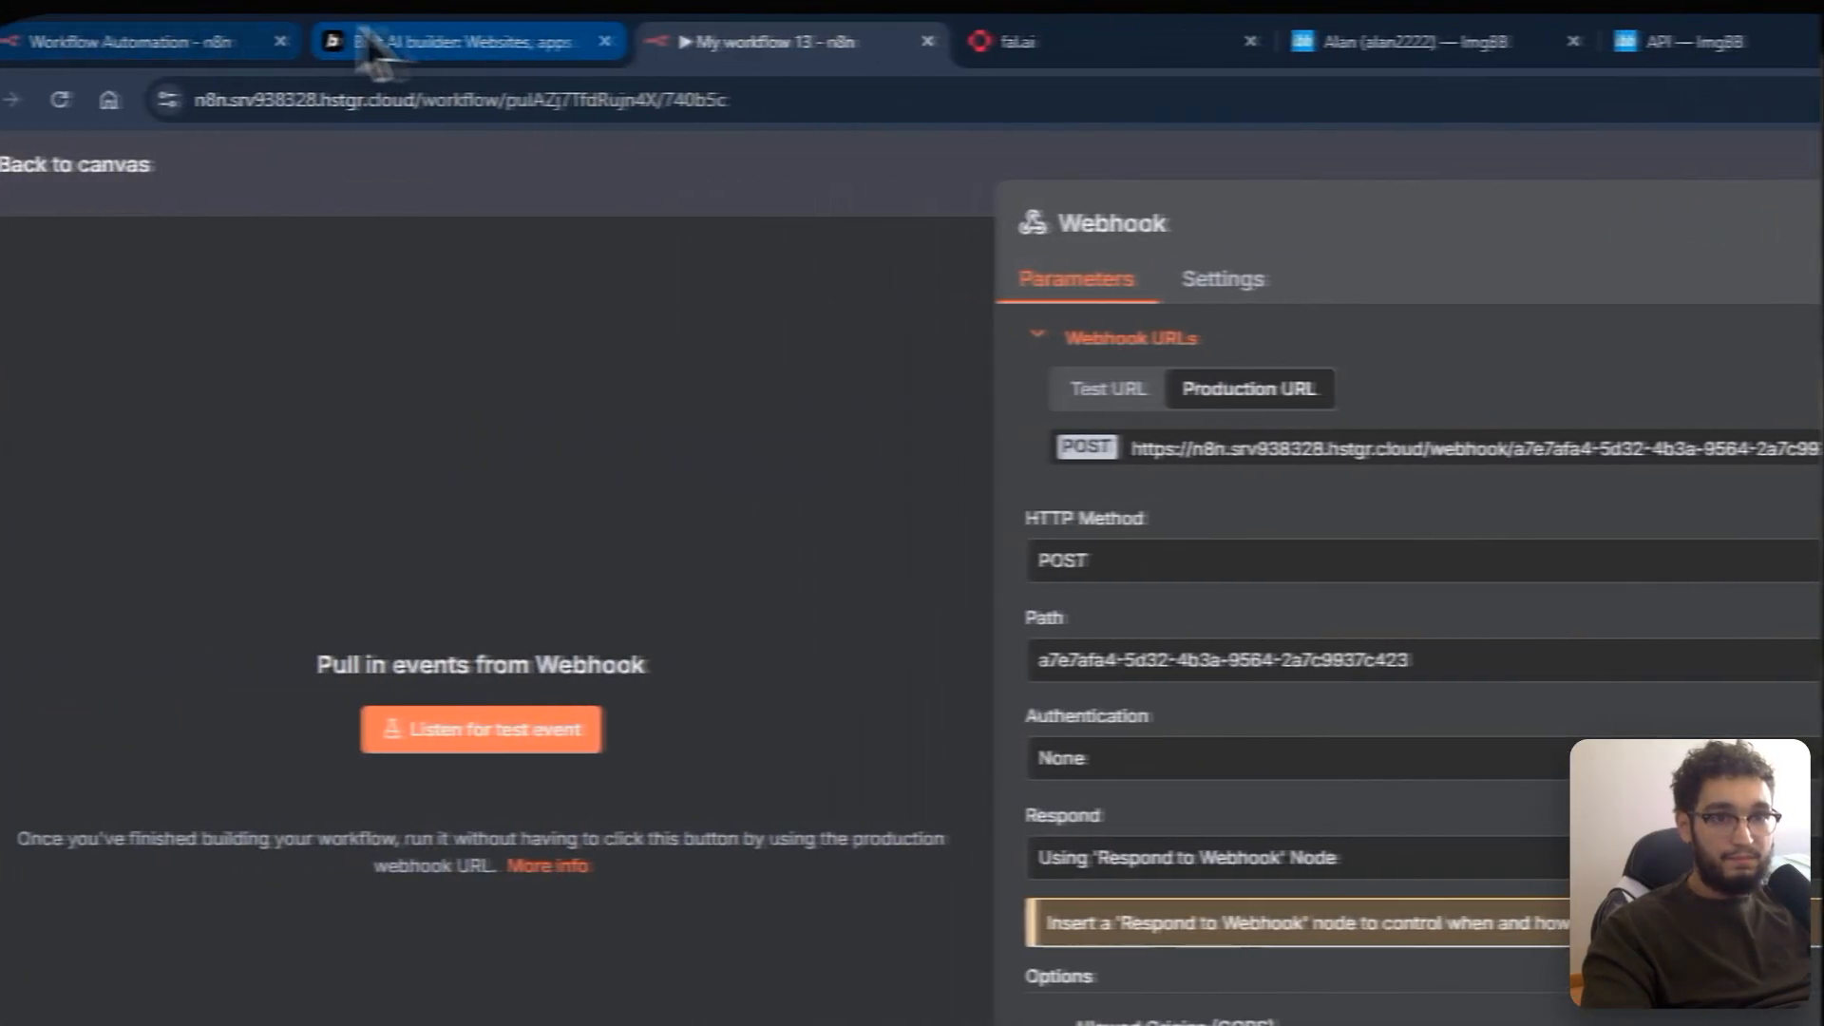
click(513, 37)
click(244, 41)
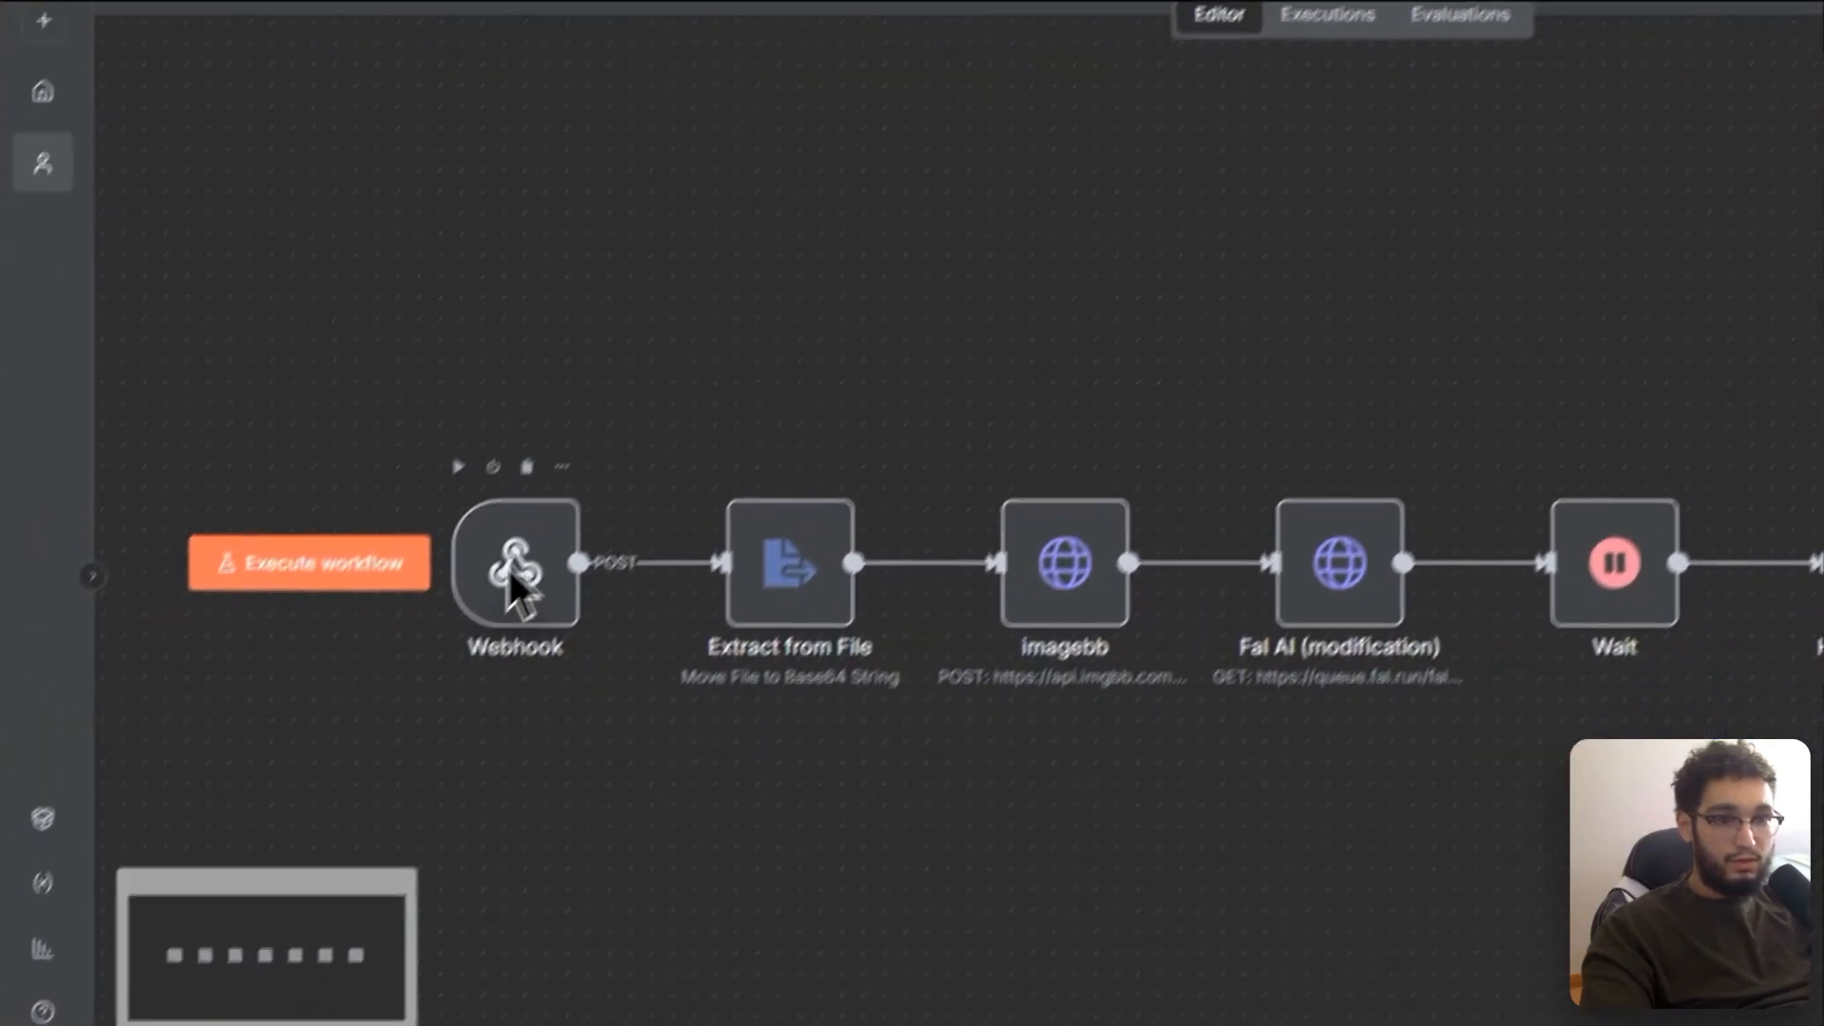
double_click(371, 732)
click(1008, 309)
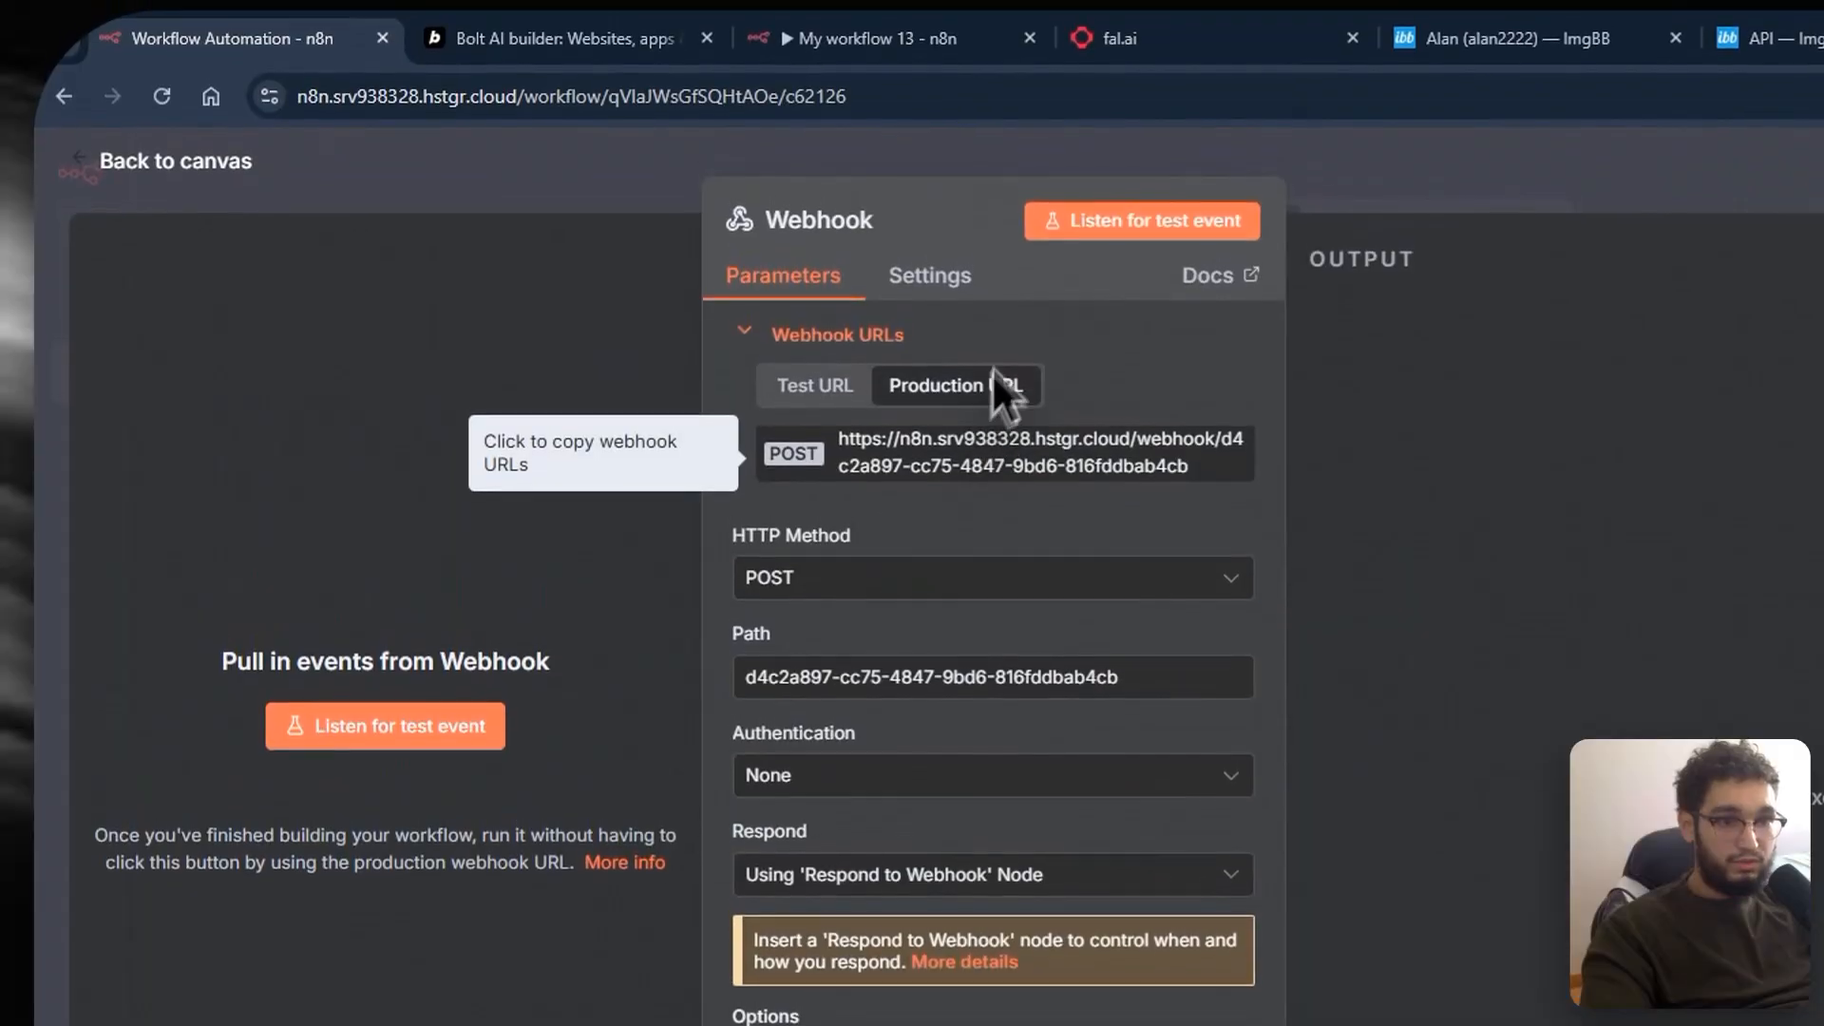
Step: Return to the drafted Claude request and send it
click(532, 38)
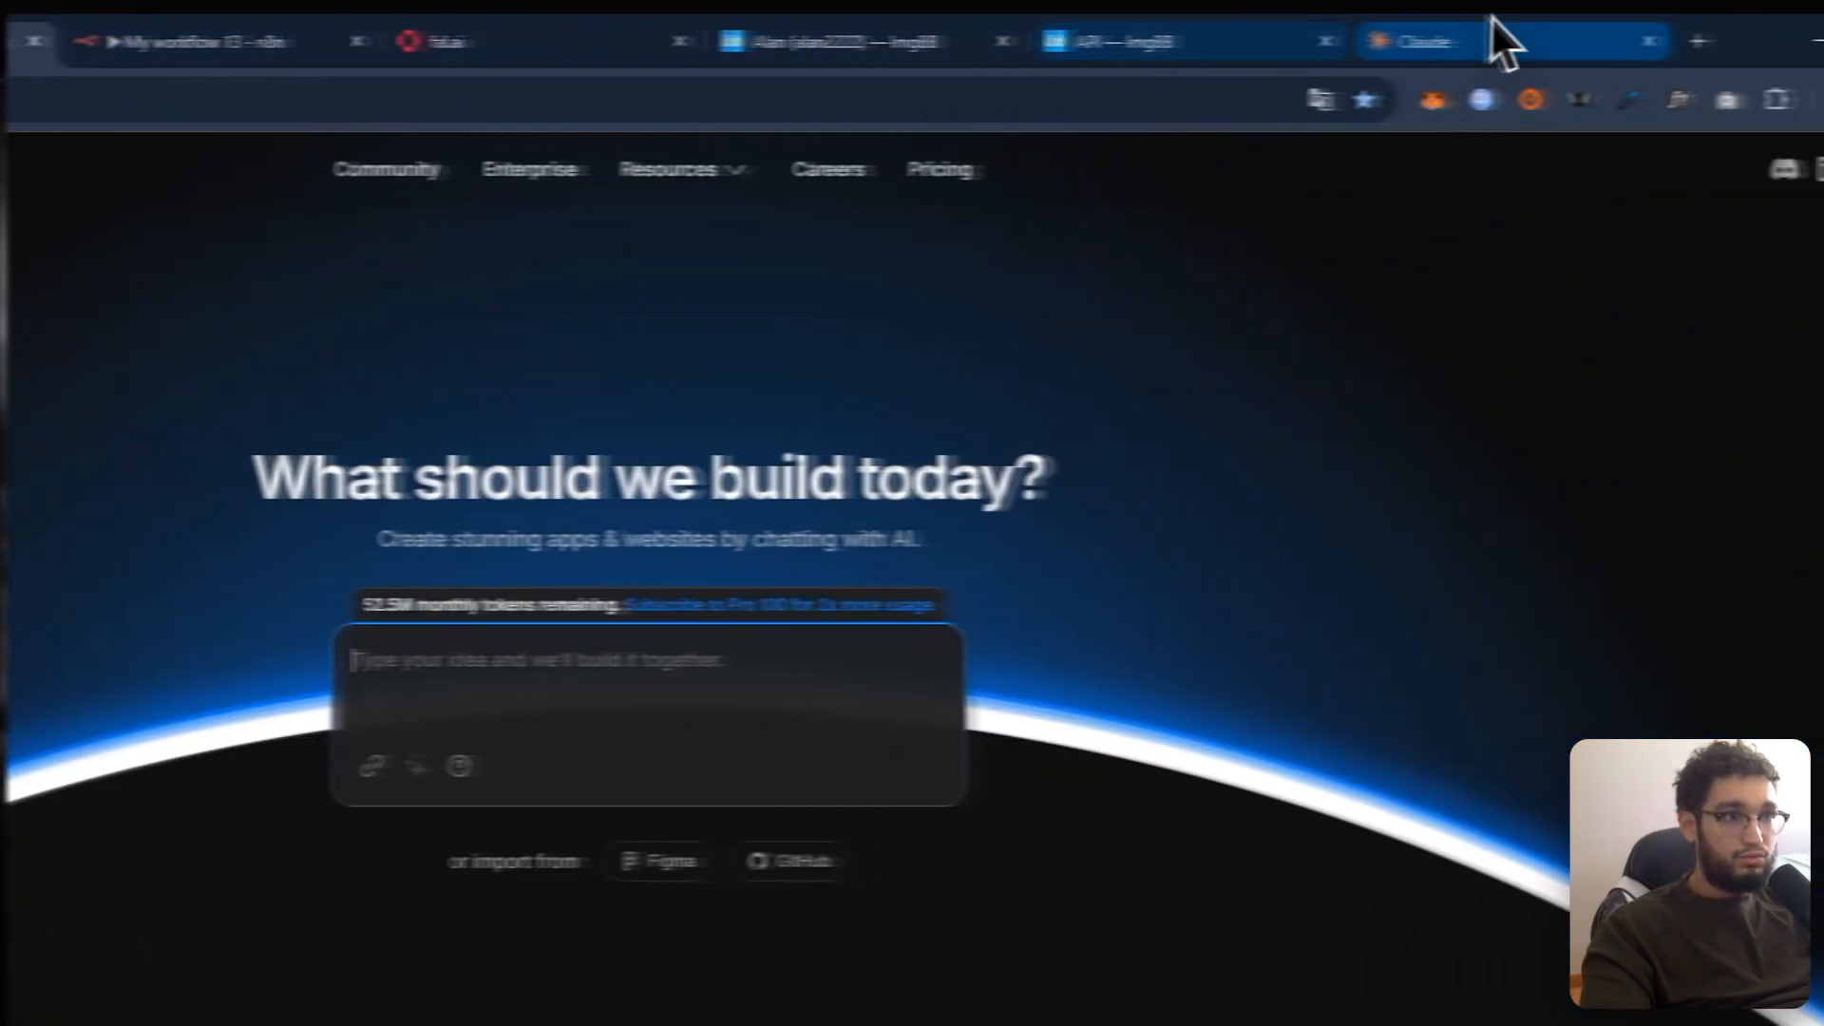
click(1499, 41)
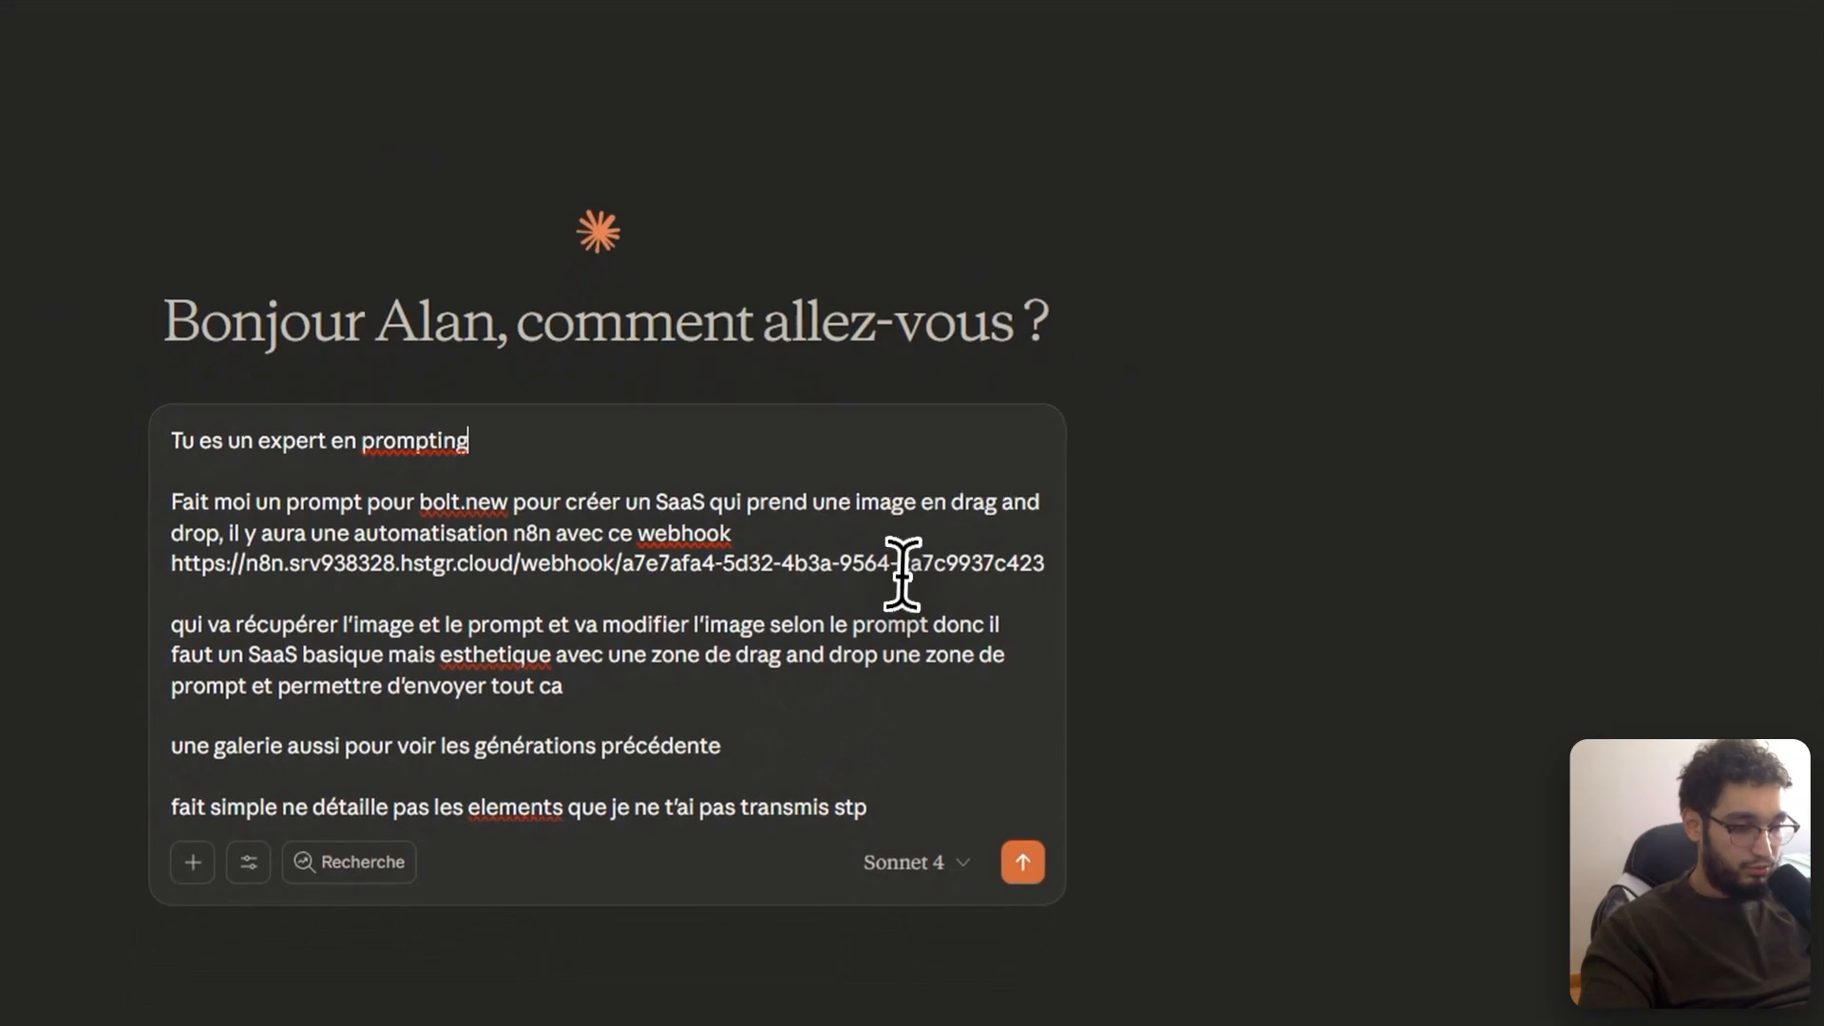
click(1022, 862)
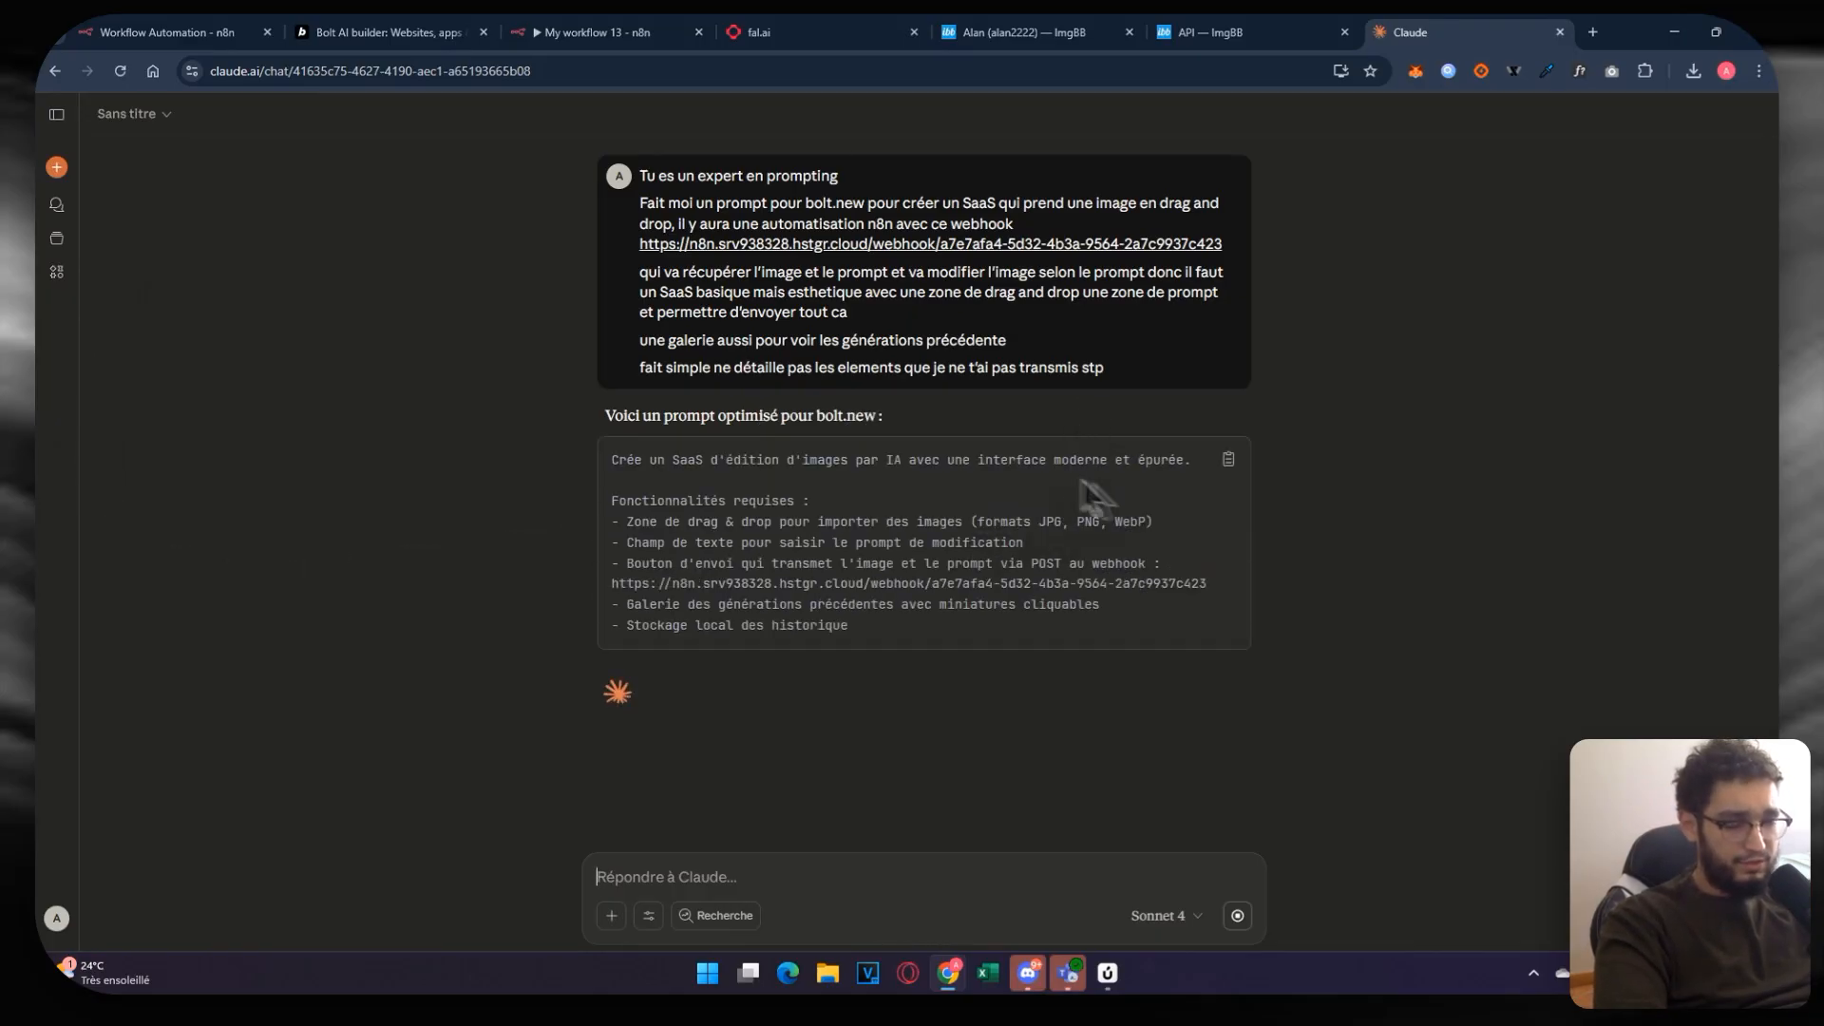
Step: Move the Claude conversation tab next to the Bolt builder tab
click(1229, 458)
click(328, 31)
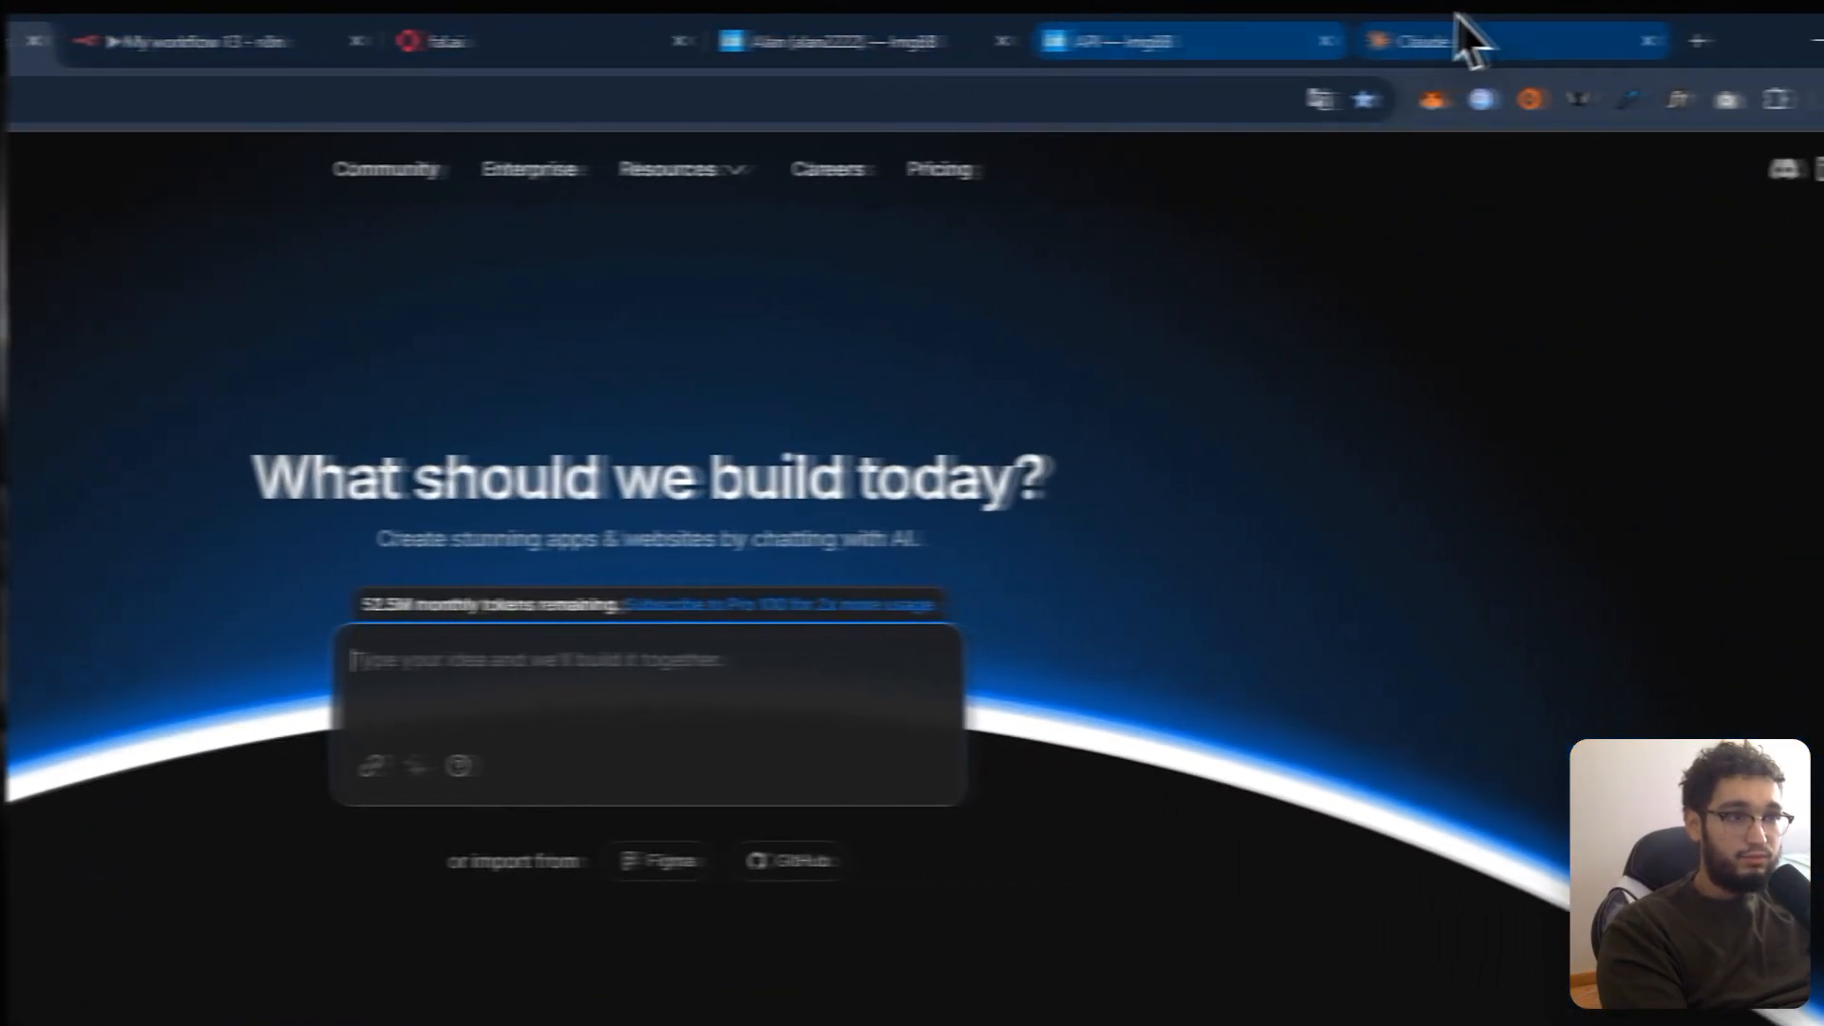
drag(1464, 36, 432, 24)
Step: Copy the generated bolt.new prompt from Claude's code block
scroll(541, 917, down, 4)
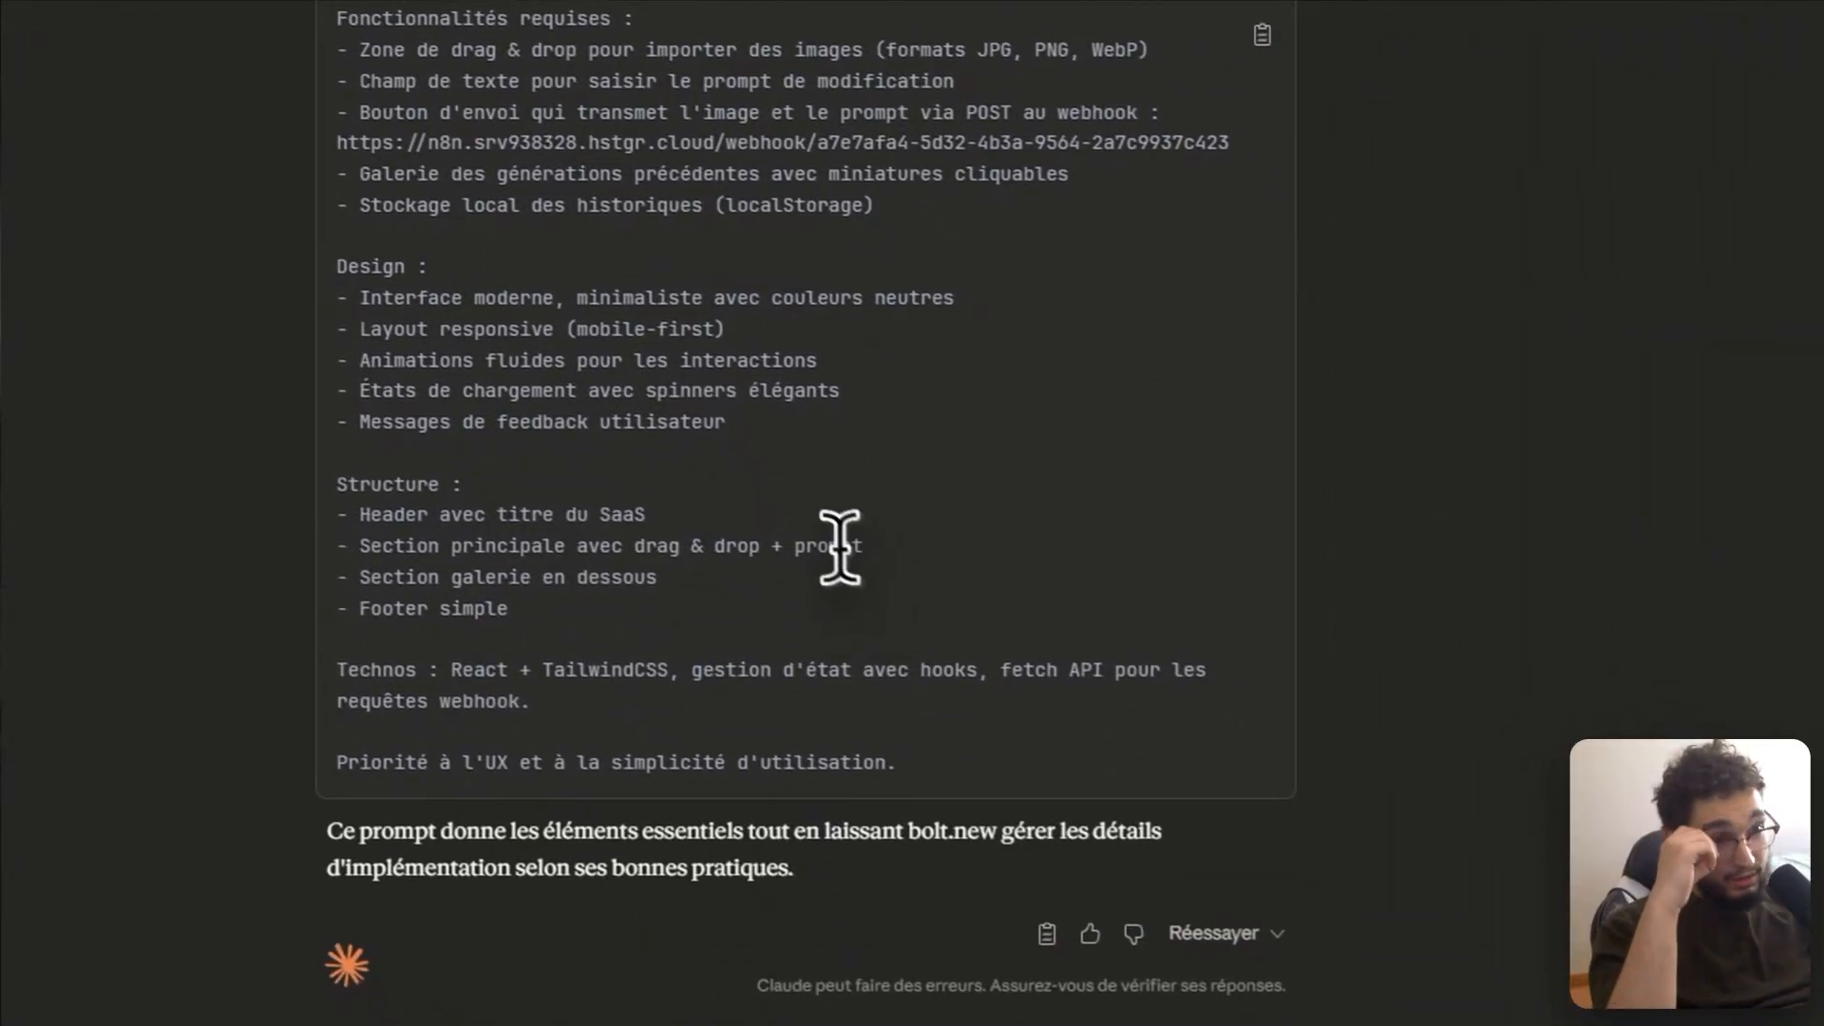
scroll(843, 551, up, 3)
click(993, 429)
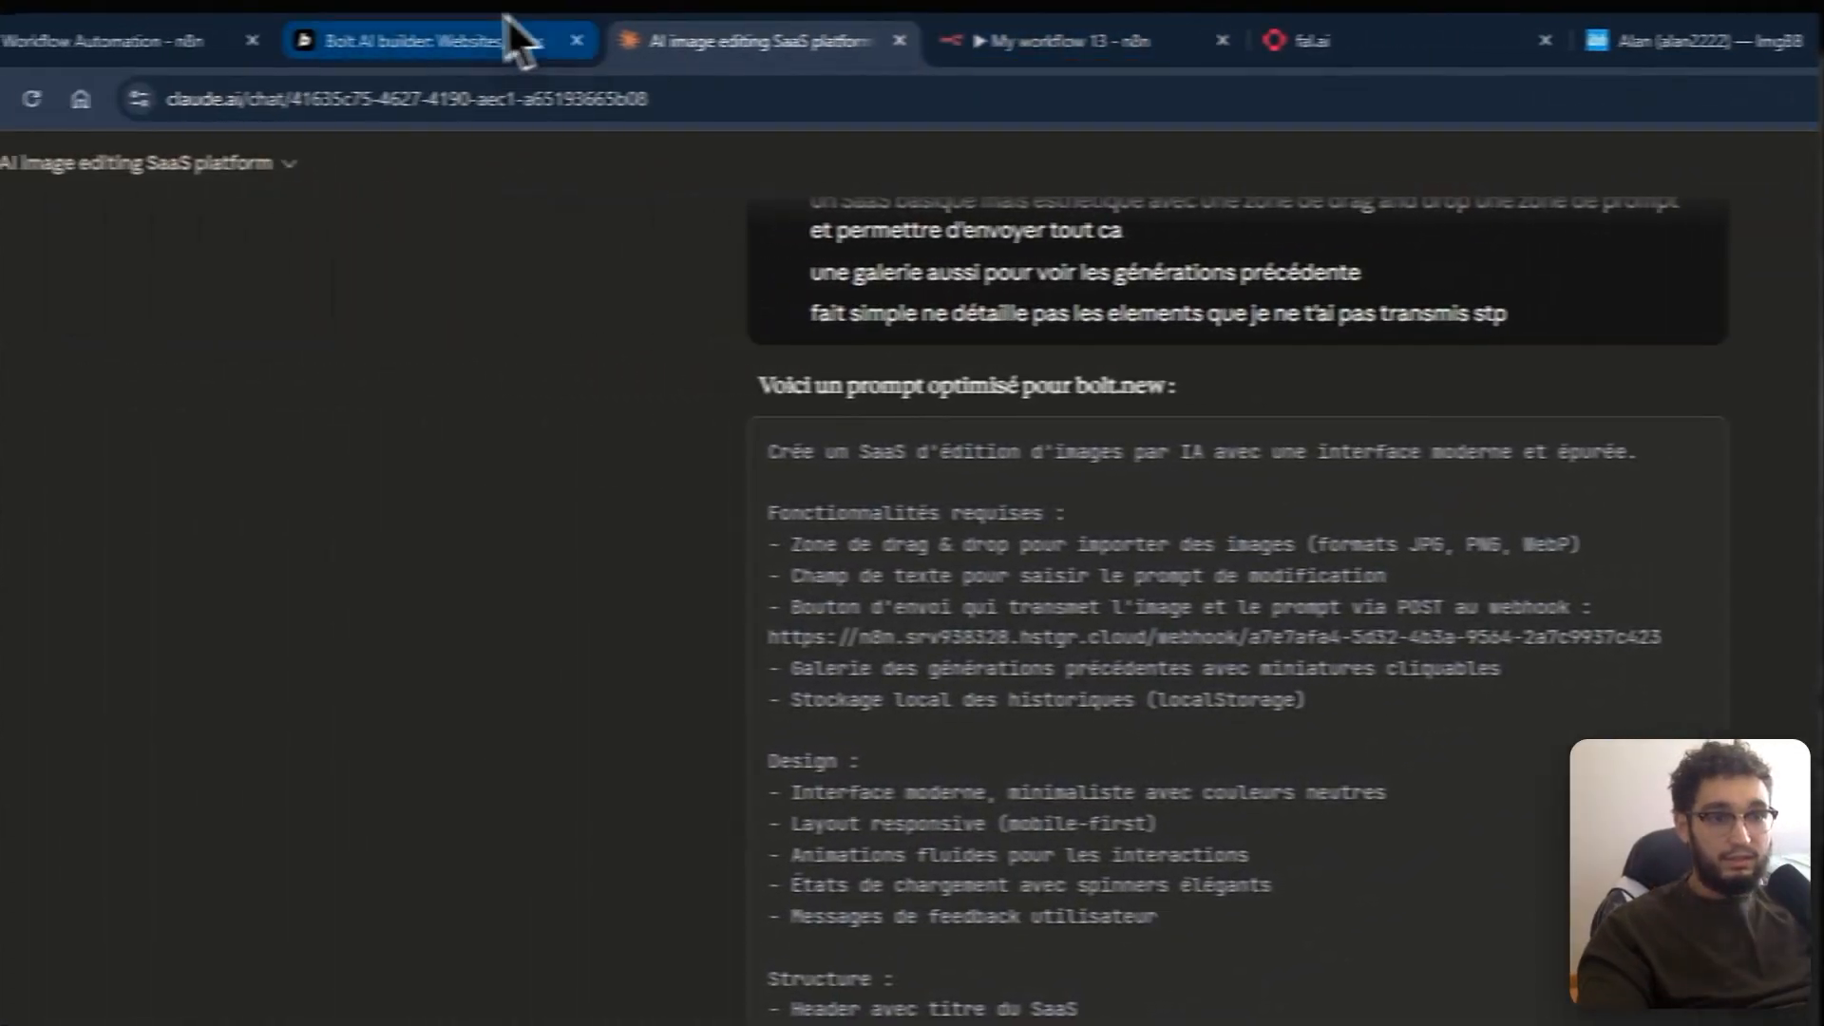
scroll(1051, 505, down, 2)
drag(913, 487, 1769, 502)
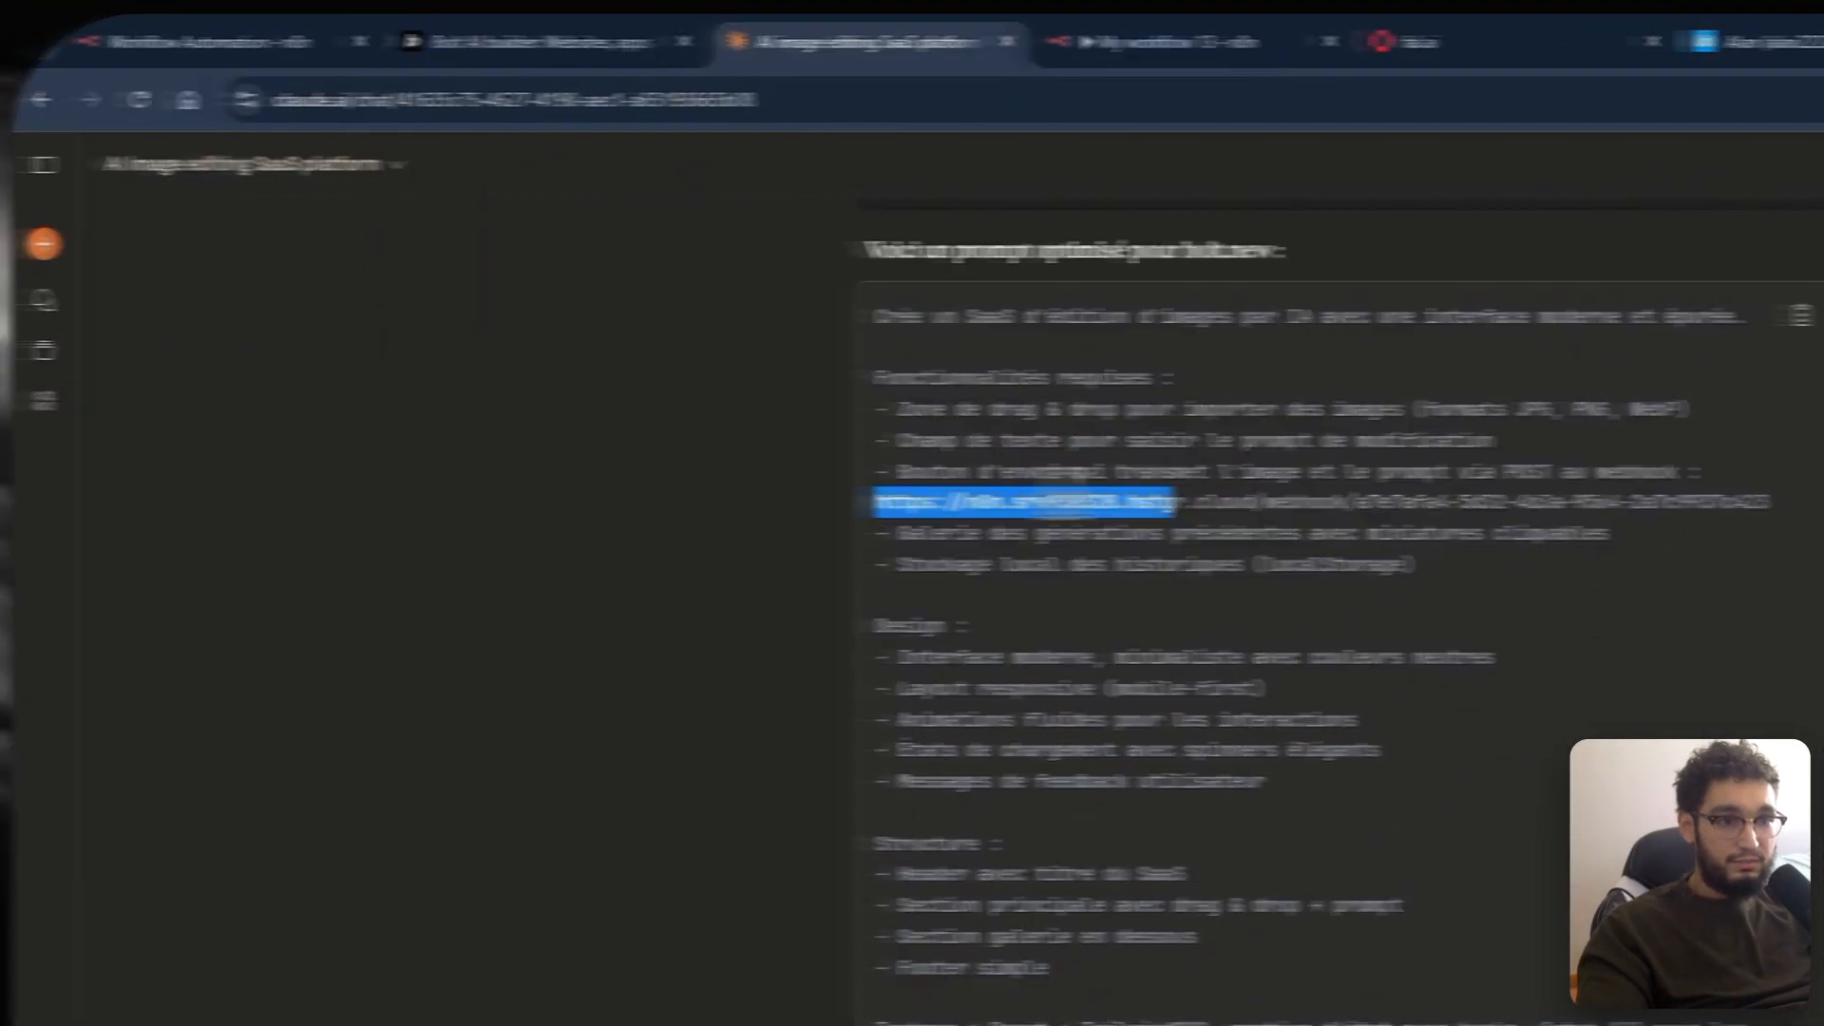
Step: Paste Claude's prompt into Bolt.new and submit it to start building the app
click(532, 42)
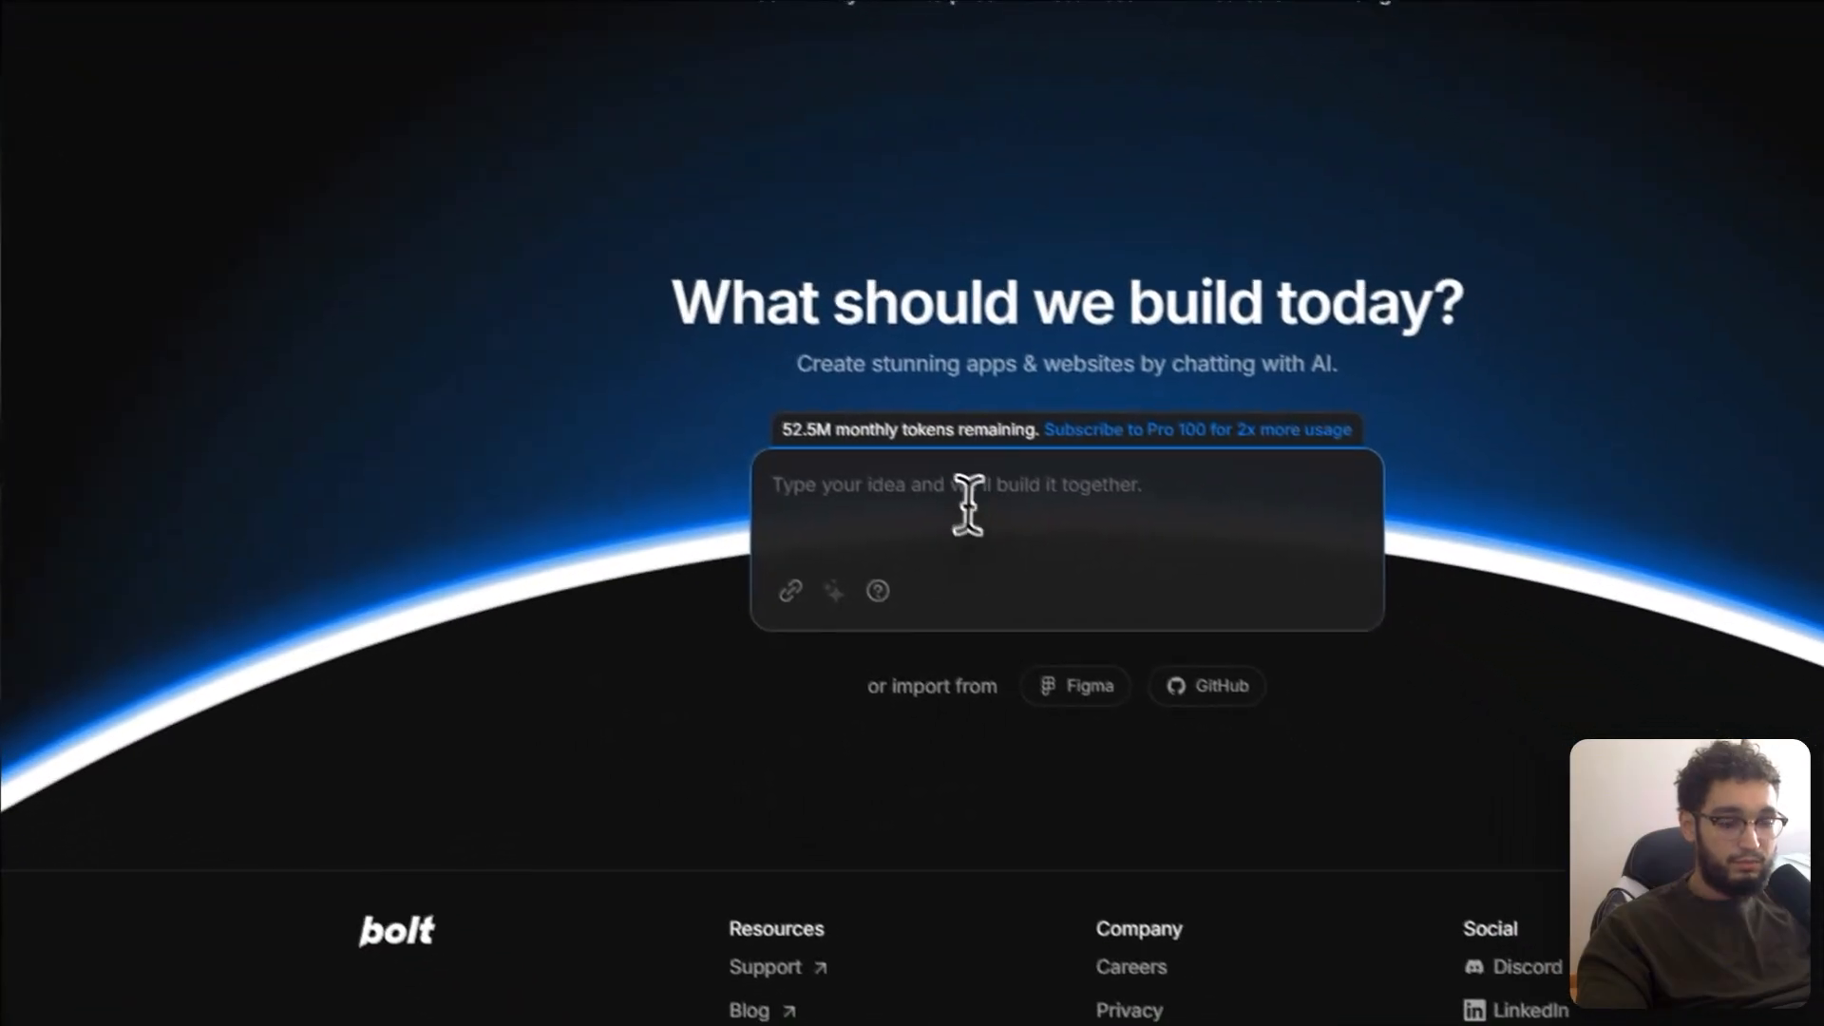
key(ctrl+v)
key(Return)
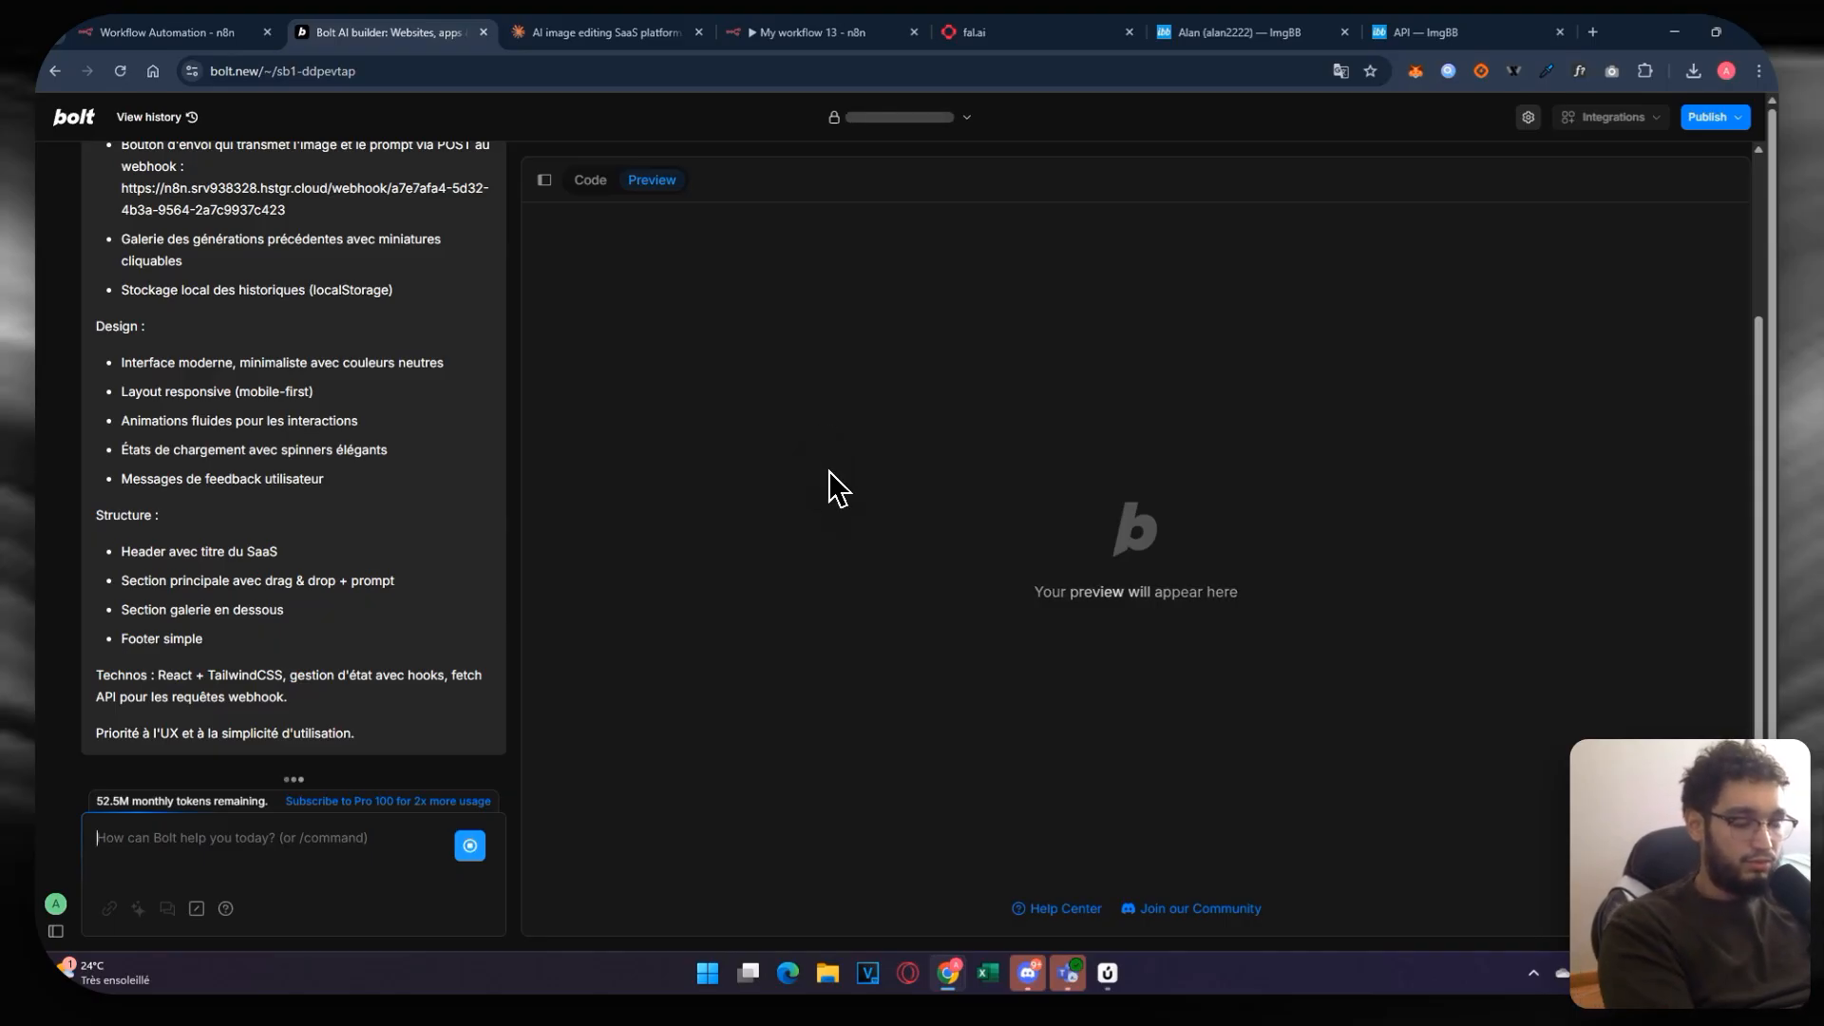
Step: Switch My workflow 13 from Inactive to Active and dismiss the activation notice
click(823, 31)
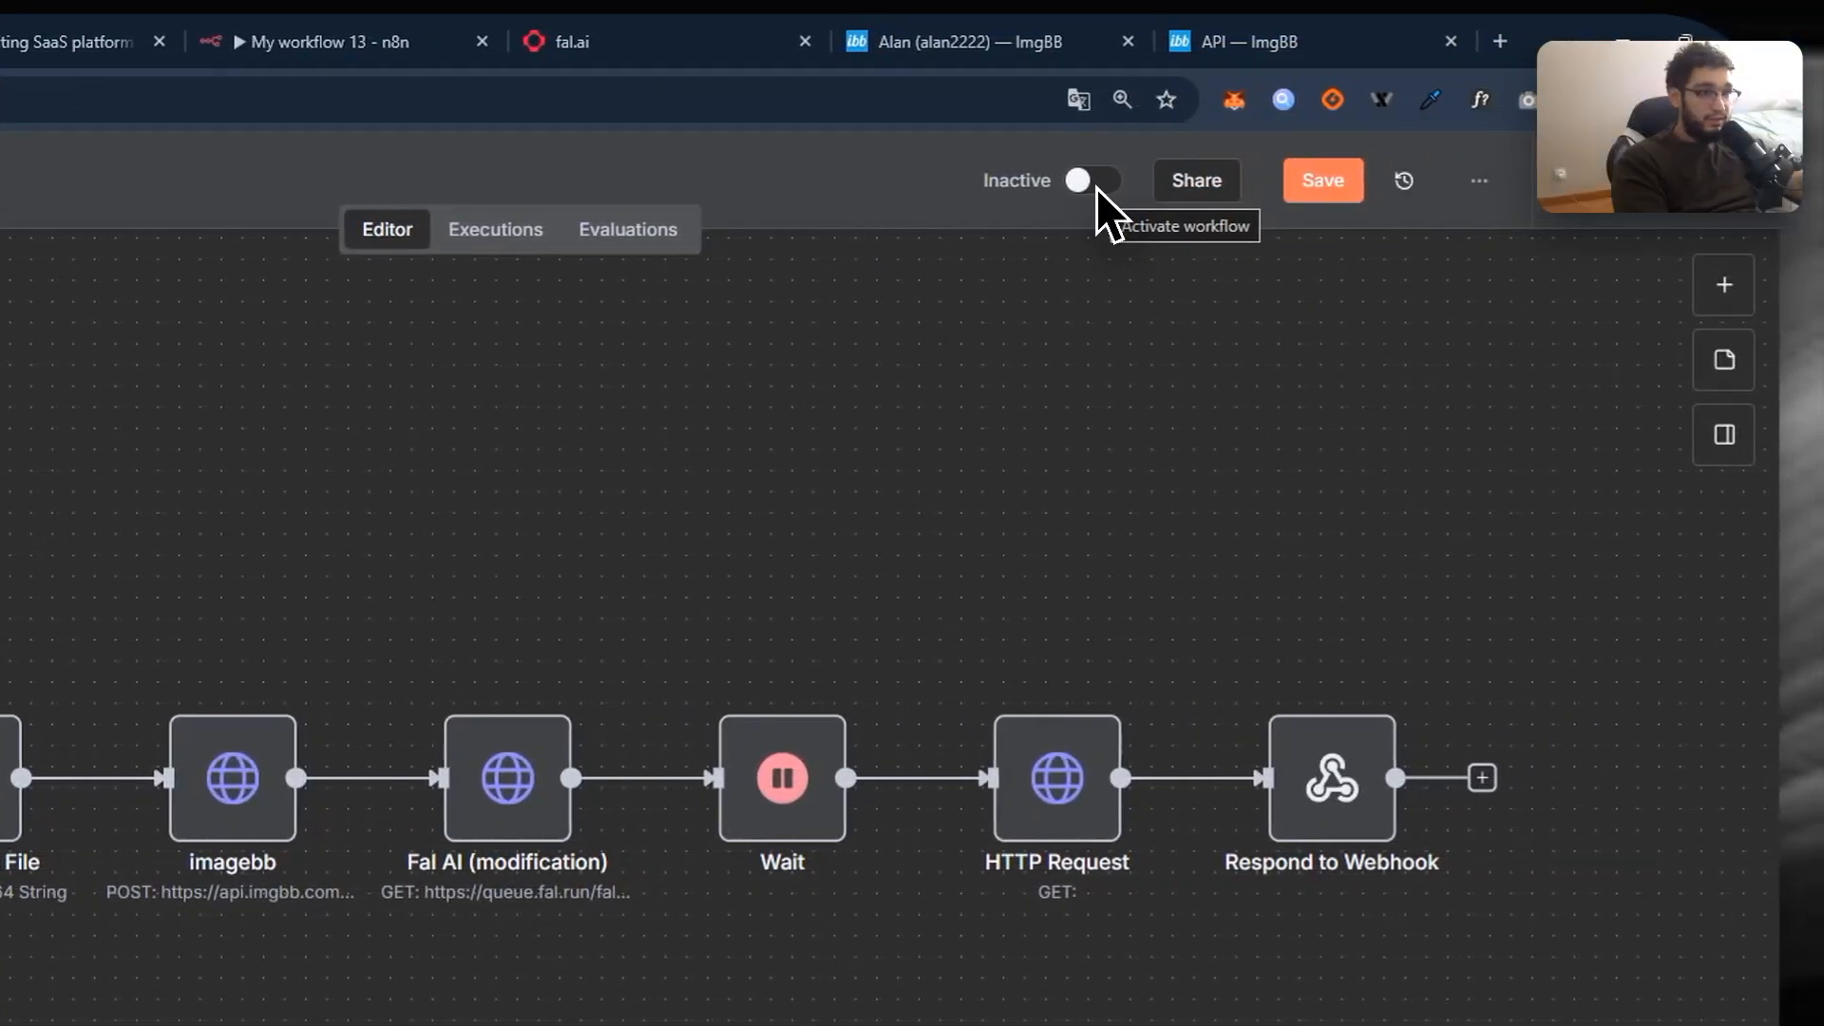
click(1098, 186)
click(853, 539)
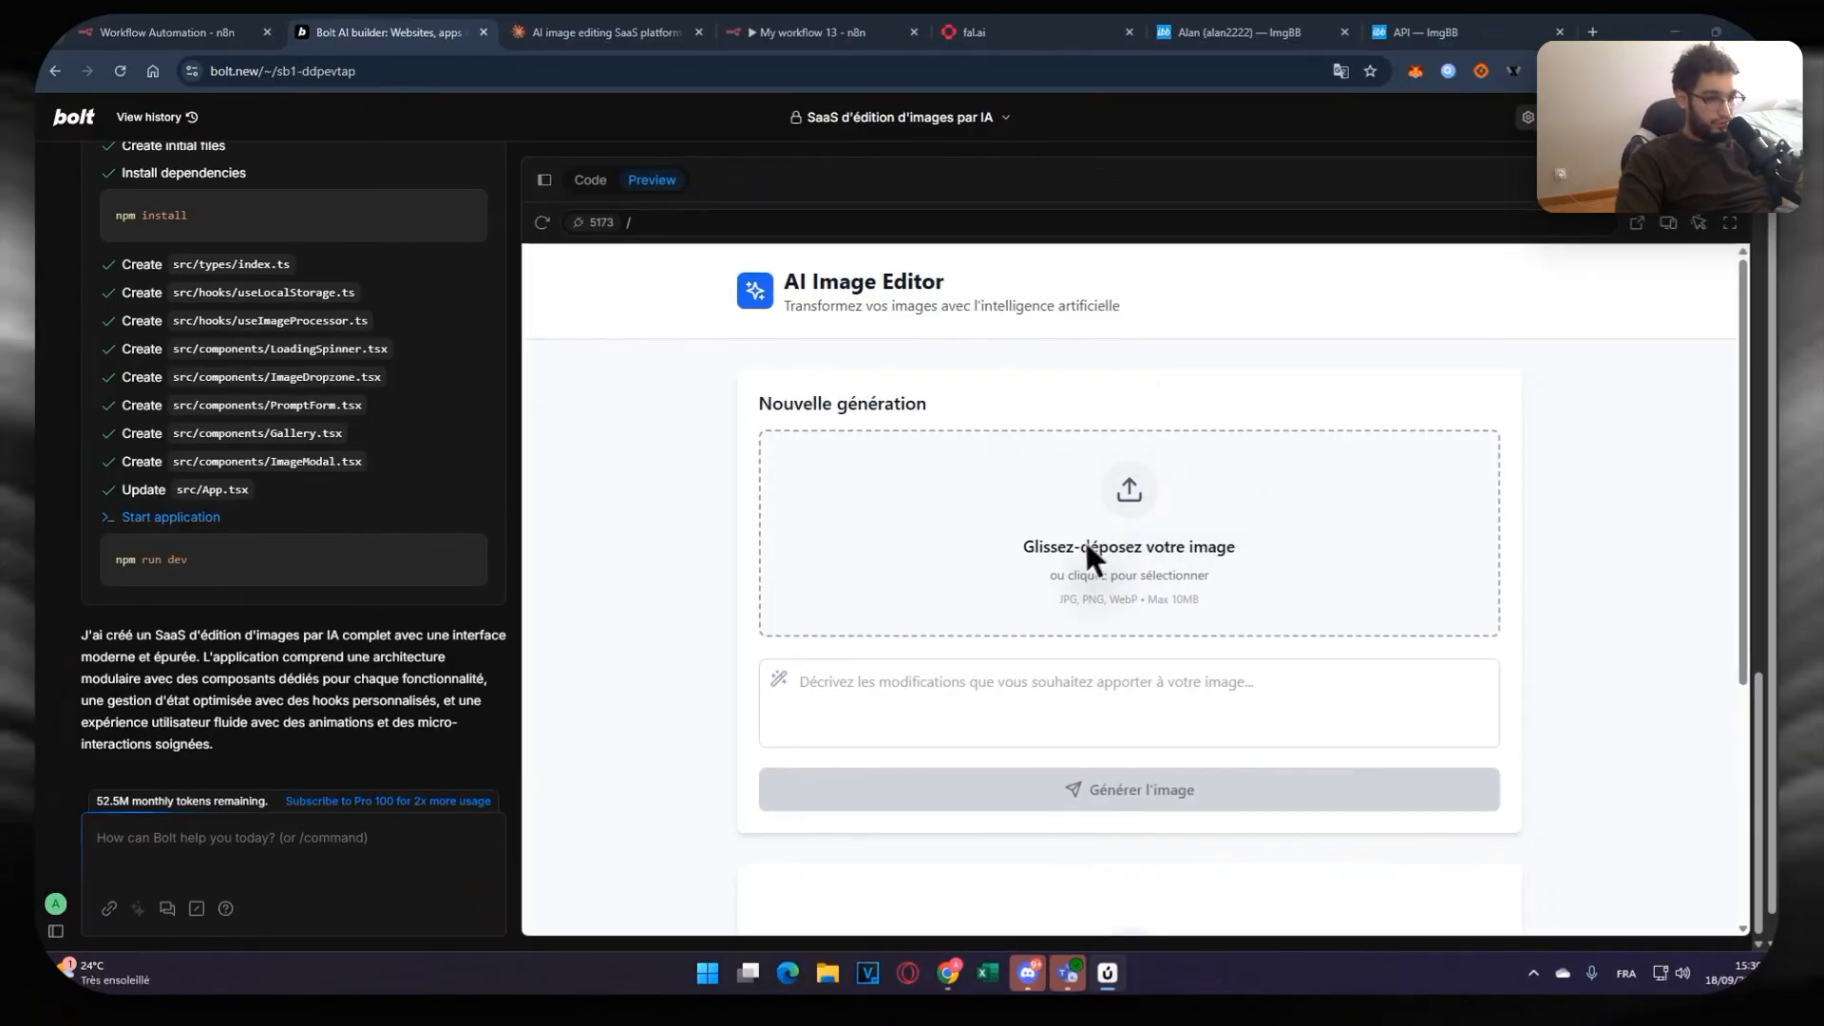
Step: Upload the istockphoto Eiffel Tower photo into the AI Image Editor
scroll(1130, 561, down, 3)
scroll(1177, 572, up, 3)
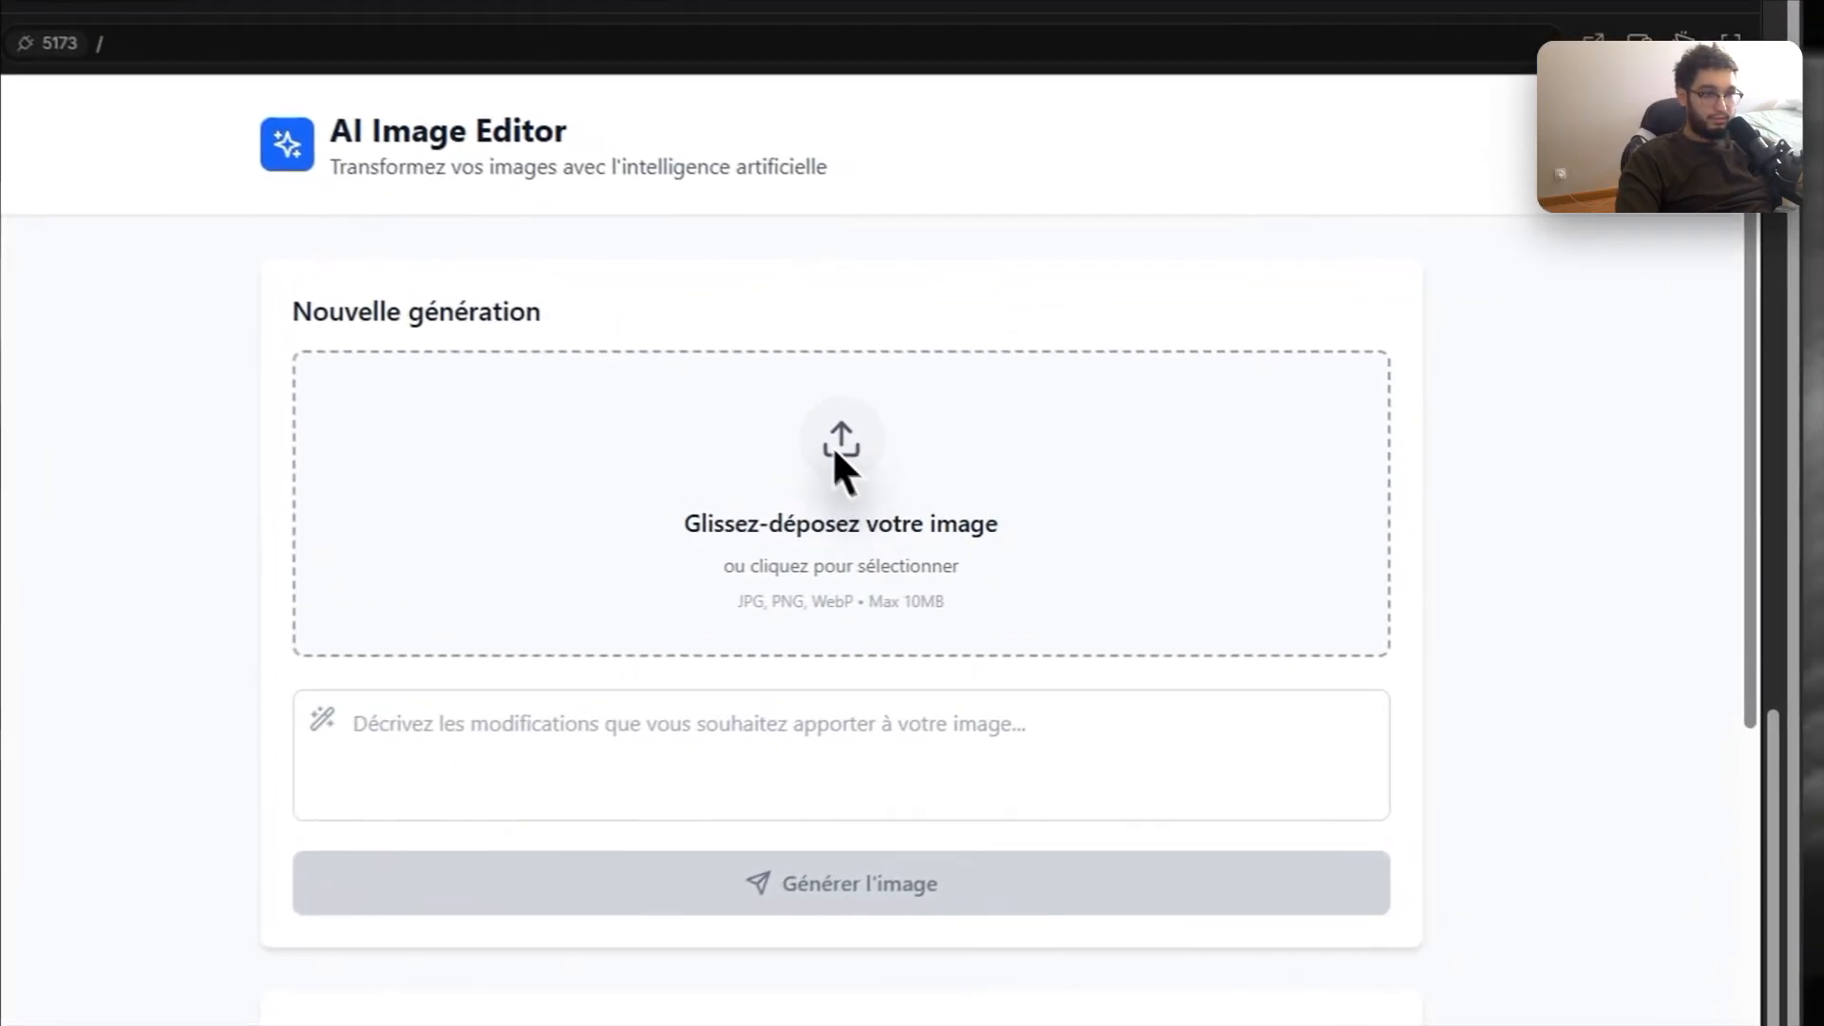
click(835, 452)
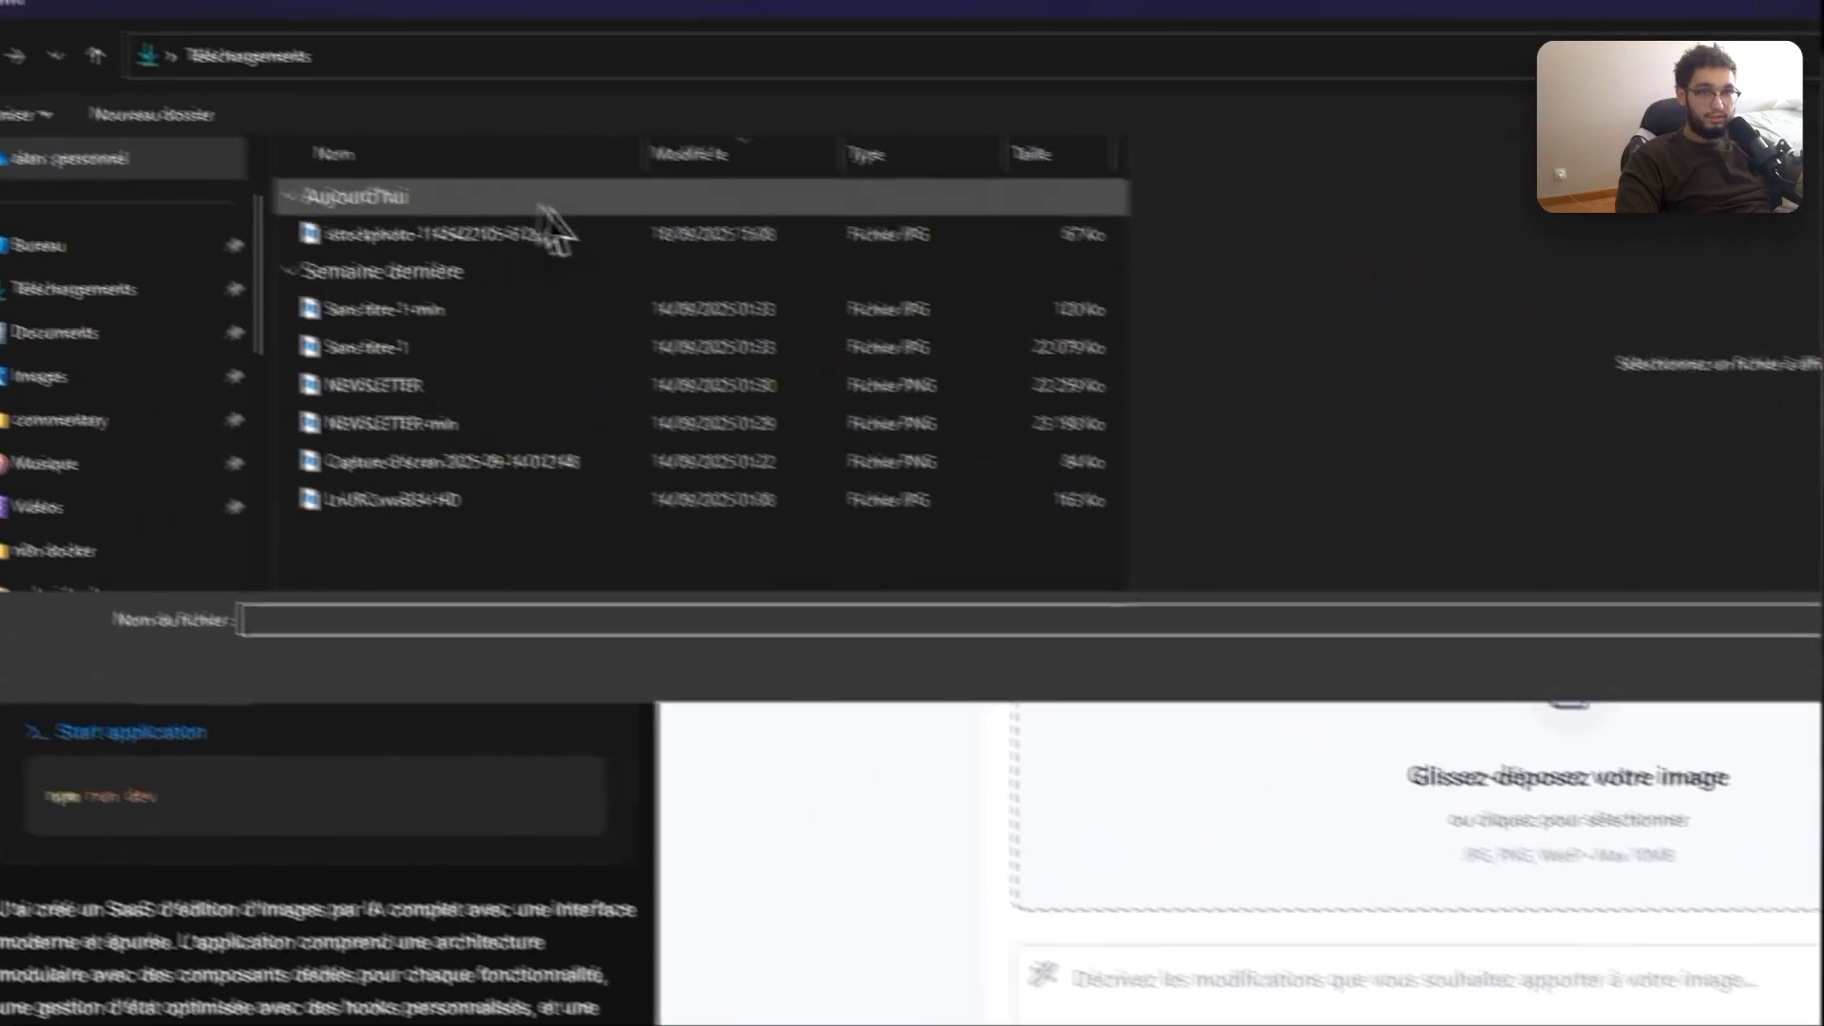
click(665, 271)
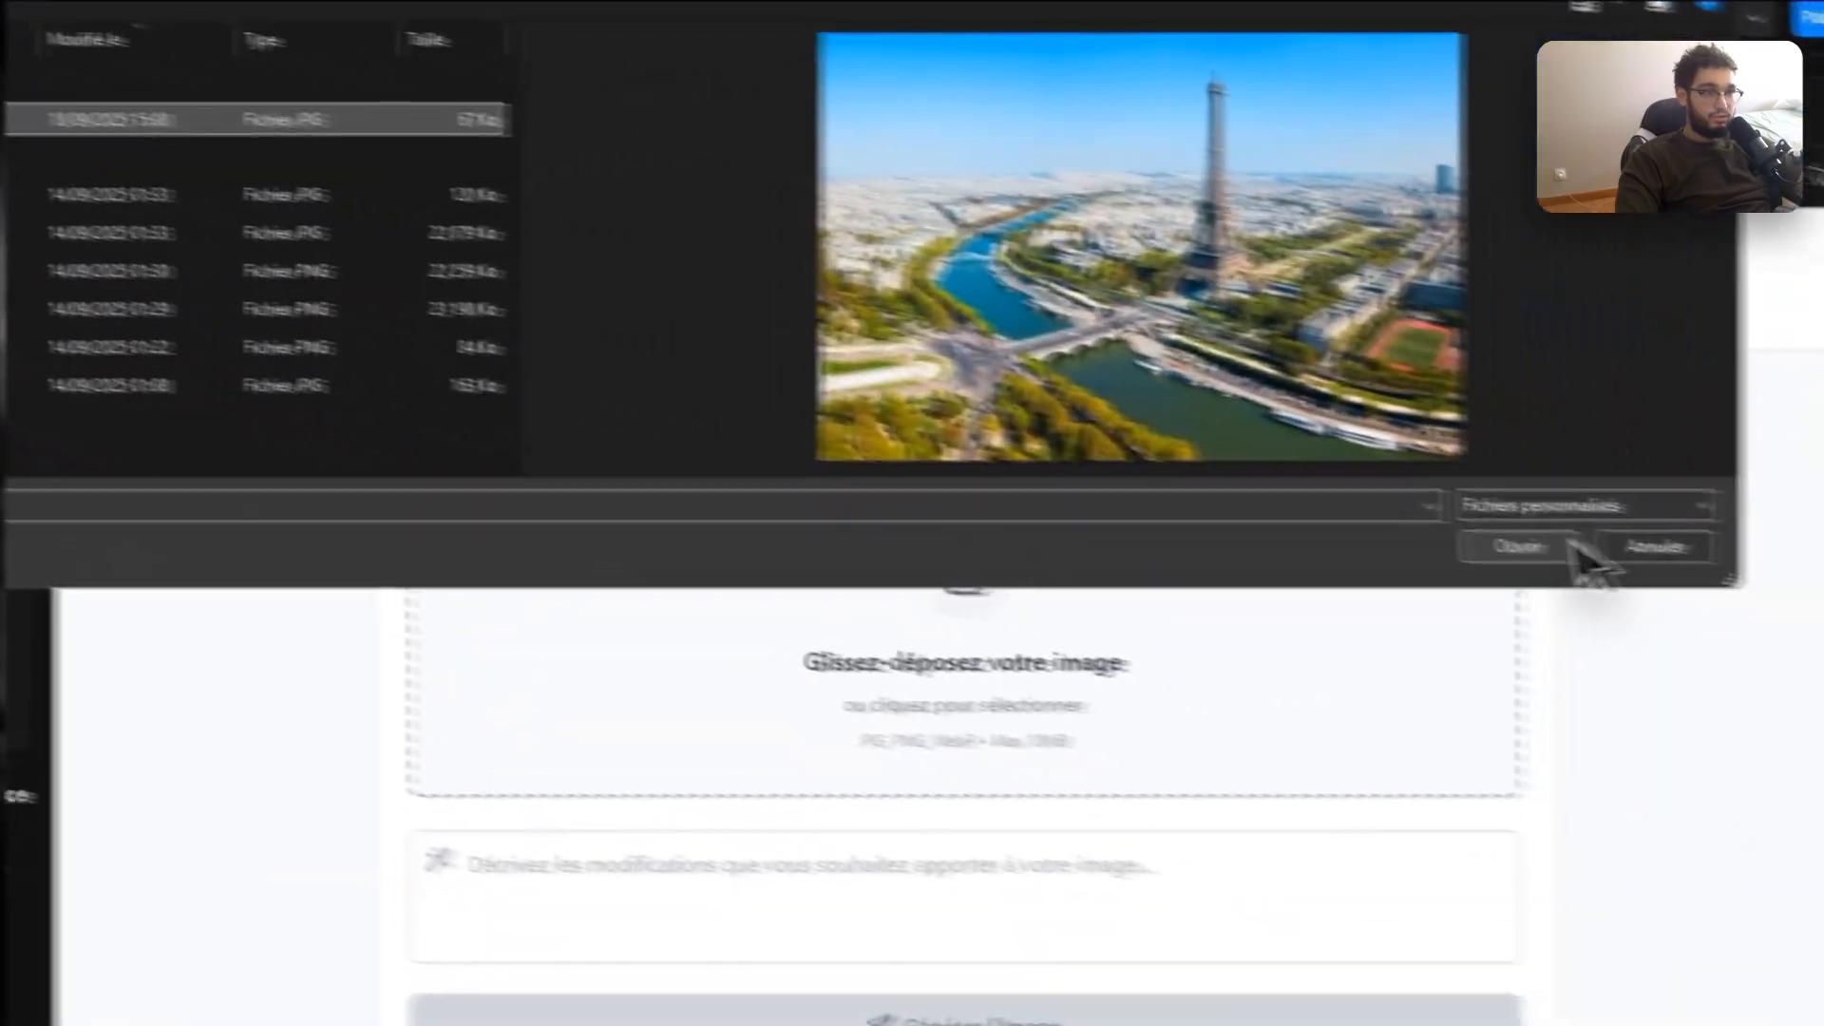
click(1568, 542)
Step: Enter 'Remplace la tour Eiffel par le burj Khalifa' and generate the edited image
click(892, 605)
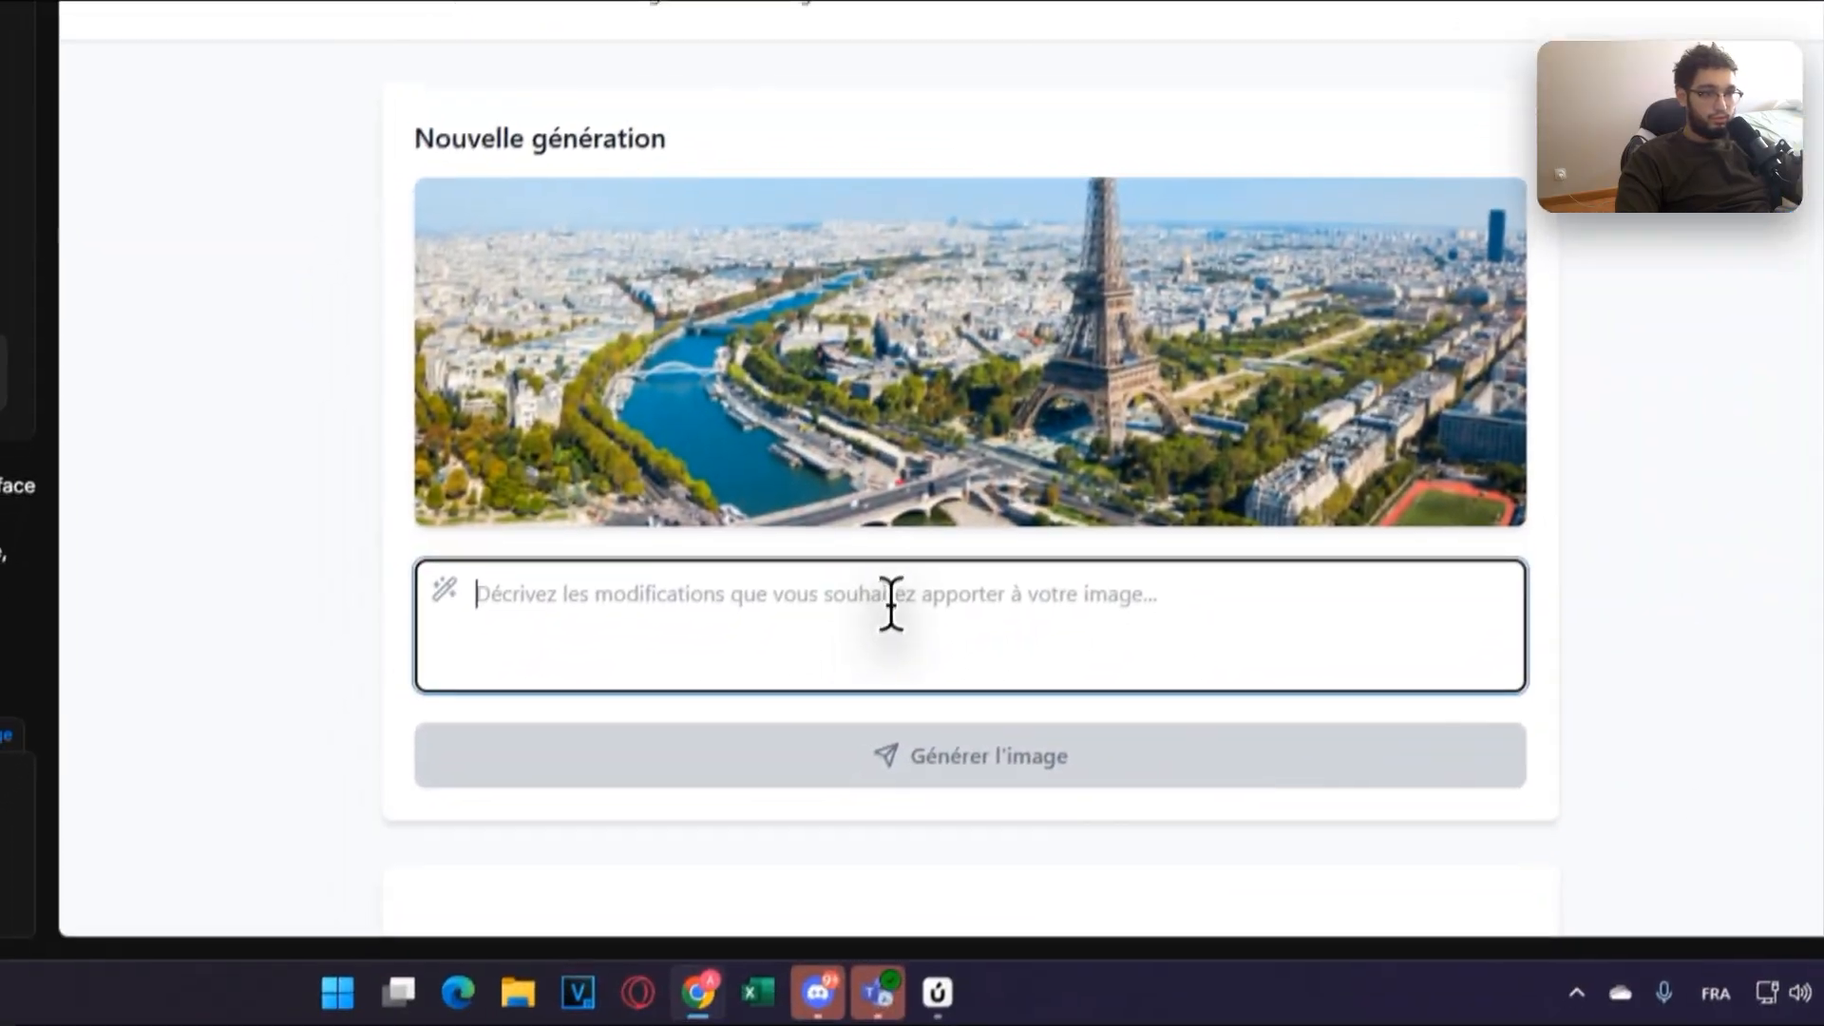
text(Remplace la tour)
text( Eiffel par le burj Khalifa)
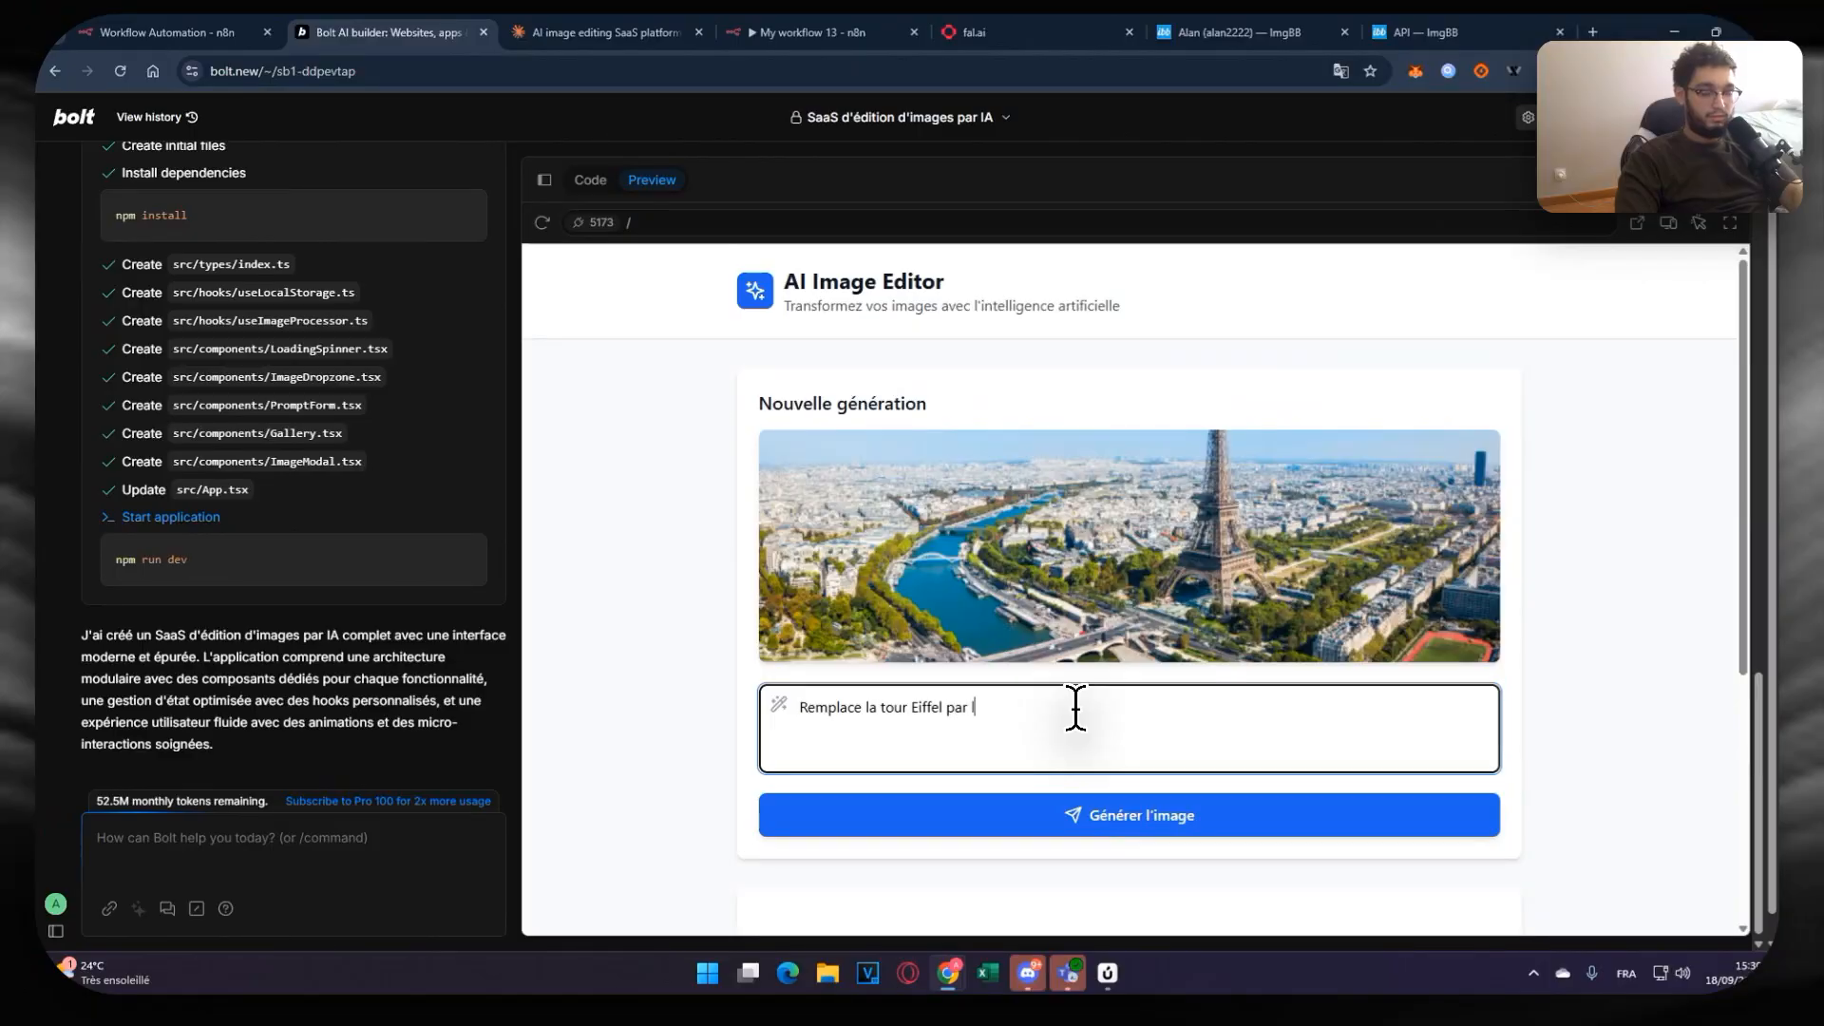
click(1342, 825)
scroll(1235, 485, down, 3)
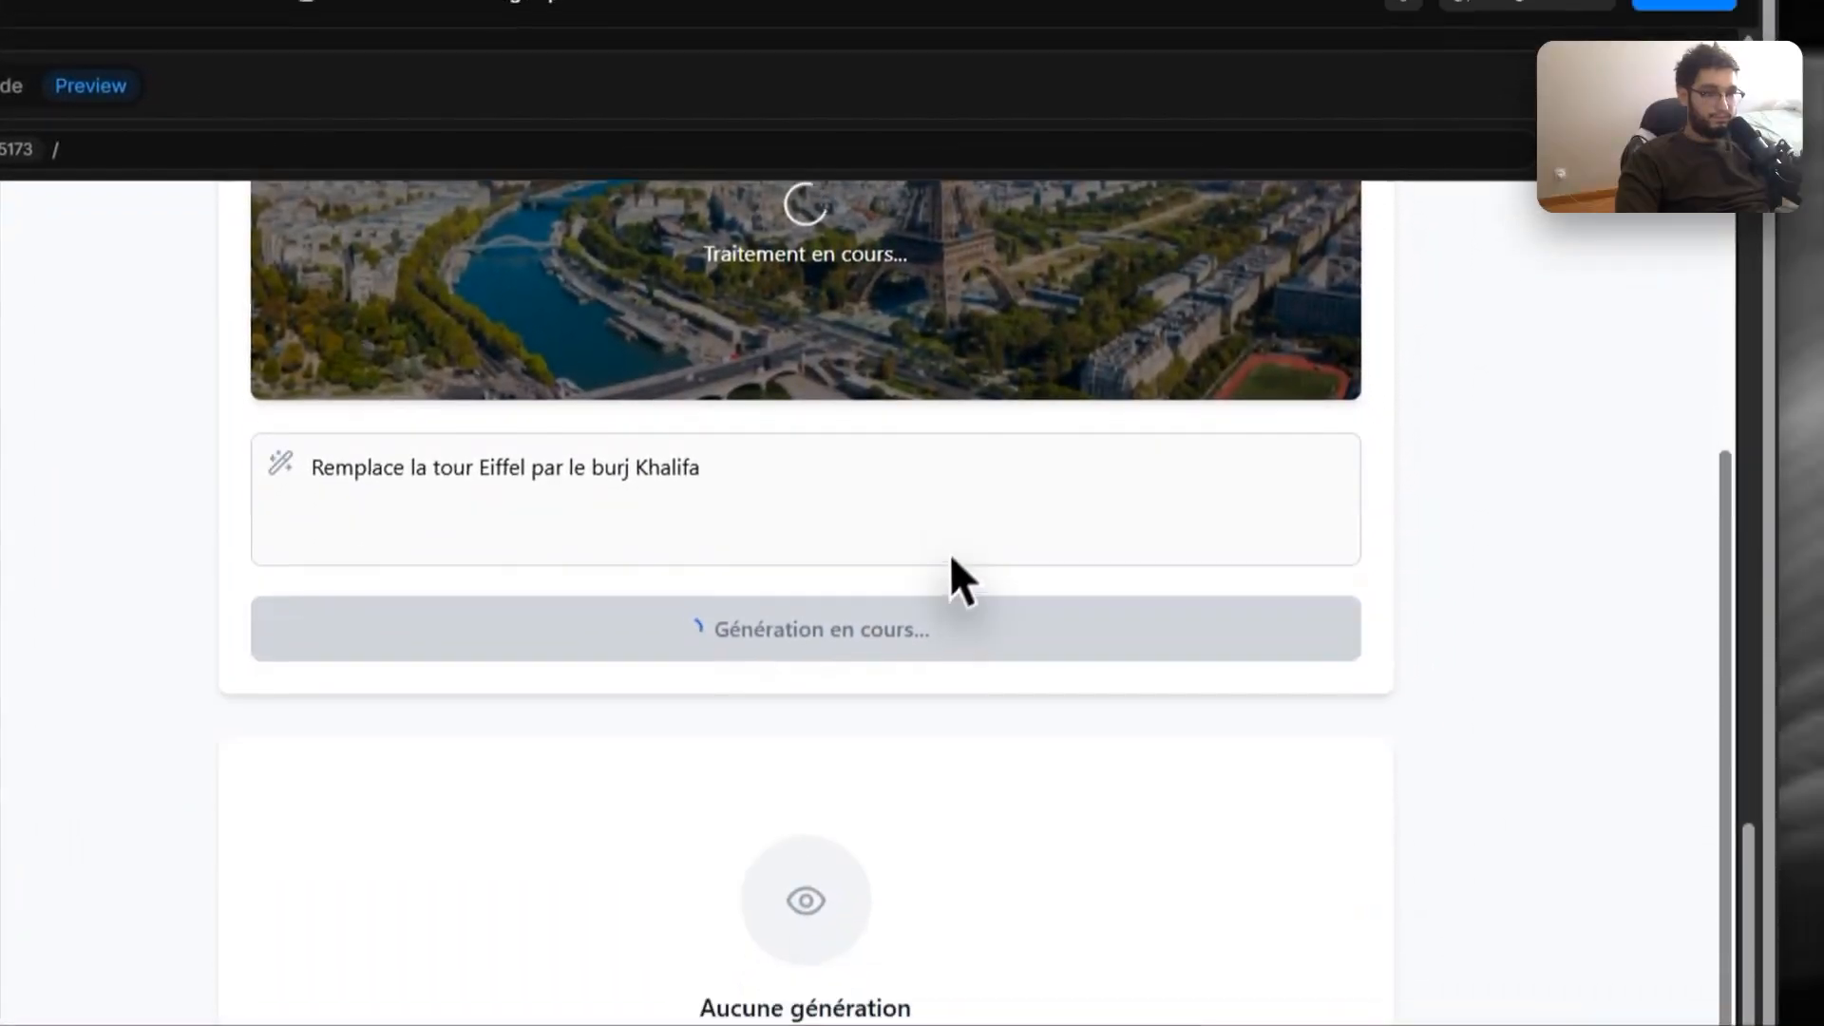
scroll(952, 559, up, 3)
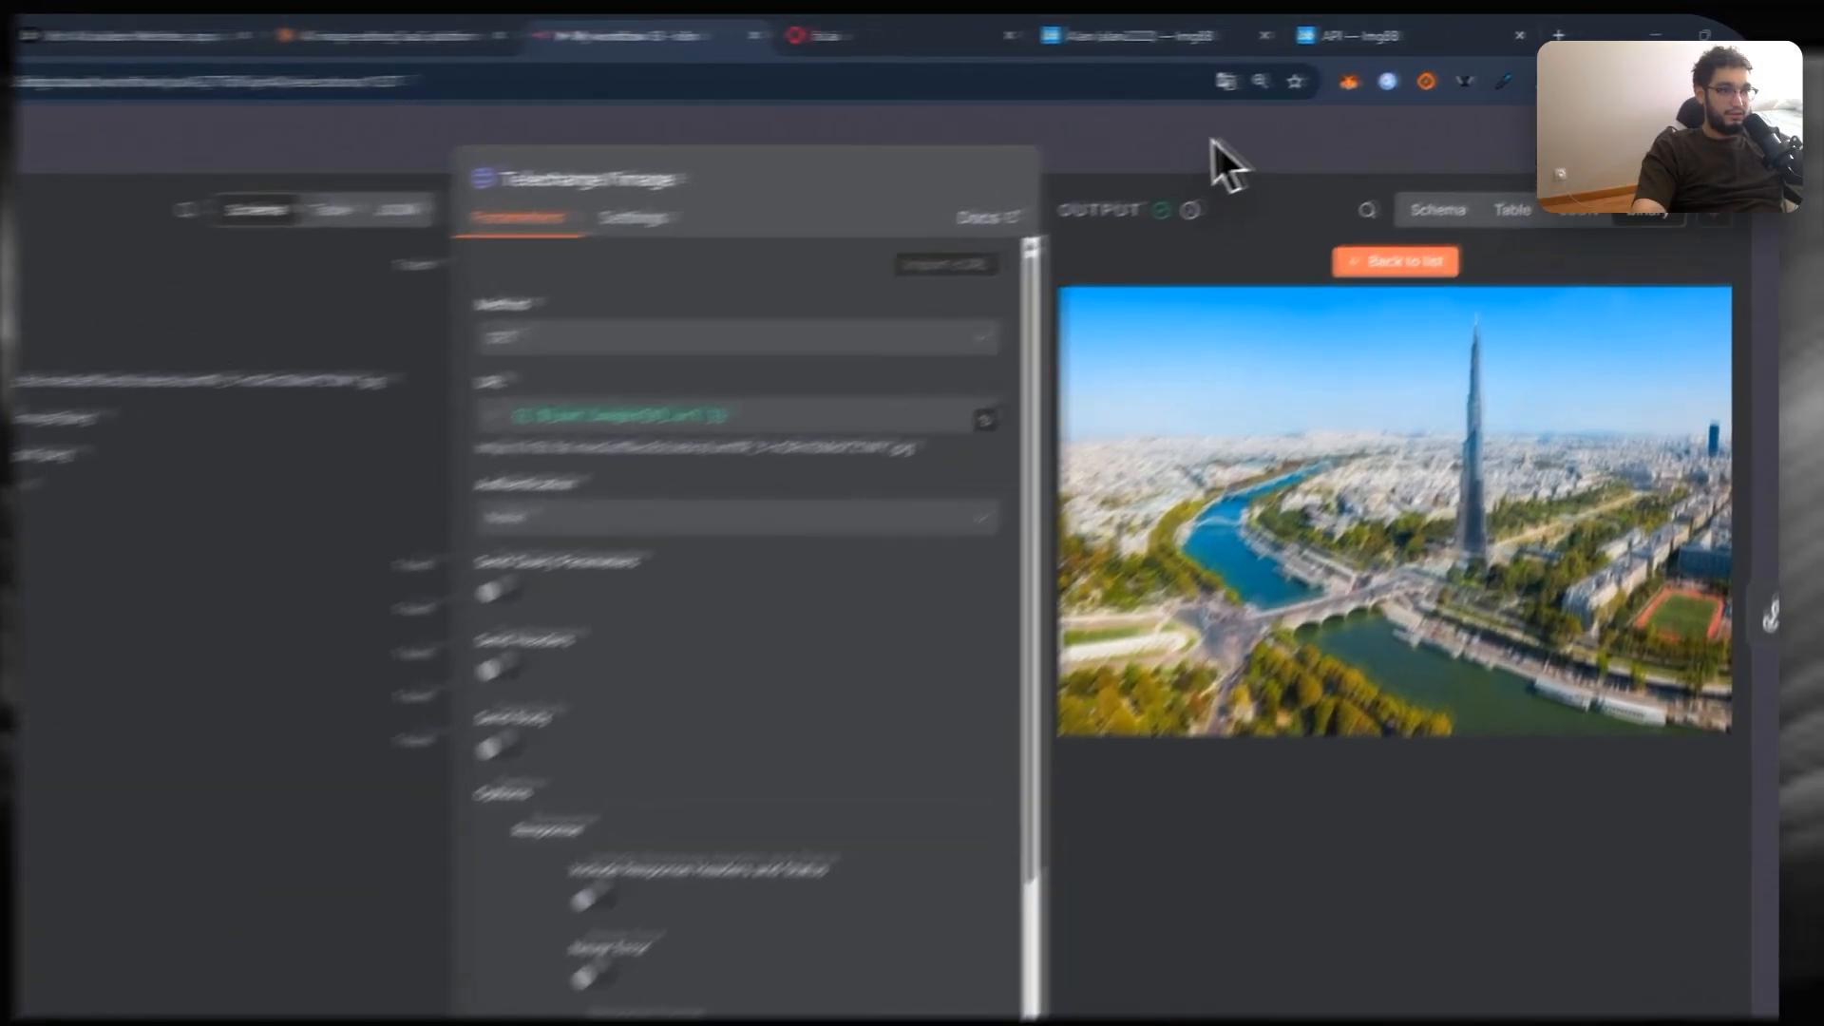
Step: Review the successful n8n execution across all workflow nodes
click(1300, 117)
drag(886, 349, 1332, 419)
scroll(1210, 328, down, 3)
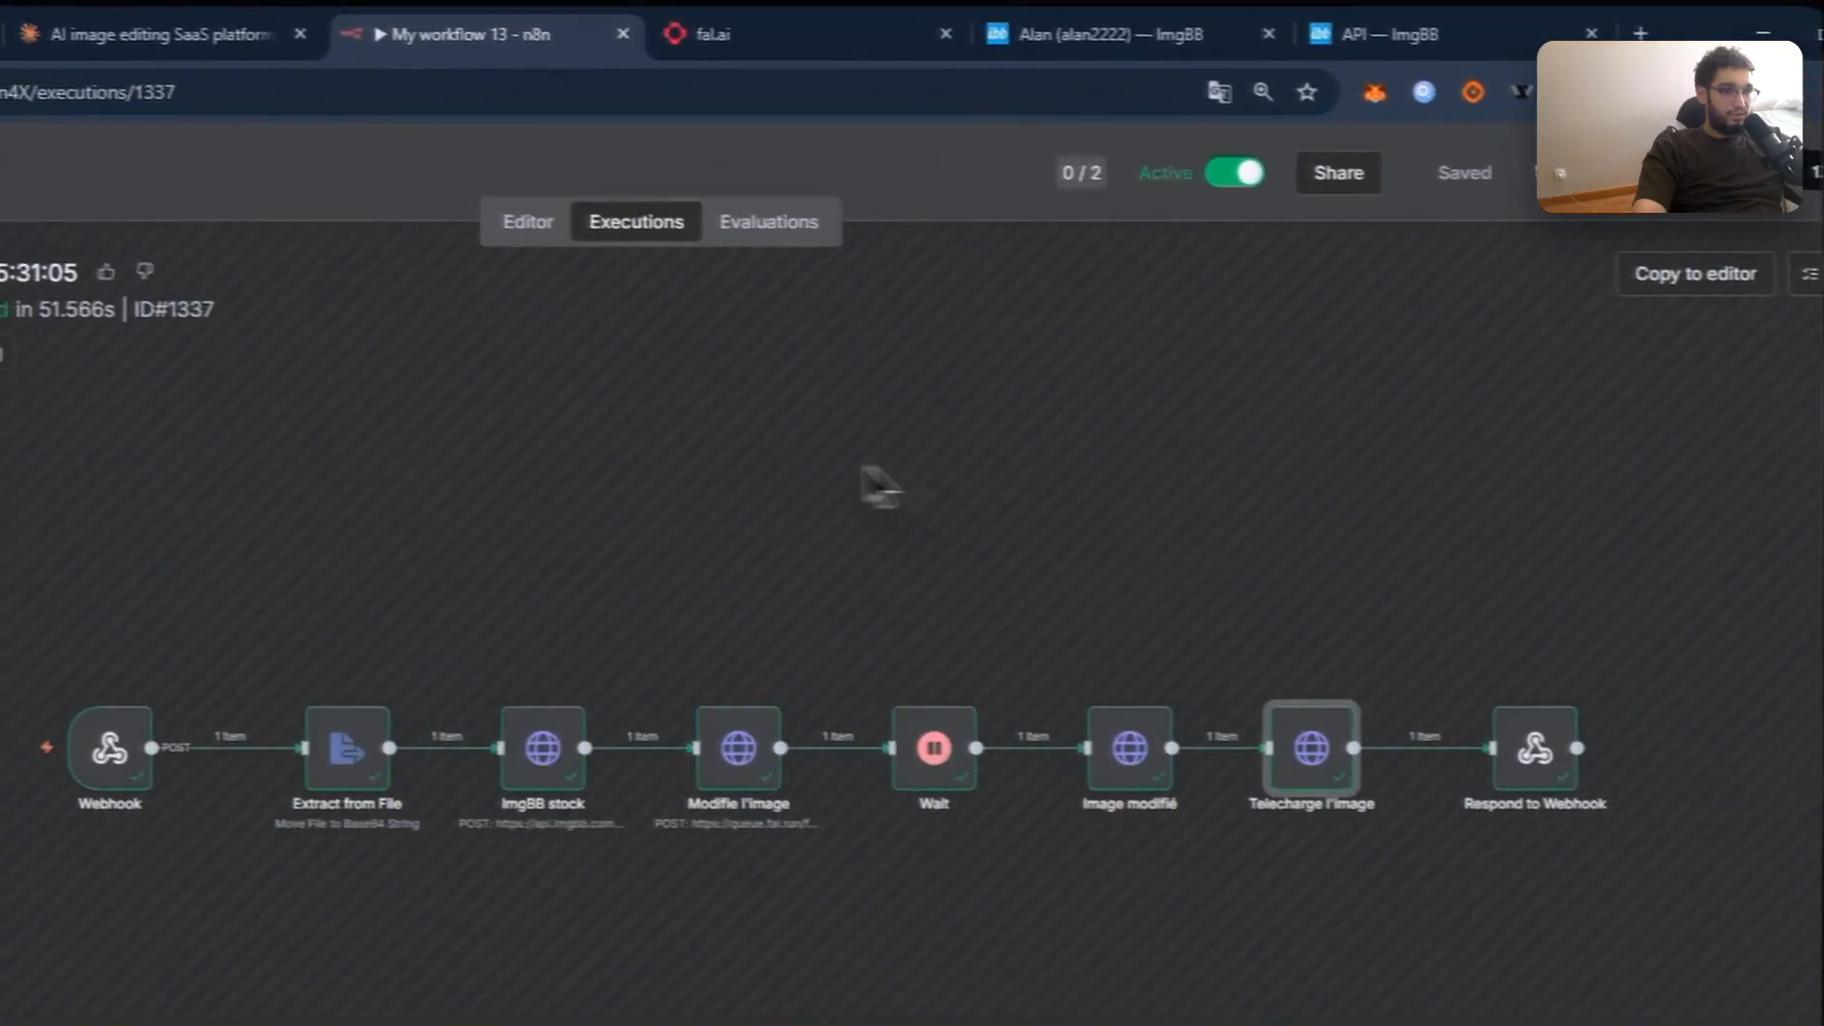